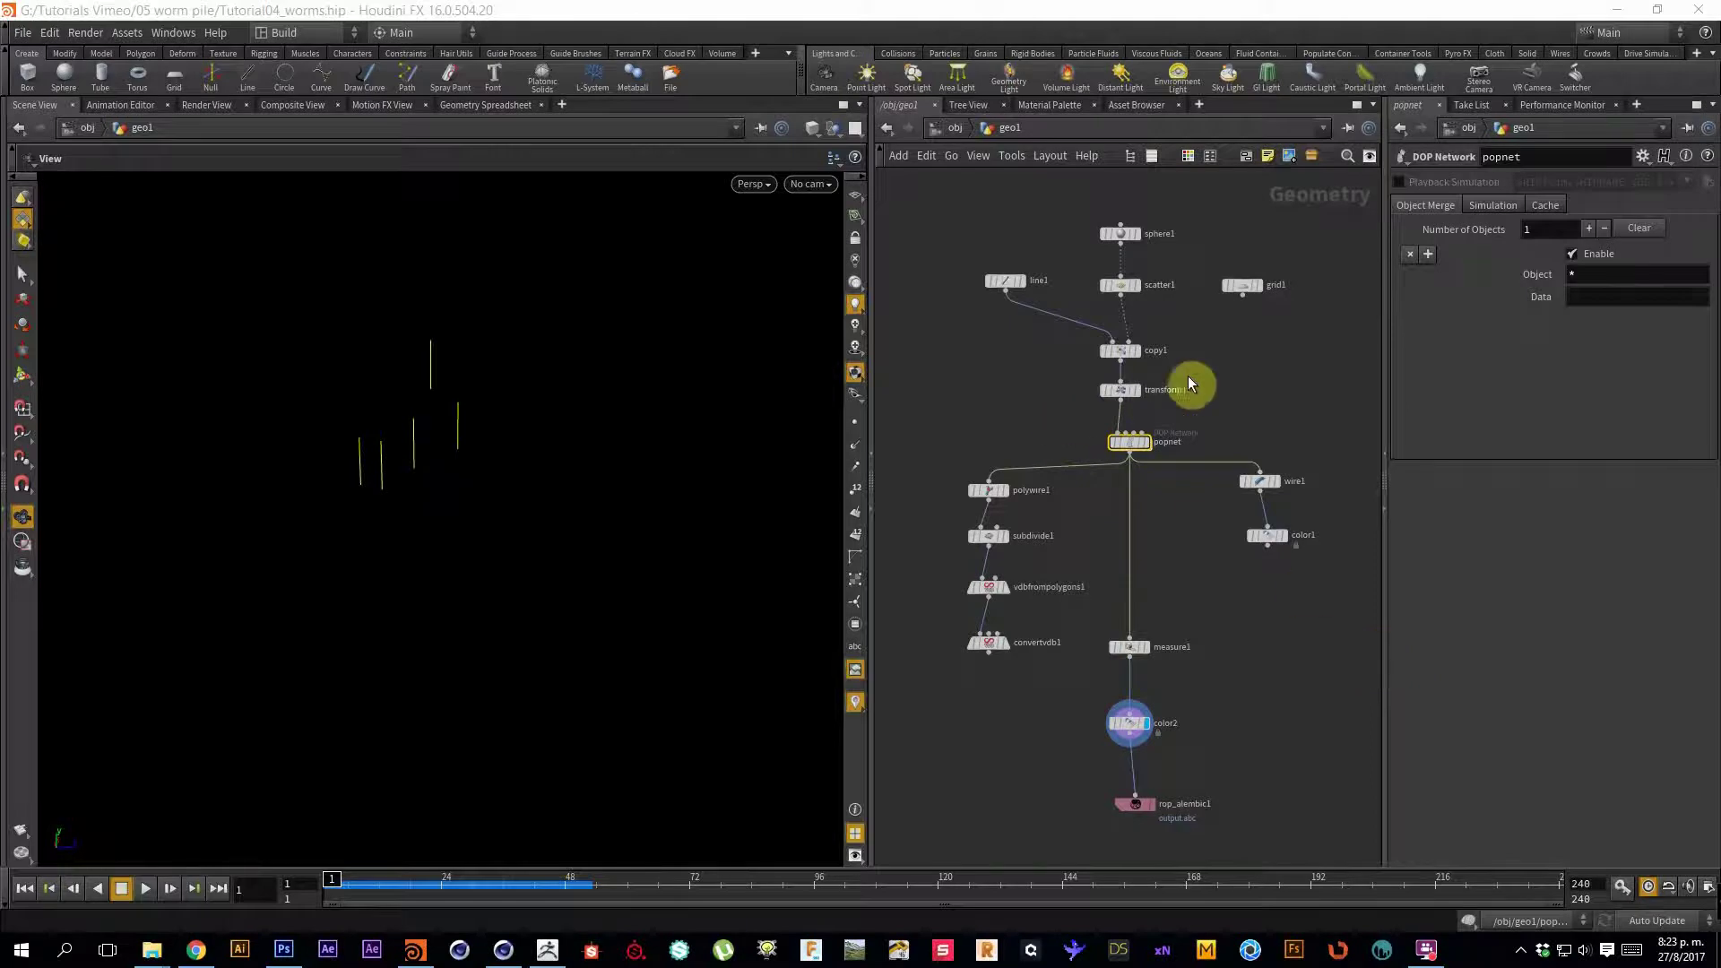
middle_click_drag(1267, 362, 1263, 429)
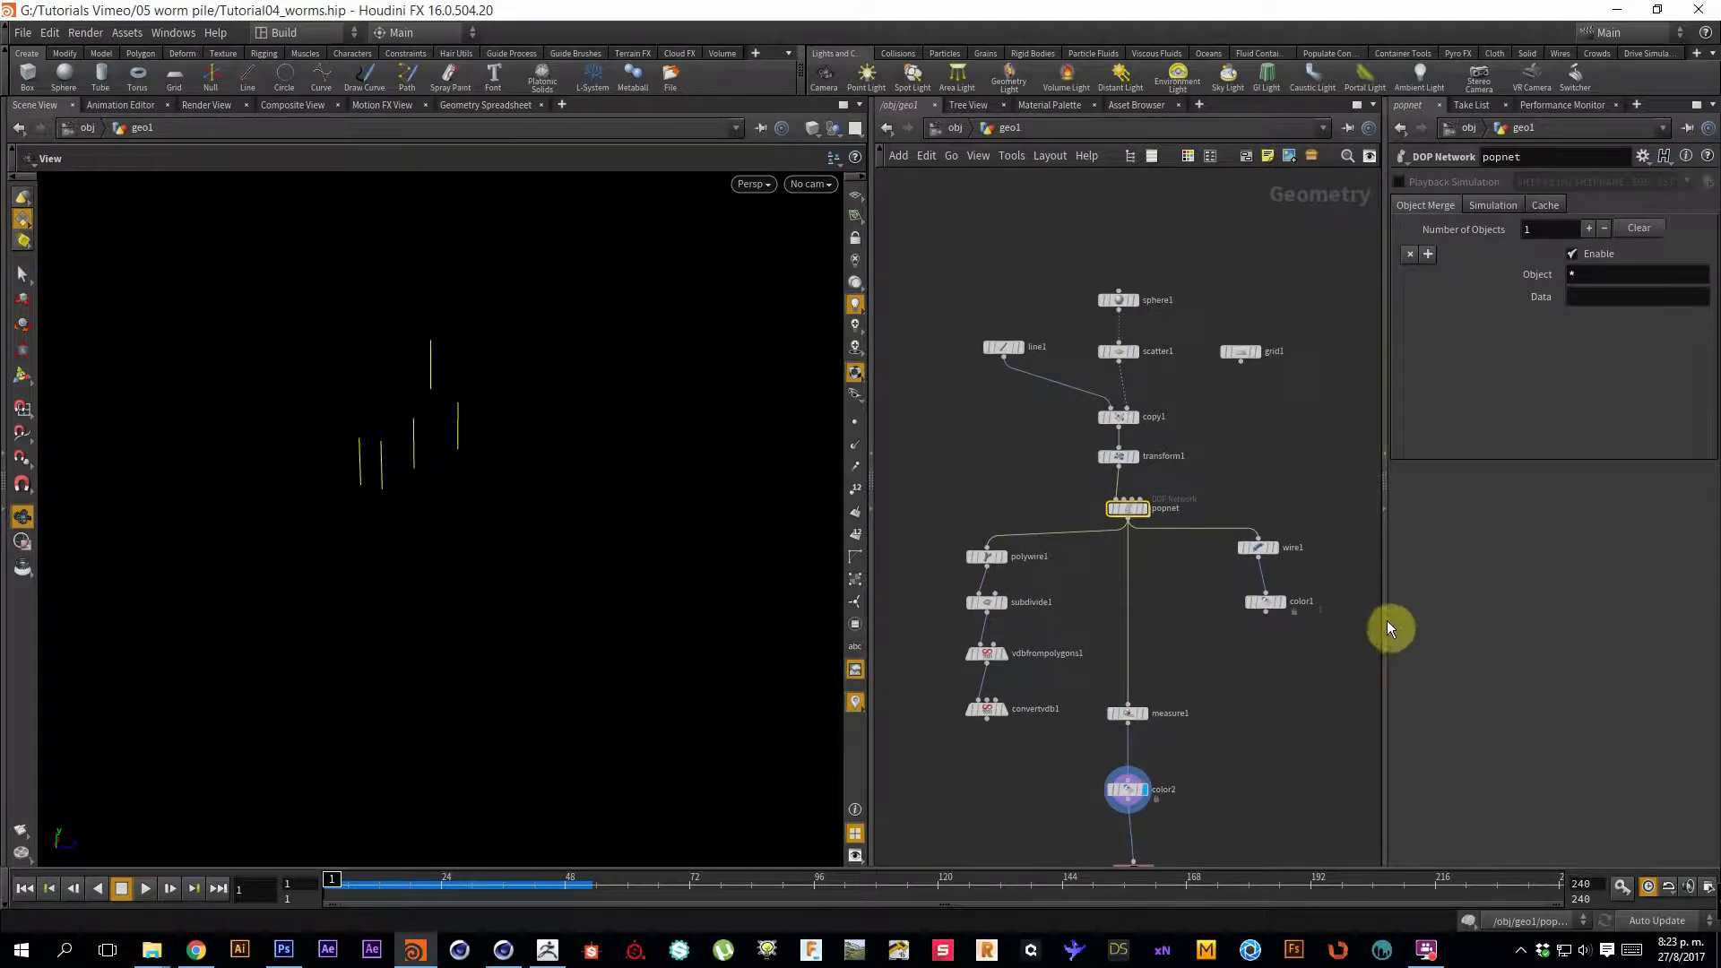
left_click_drag(1382, 620, 1416, 618)
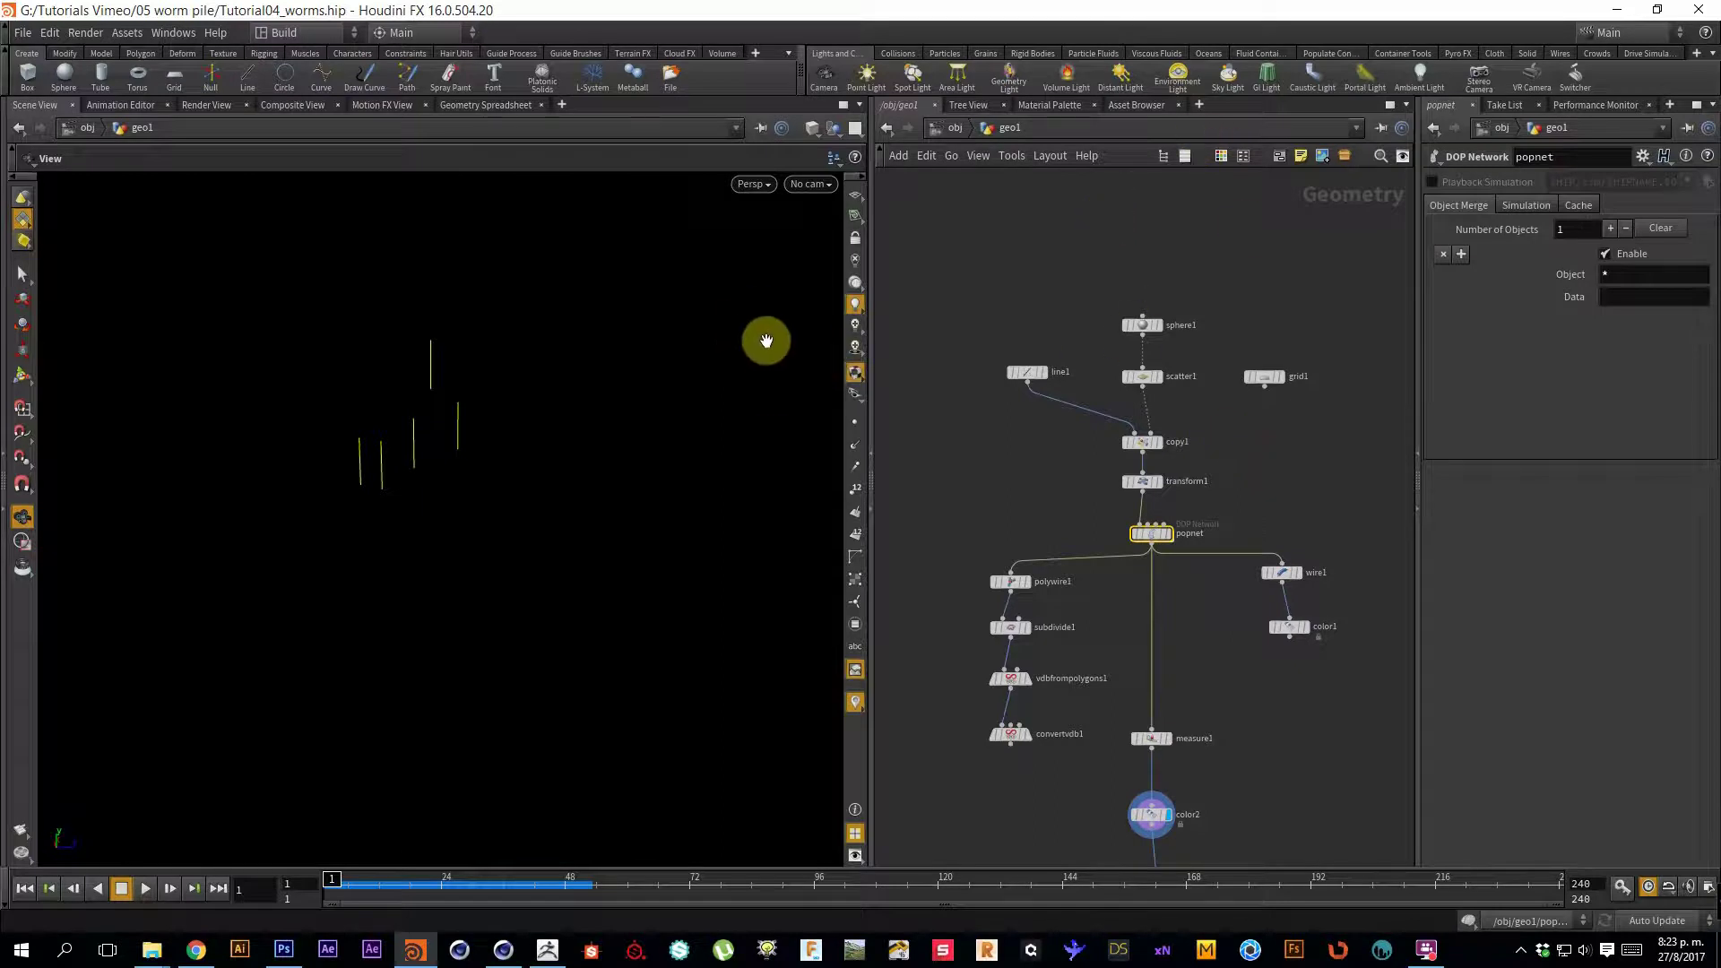
middle_click_drag(1279, 491, 1277, 485)
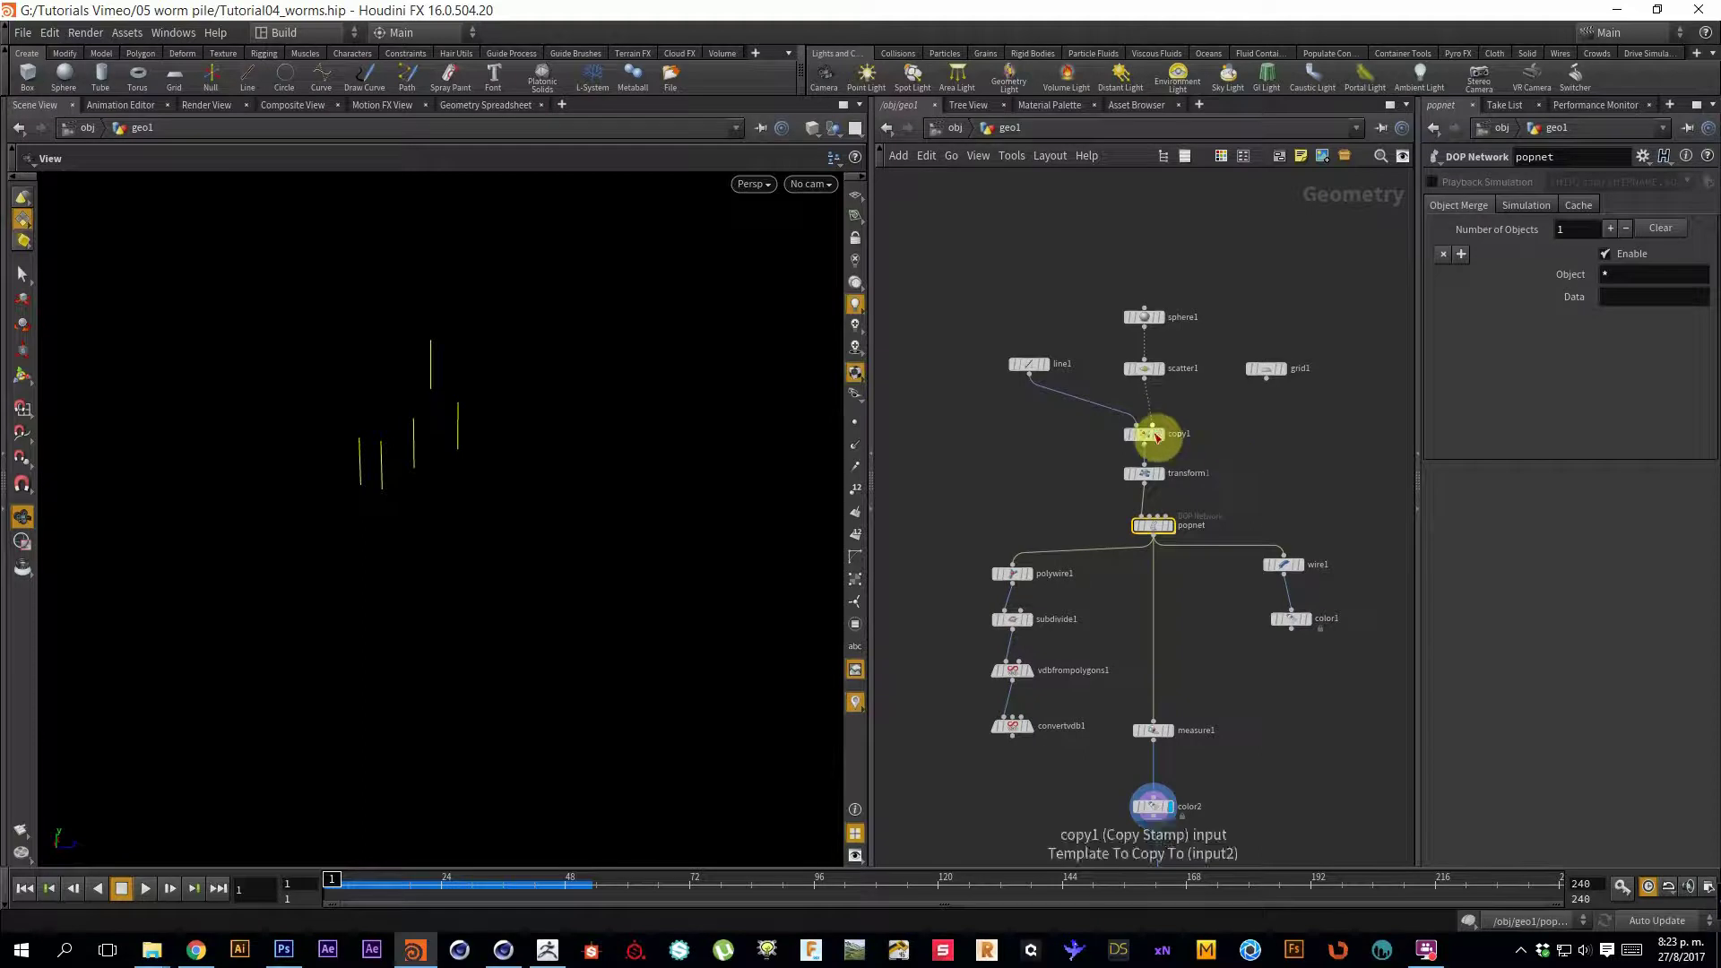
mouse_move(1284, 496)
middle_mouse_down()
mouse_move(1297, 555)
mouse_move(1294, 489)
middle_mouse_up()
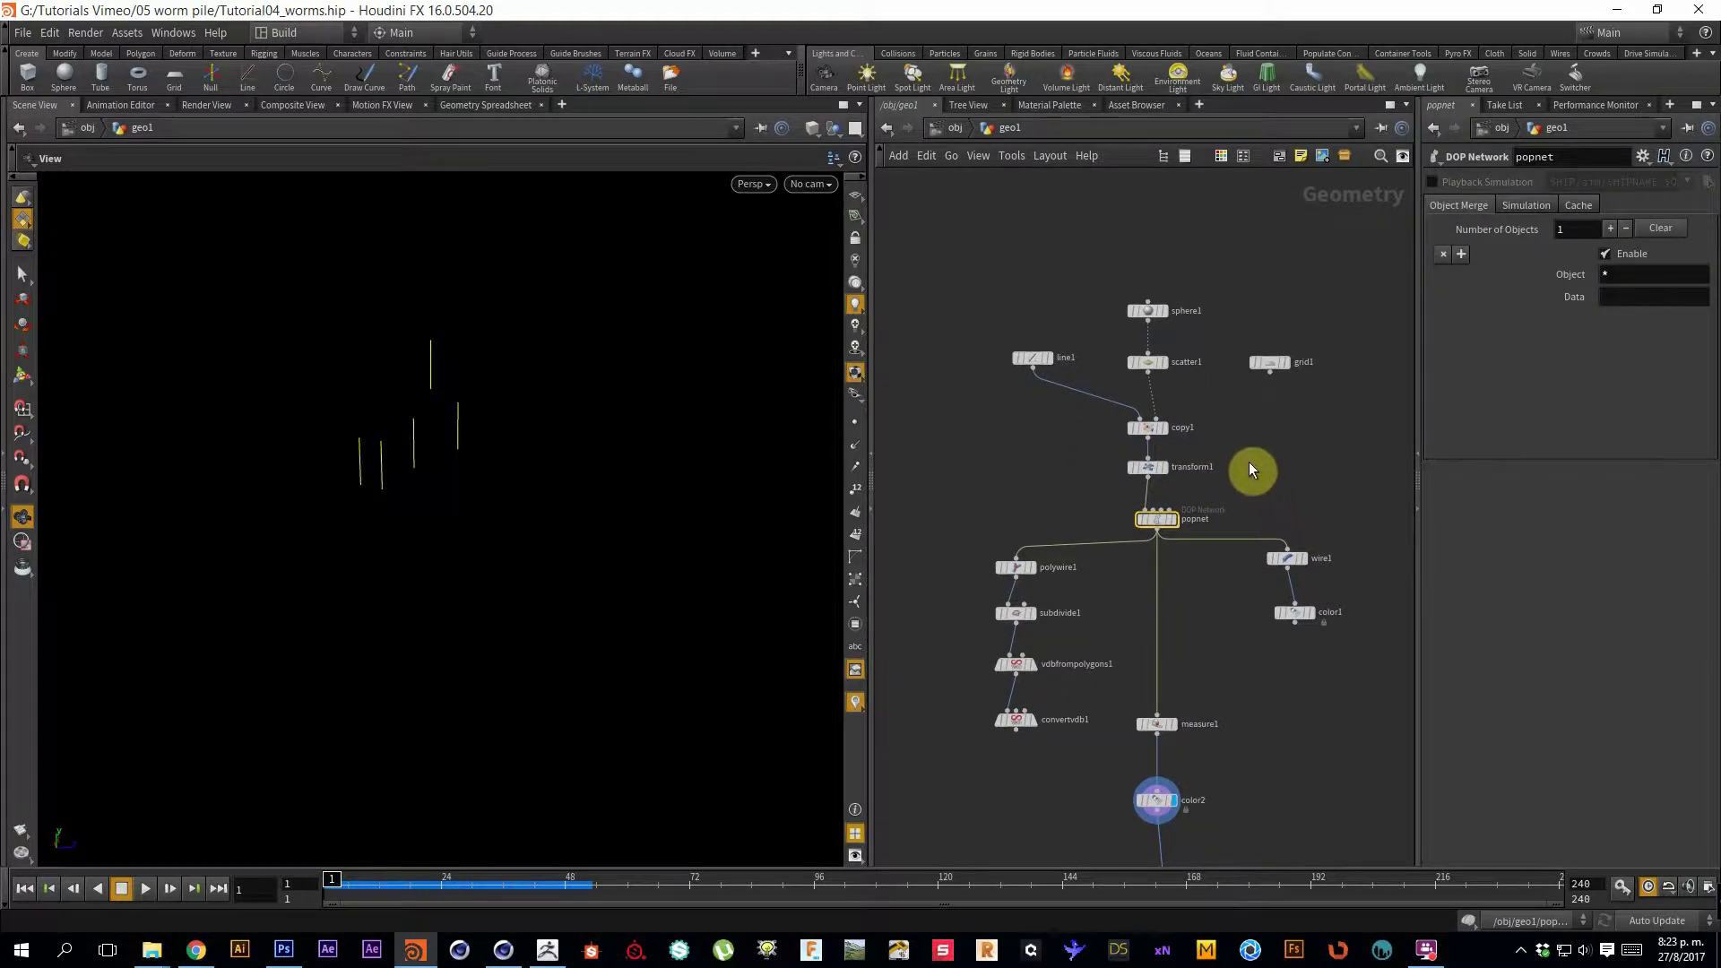
middle_click_drag(1252, 469, 1282, 415)
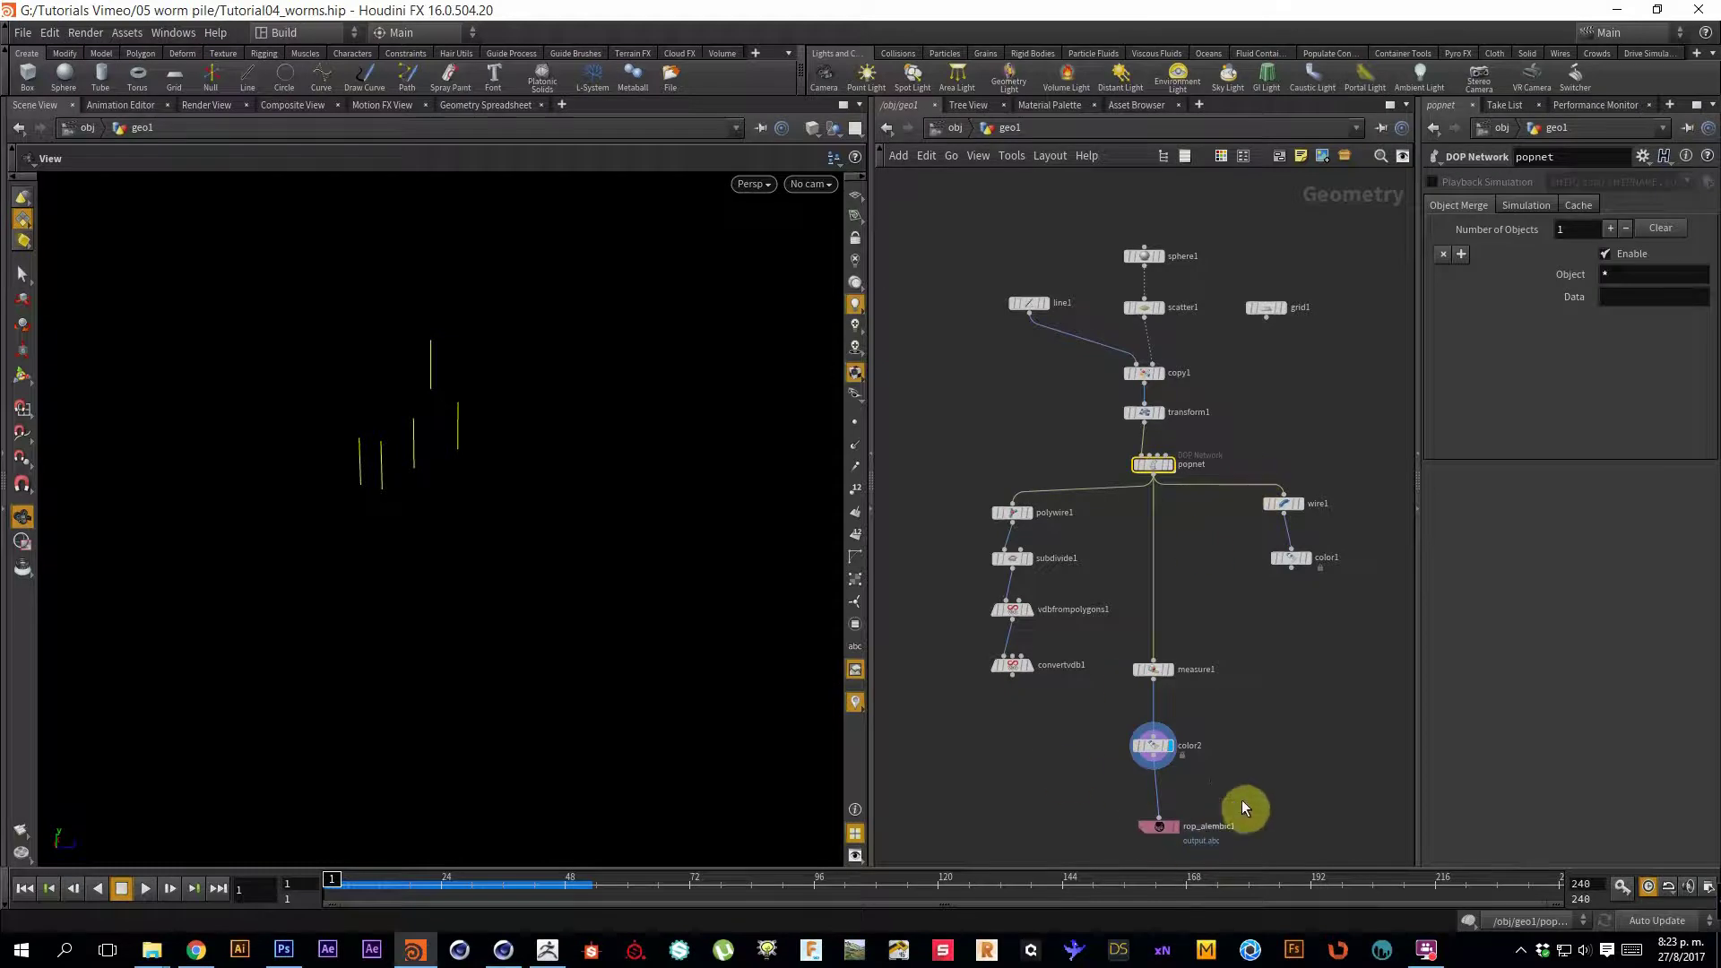
Play back the color2 worm simulation, stop it, and scrub back to frame 26.
left_click(147, 889)
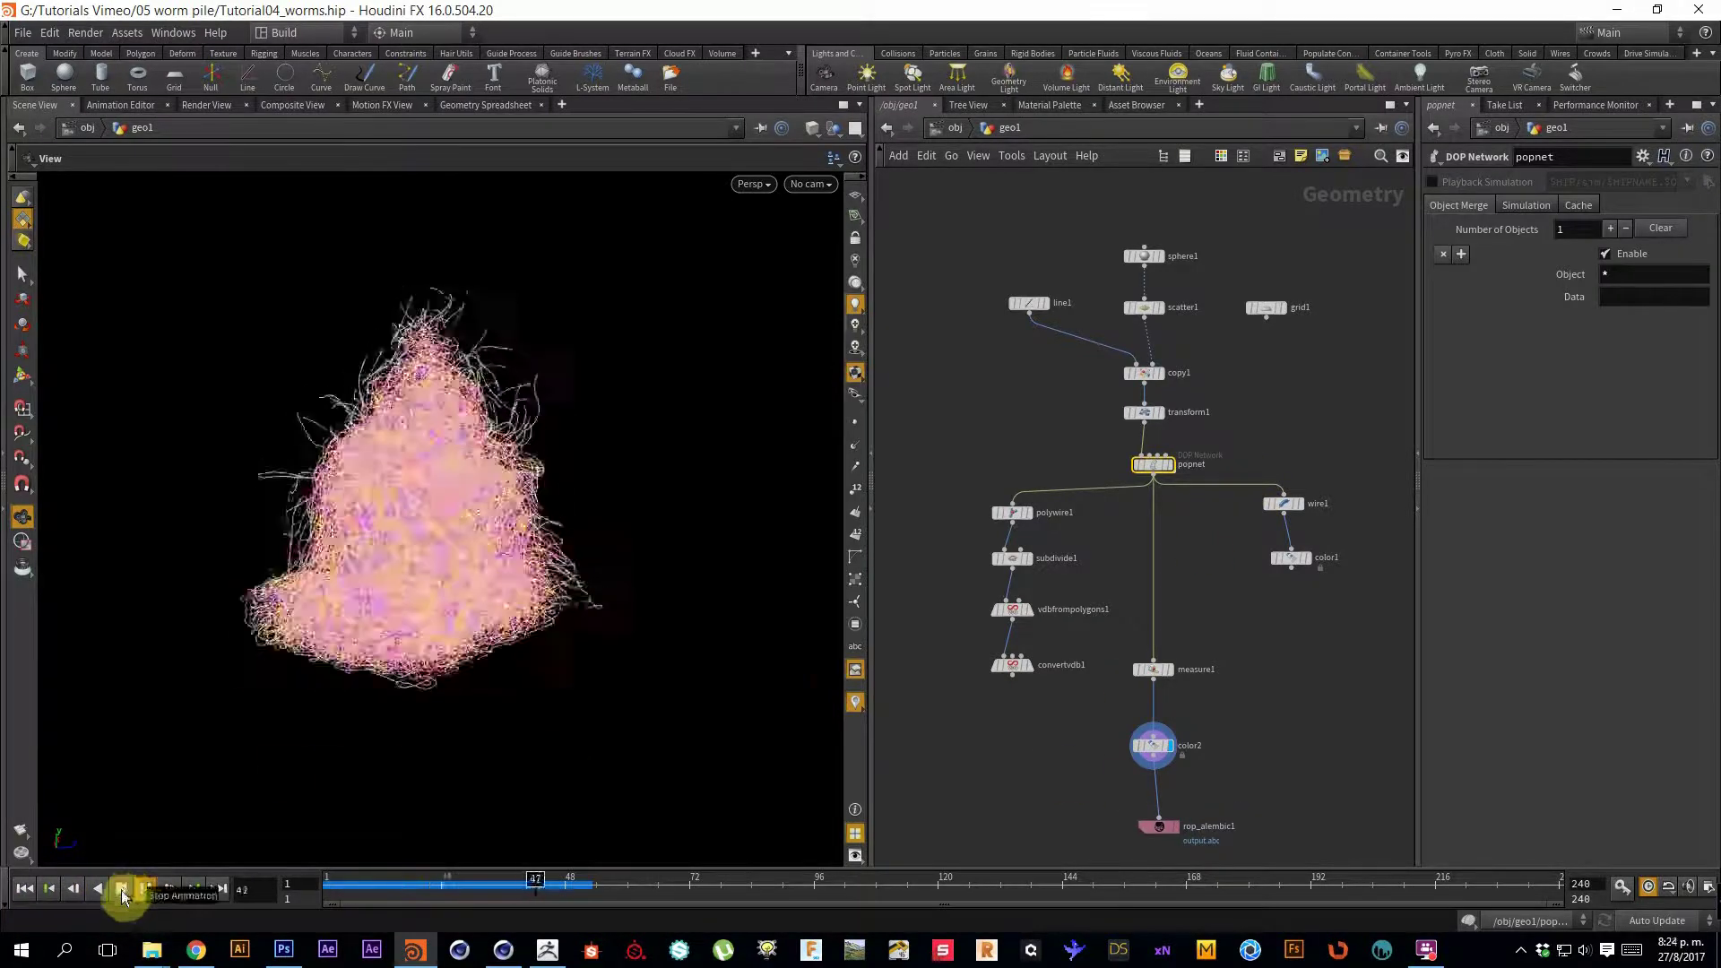
left_click(123, 889)
left_click_drag(542, 883, 452, 887)
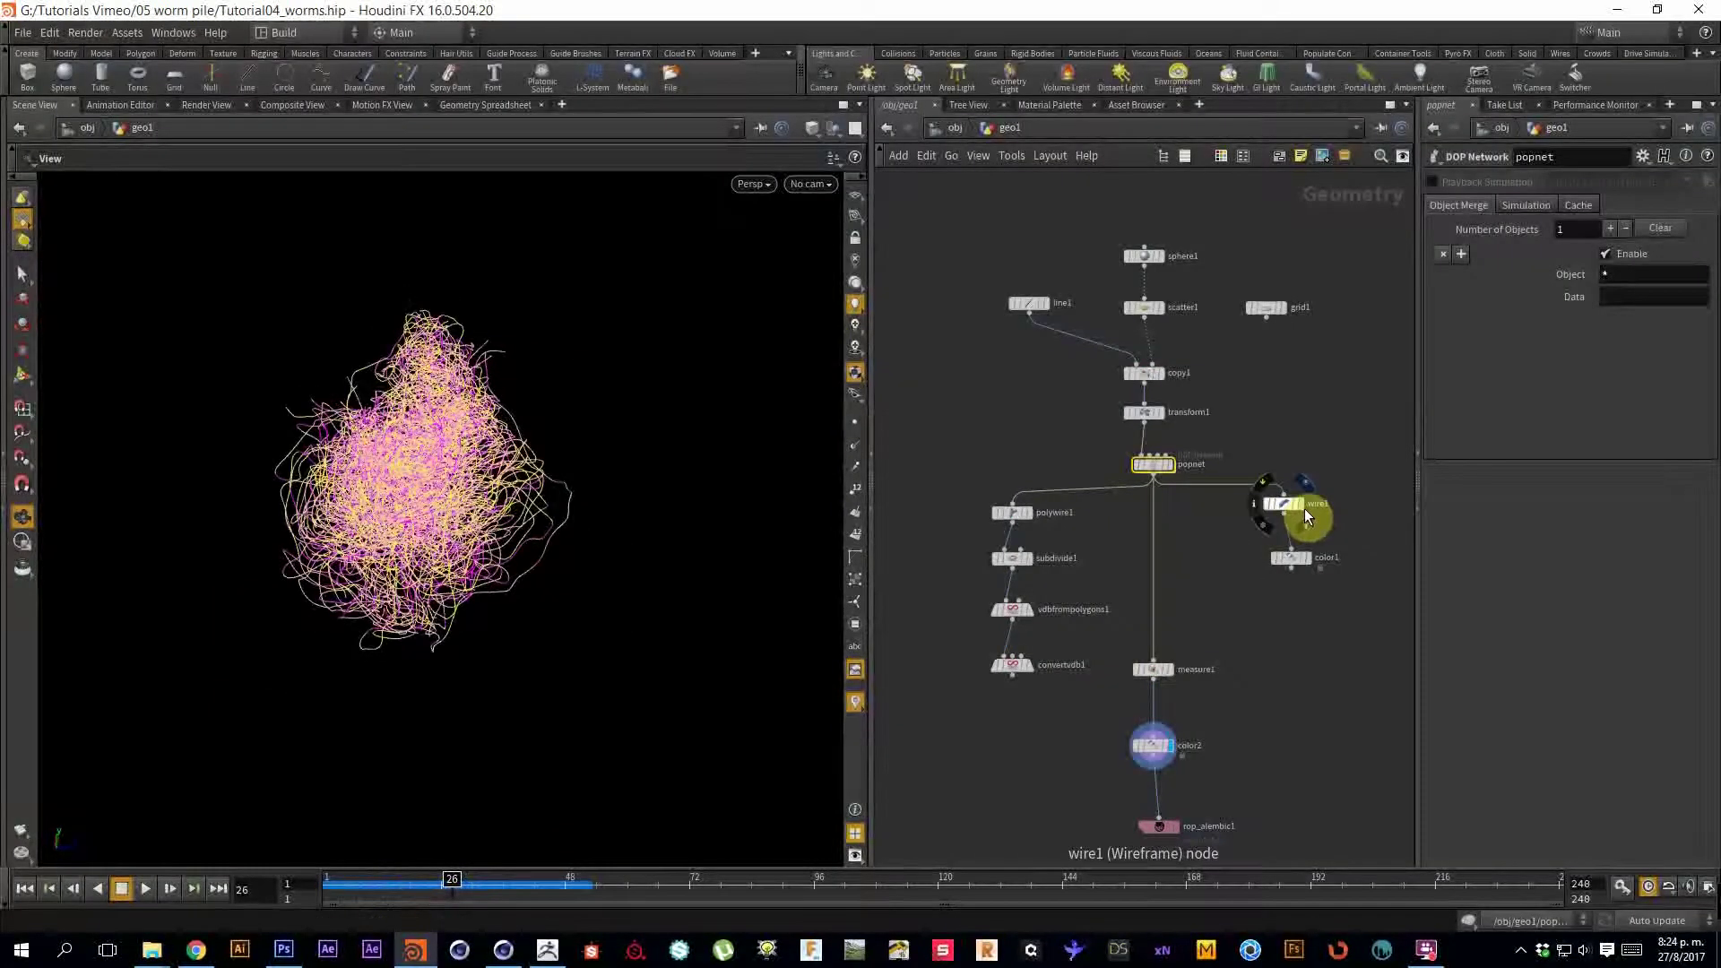
Display the wire1 node's output and play the simulation from the first frame, stopping at frame 37.
left_click(1305, 508)
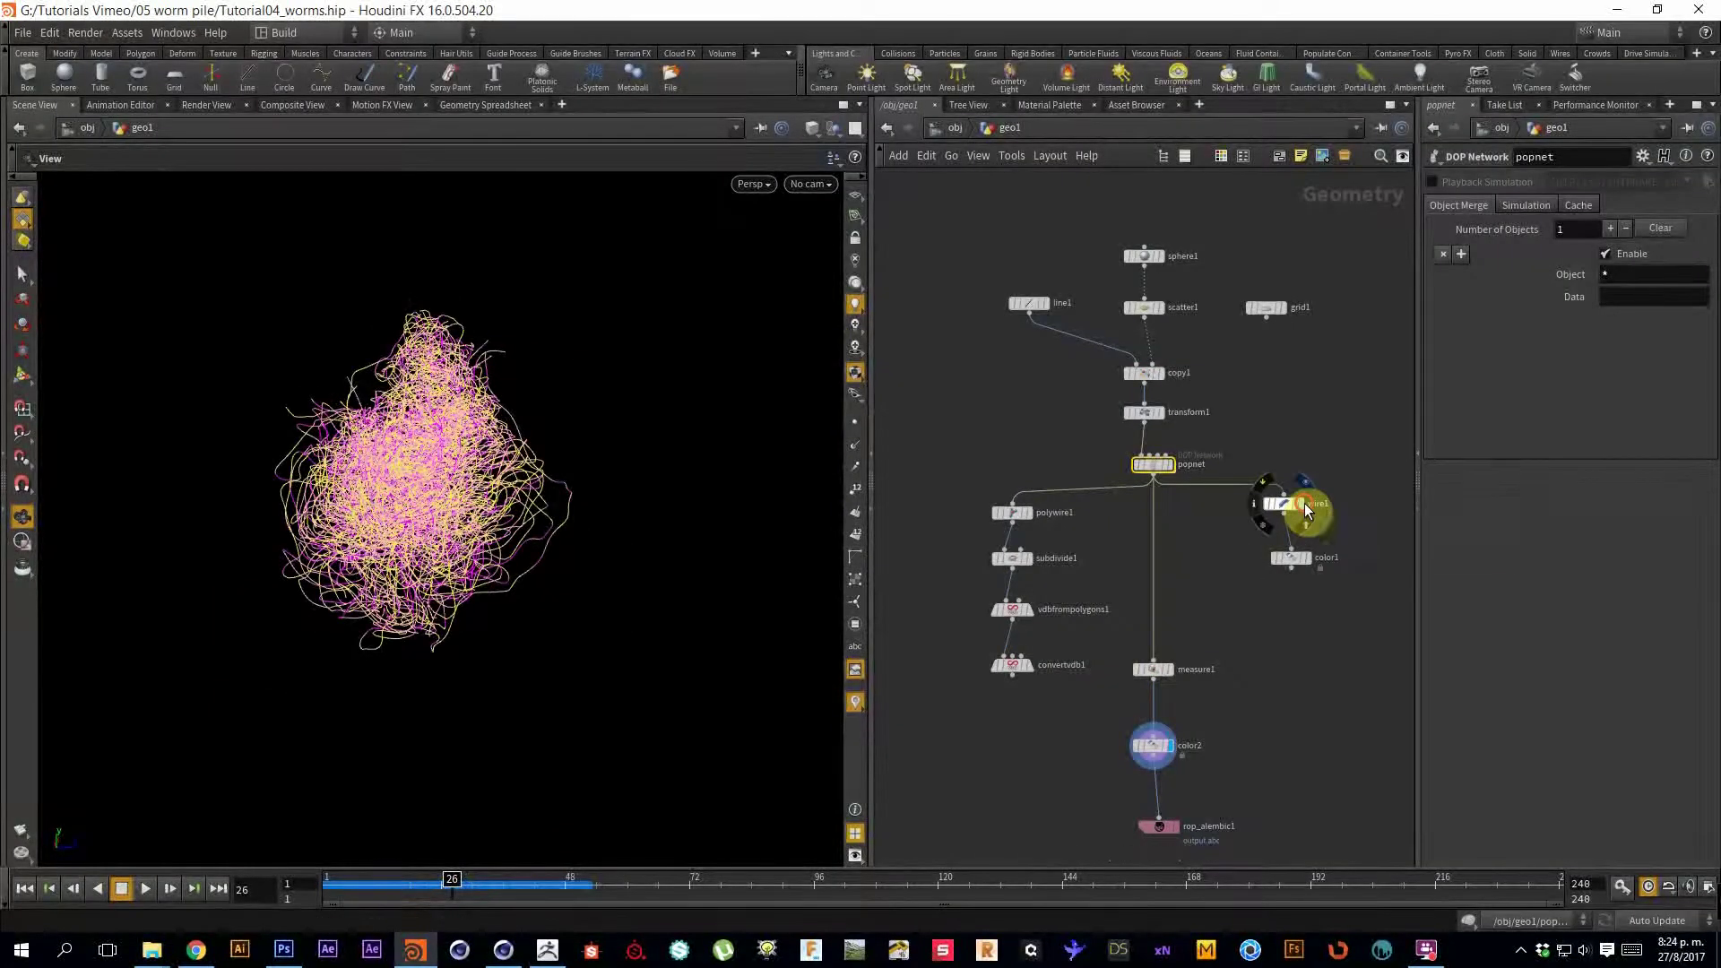
left_click(22, 889)
left_click(141, 889)
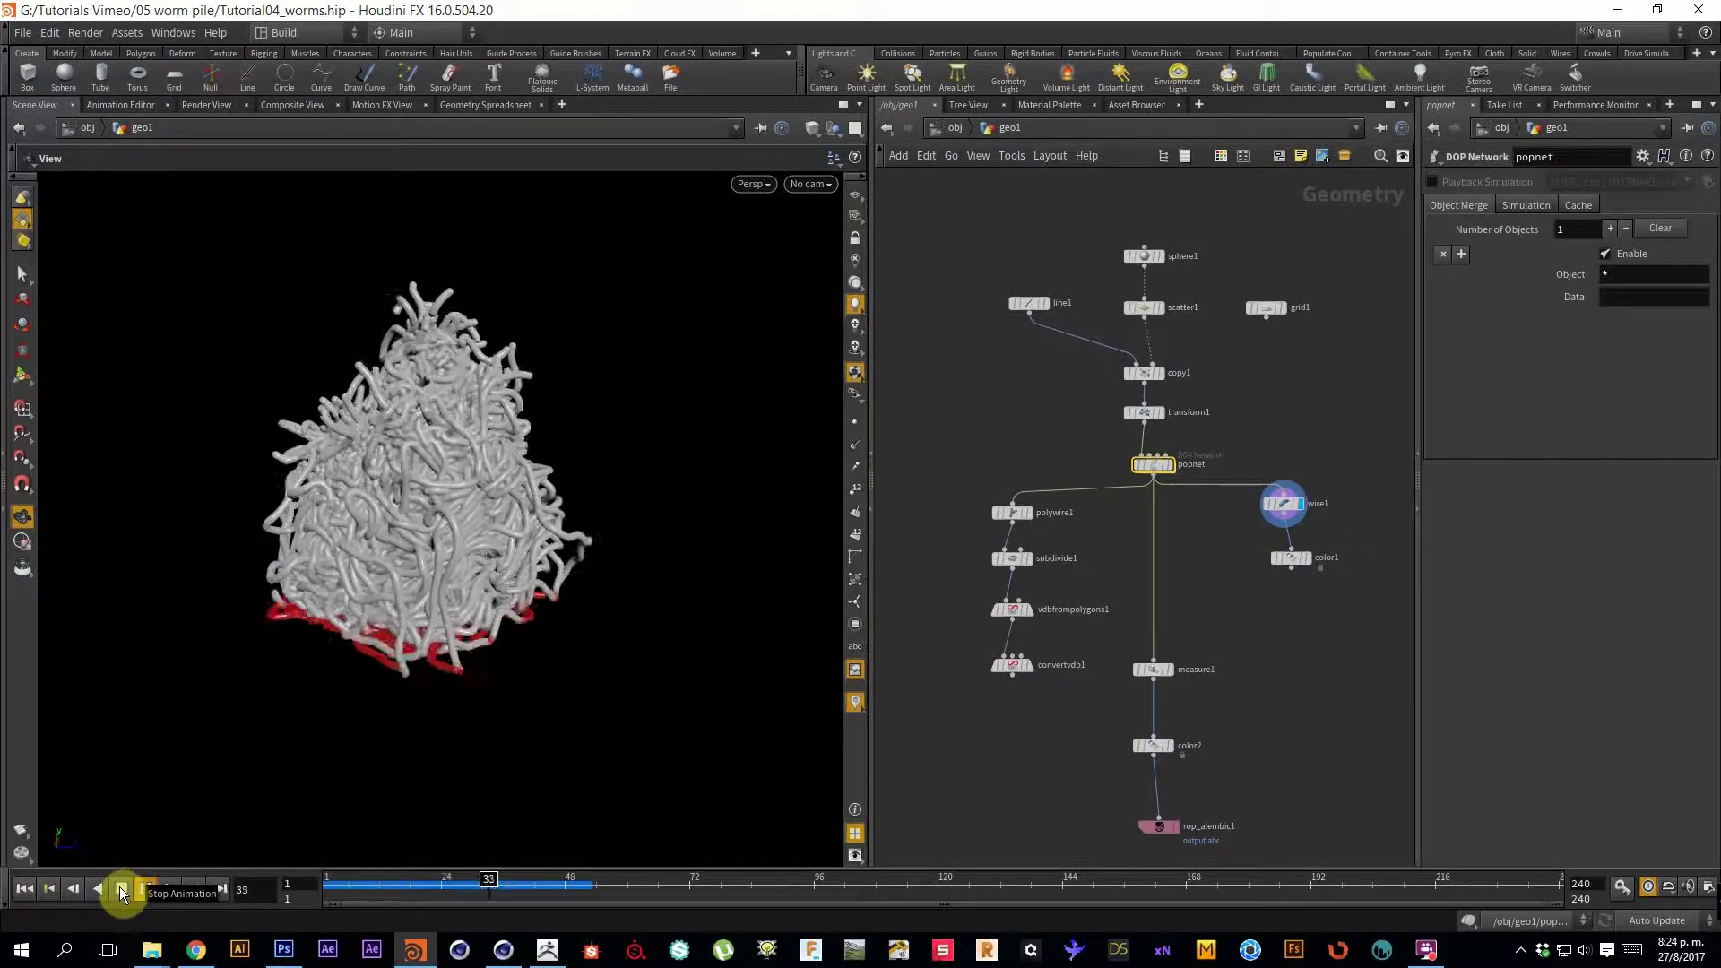
left_click(121, 888)
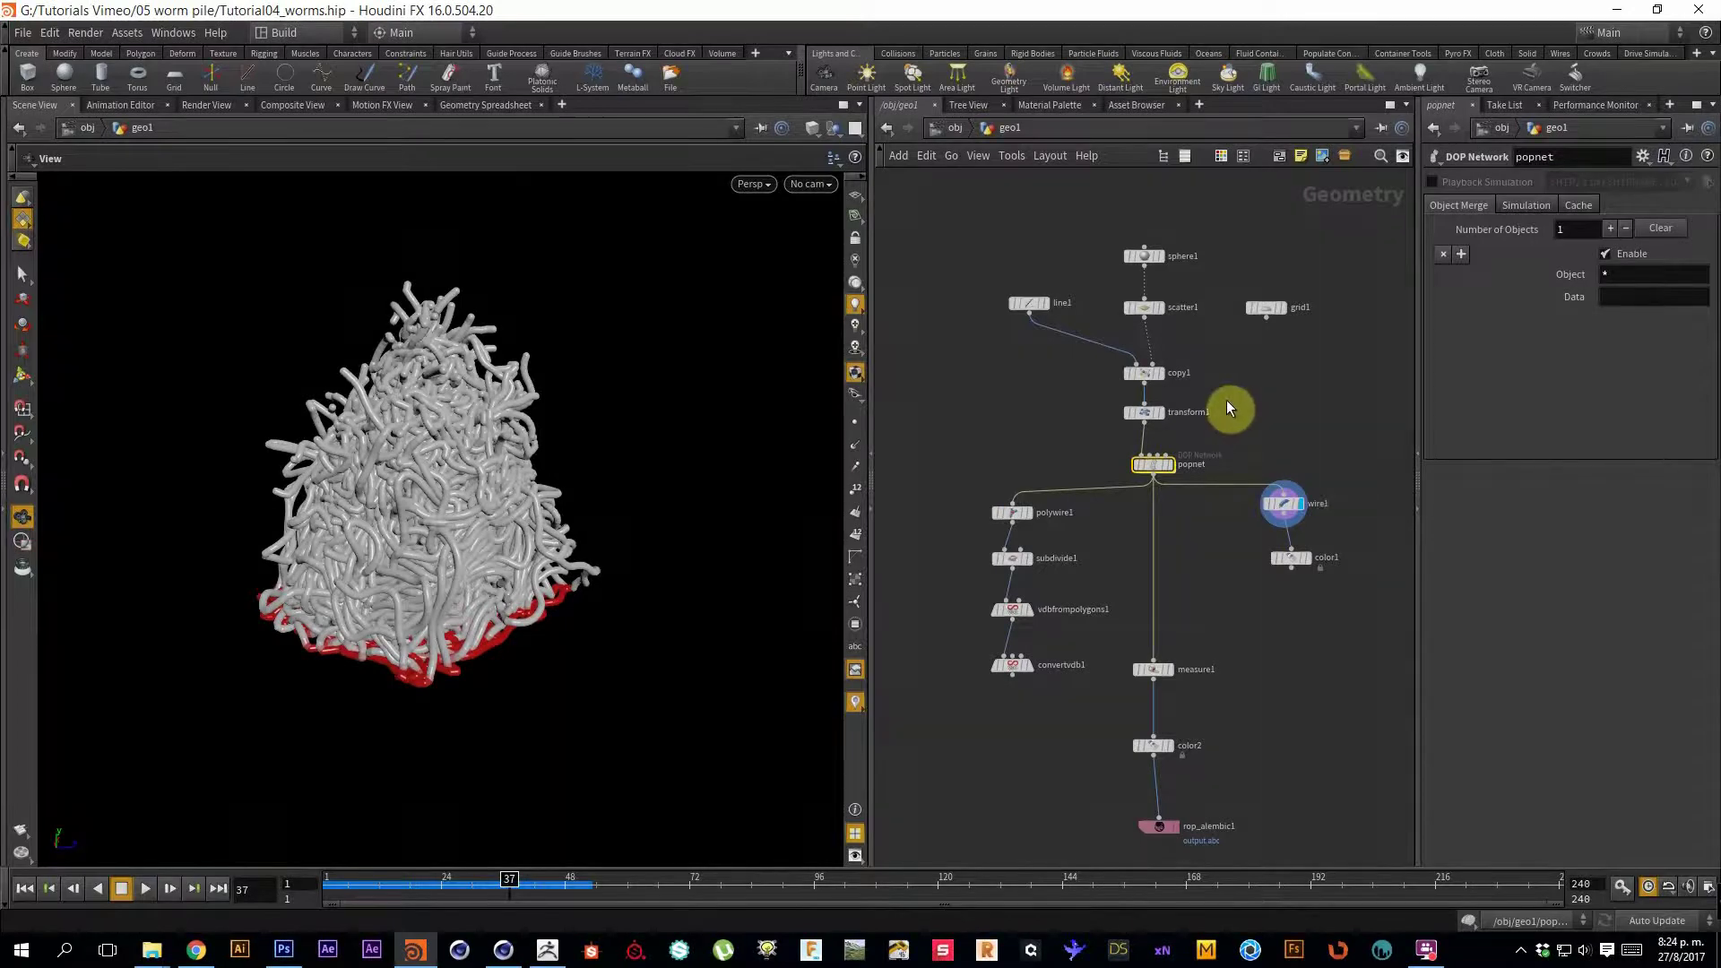
Display the outputs of sphere1, scatter1, line1, copy1 and transform1 one after another in the viewport.
middle_click_drag(1291, 416, 1269, 468)
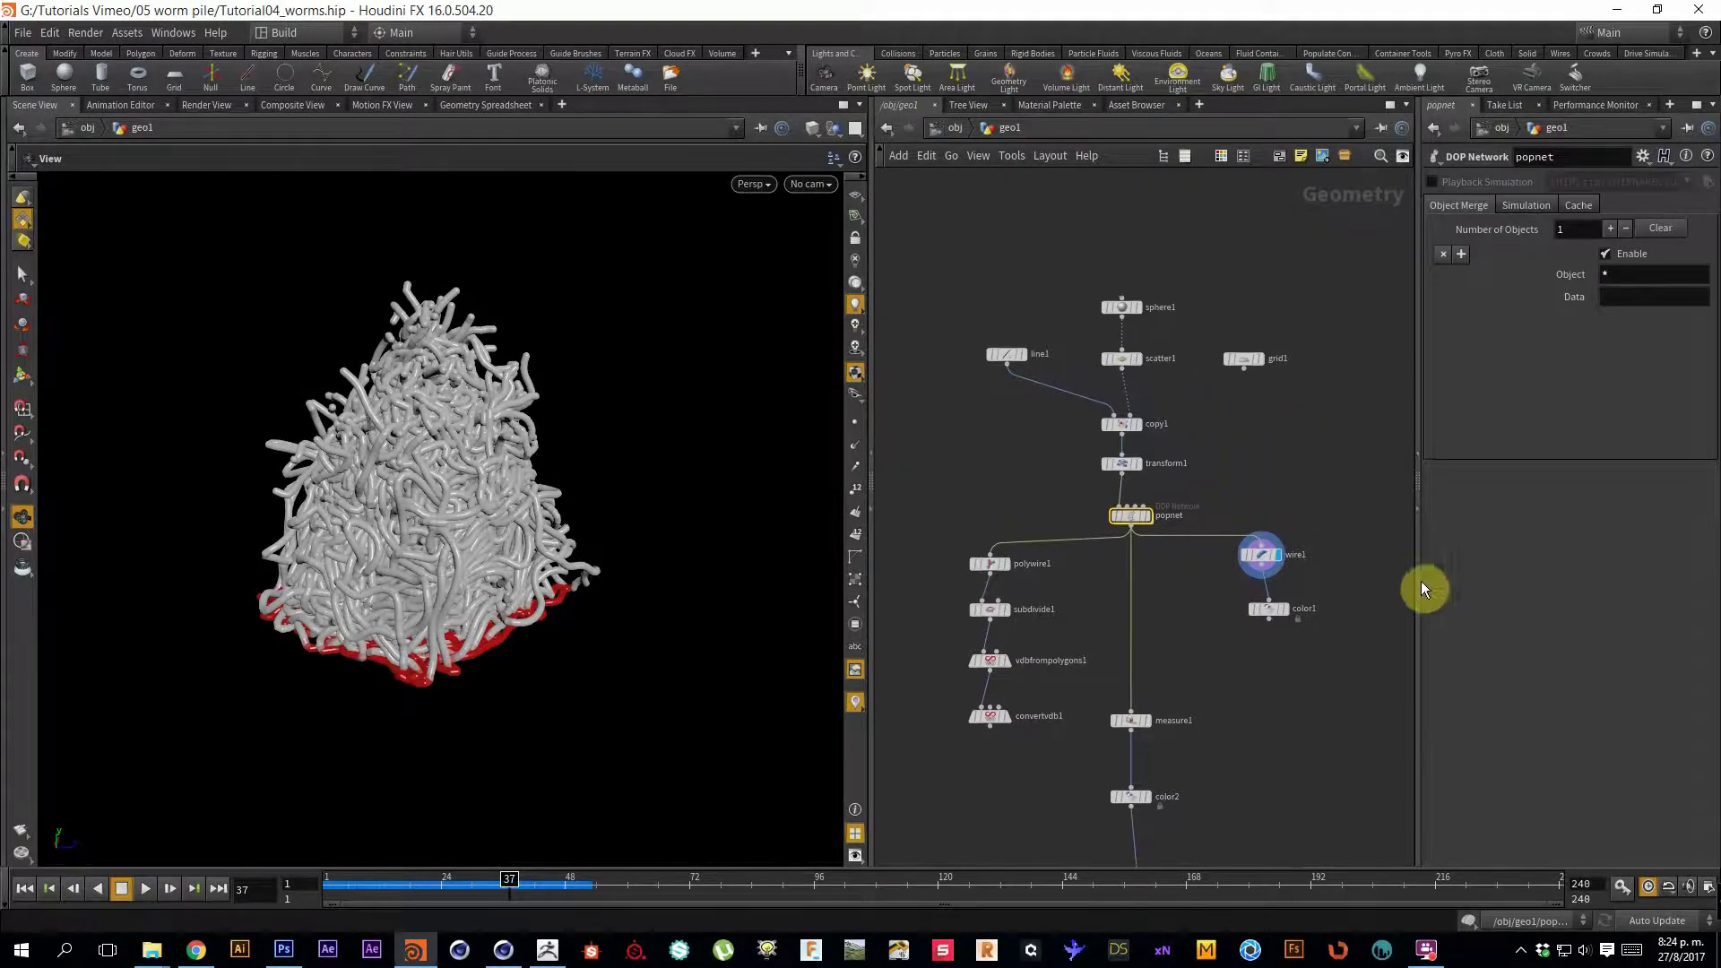
middle_click_drag(1364, 507, 1364, 435)
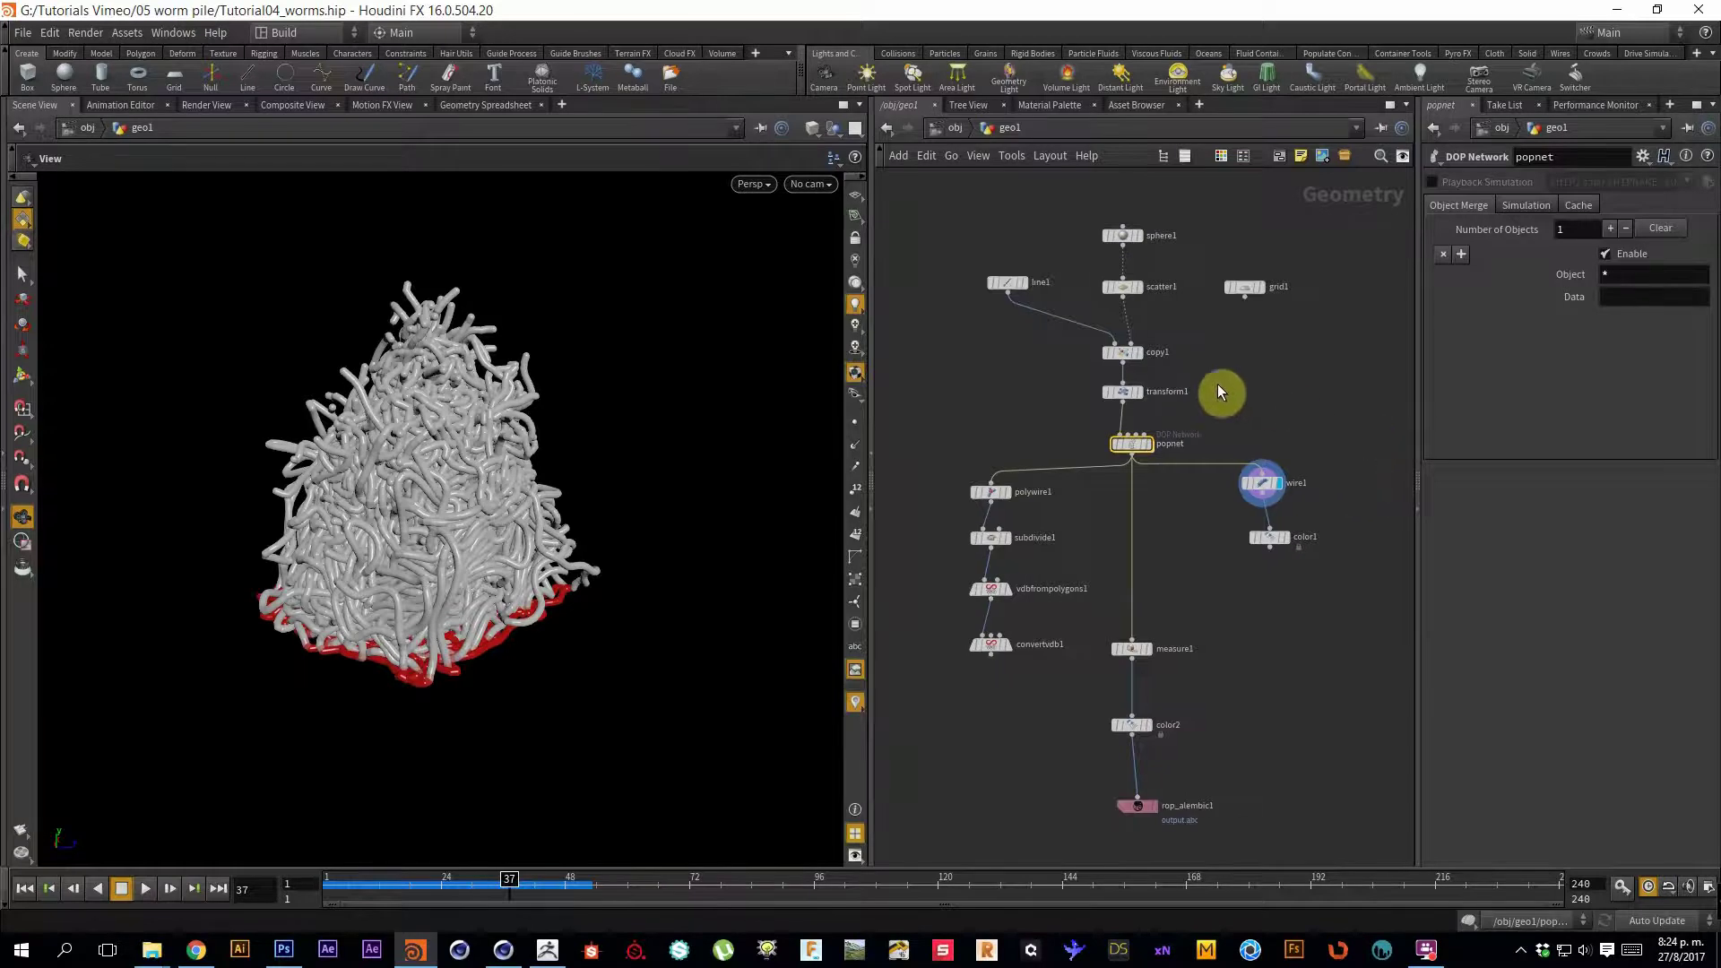
middle_click_drag(1244, 392, 1251, 426)
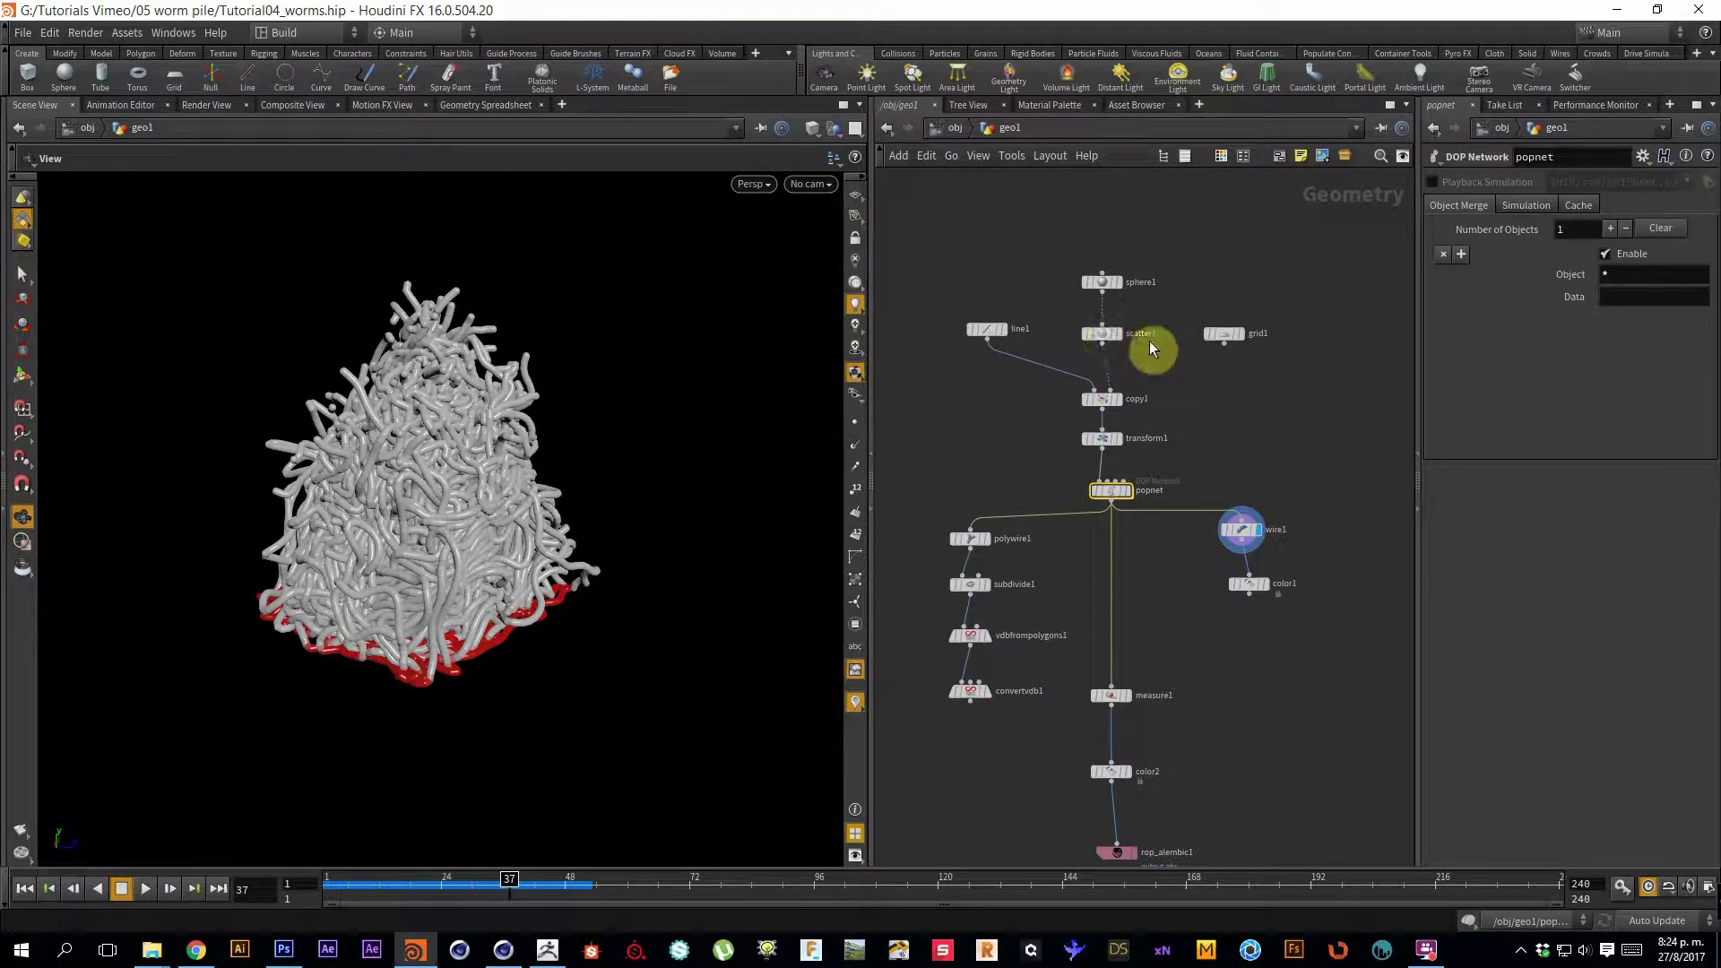
left_click(1122, 282)
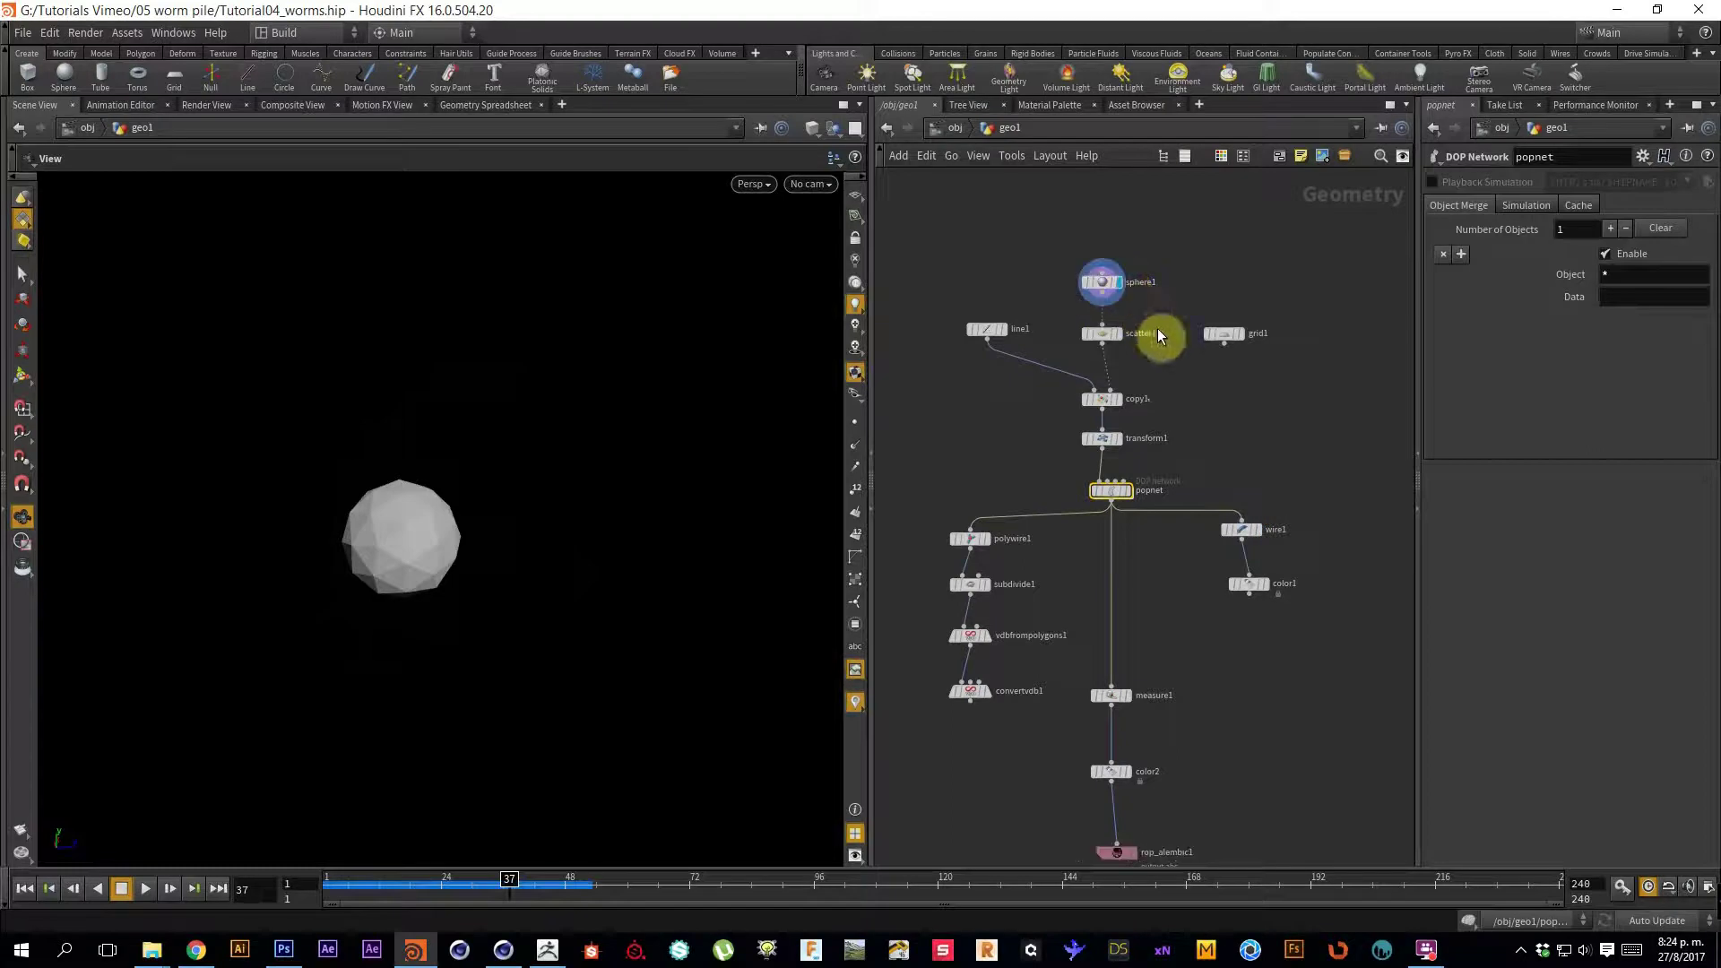
left_click(1122, 337)
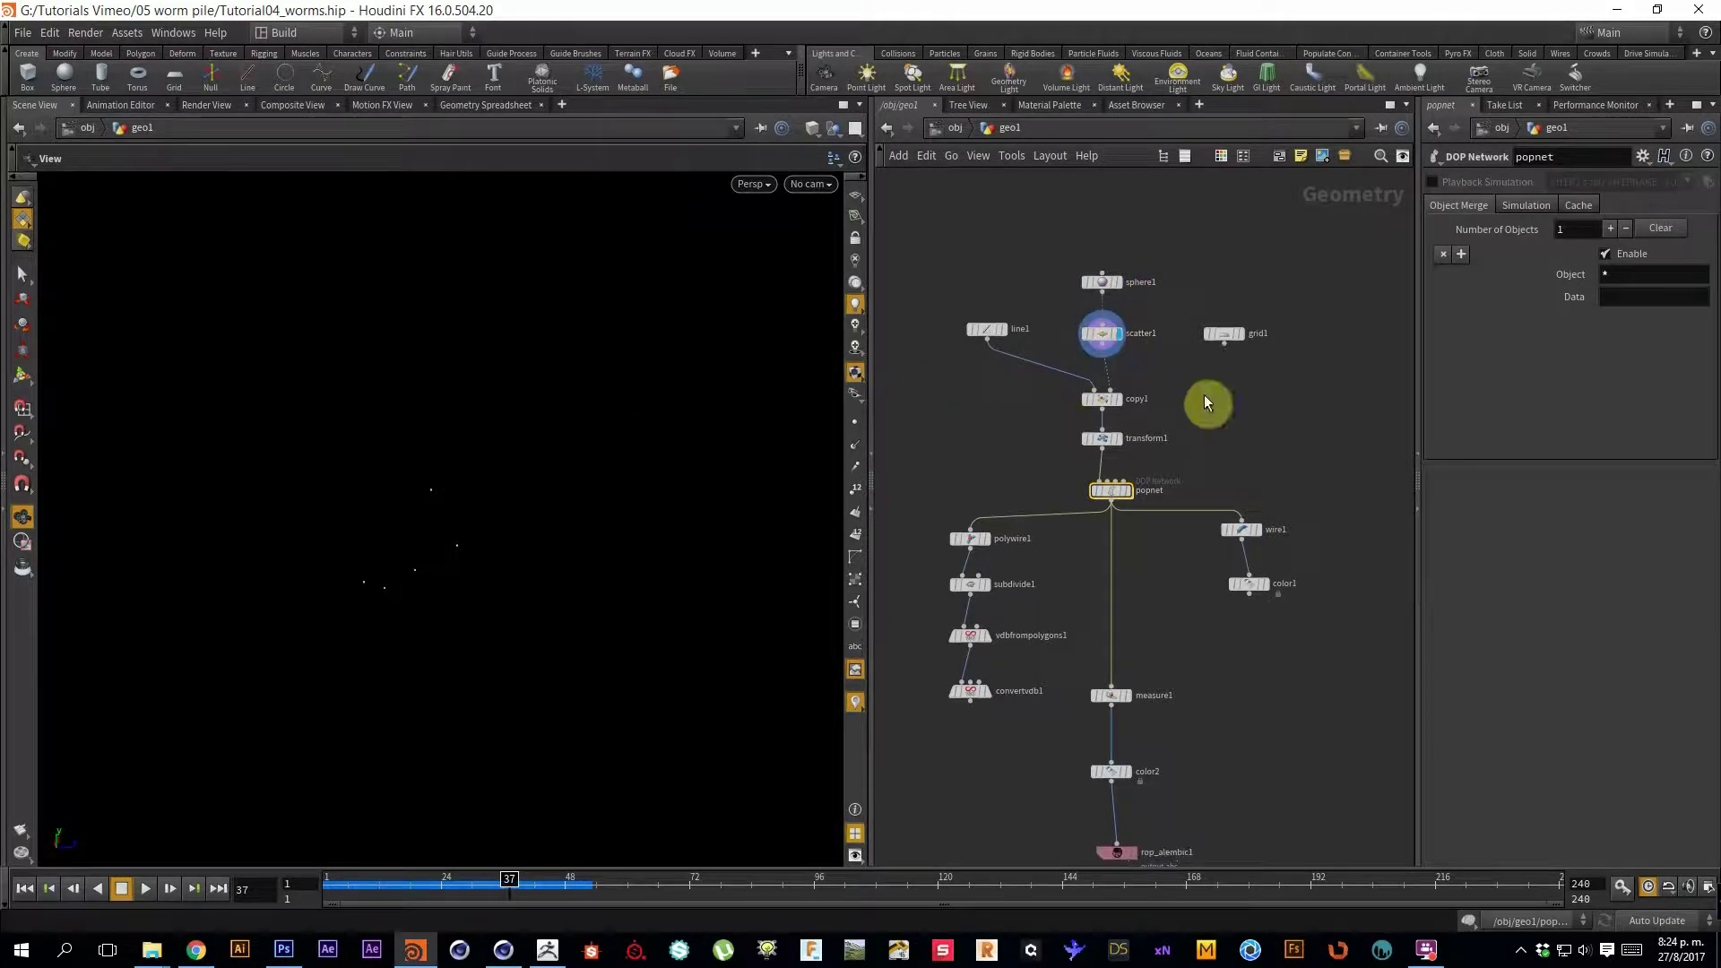
left_click(1006, 332)
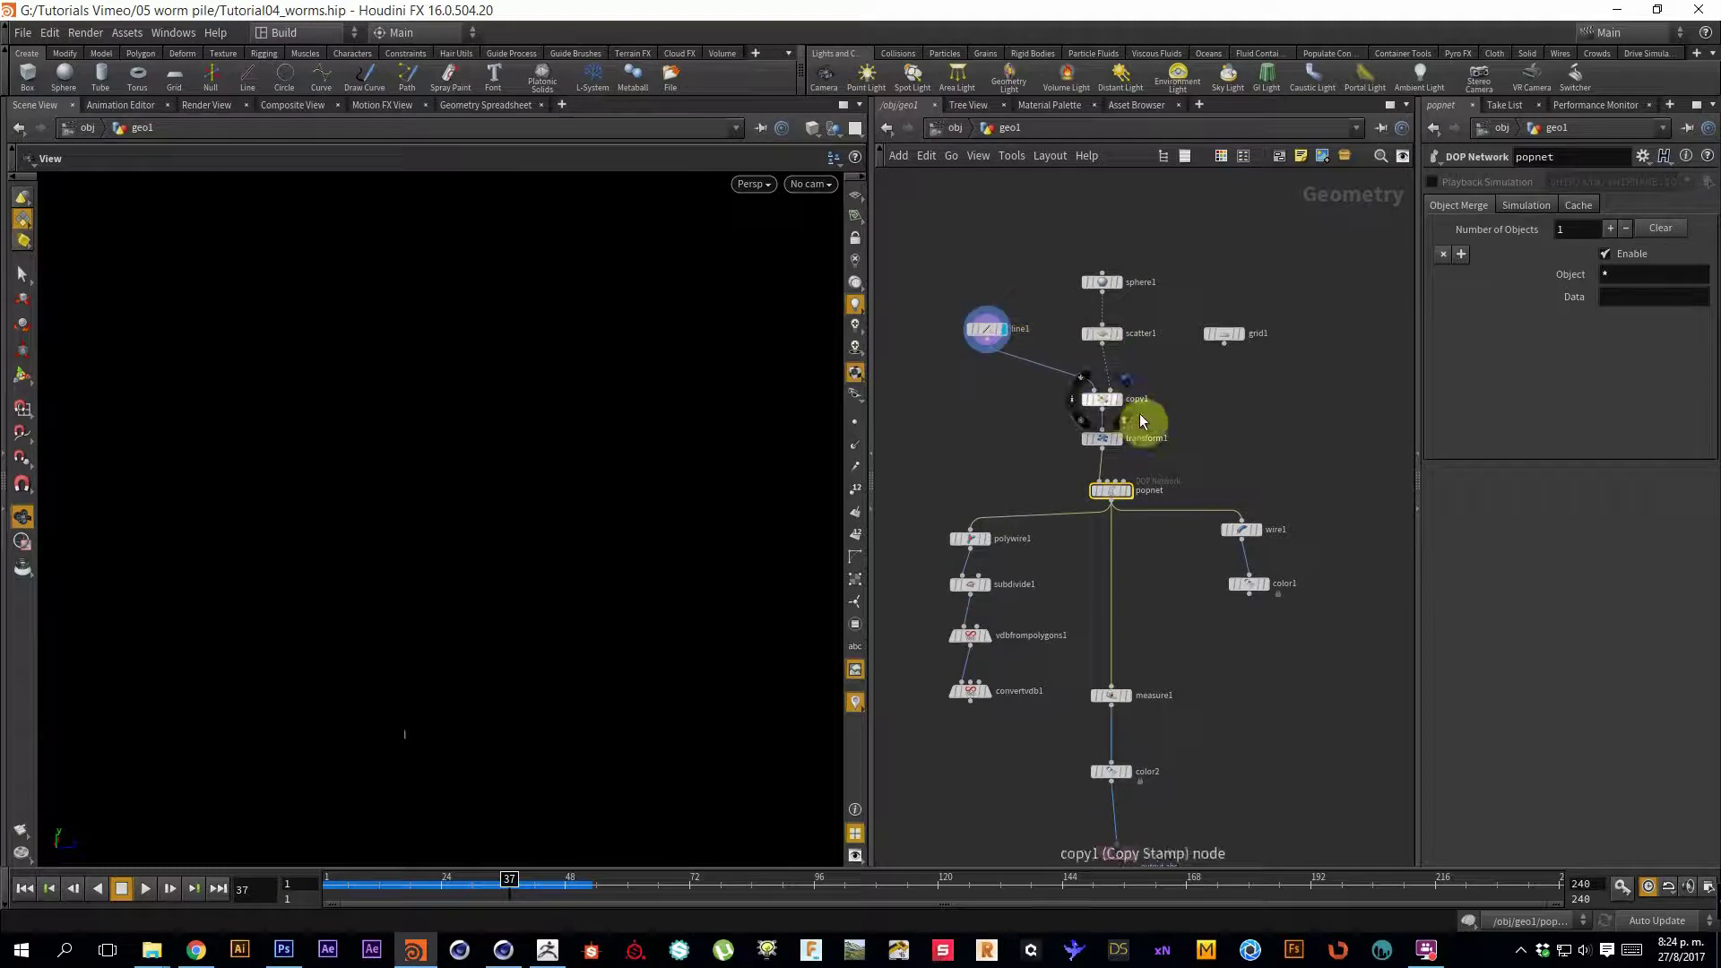
left_click(1119, 399)
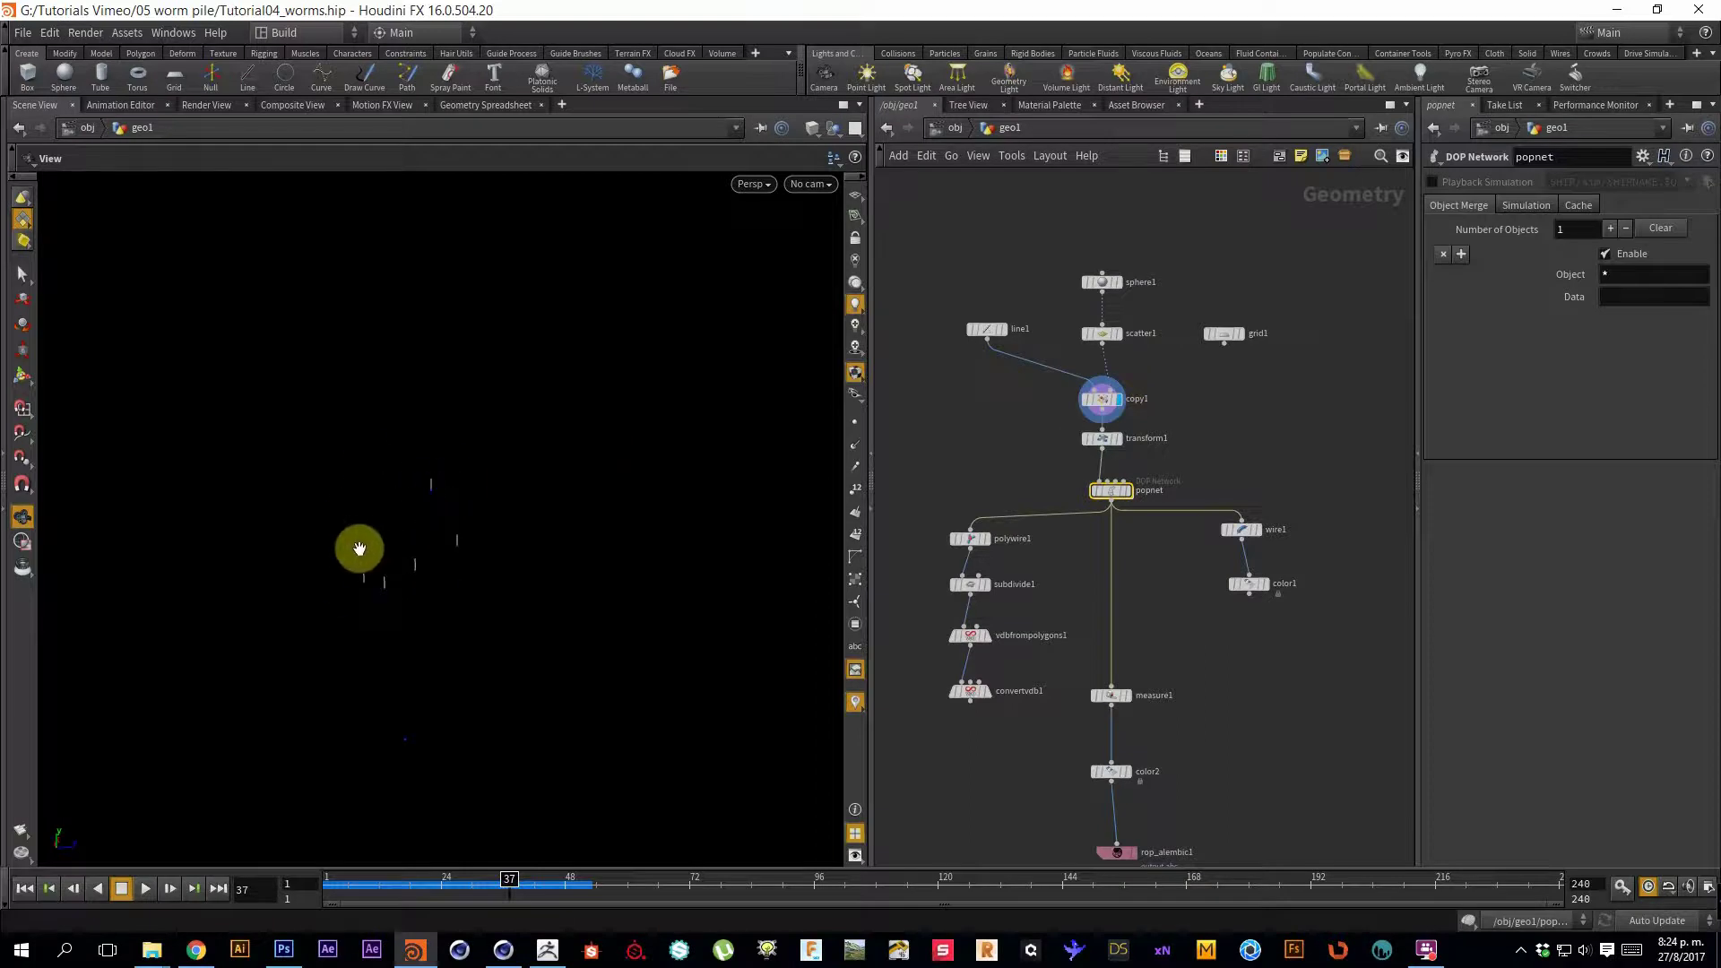
left_click(1123, 440)
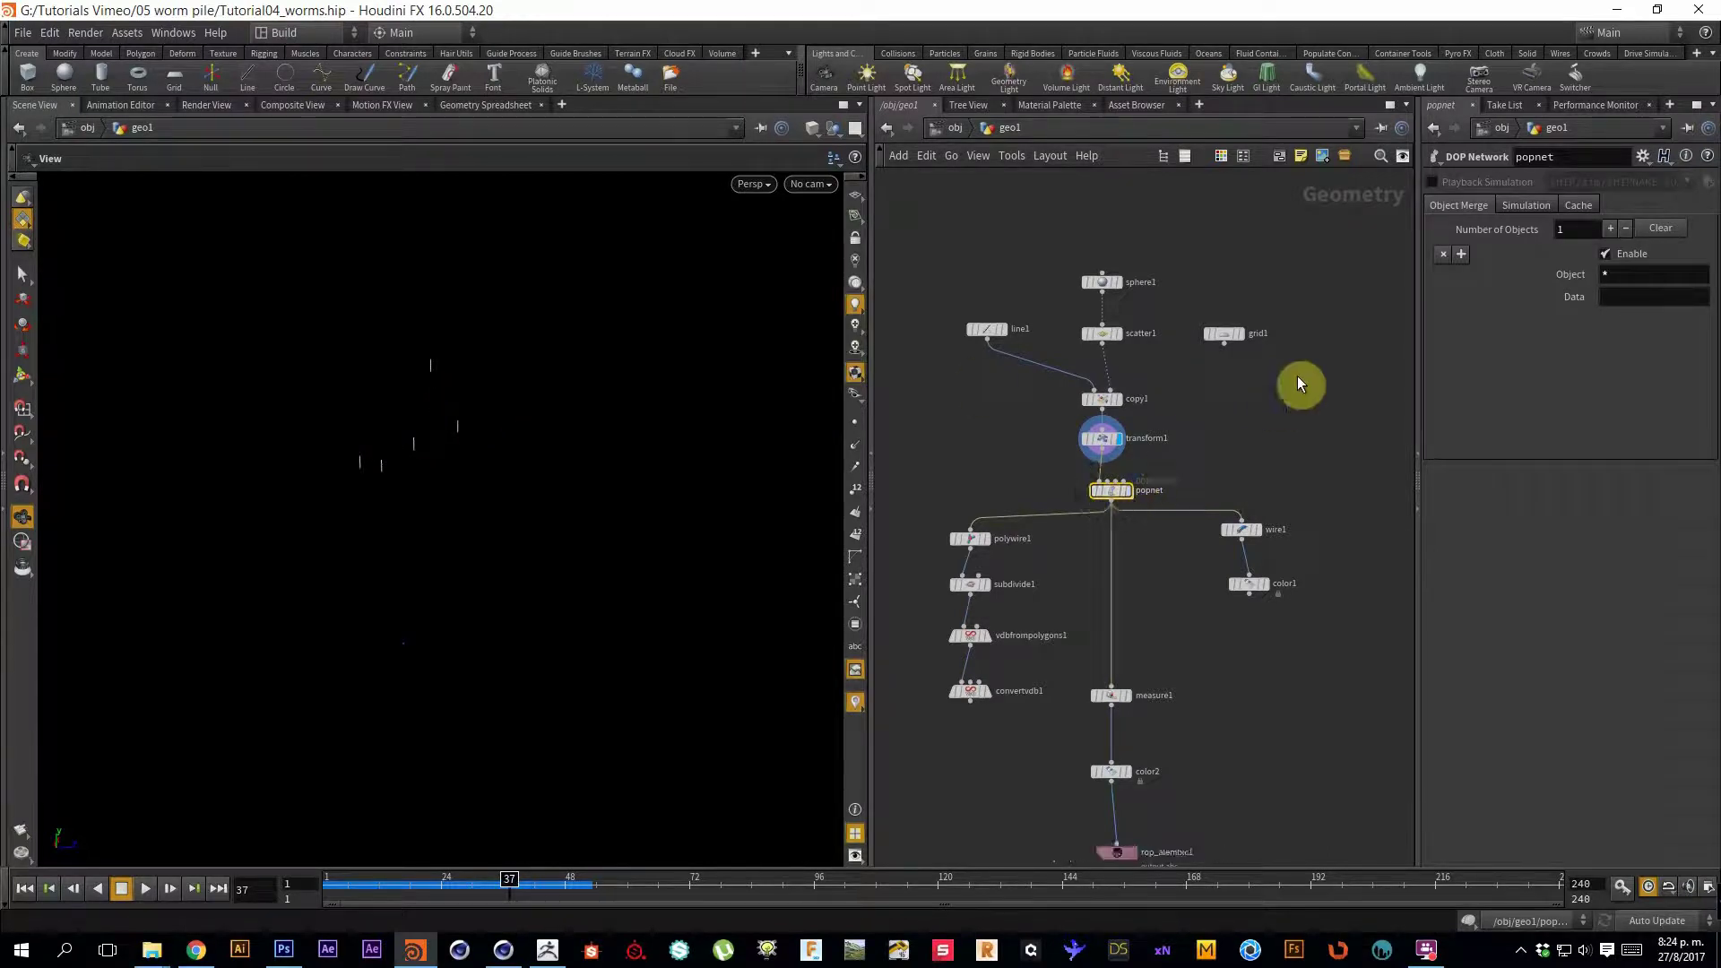
Show the grid1 parameters, display the popnet output, and return the timeline to frame 1.
left_click_drag(1217, 289, 1219, 291)
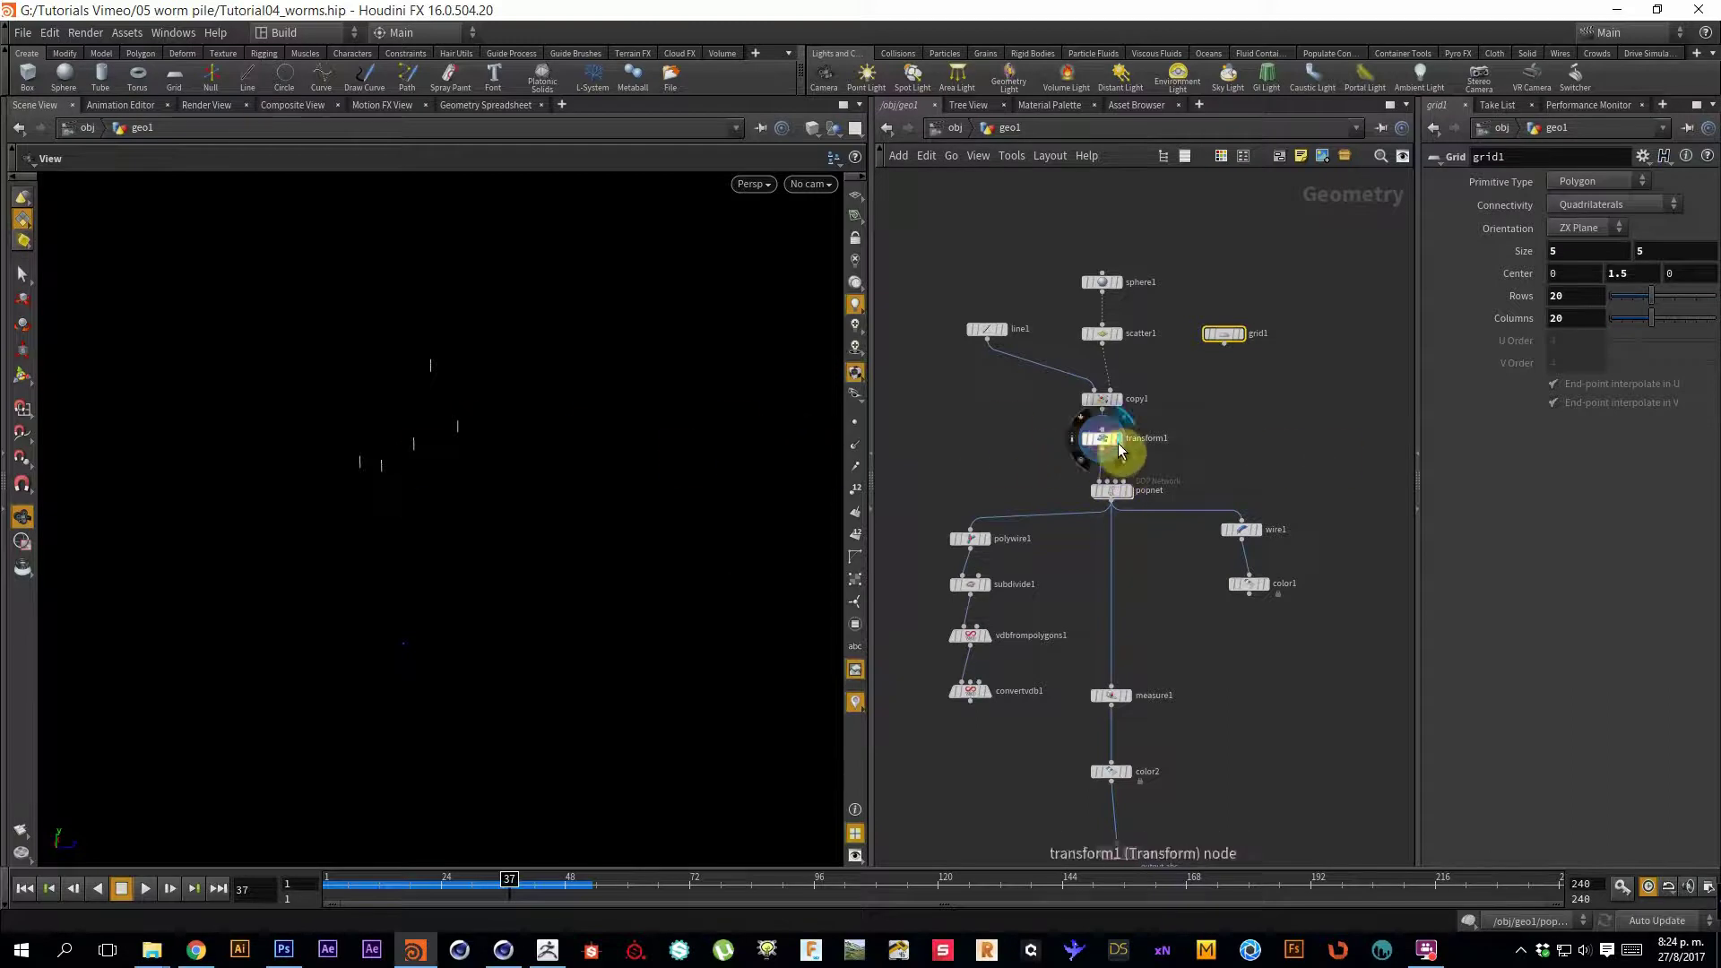
left_click(1128, 491)
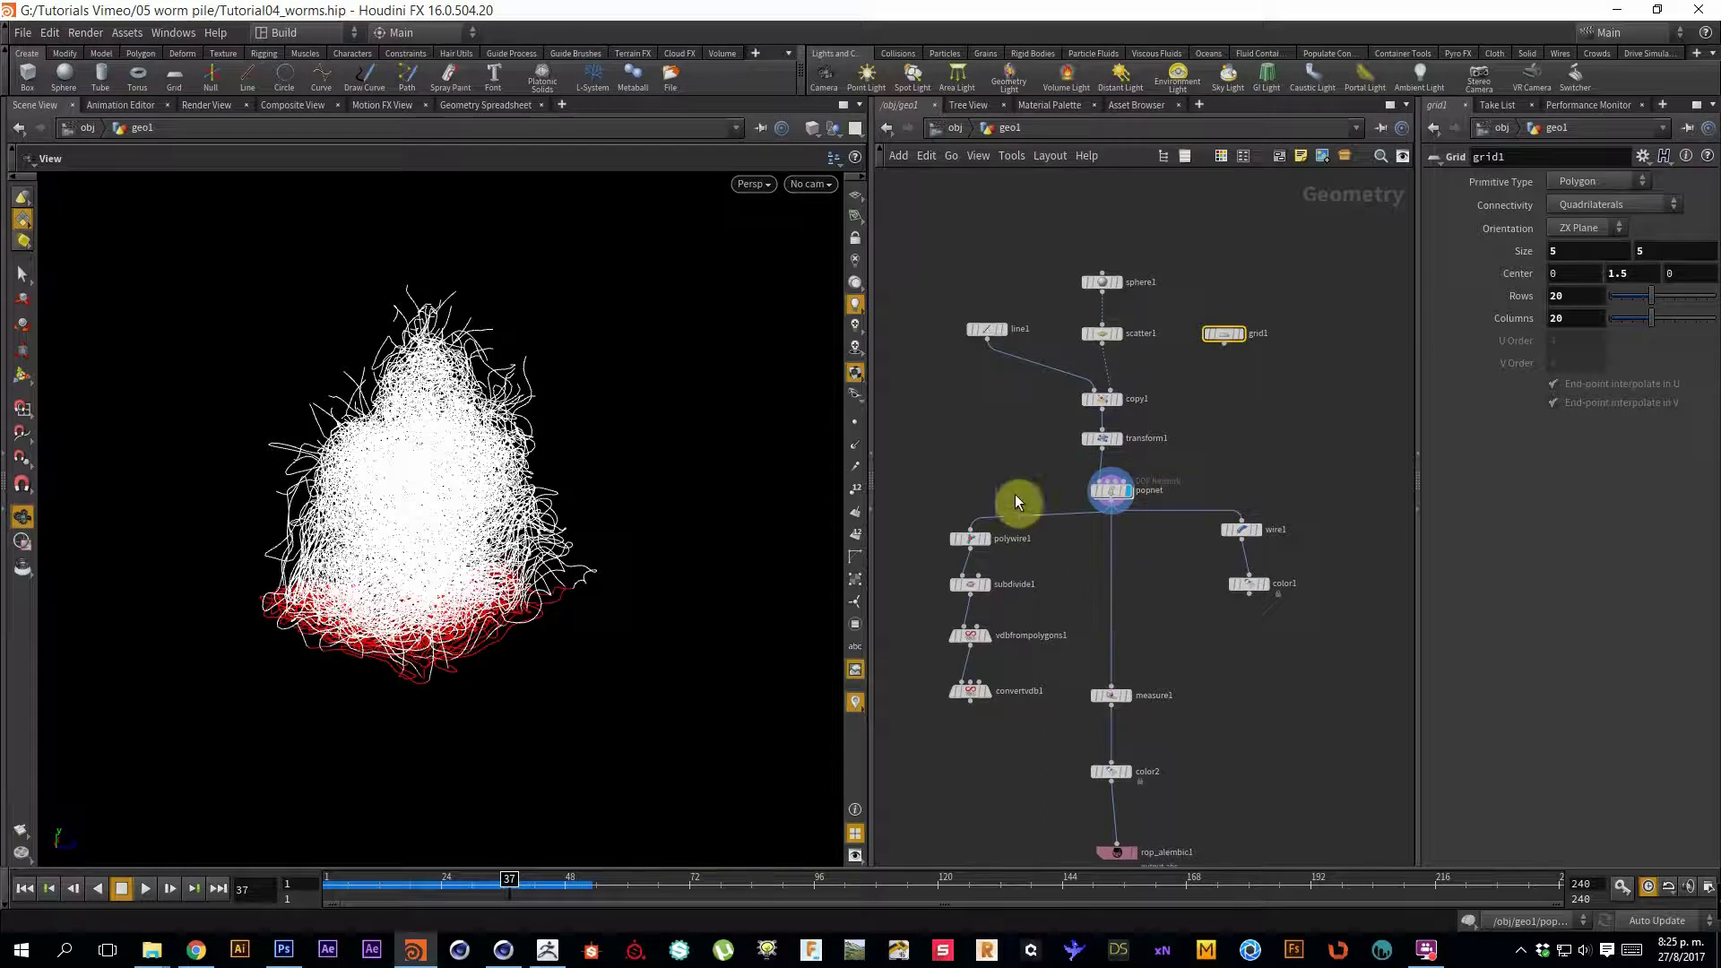
left_click_drag(493, 876, 287, 875)
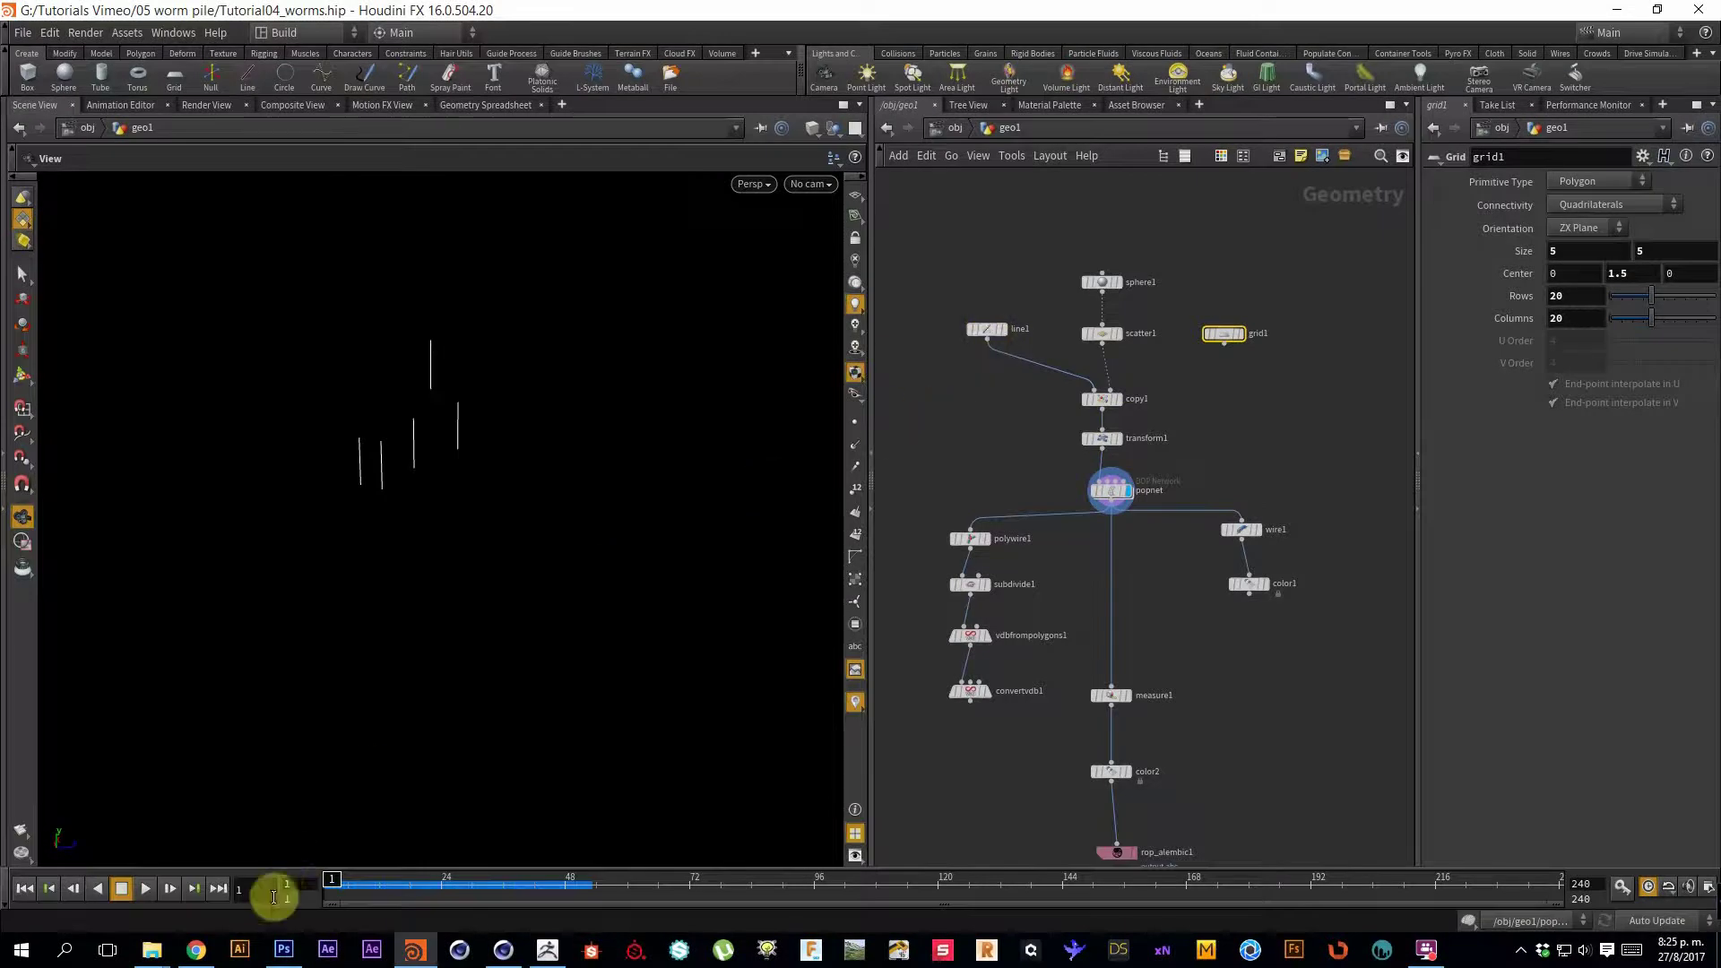
mouse_move(336, 882)
left_mouse_down()
mouse_move(388, 882)
mouse_move(331, 882)
left_mouse_up()
Go inside popnet and review the source_first_input node's emission types, birth, attribute and stream settings.
double_click(1116, 501)
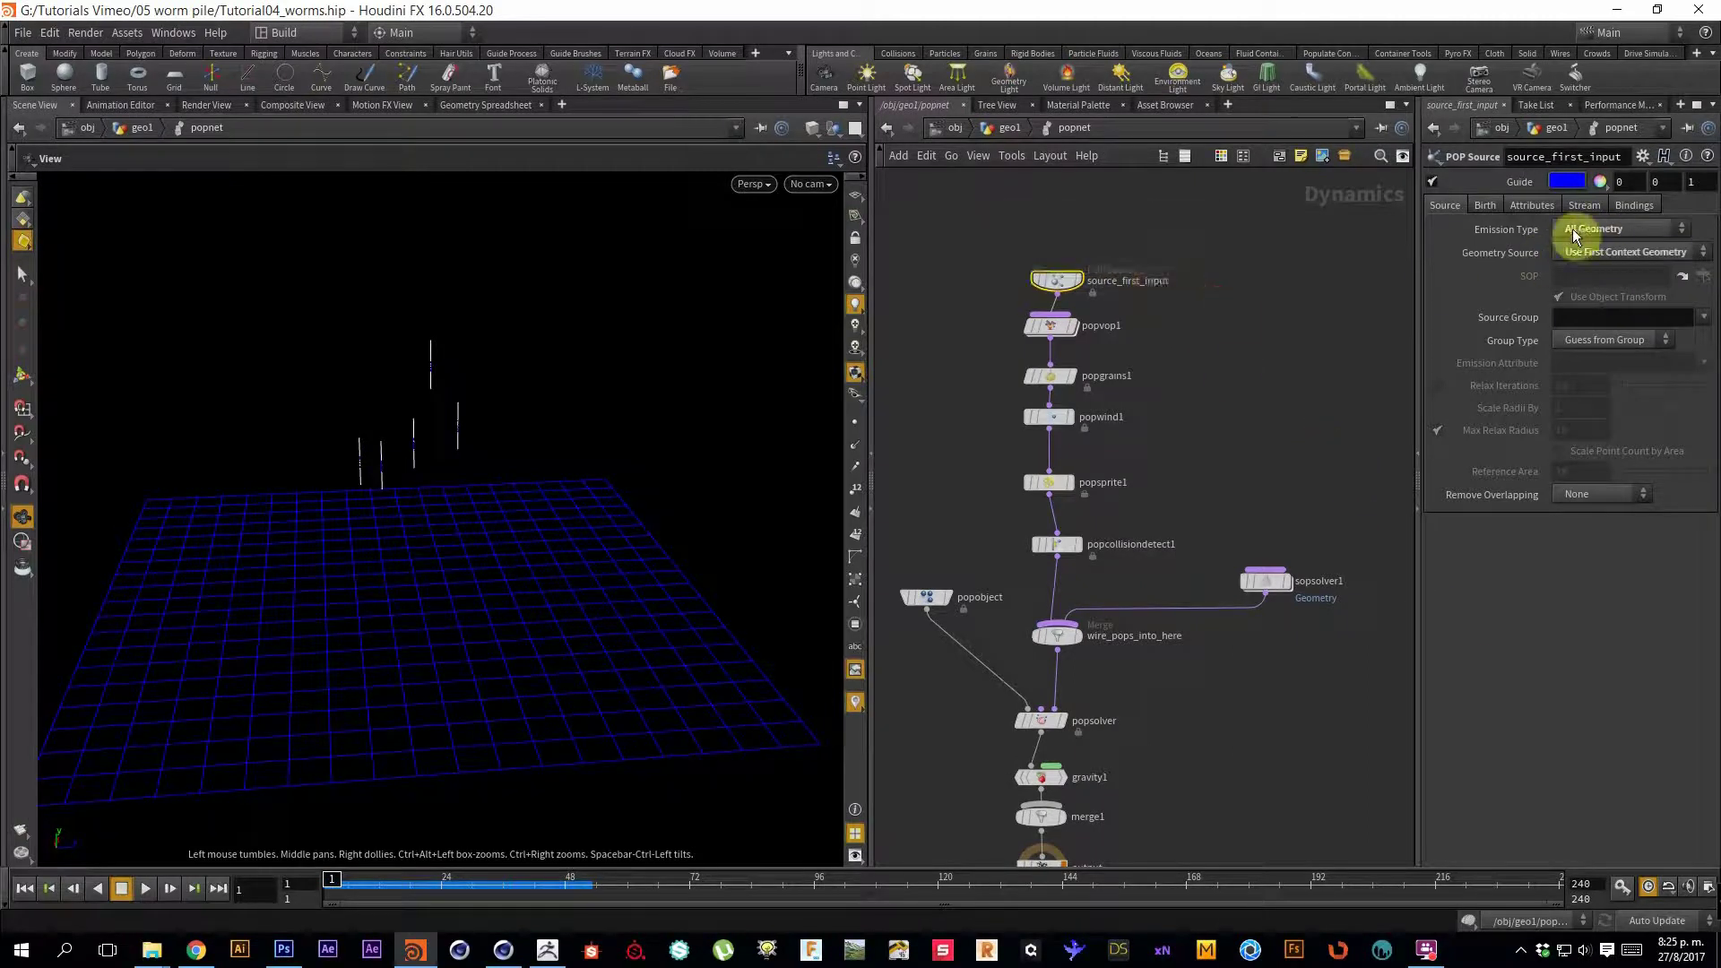
left_click(1606, 232)
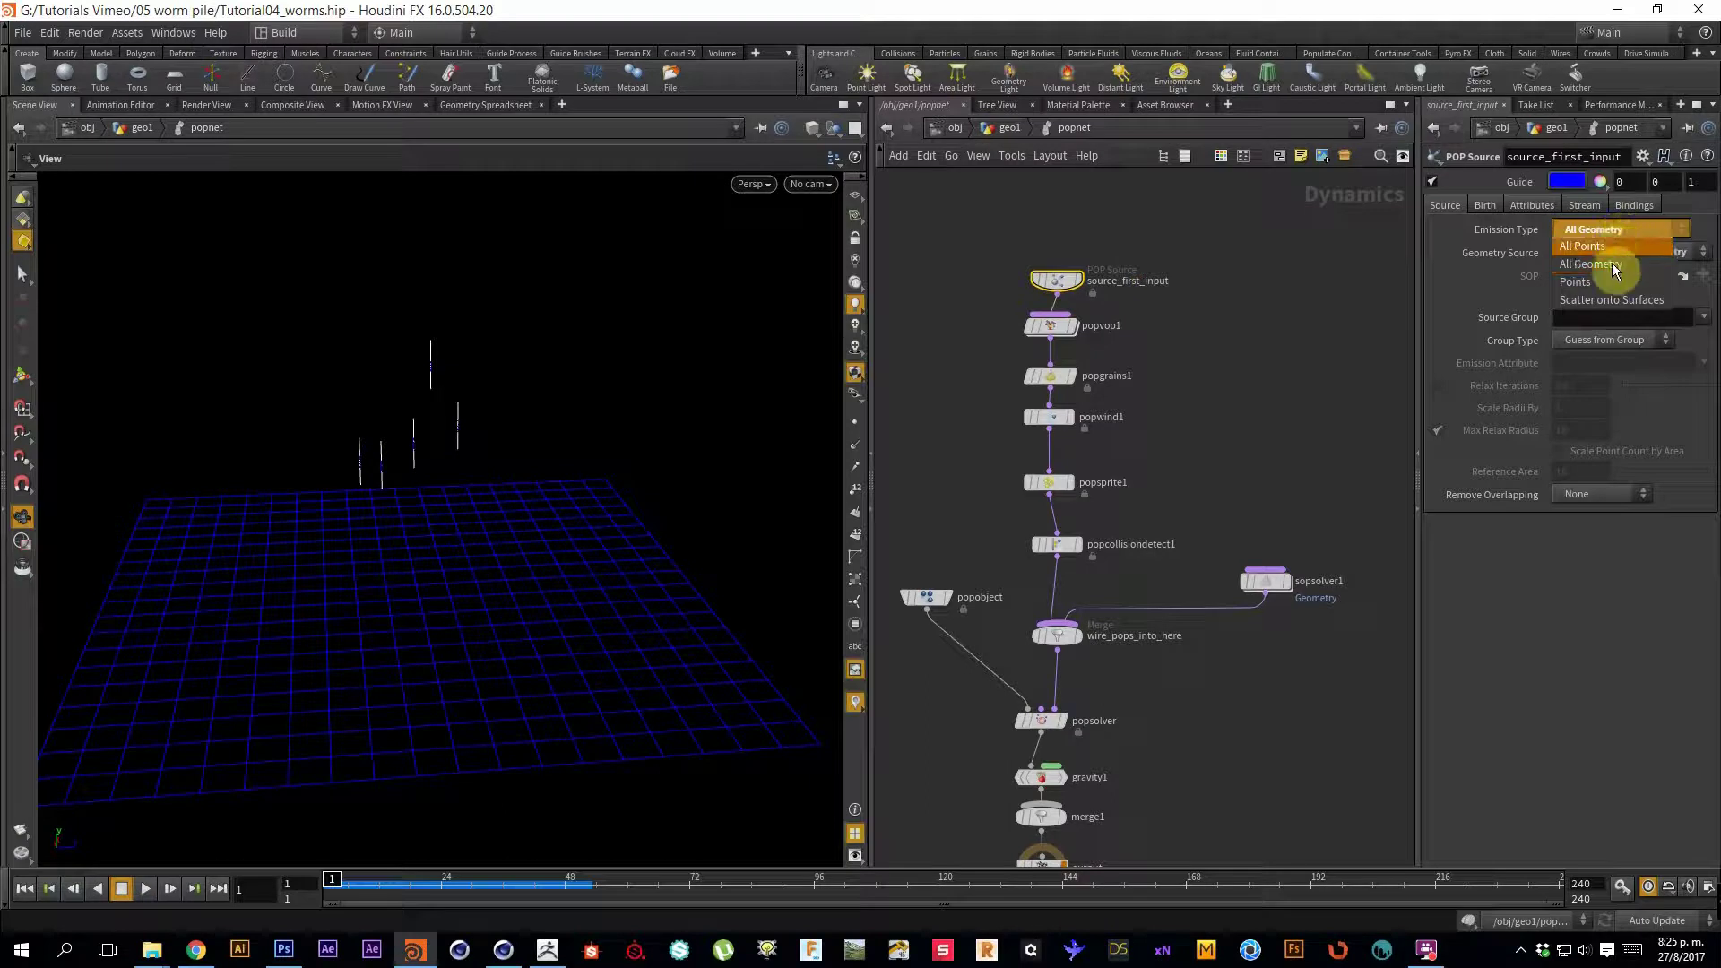
left_click(1579, 594)
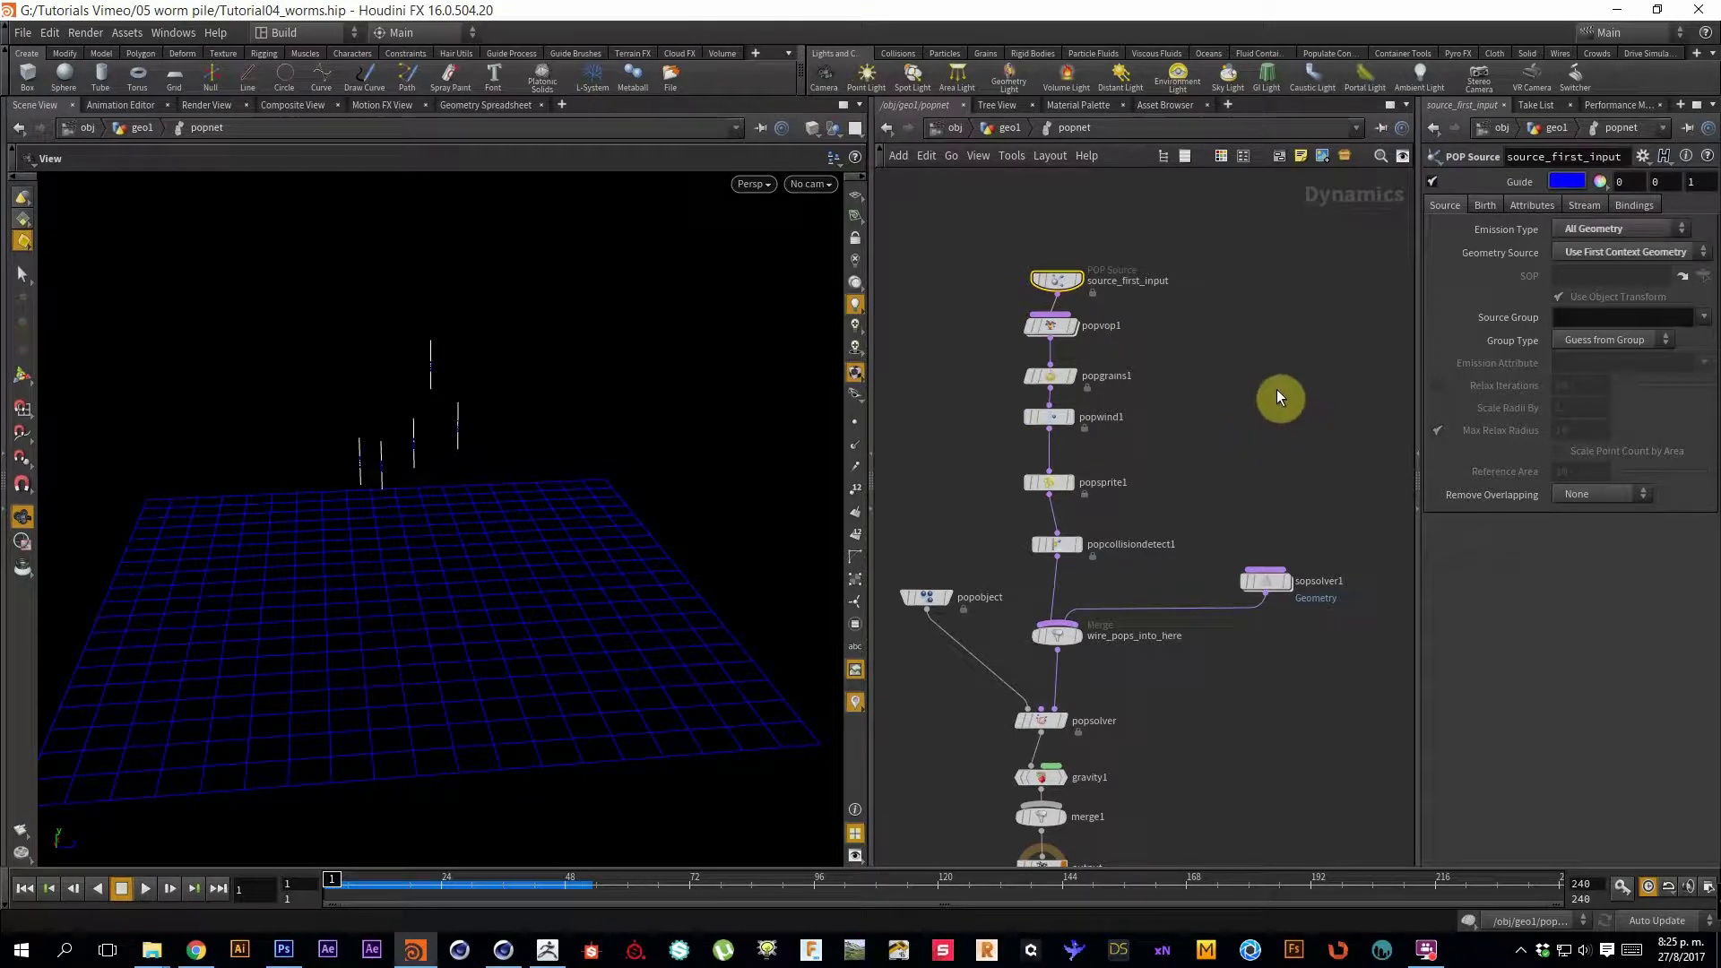
left_click(1484, 205)
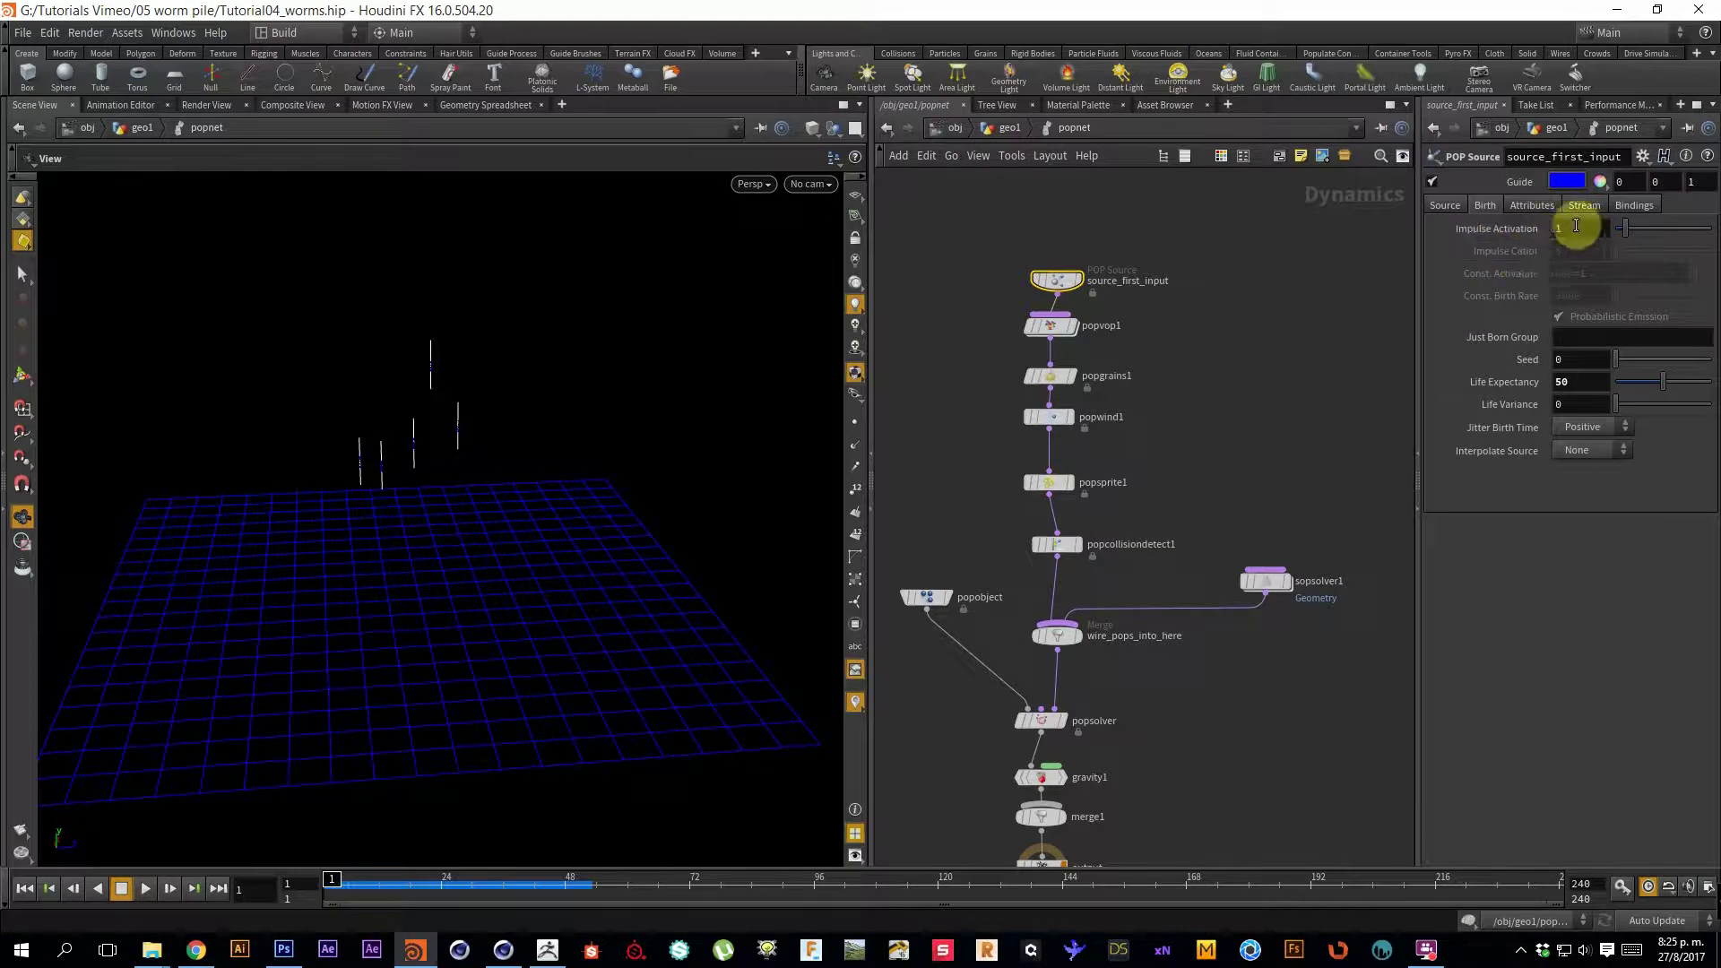
left_click(1528, 206)
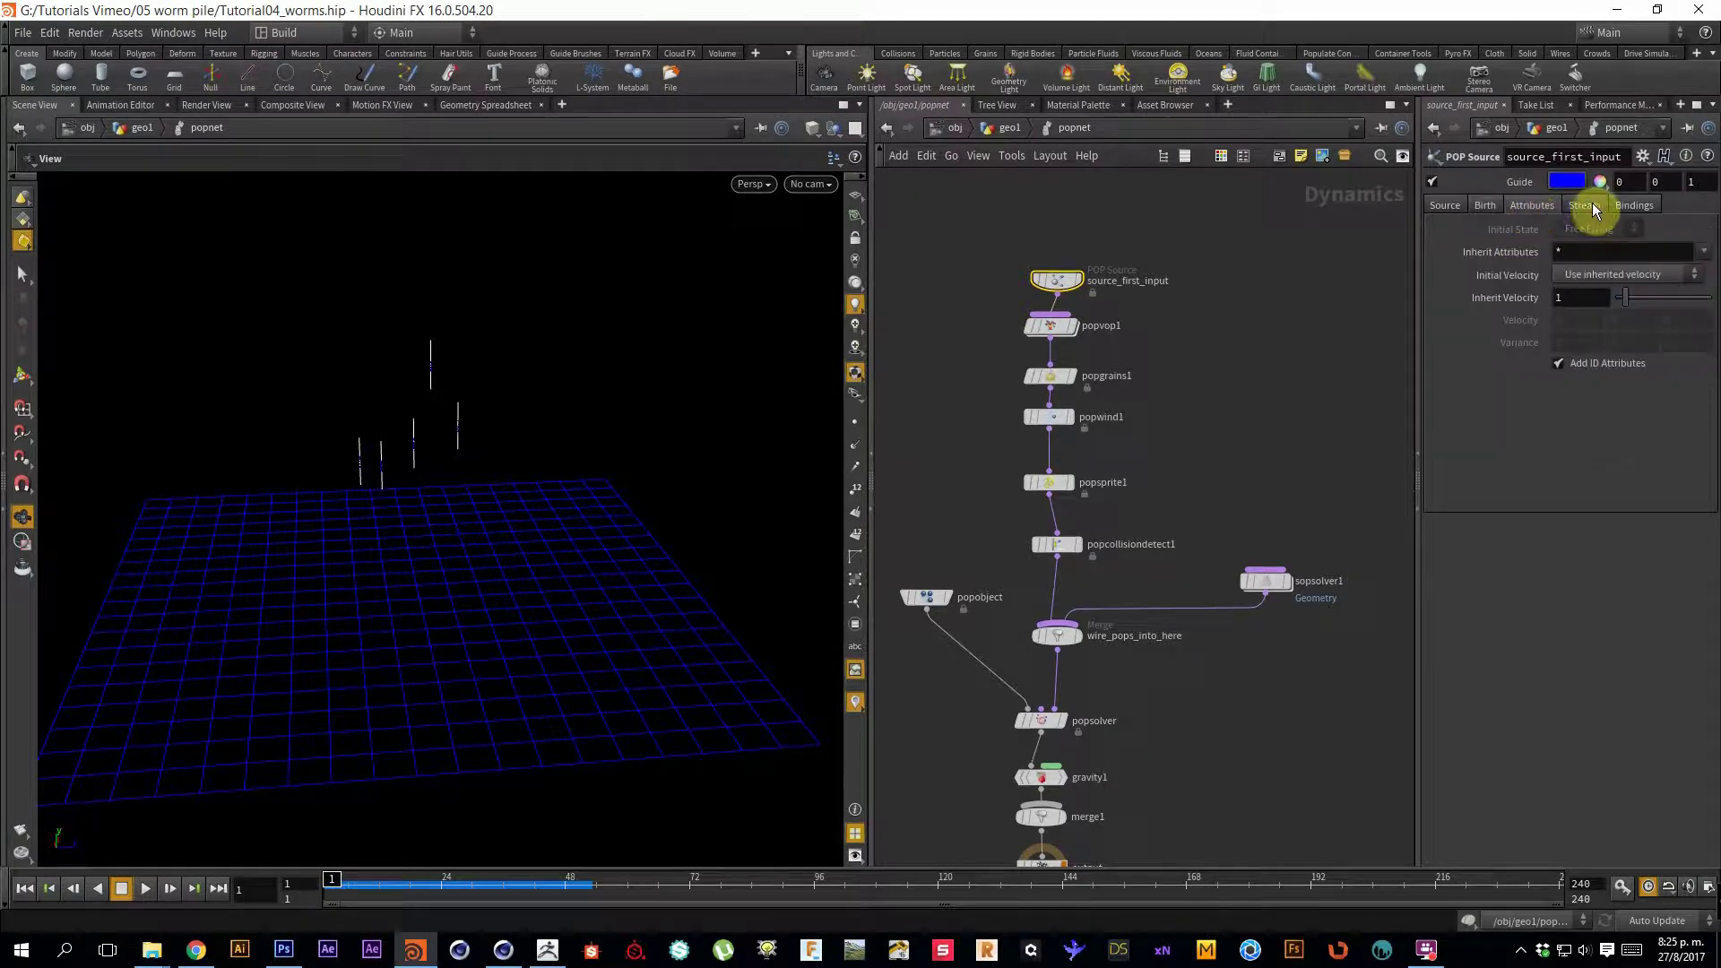
left_click(1586, 205)
left_click(1523, 206)
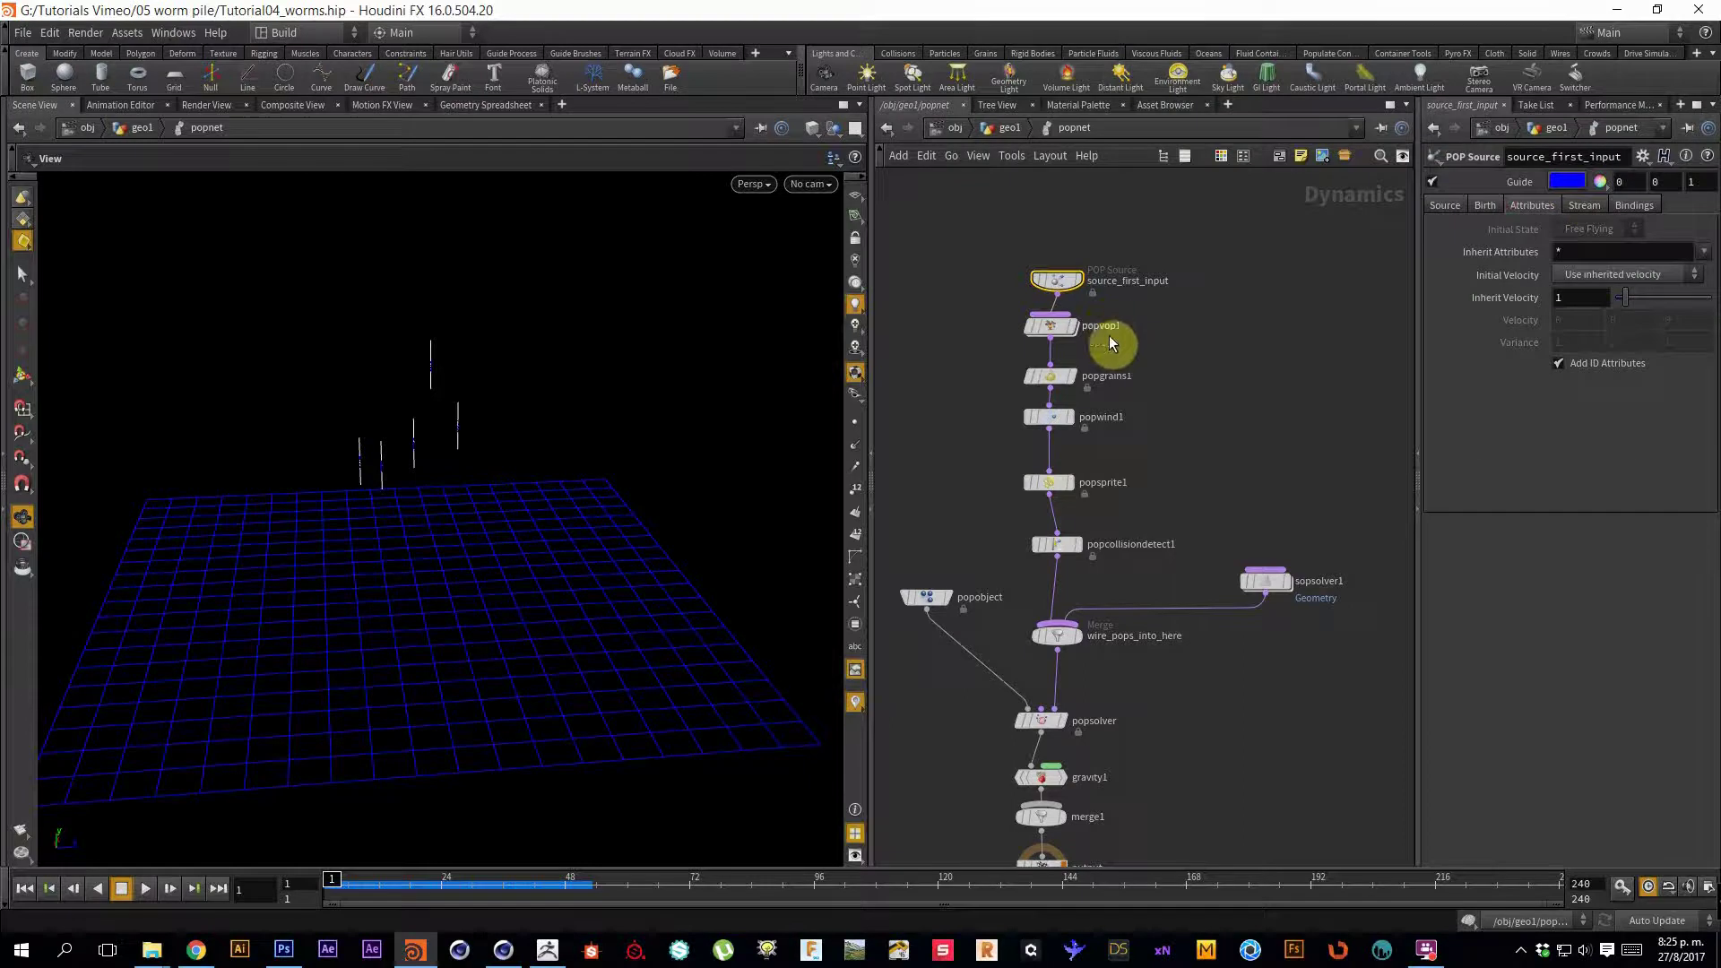
Go inside popvop1, inspect the pscale bind and the constant feeding it, and return to the popnet level.
left_click(1054, 326)
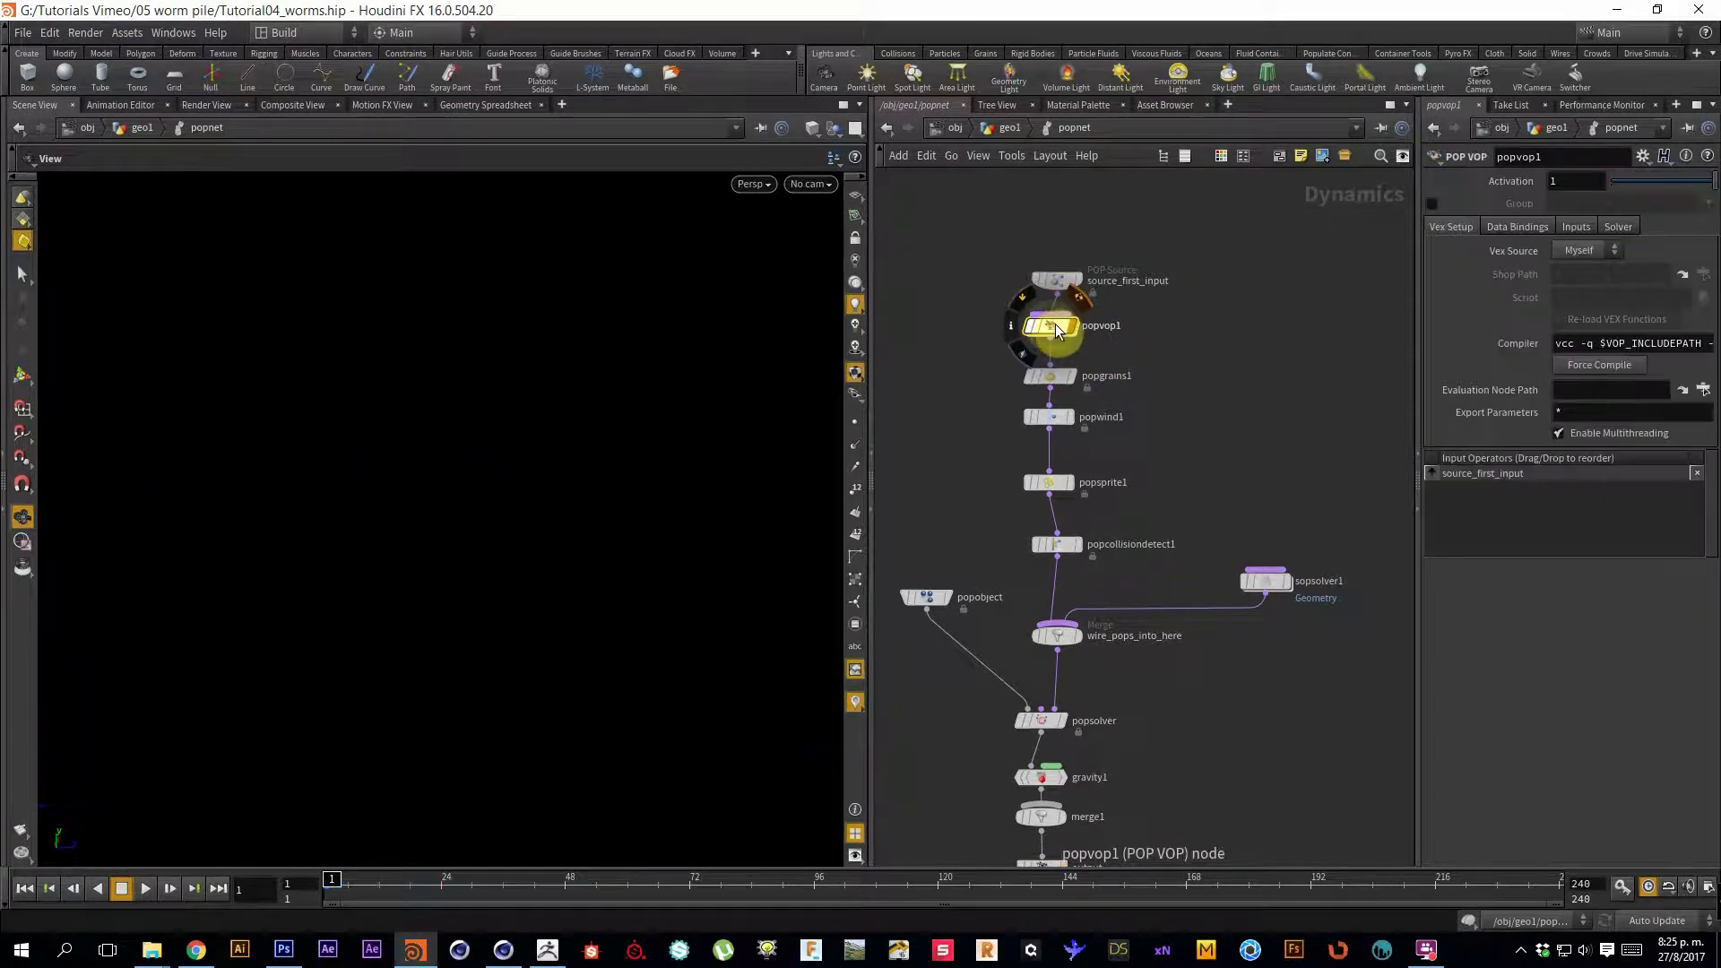
double_click(1054, 327)
left_click_drag(1191, 721, 1089, 502)
left_click(1324, 581)
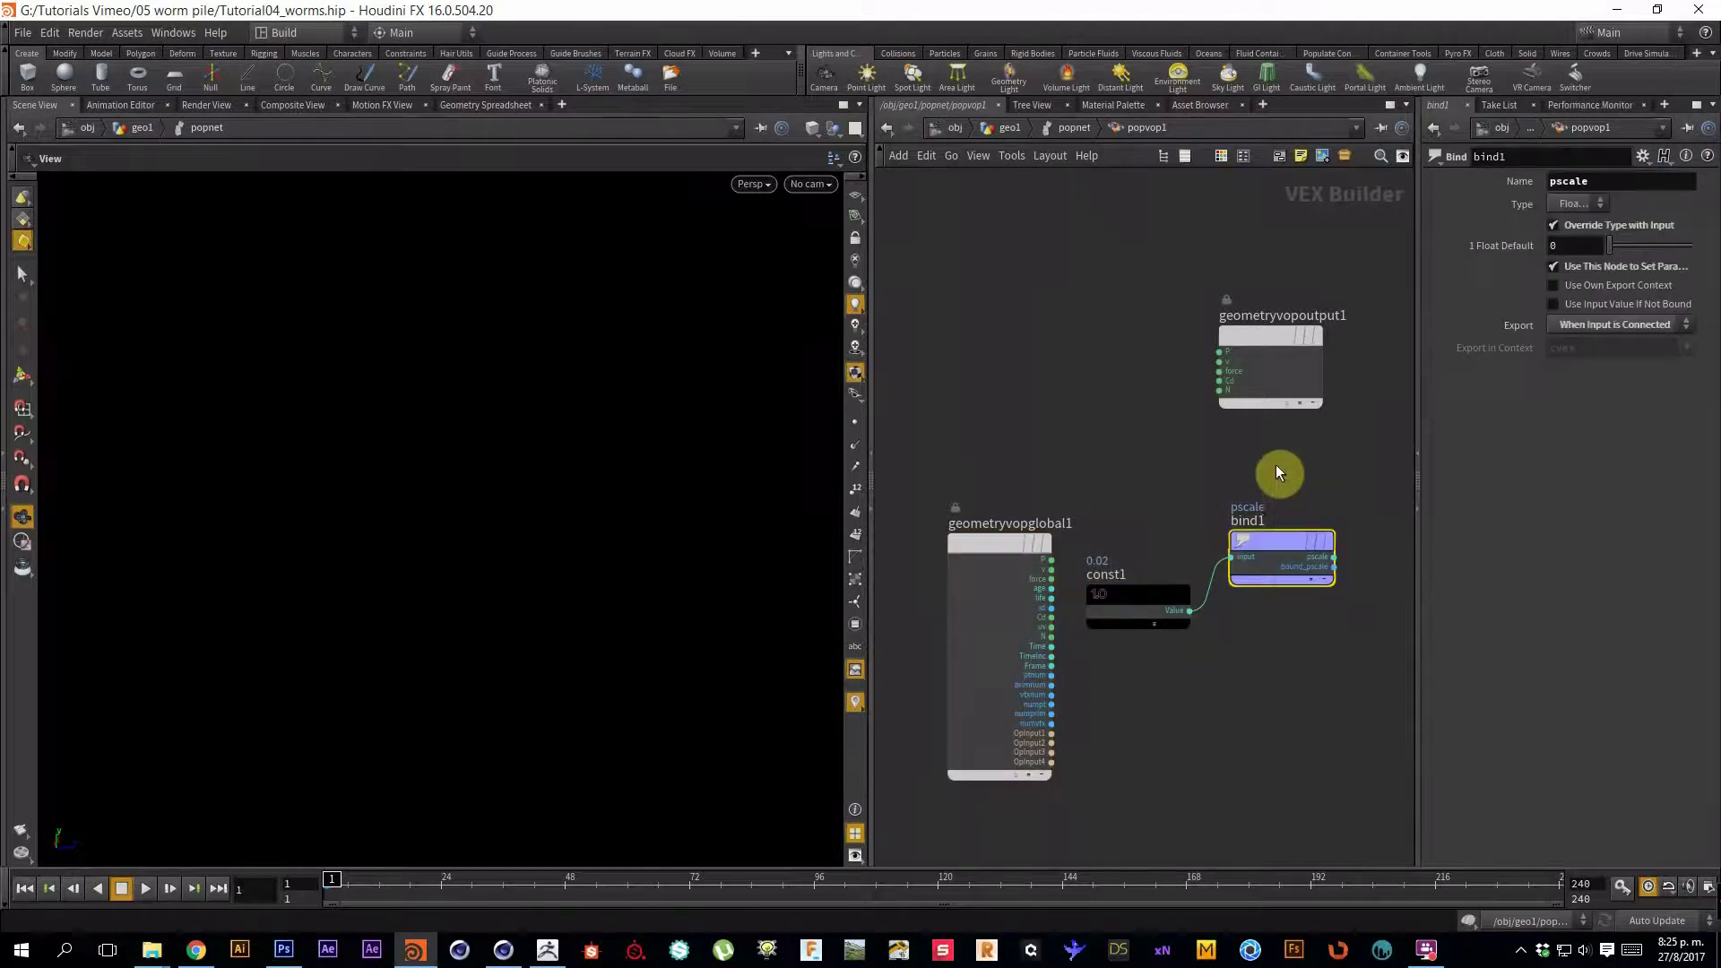
left_click_drag(1145, 688, 1156, 529)
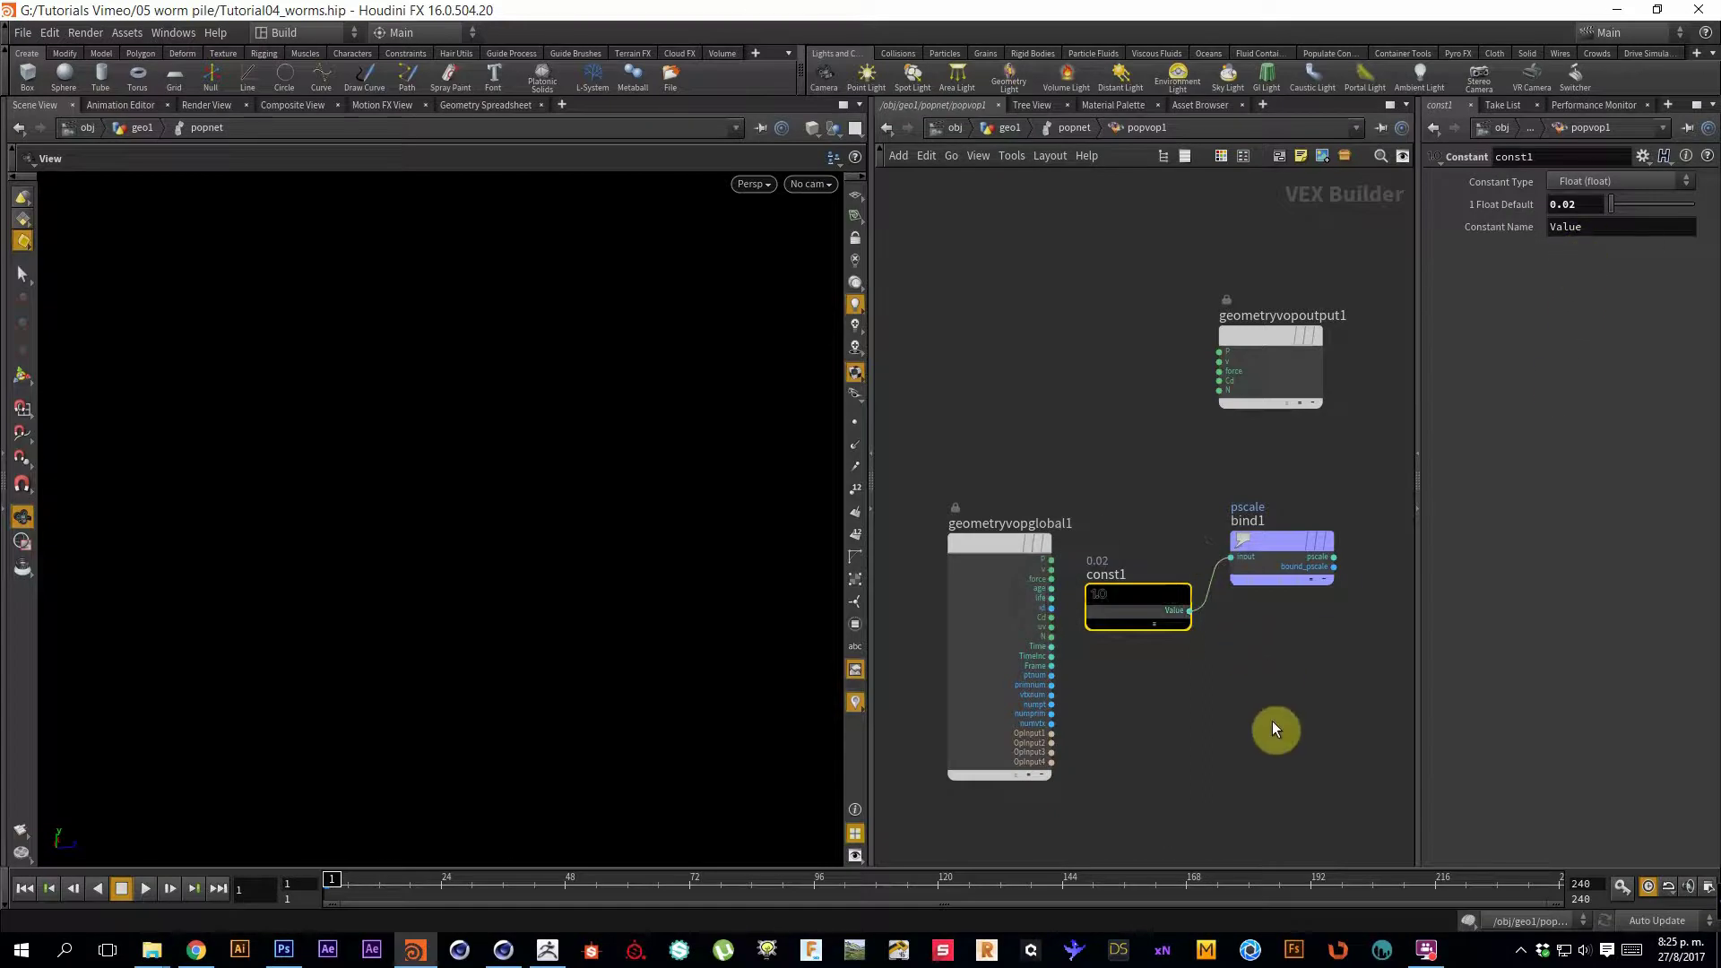
key("u")
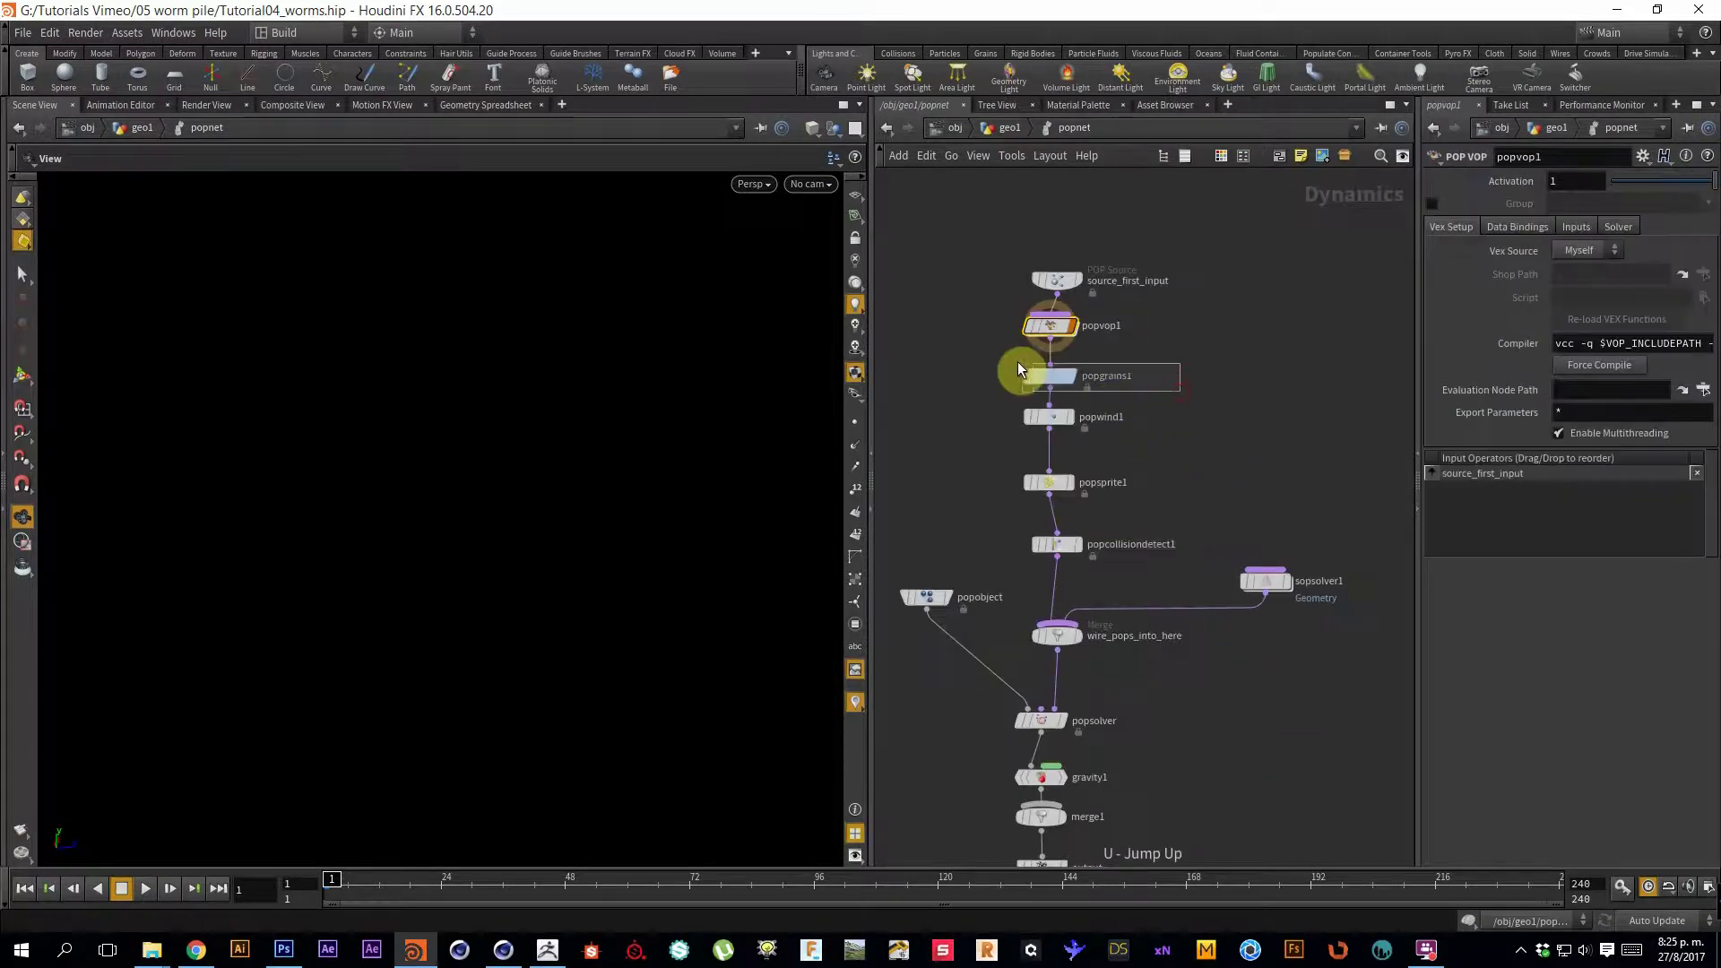
Review the parameters of the popgrains1 node and of the popwind1 node below it.
left_click(1016, 368)
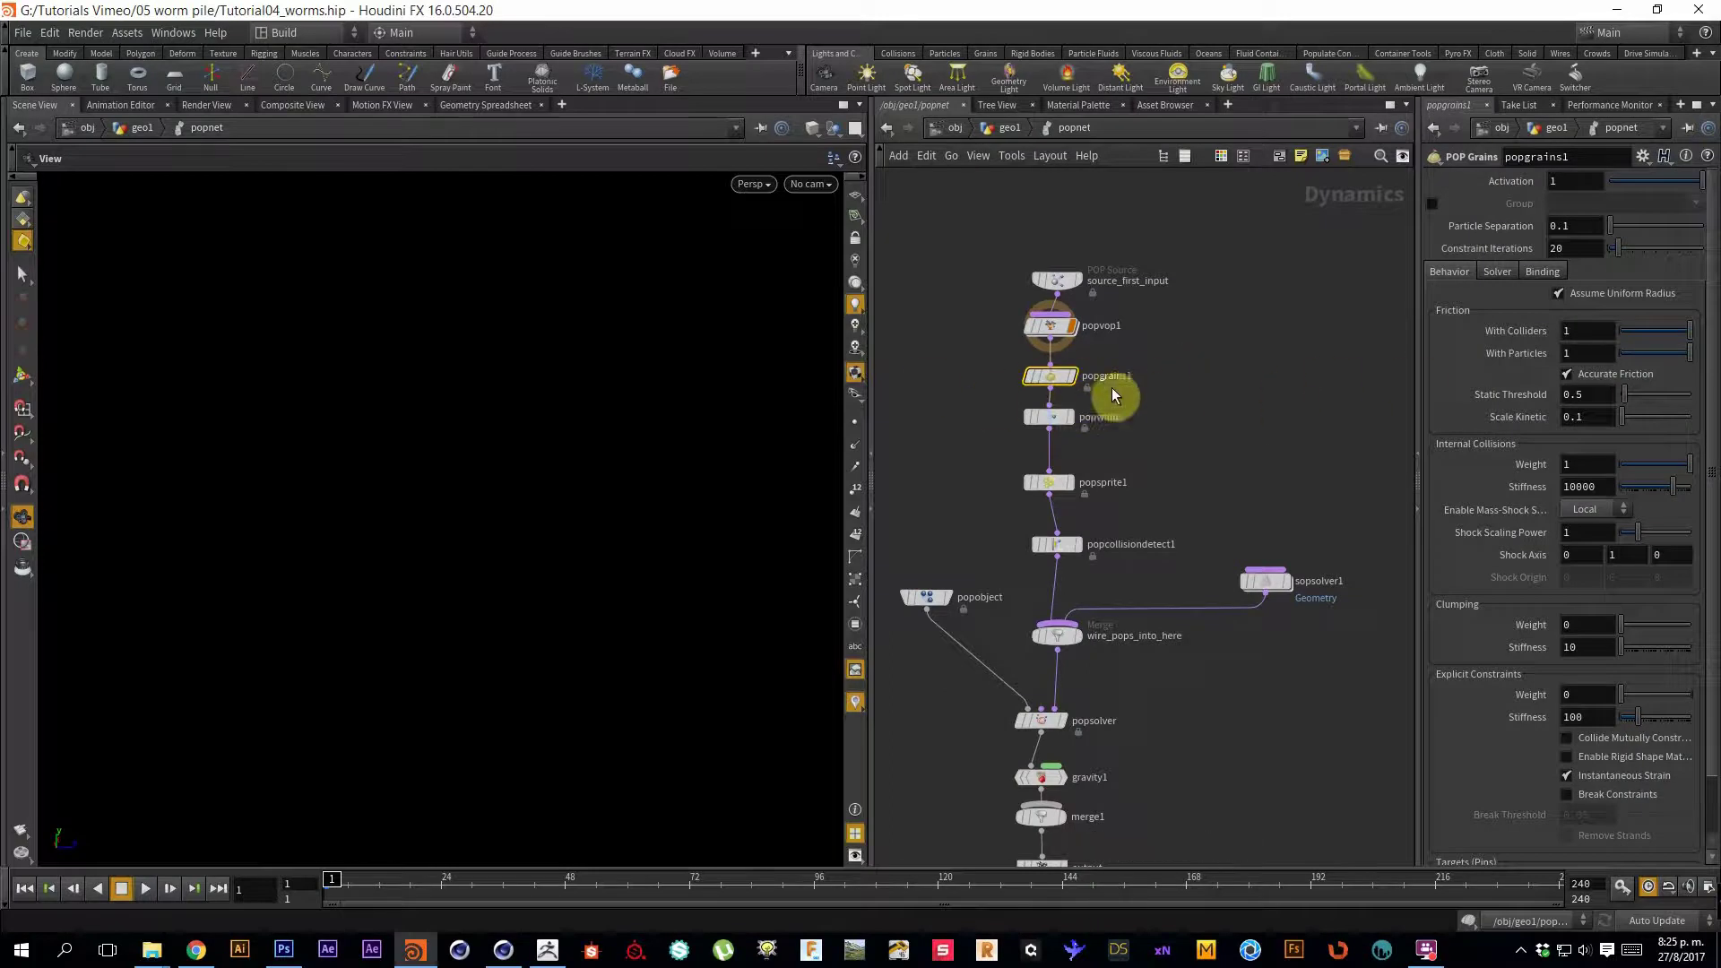
left_click_drag(1418, 339, 1393, 340)
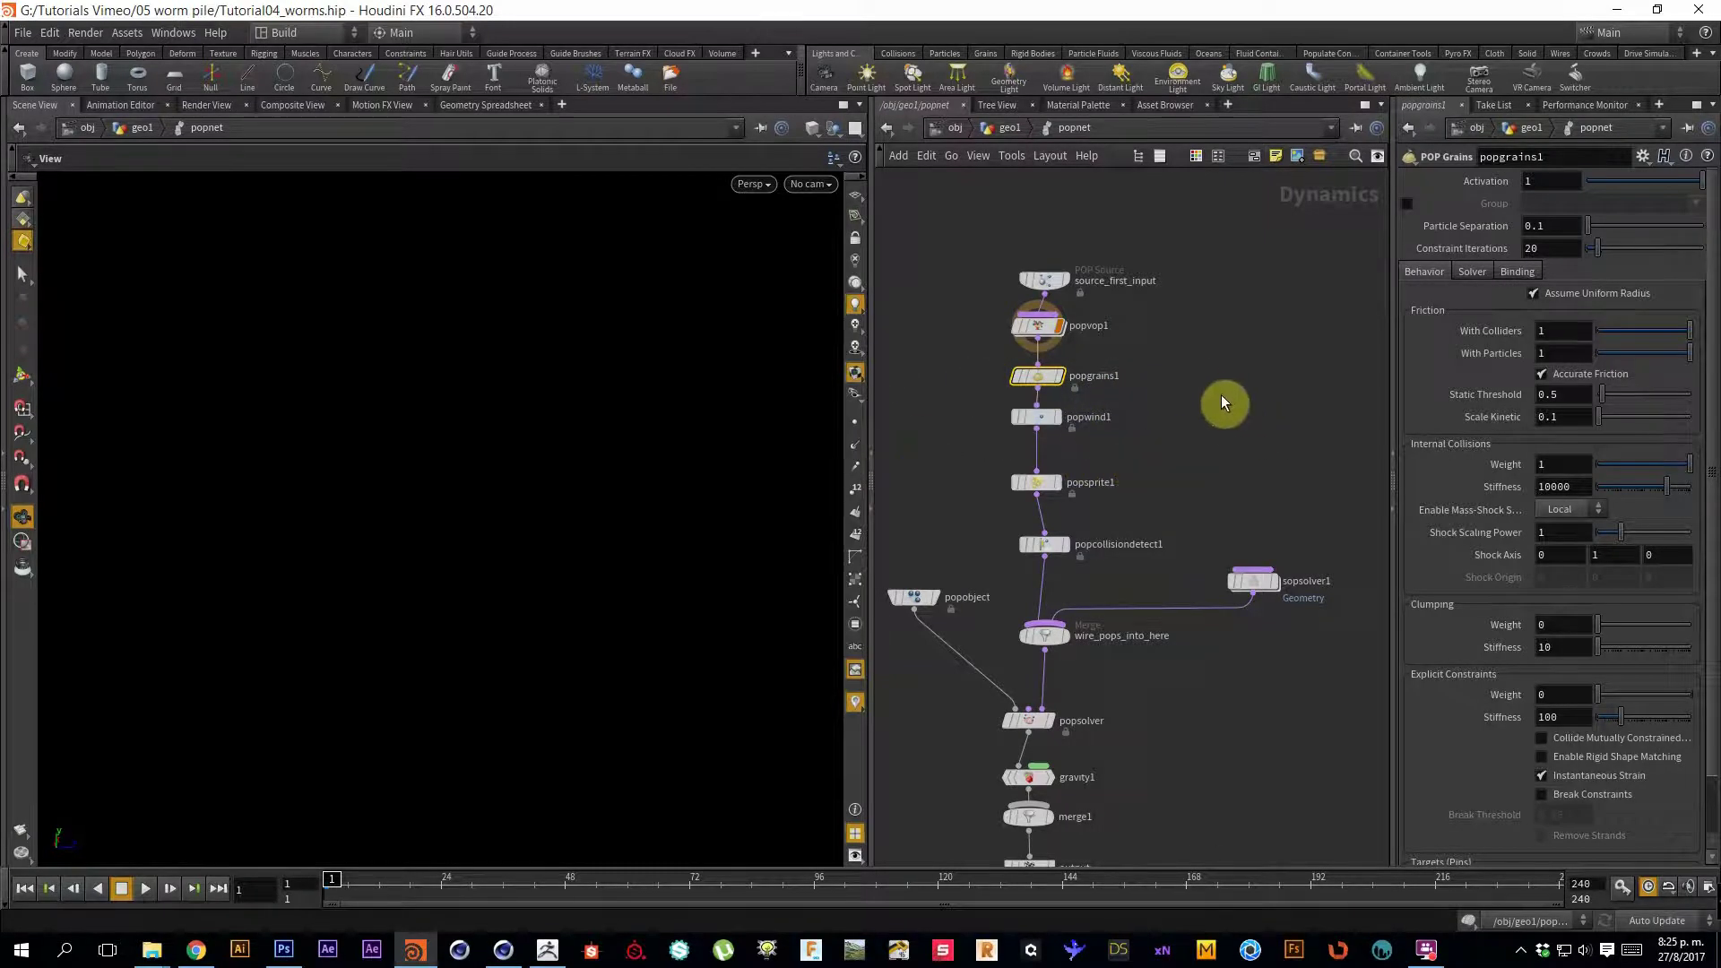
scroll(1237, 428, "down", 3)
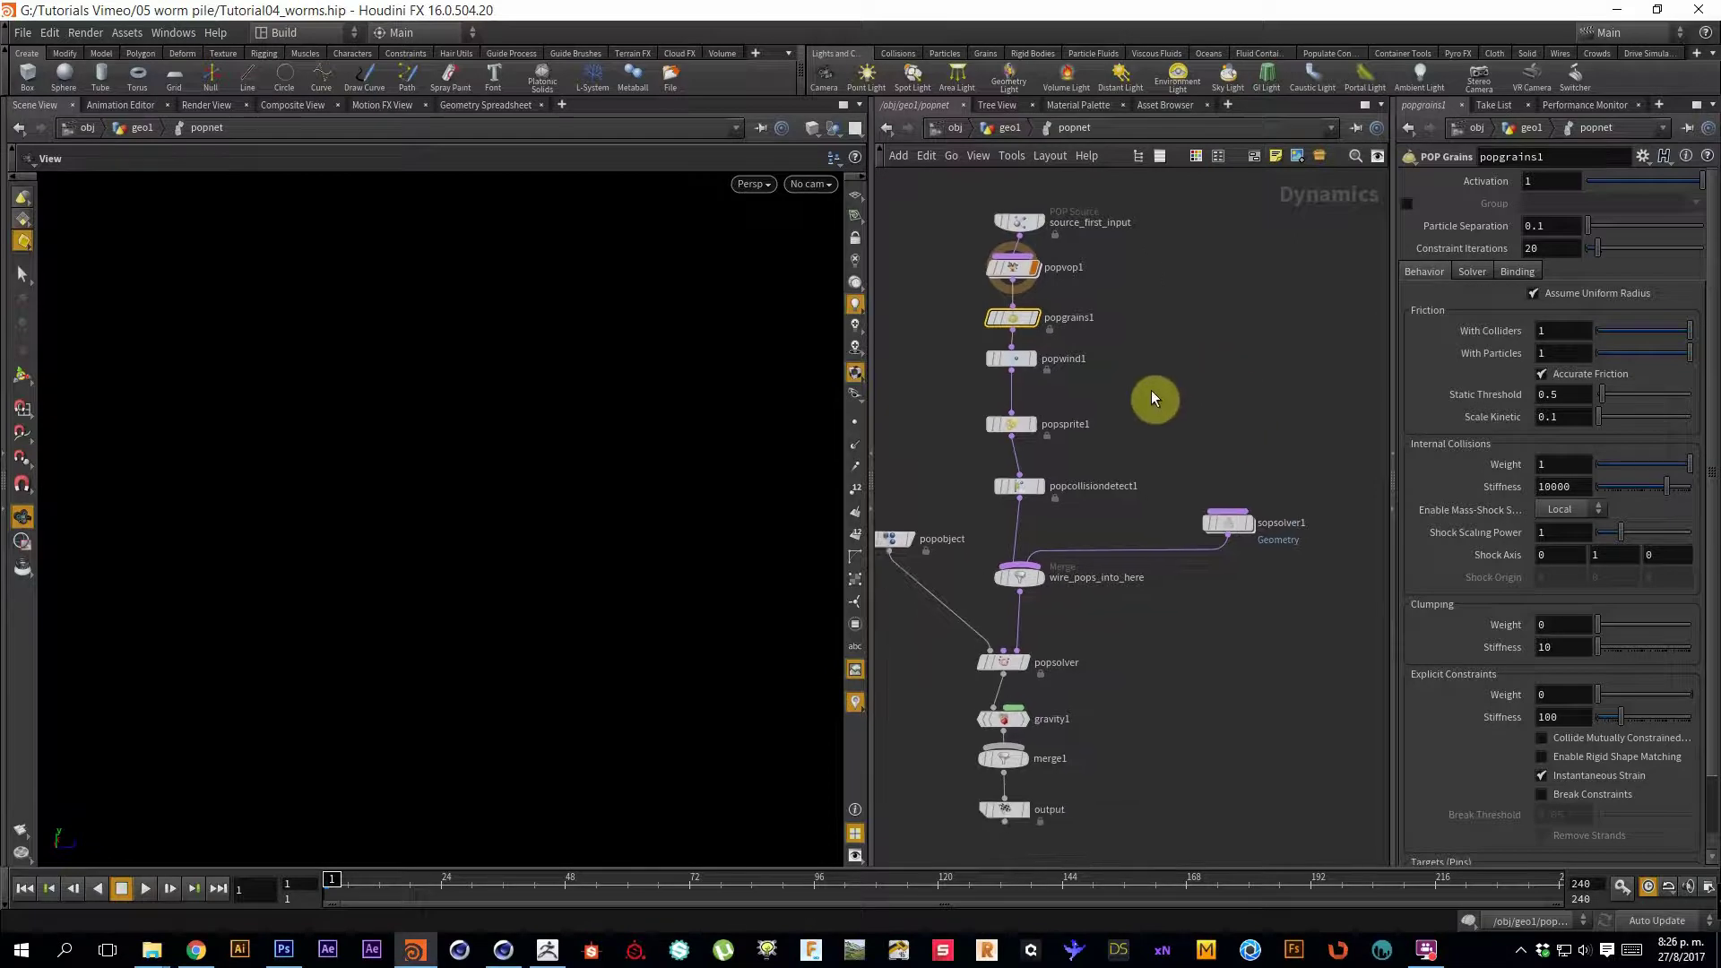
left_click(1055, 327)
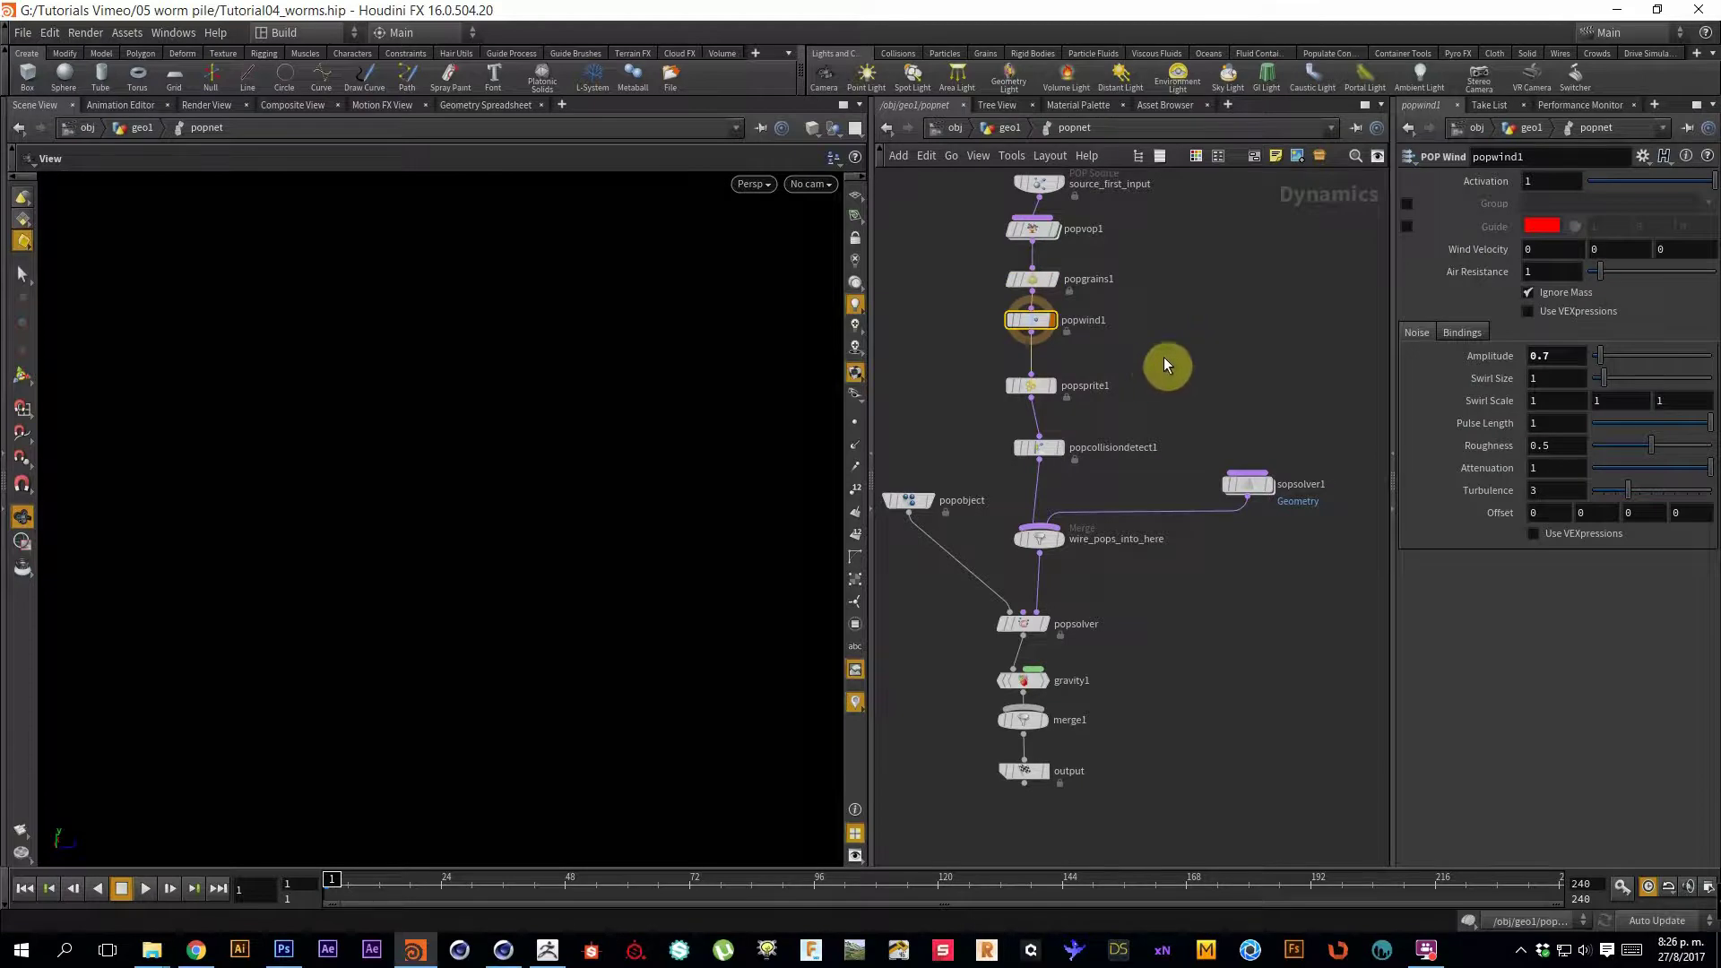
Review the parameters of the popsprite1 node and of the popcollisiondetect1 node below it.
left_click_drag(1165, 416, 975, 366)
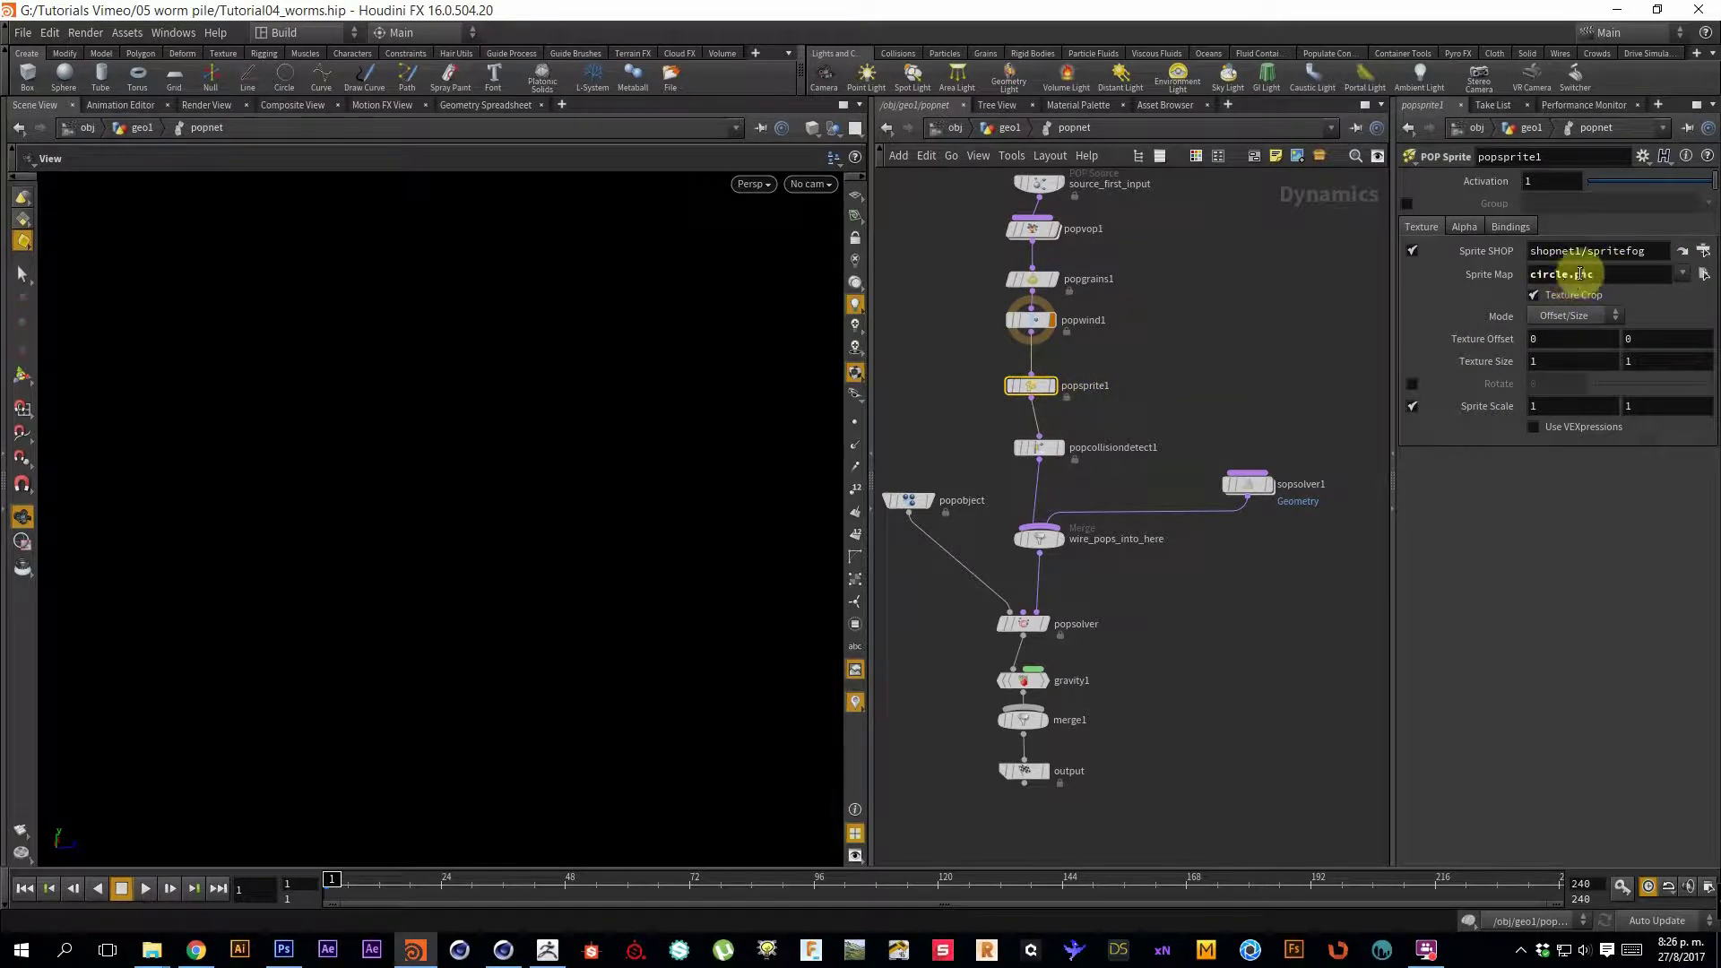
middle_click_drag(1089, 420, 1080, 375)
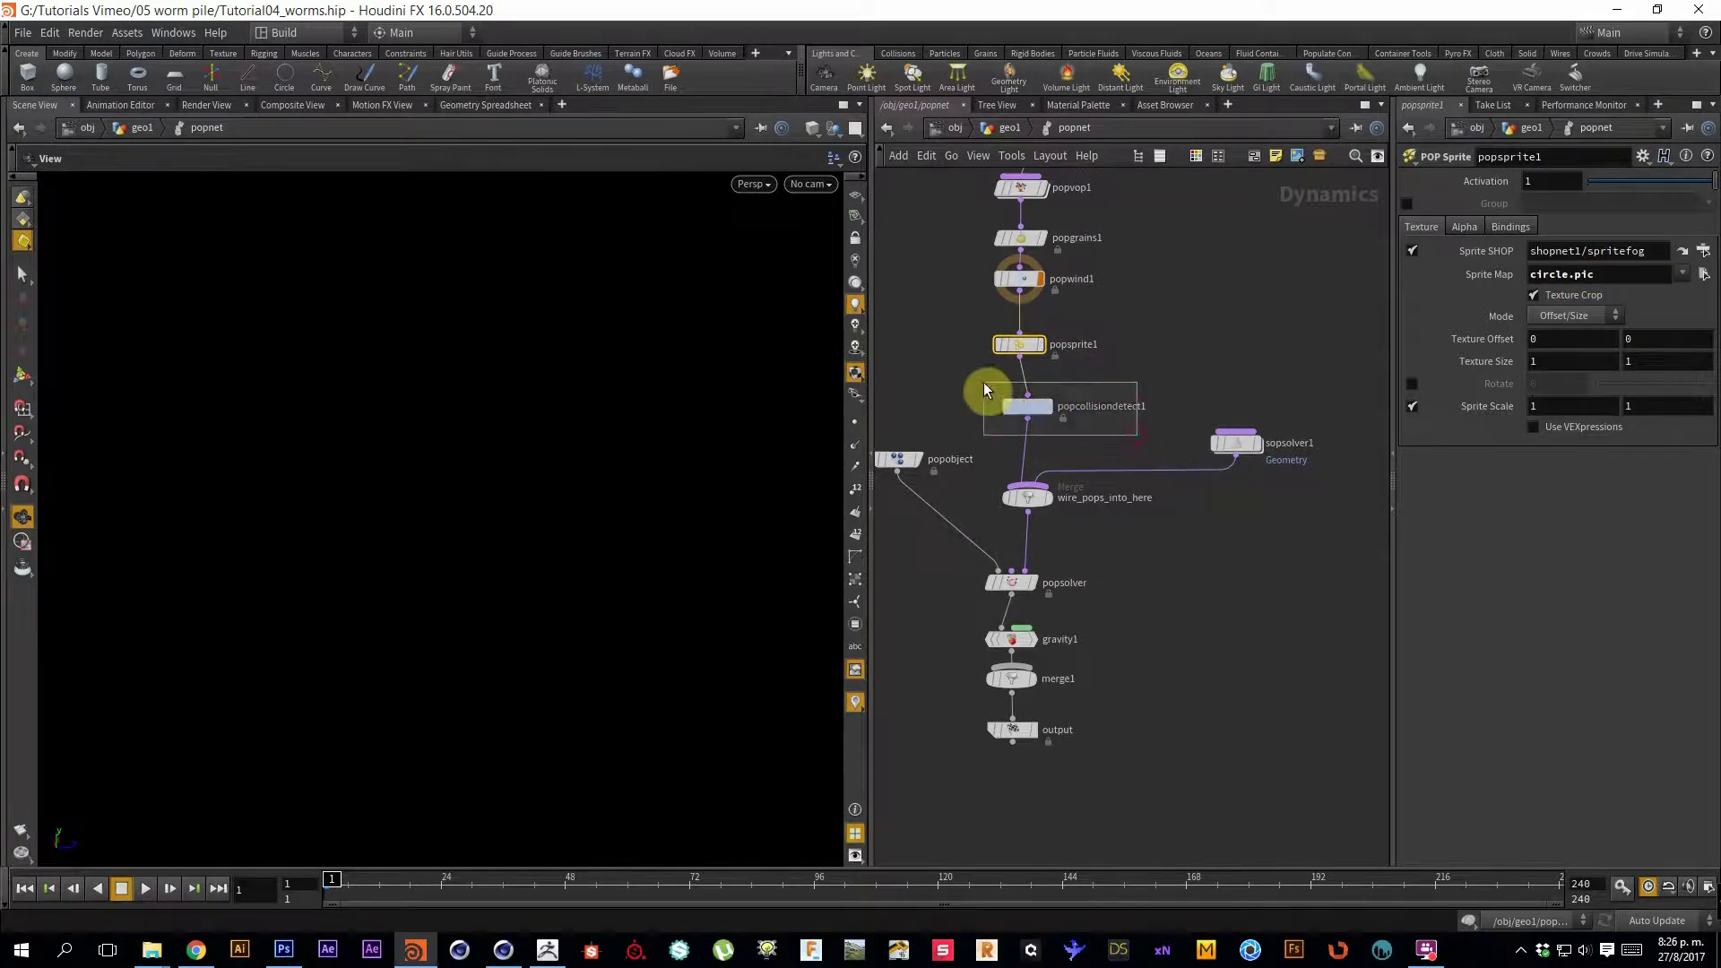
left_click(1027, 405)
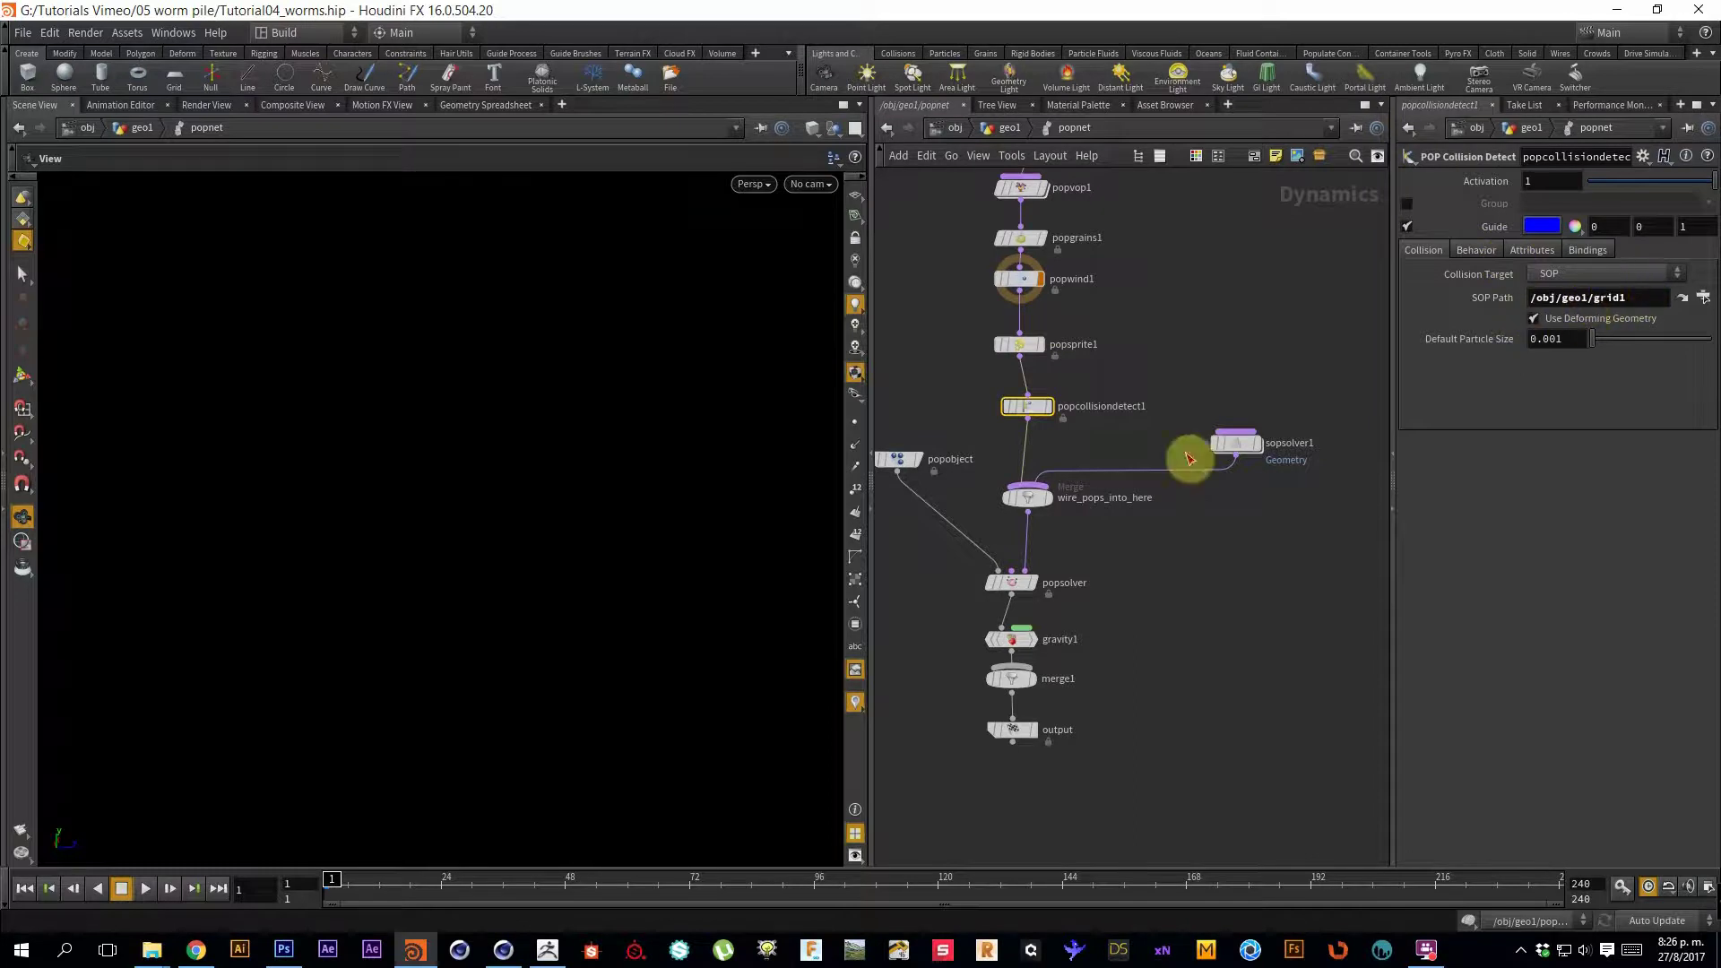
Return to the geo1 level and display the grid1 node that serves as the collision surface.
key("u")
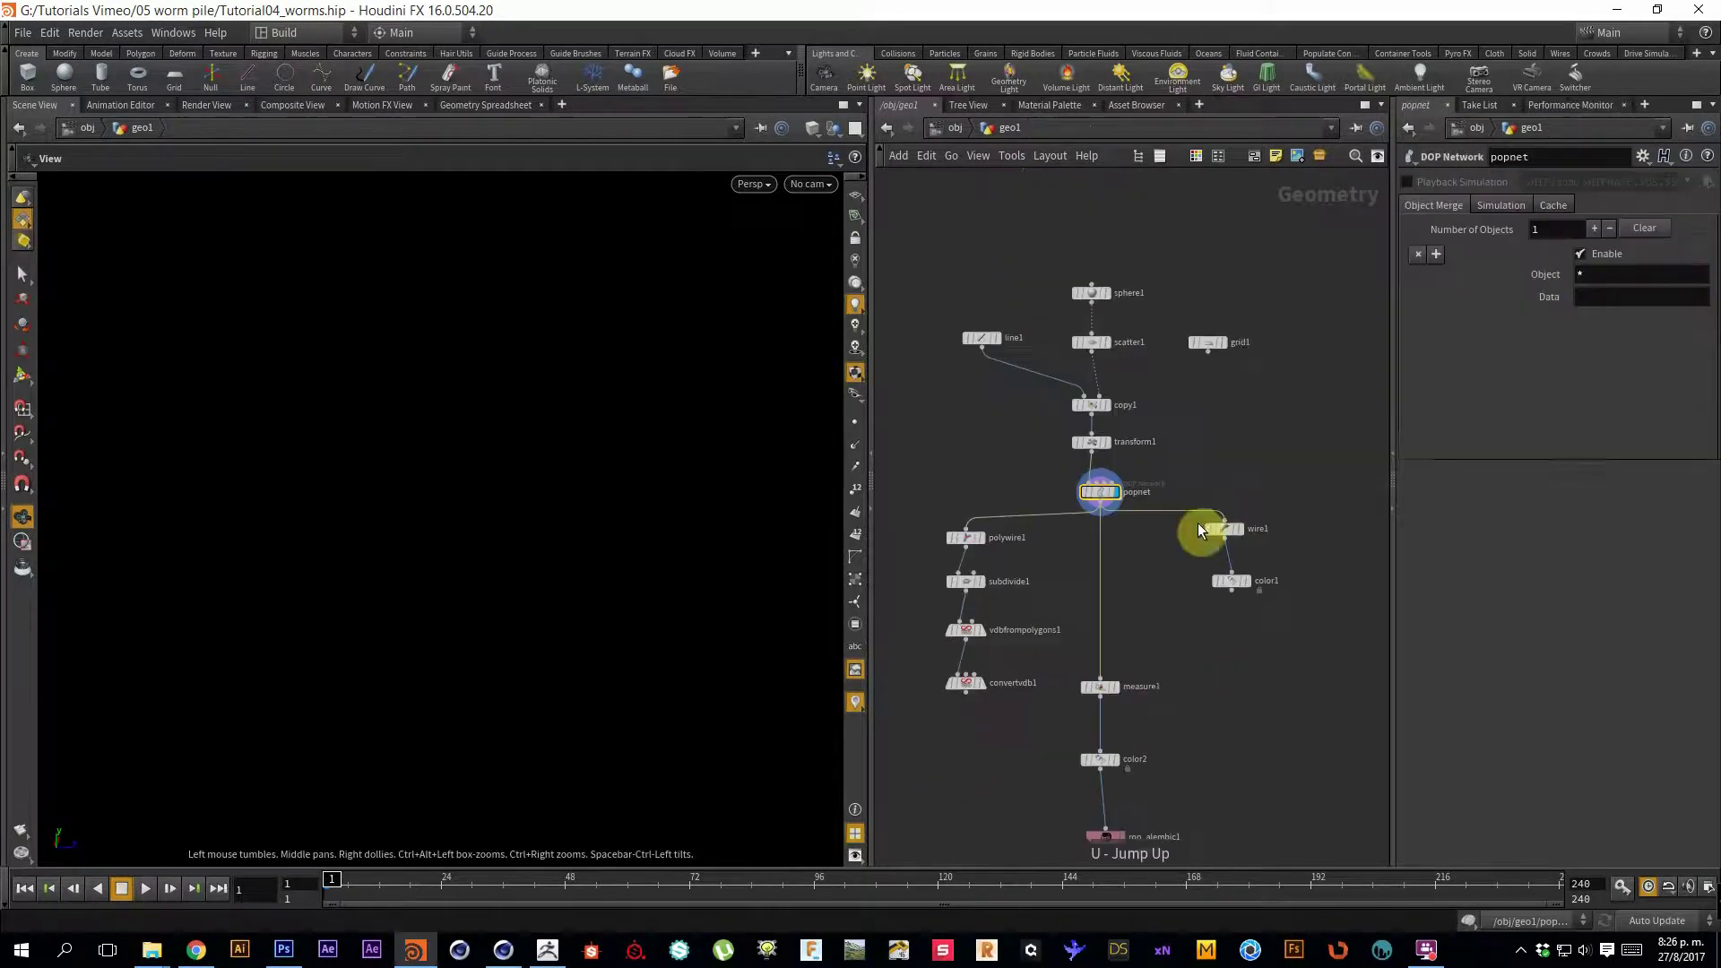
left_click(1224, 341)
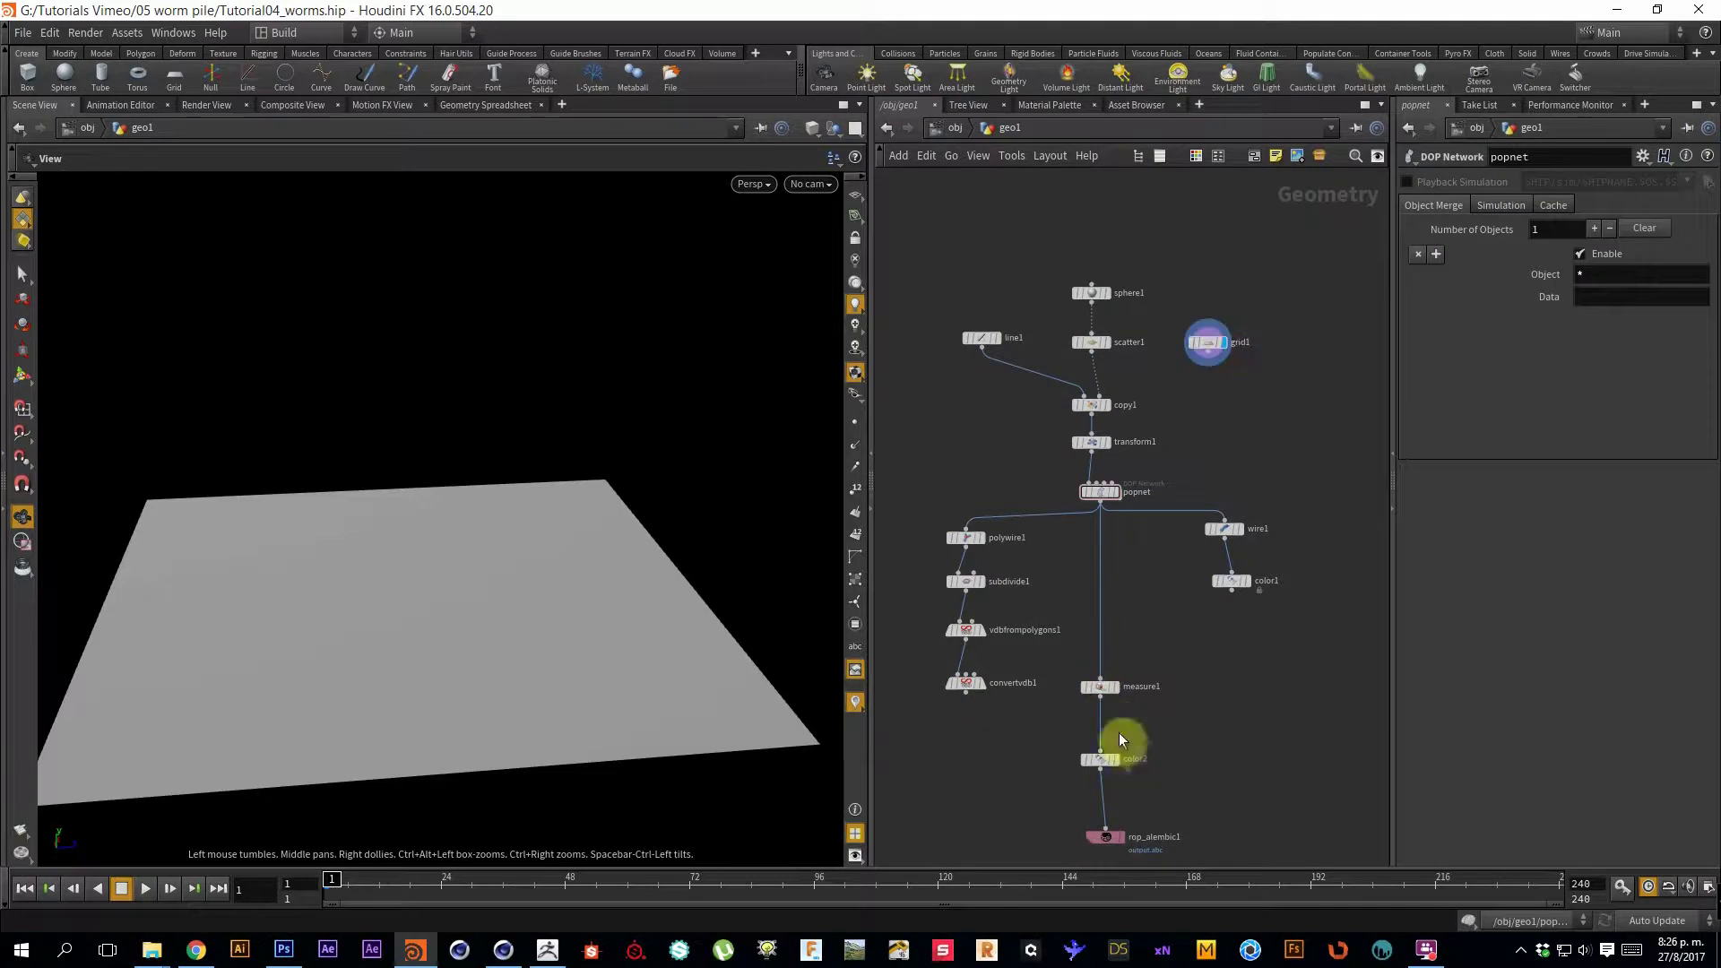
mouse_move(1225, 350)
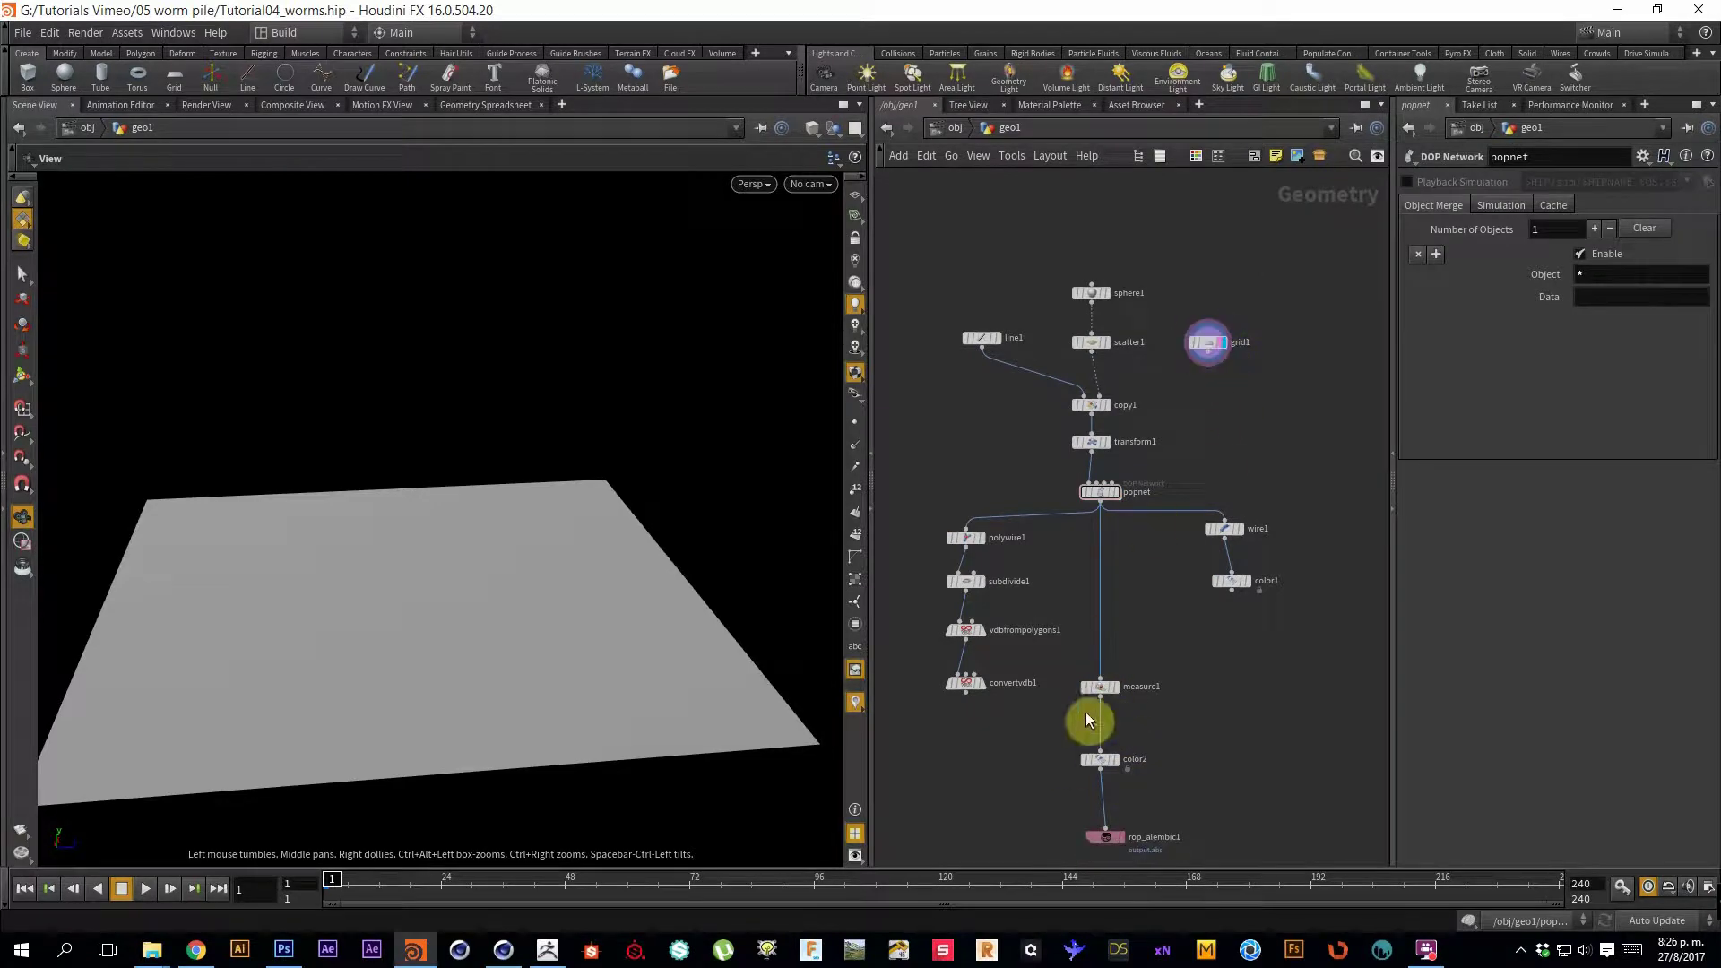
Display the color2 output, play the simulation briefly and stop playback.
left_click(1117, 760)
left_click(137, 889)
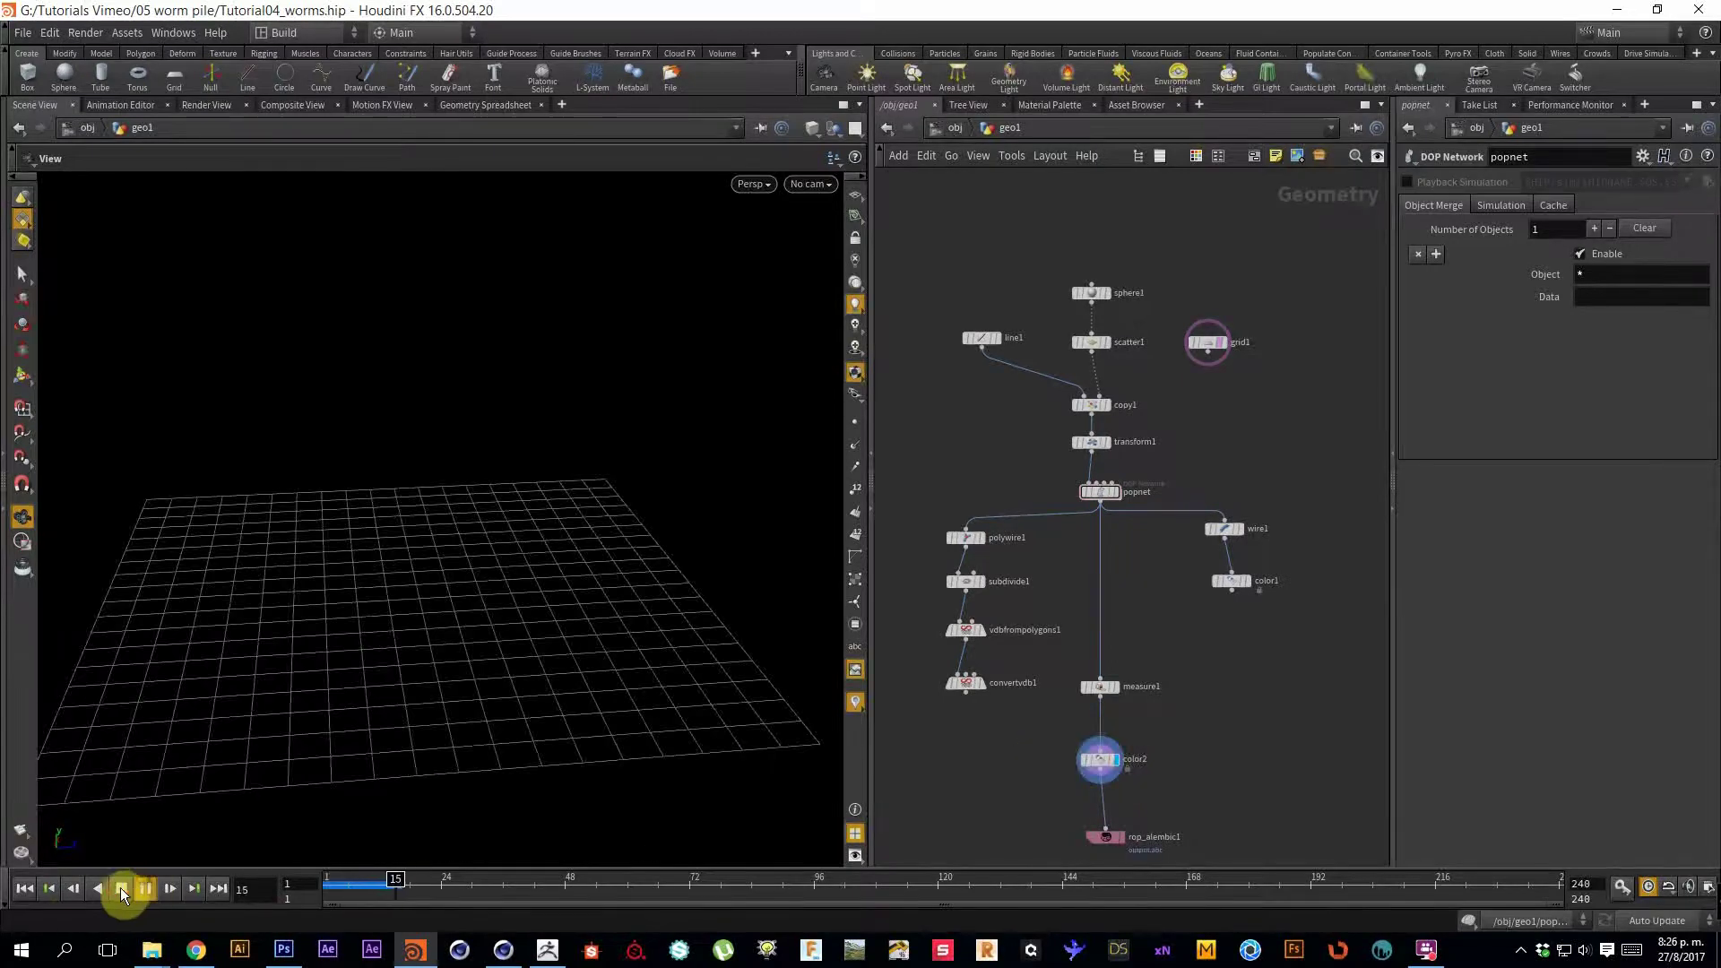
left_click(121, 888)
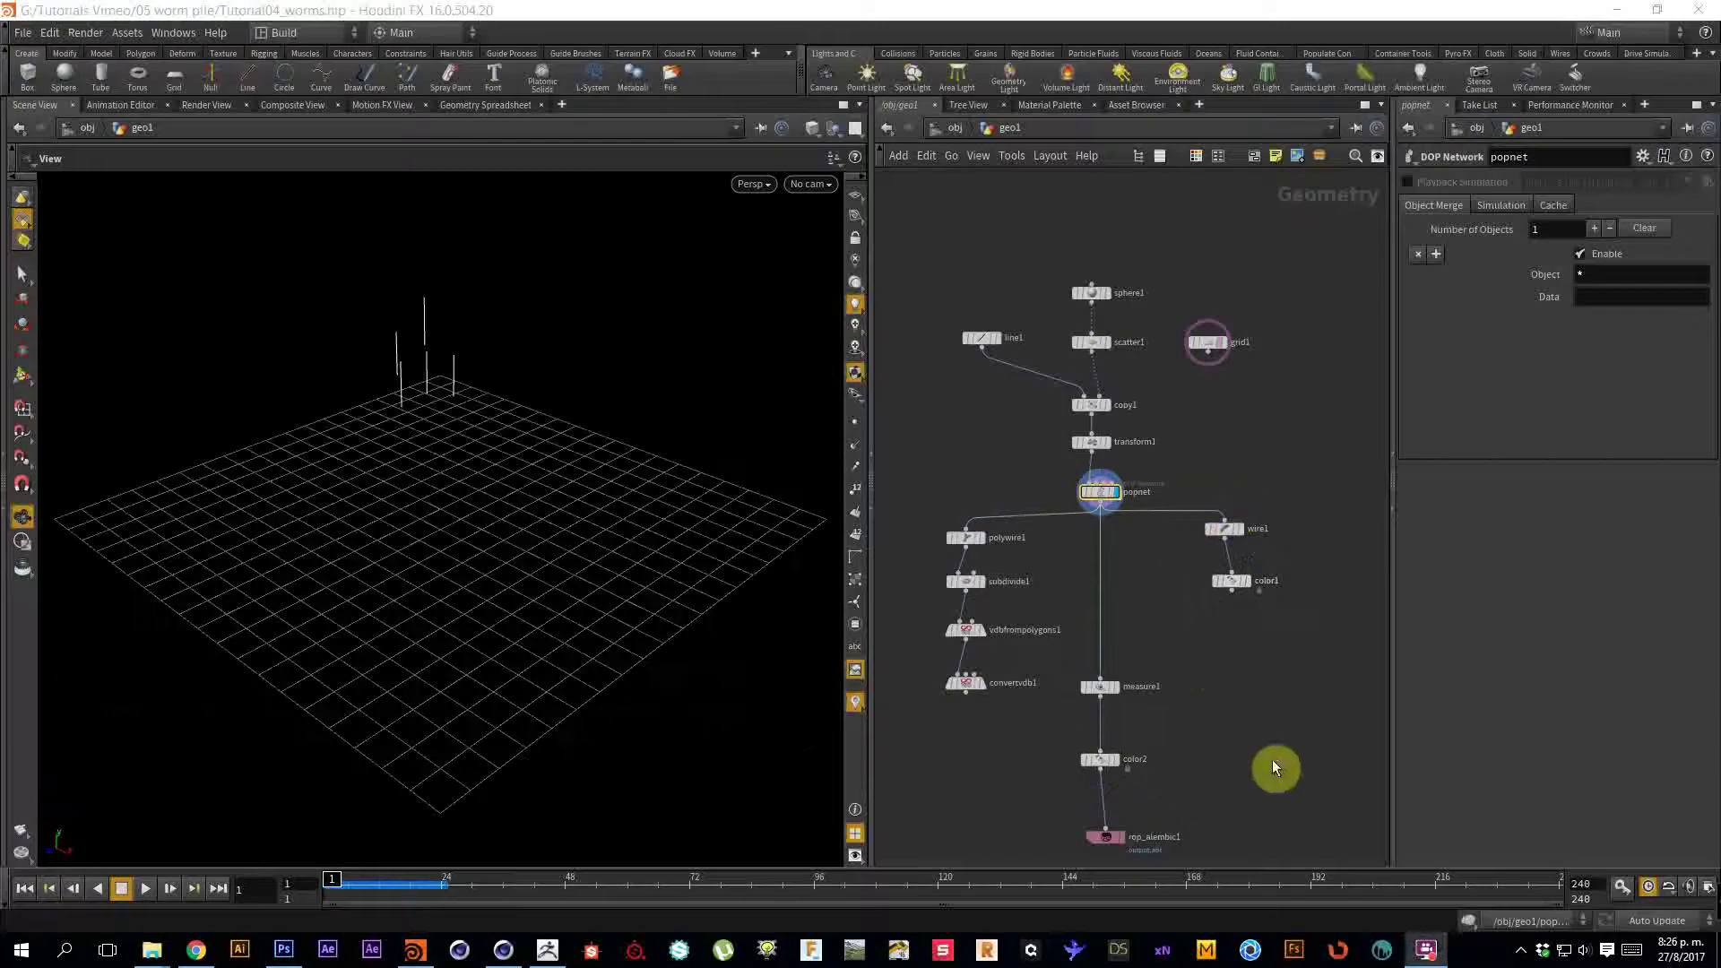
Play the popnet simulation up to frame 29 and examine how the lines hit the grid.
middle_click_drag(1271, 764, 1252, 755)
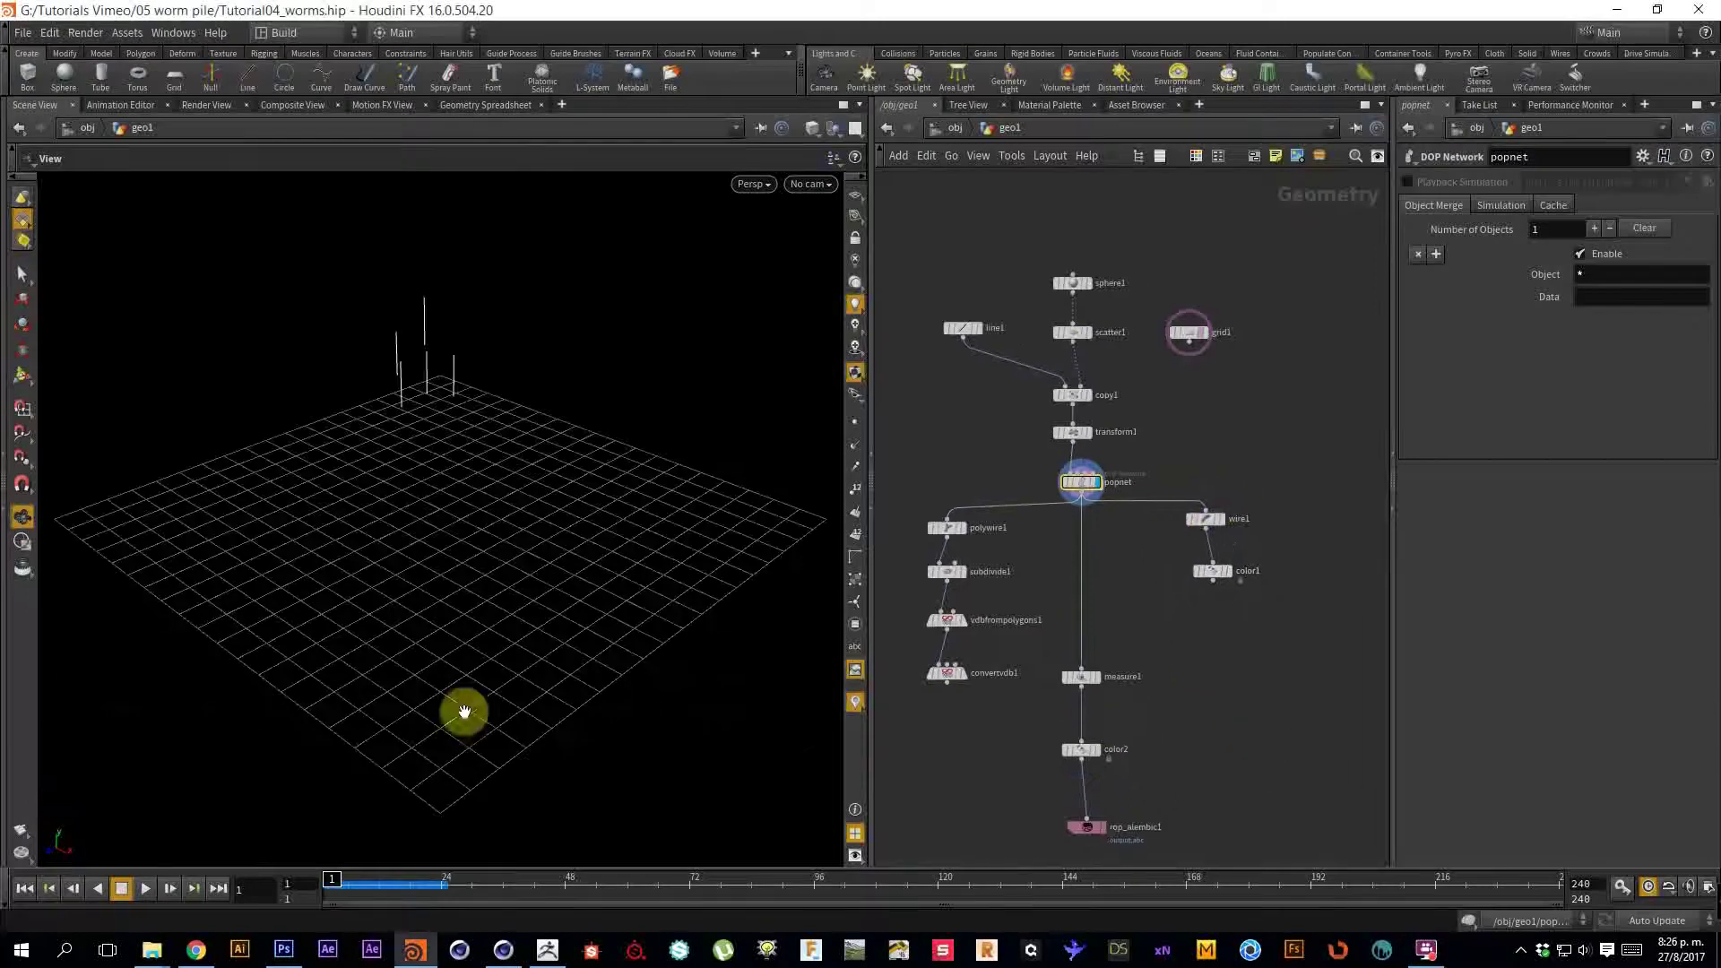
left_click(145, 887)
left_click_drag(475, 565, 741, 564)
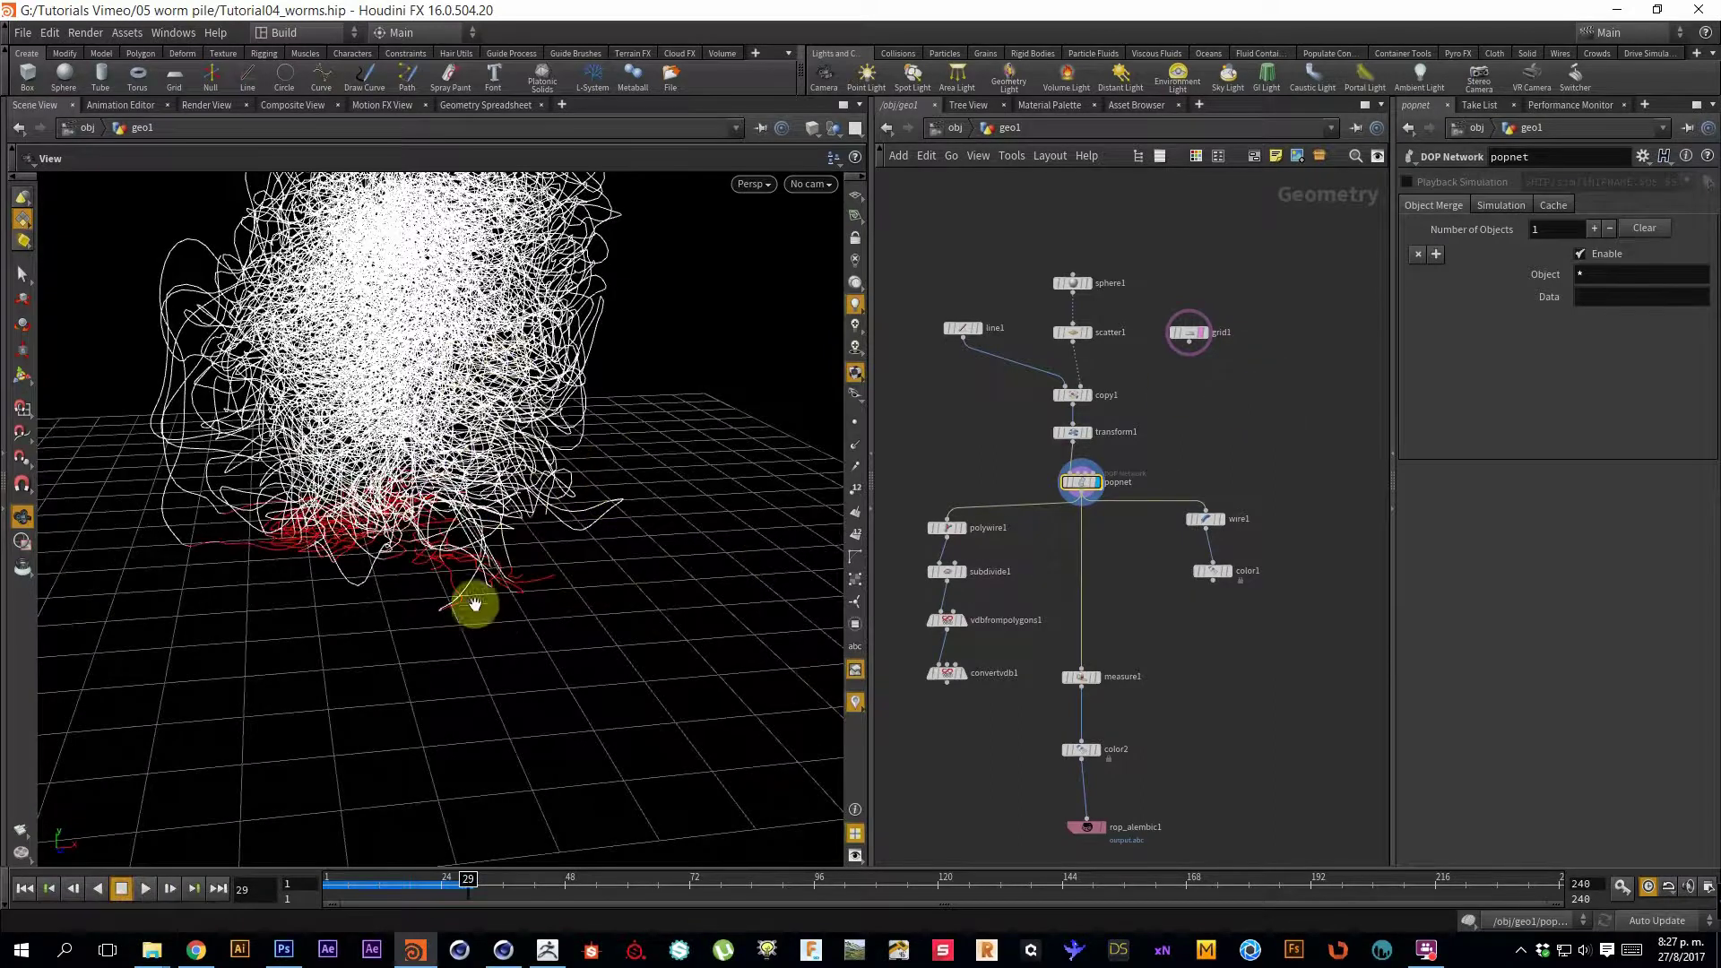
Check the grid1 parameters, go inside popnet's sopsolver1 and review the resample1 node.
left_click_drag(1277, 378, 1161, 313)
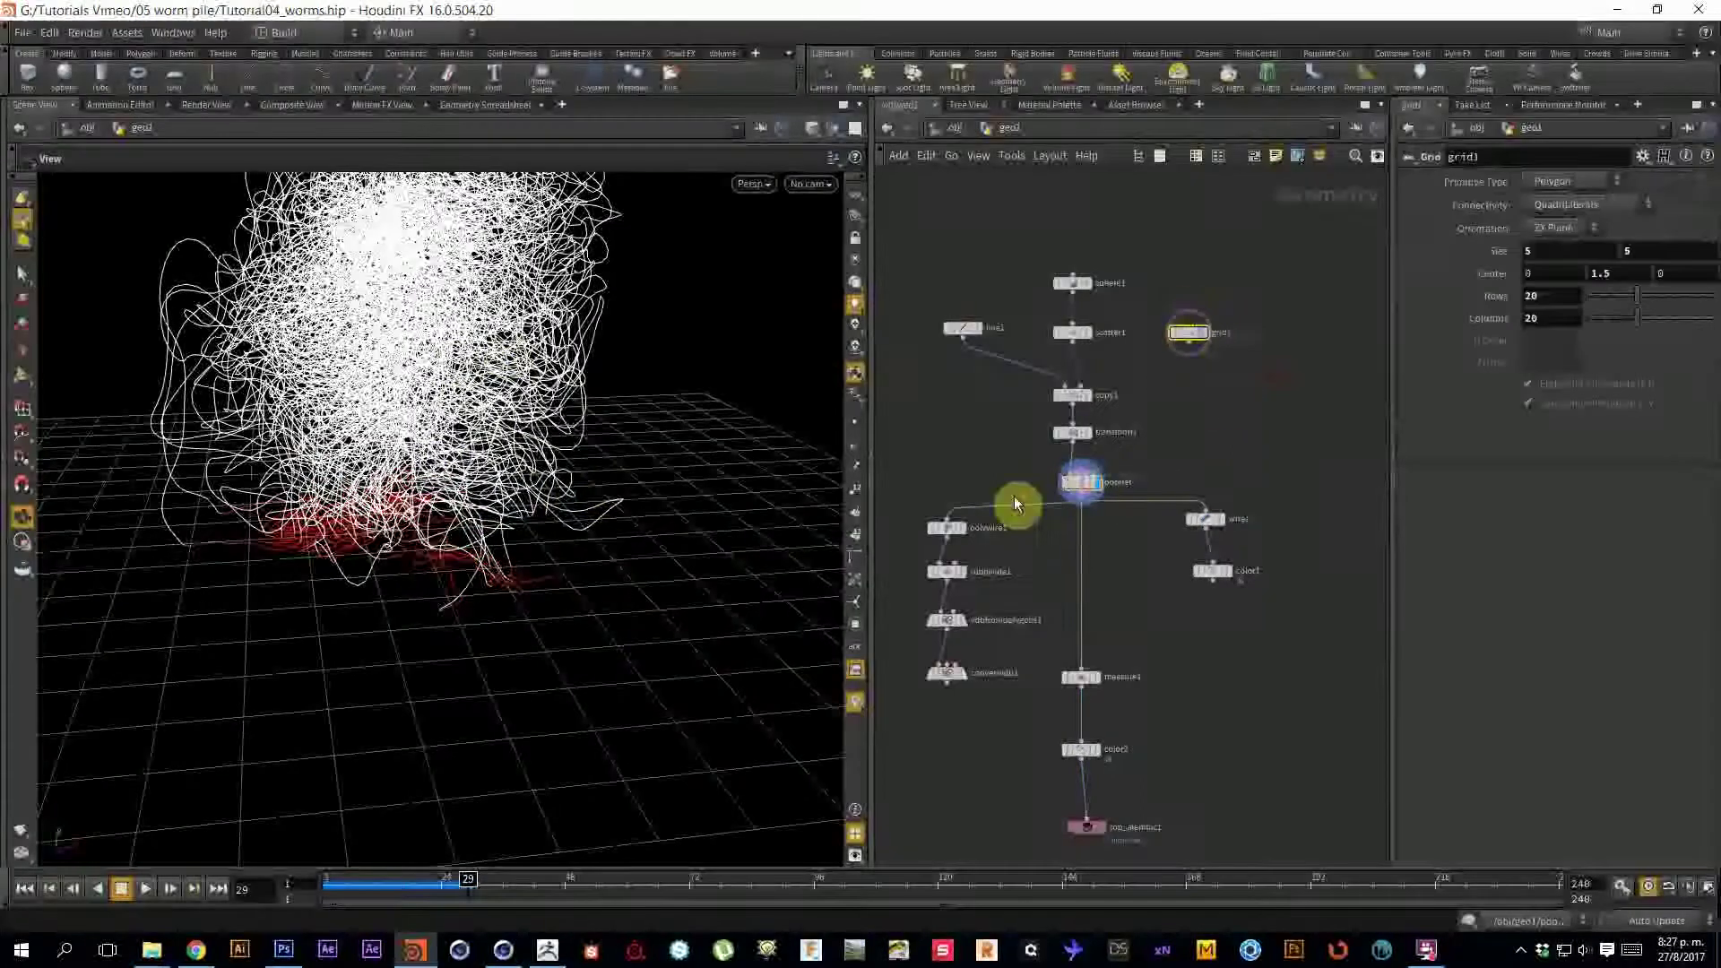
double_click(1084, 489)
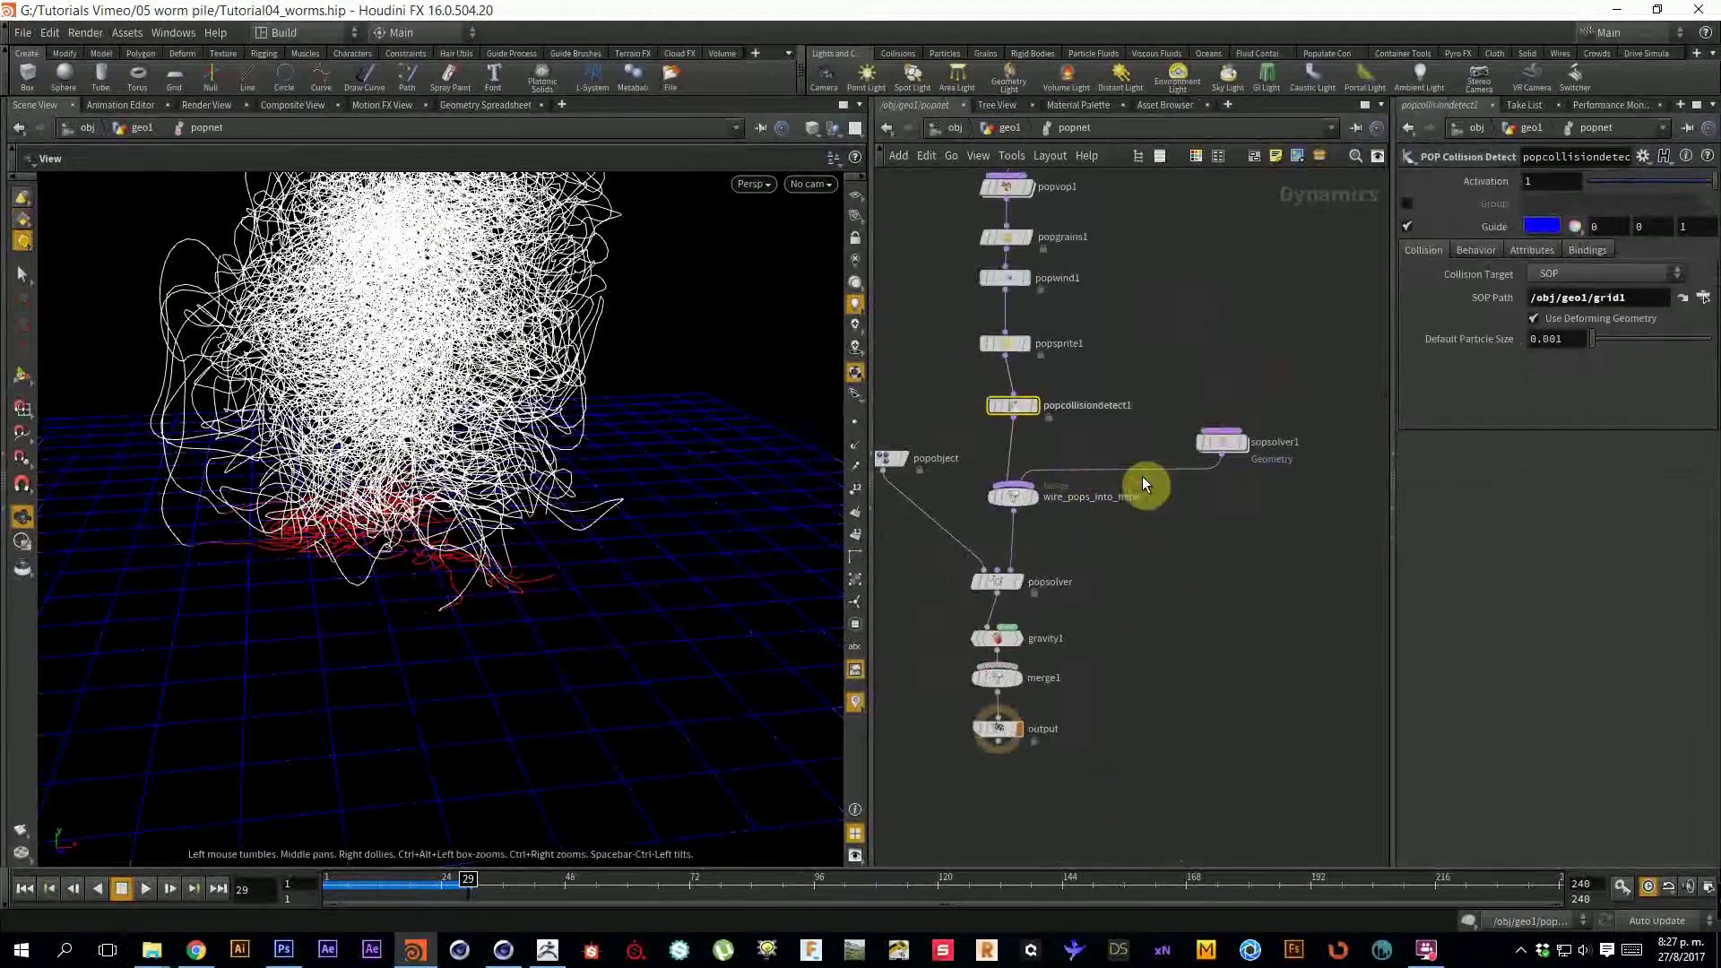
middle_click_drag(1246, 655, 1265, 612)
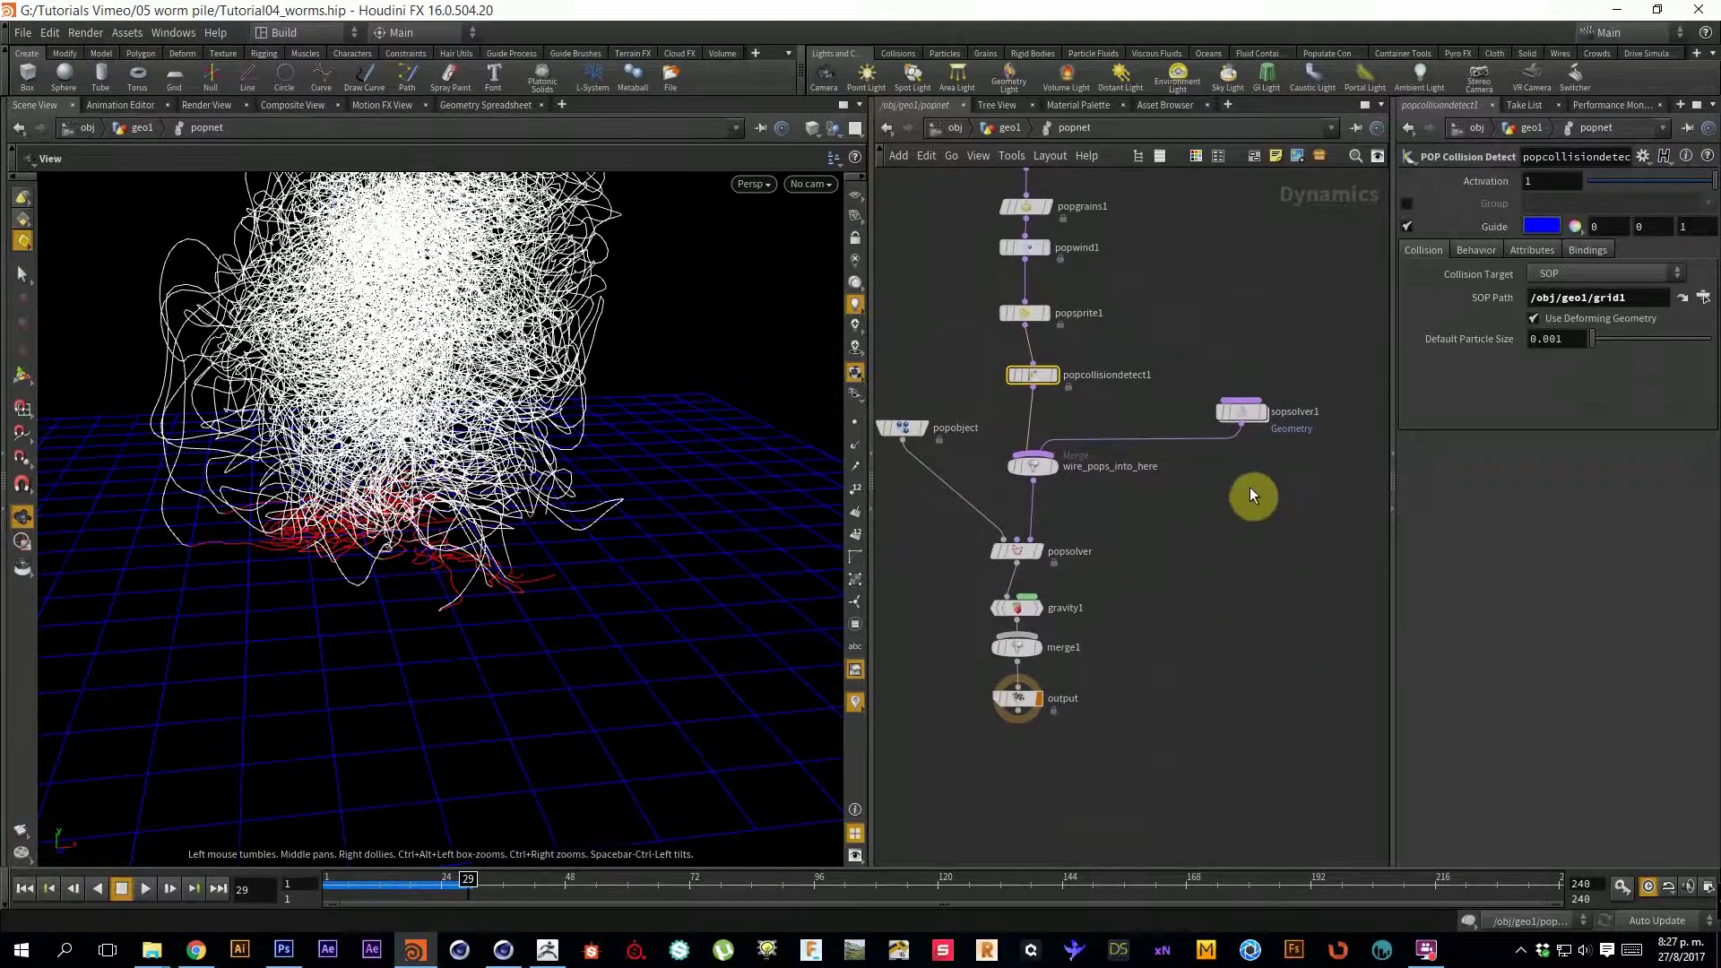
double_click(1244, 420)
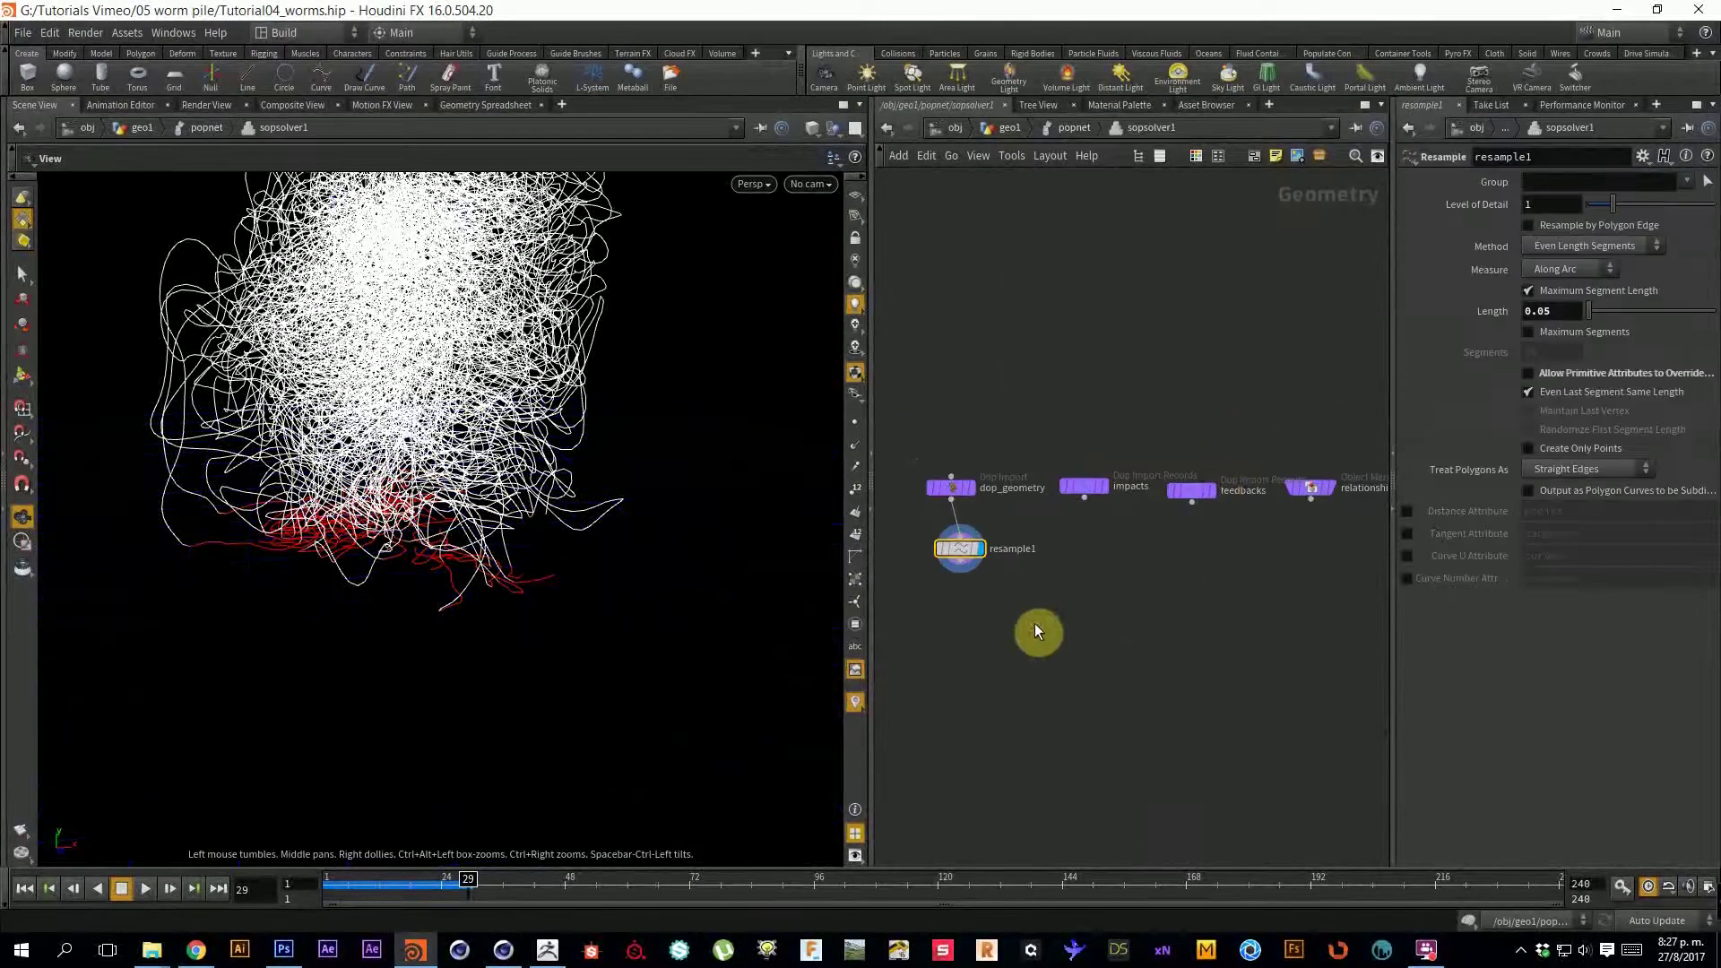
middle_click_drag(1053, 627, 1160, 653)
left_click_drag(1182, 647, 1031, 557)
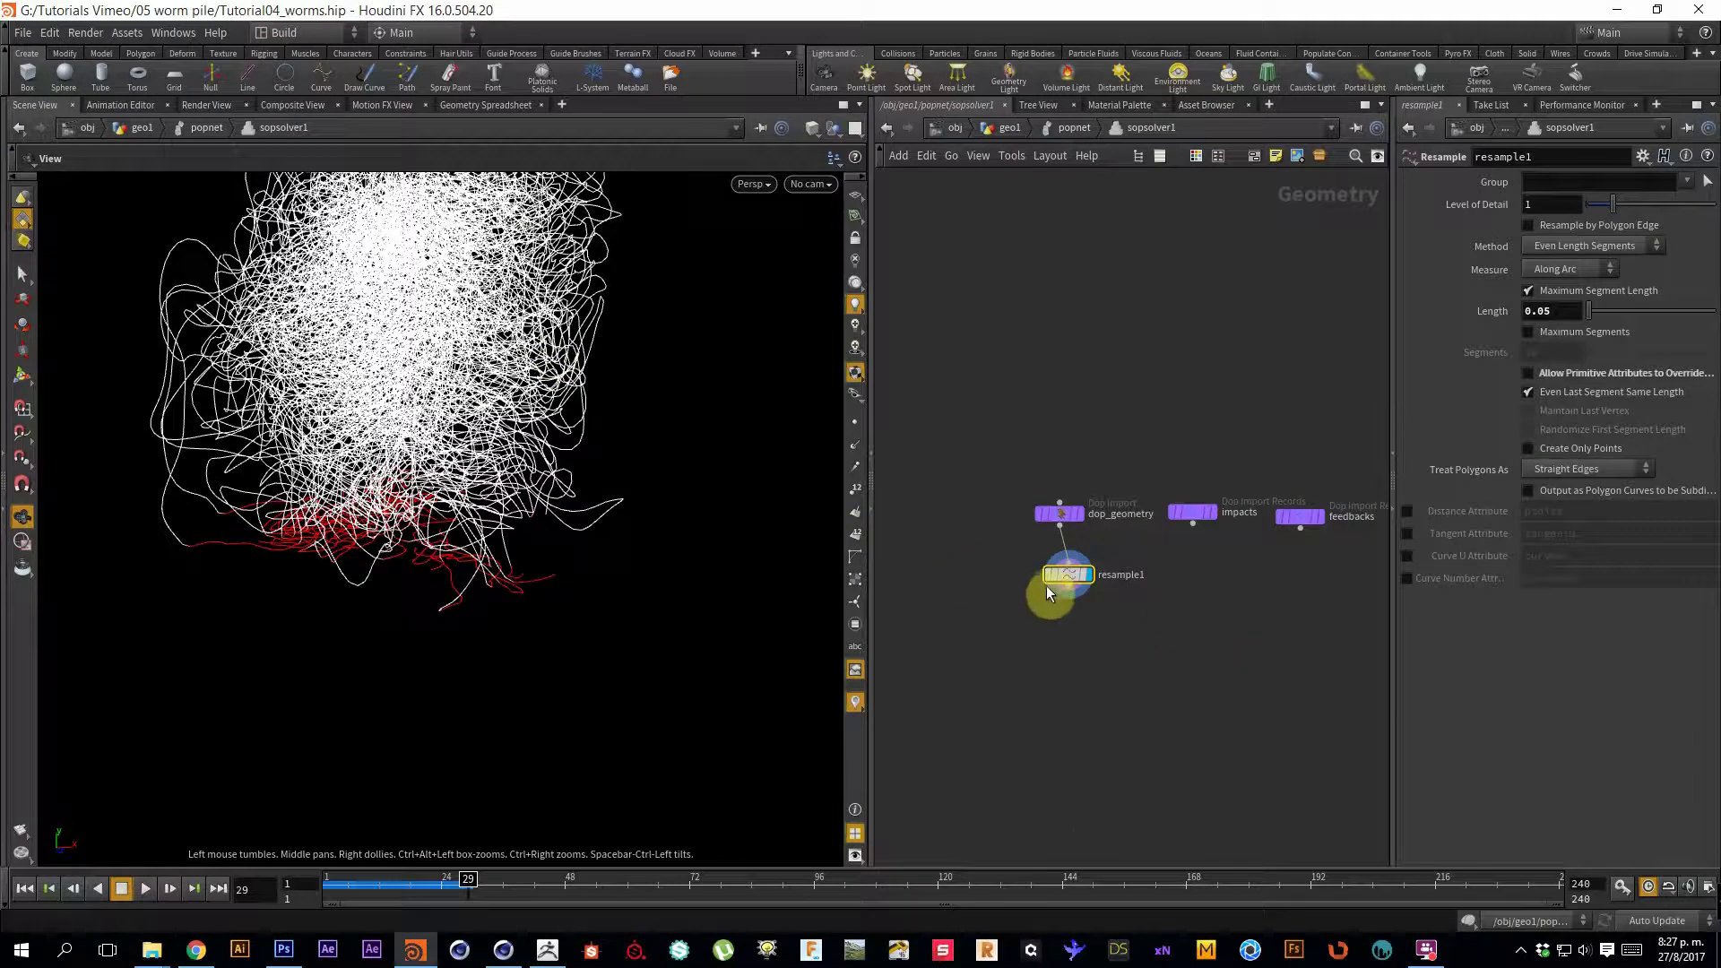
Return to the geo1 level, replay the simulation from frame 1 to frame 16 and examine the lines up close.
mouse_move(1050, 583)
key("u")
key("u")
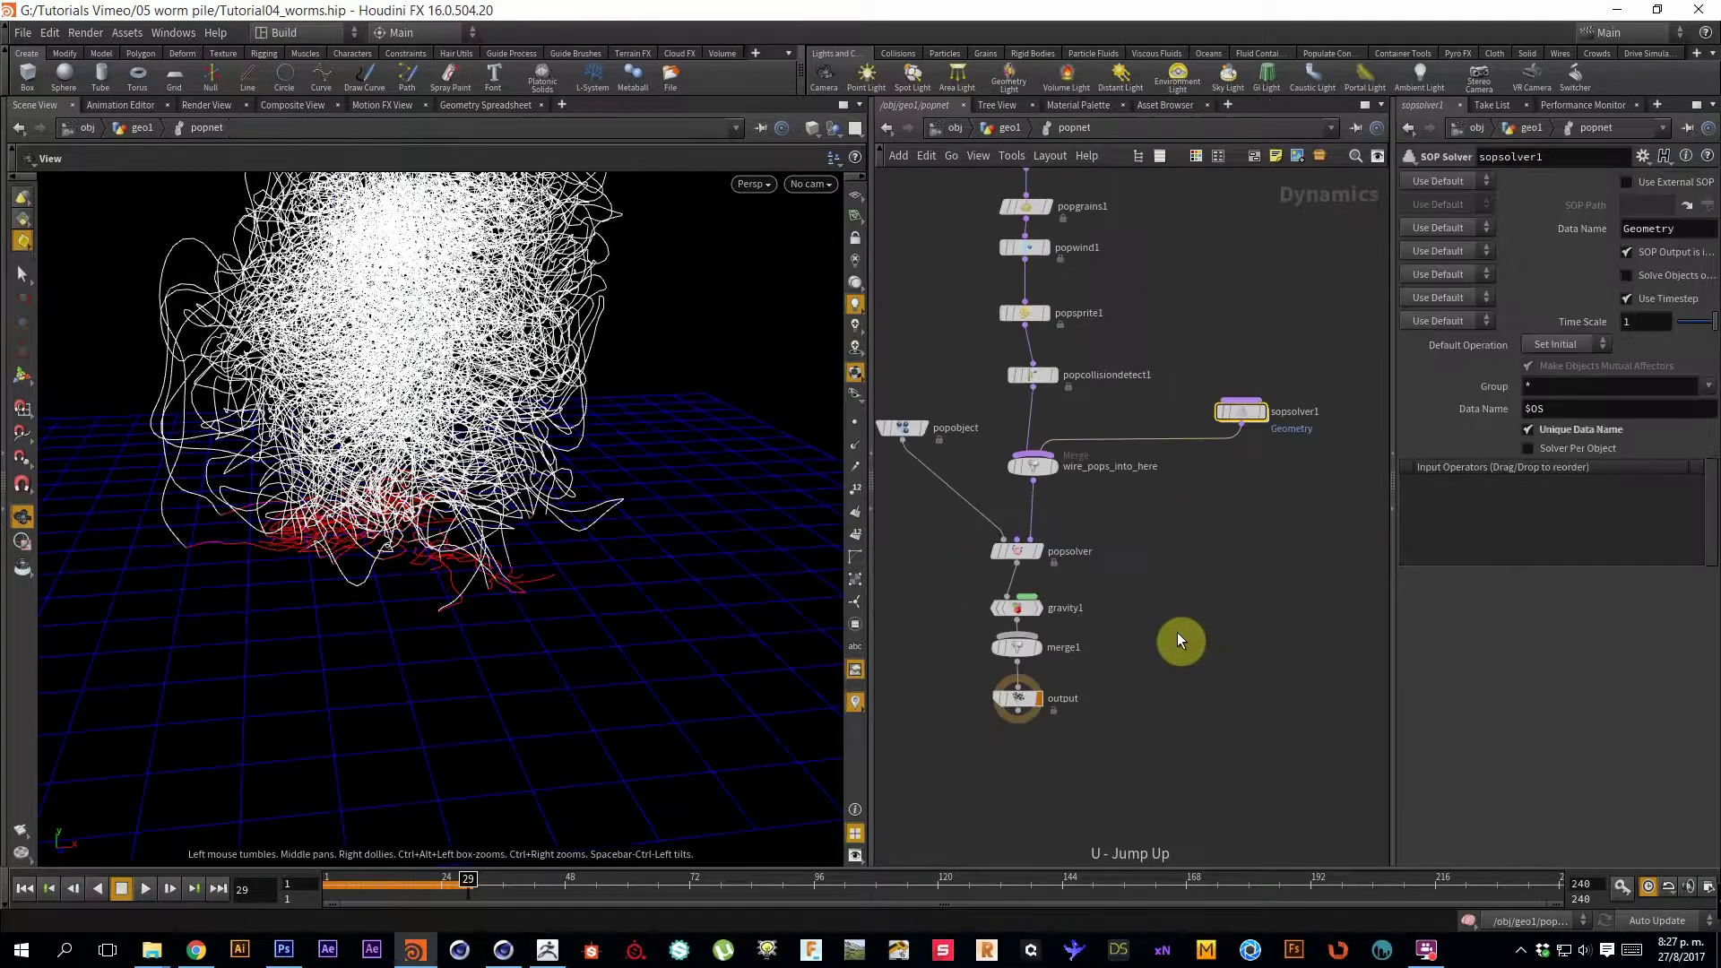
left_click(24, 888)
left_click(146, 888)
left_click_drag(427, 468, 250, 295)
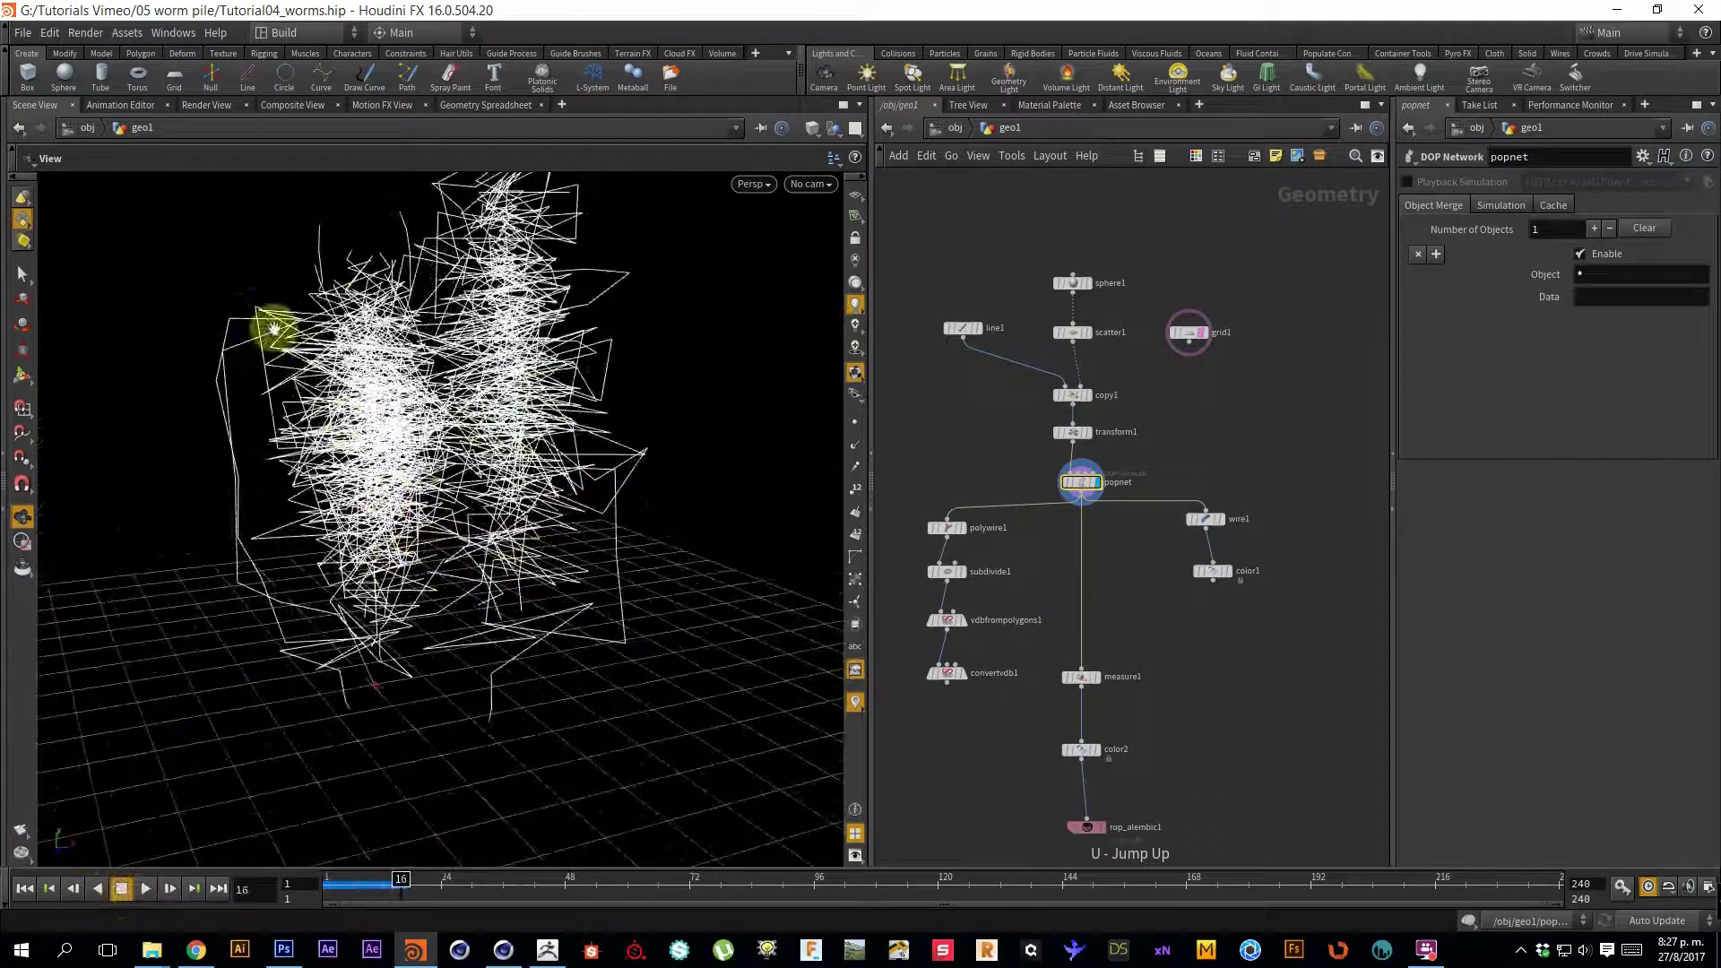
scroll(298, 313, "up", 3)
left_click_drag(337, 363, 403, 367)
Go back inside popnet's sopsolver1 and briefly show the points of the resampled lines.
double_click(1082, 484)
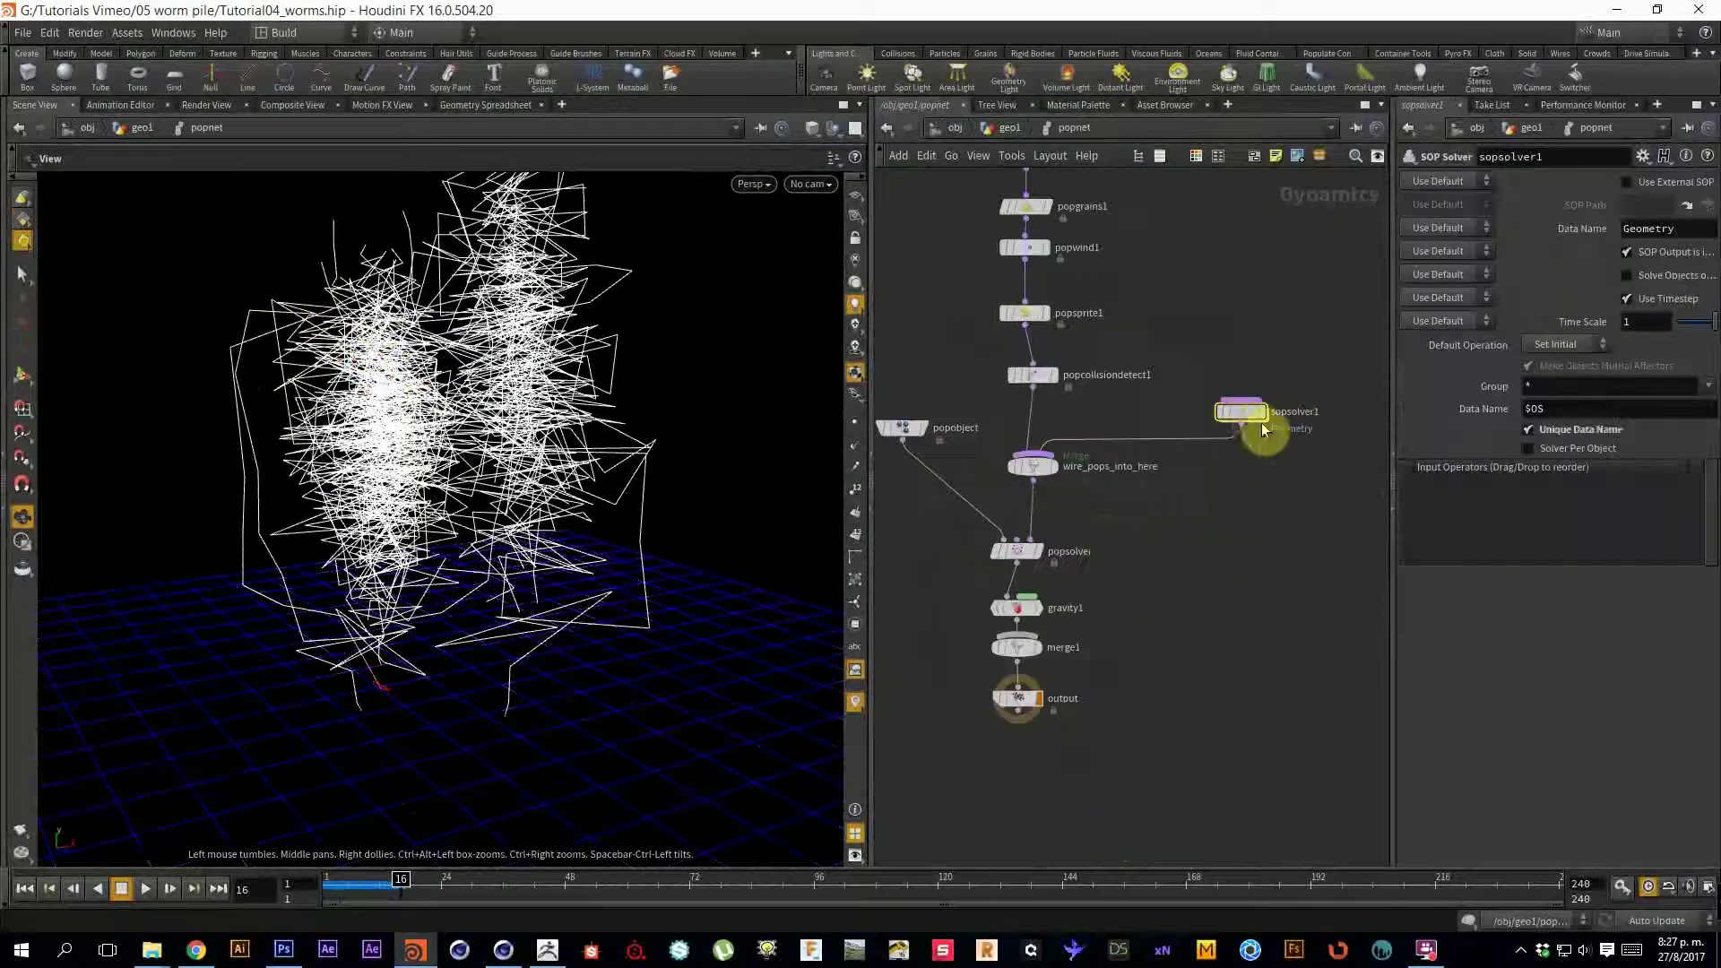
double_click(1242, 416)
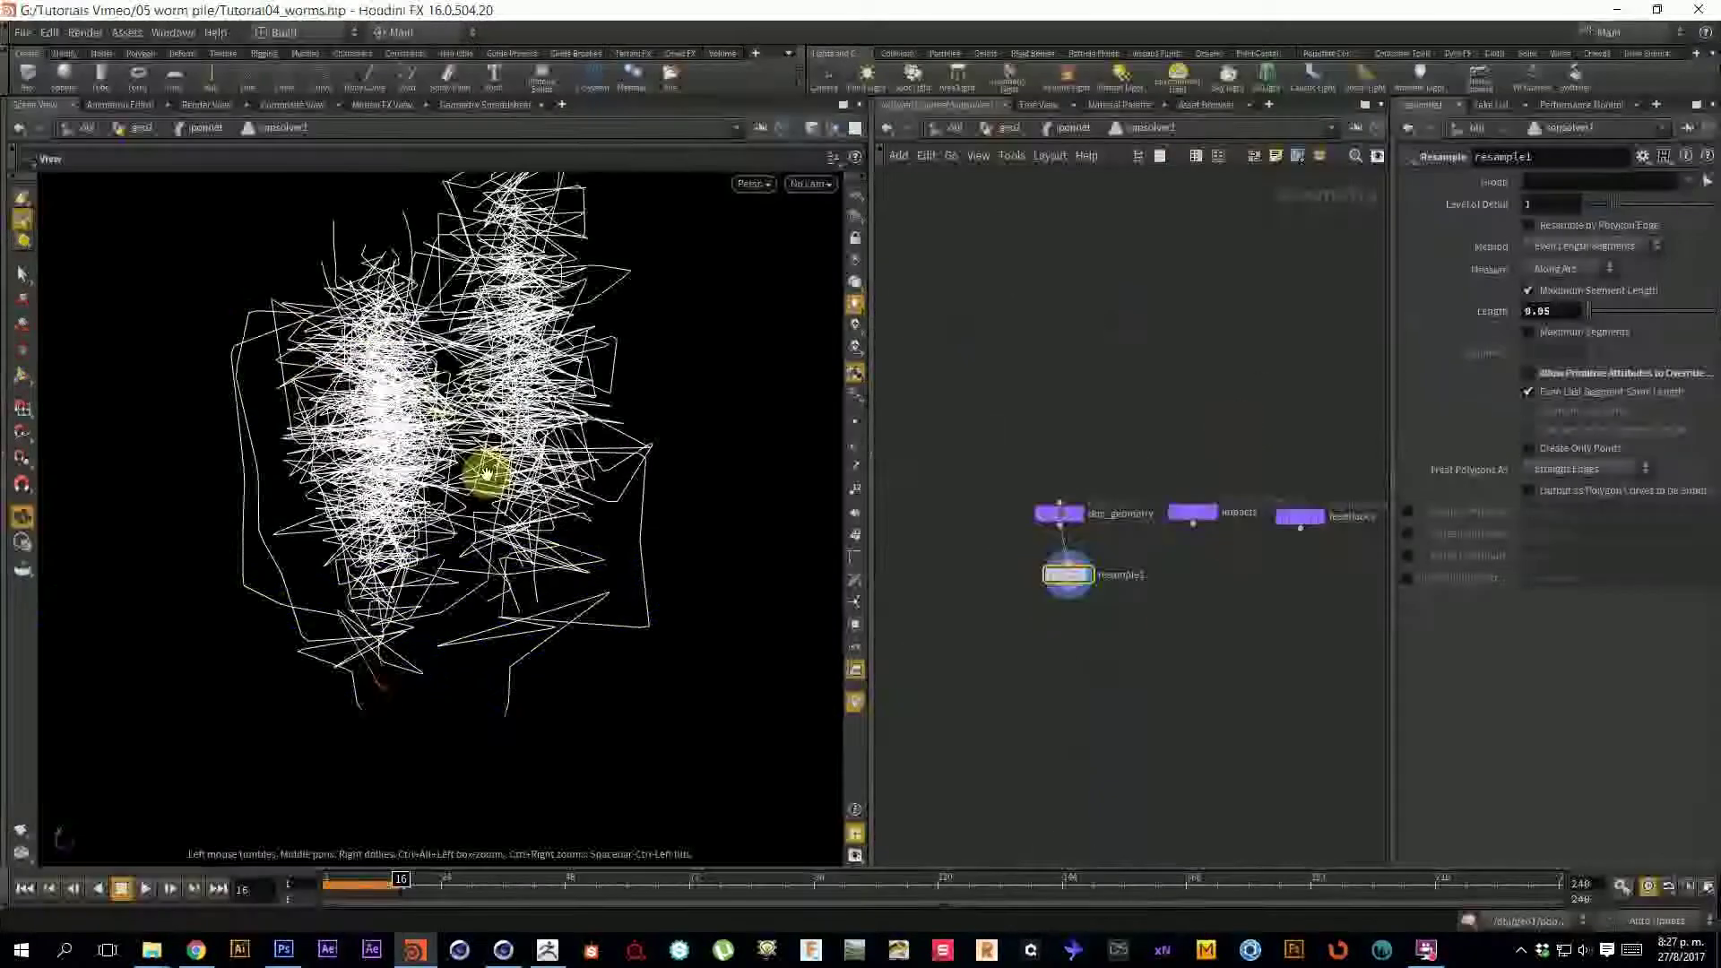
left_click(854, 427)
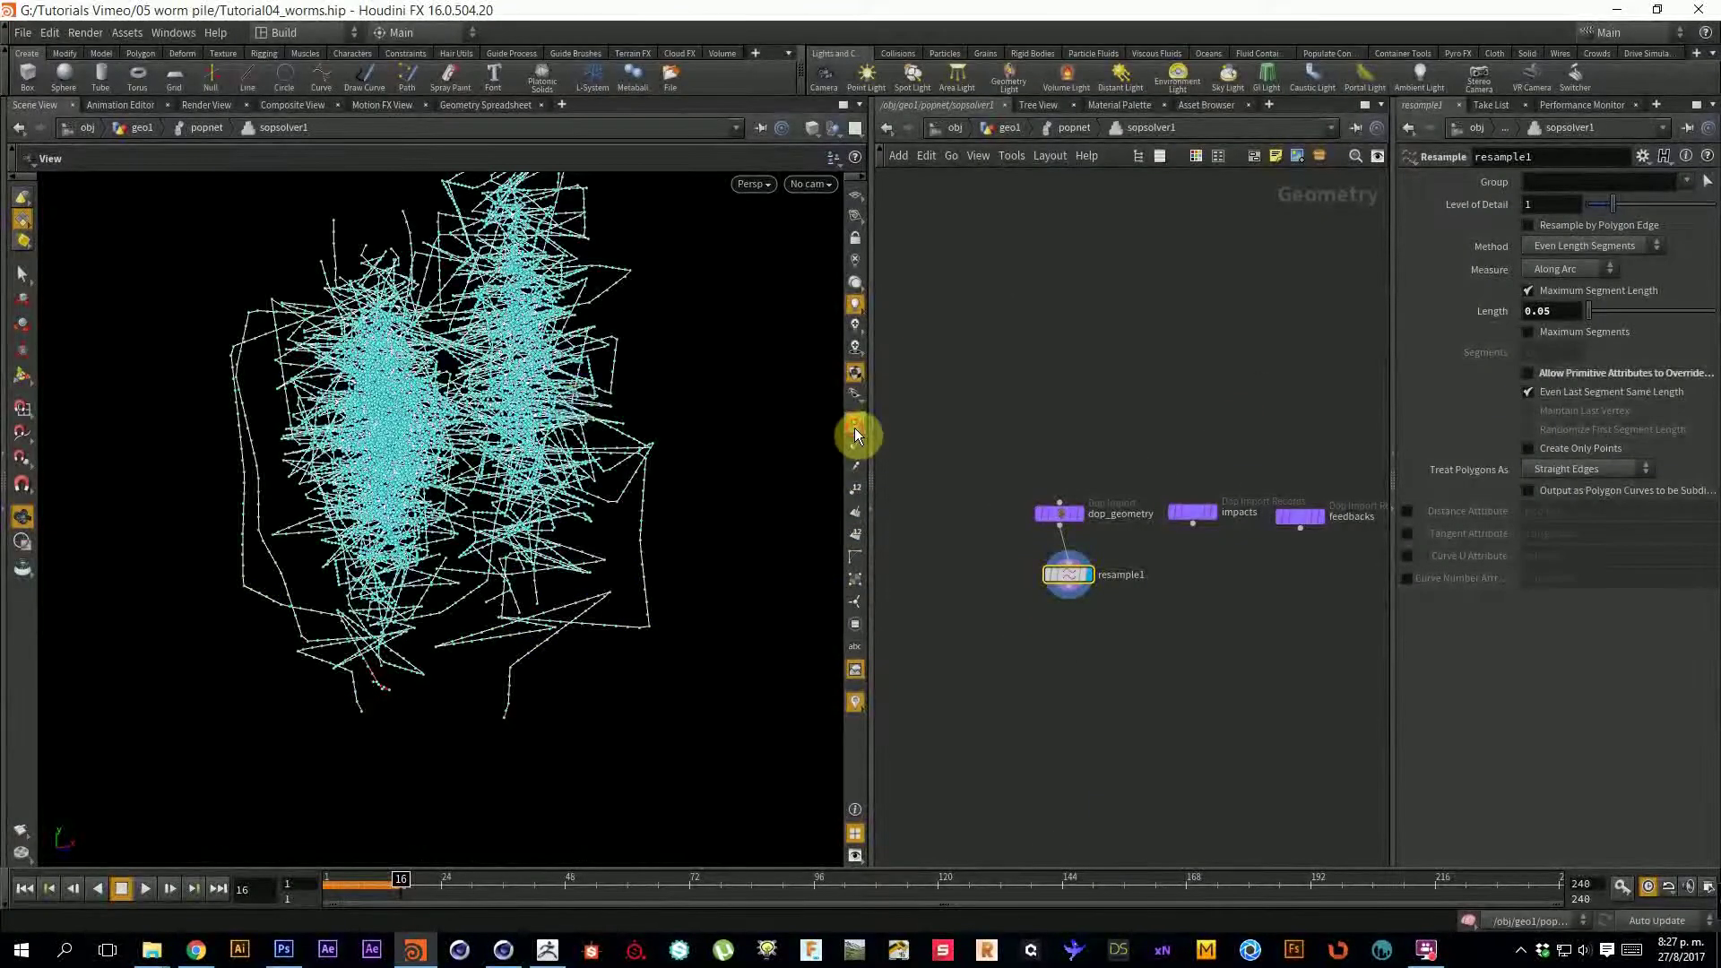
left_click(854, 426)
Add a Smooth node fed by resample1 inside sopsolver1 and display its result.
left_click(1245, 638)
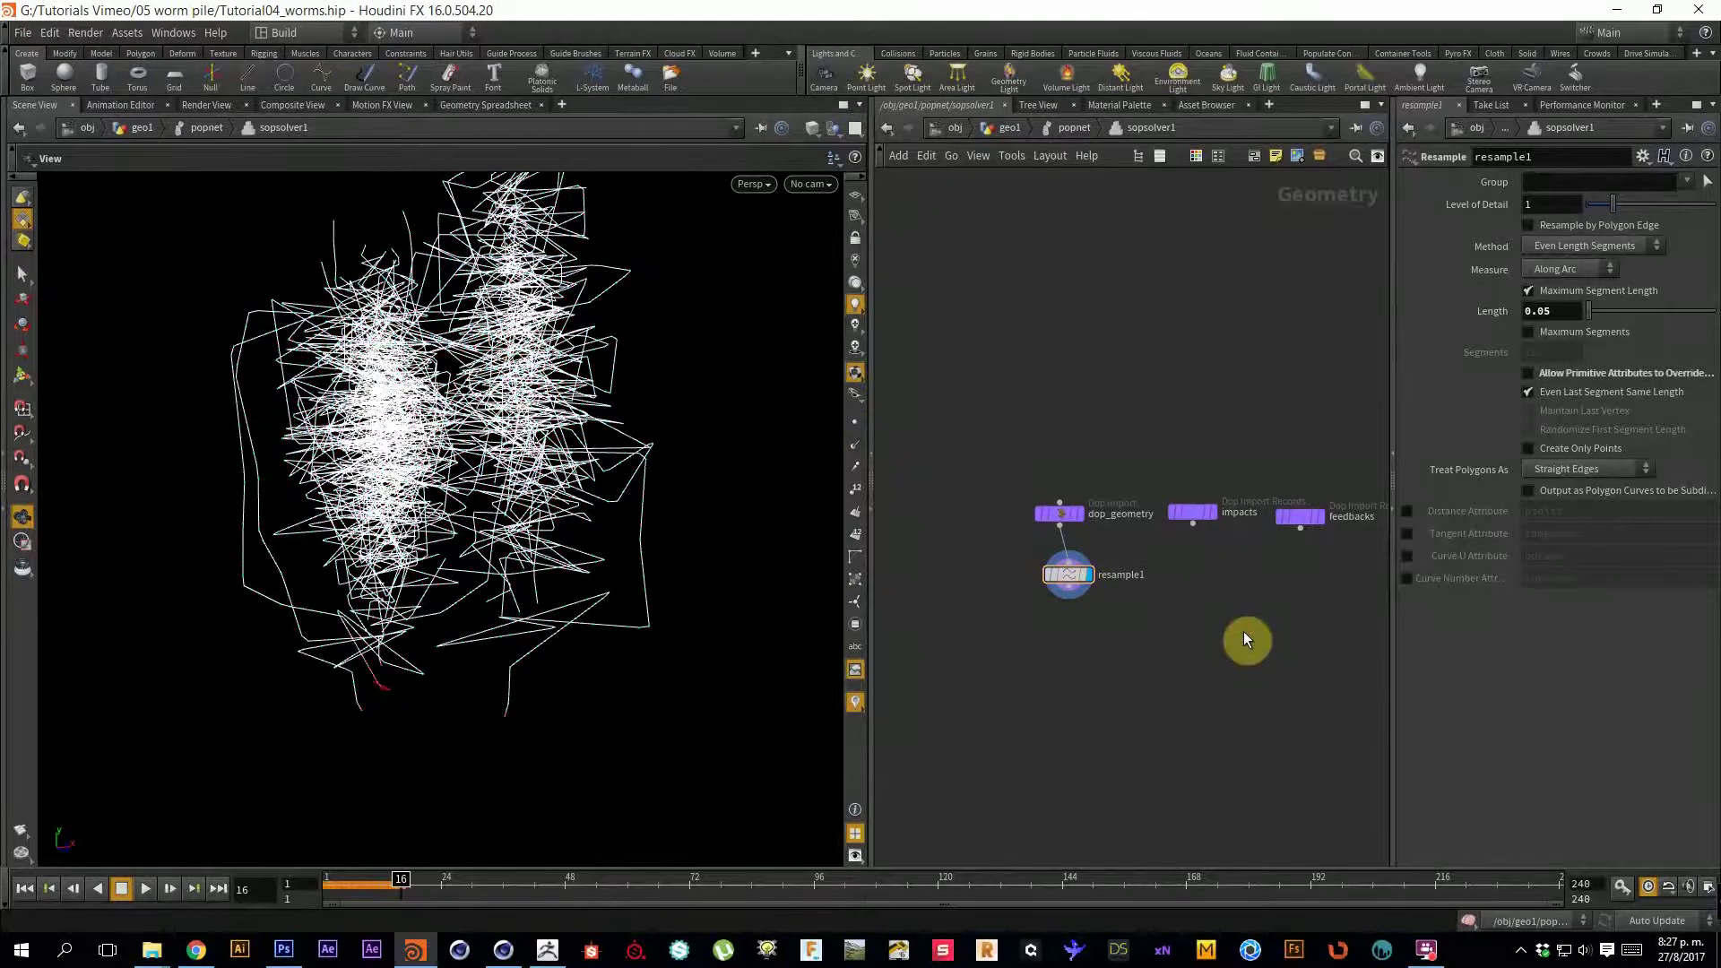
key("Tab")
type("sm")
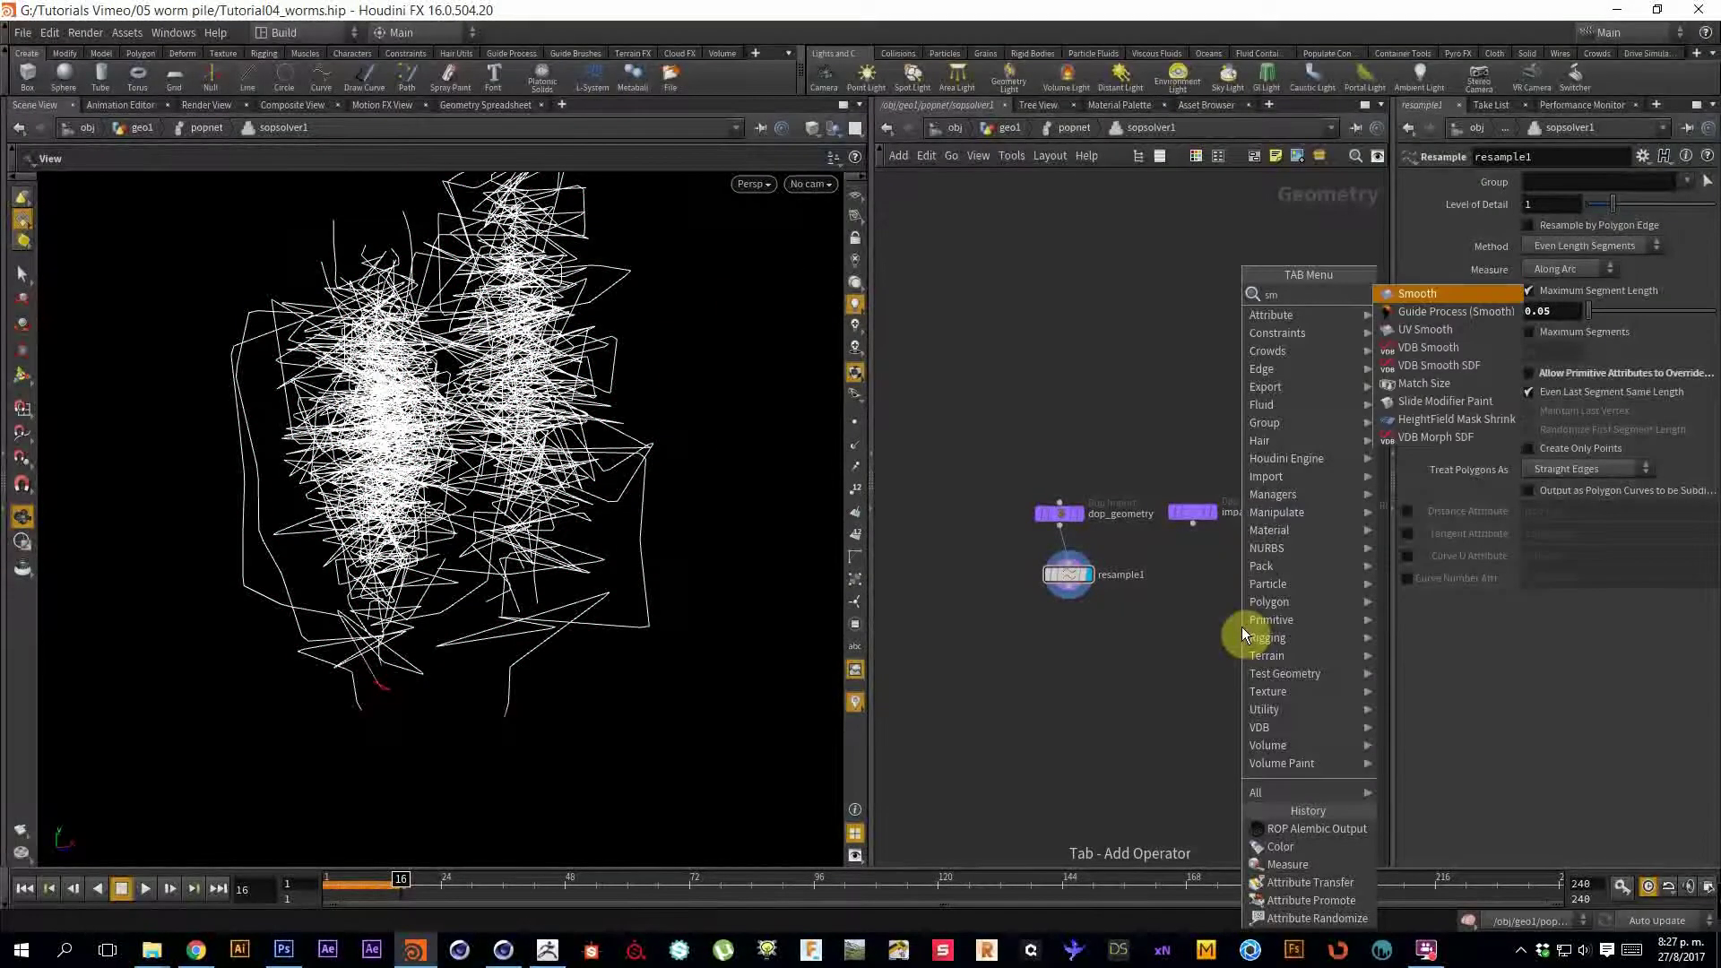
key("Return")
left_click(1100, 654)
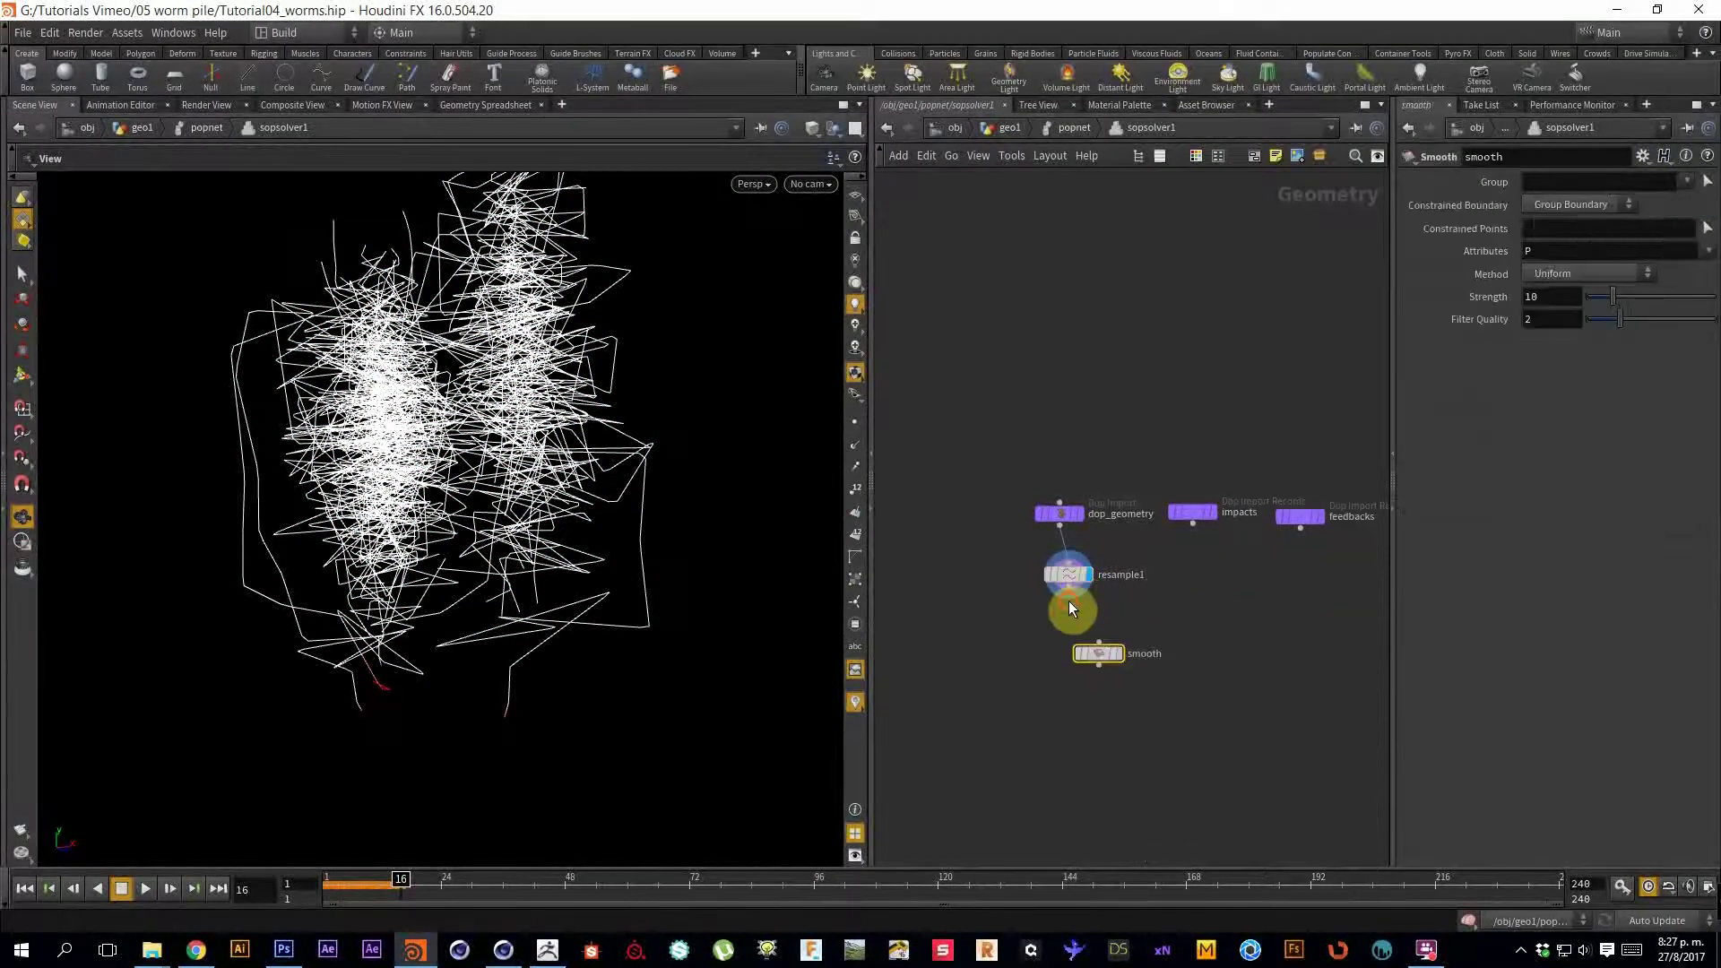
left_click_drag(1083, 617, 1099, 643)
left_click(1118, 654)
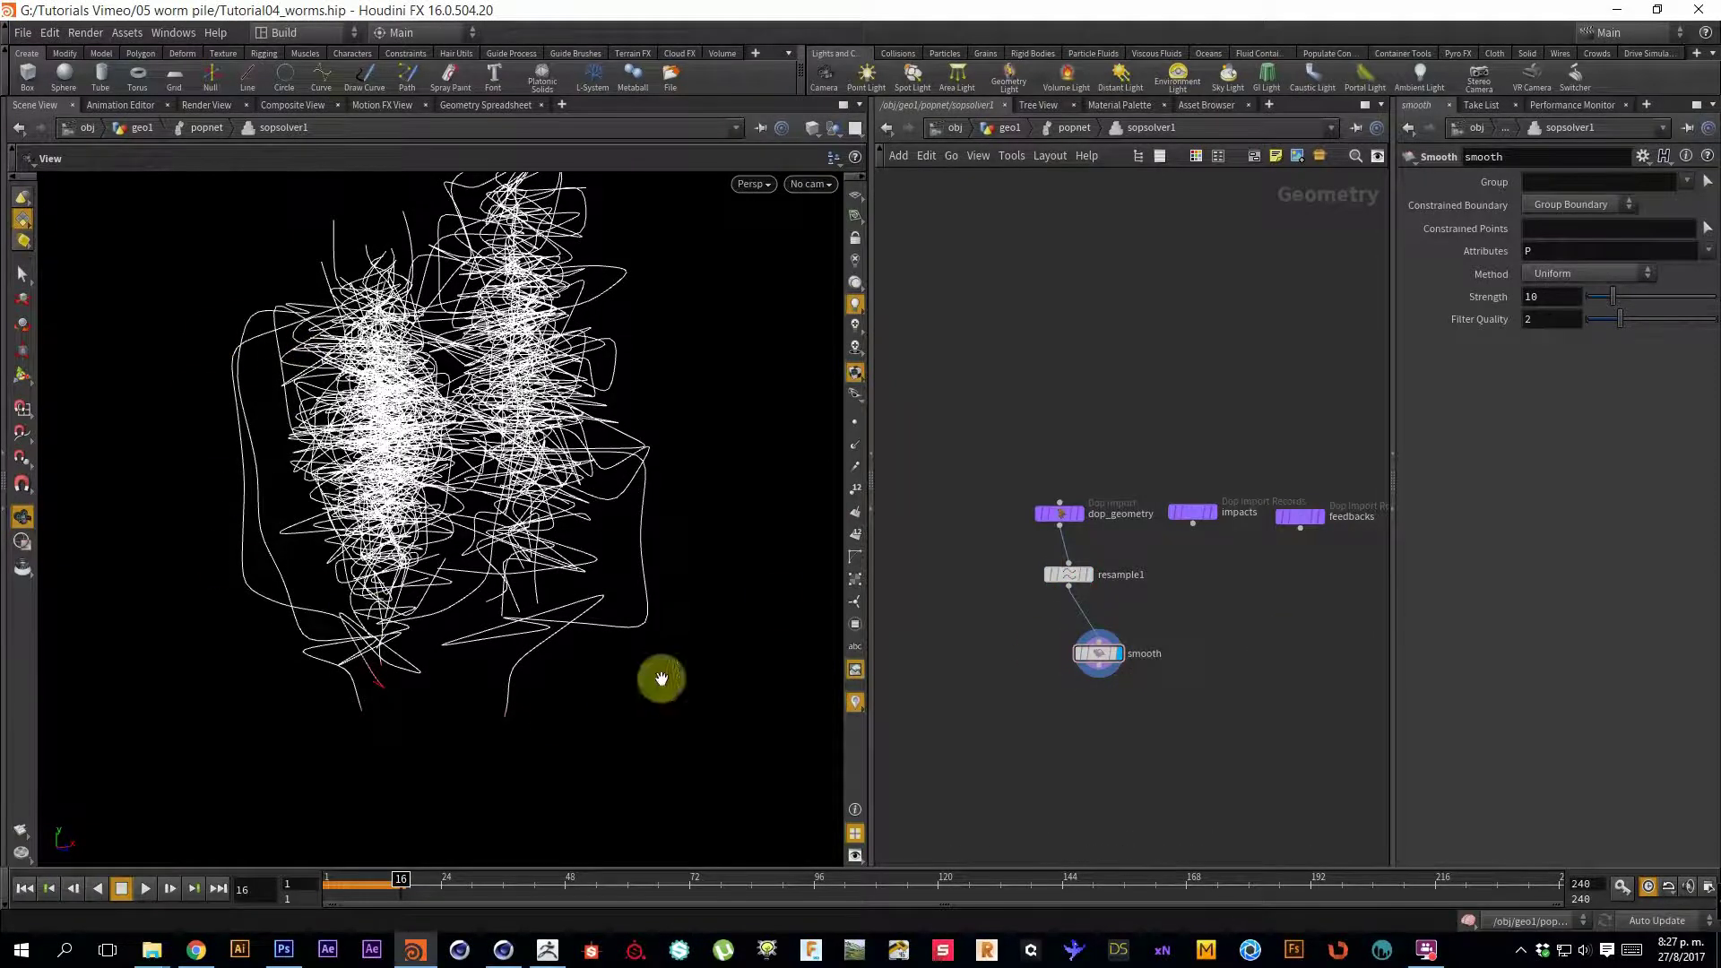
Place a Convert node below the smooth node and look through its target geometry types.
key("Tab")
type("convert")
key("Return")
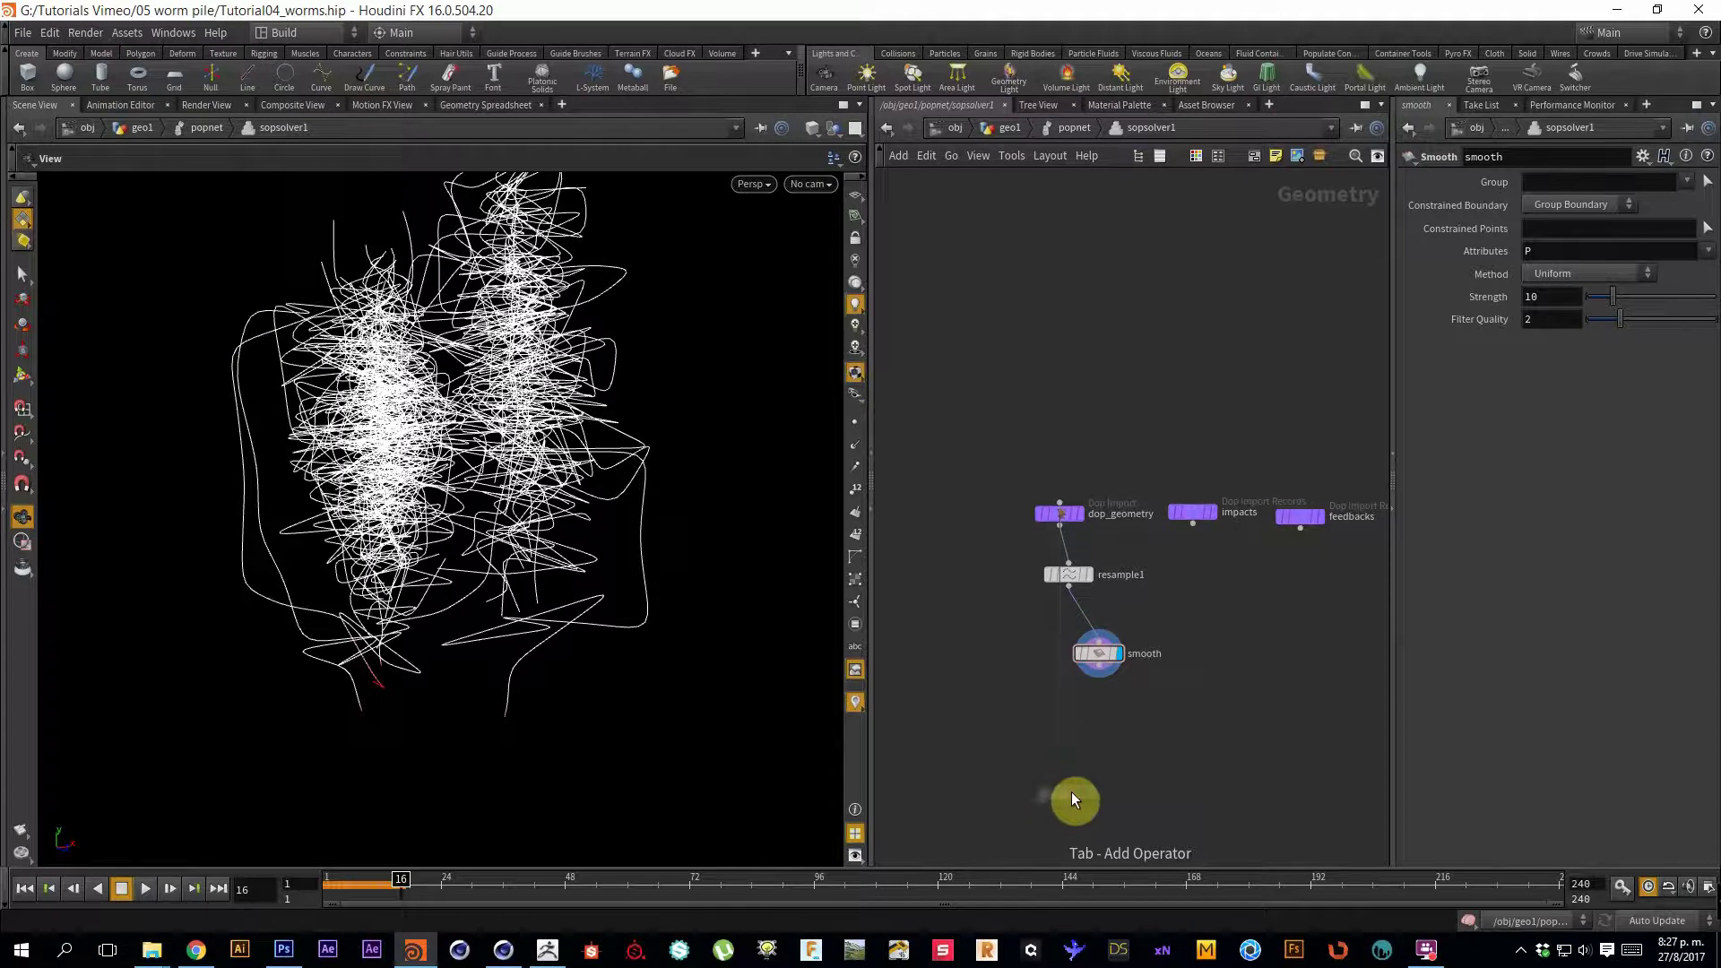
left_click(1056, 798)
left_click(1584, 226)
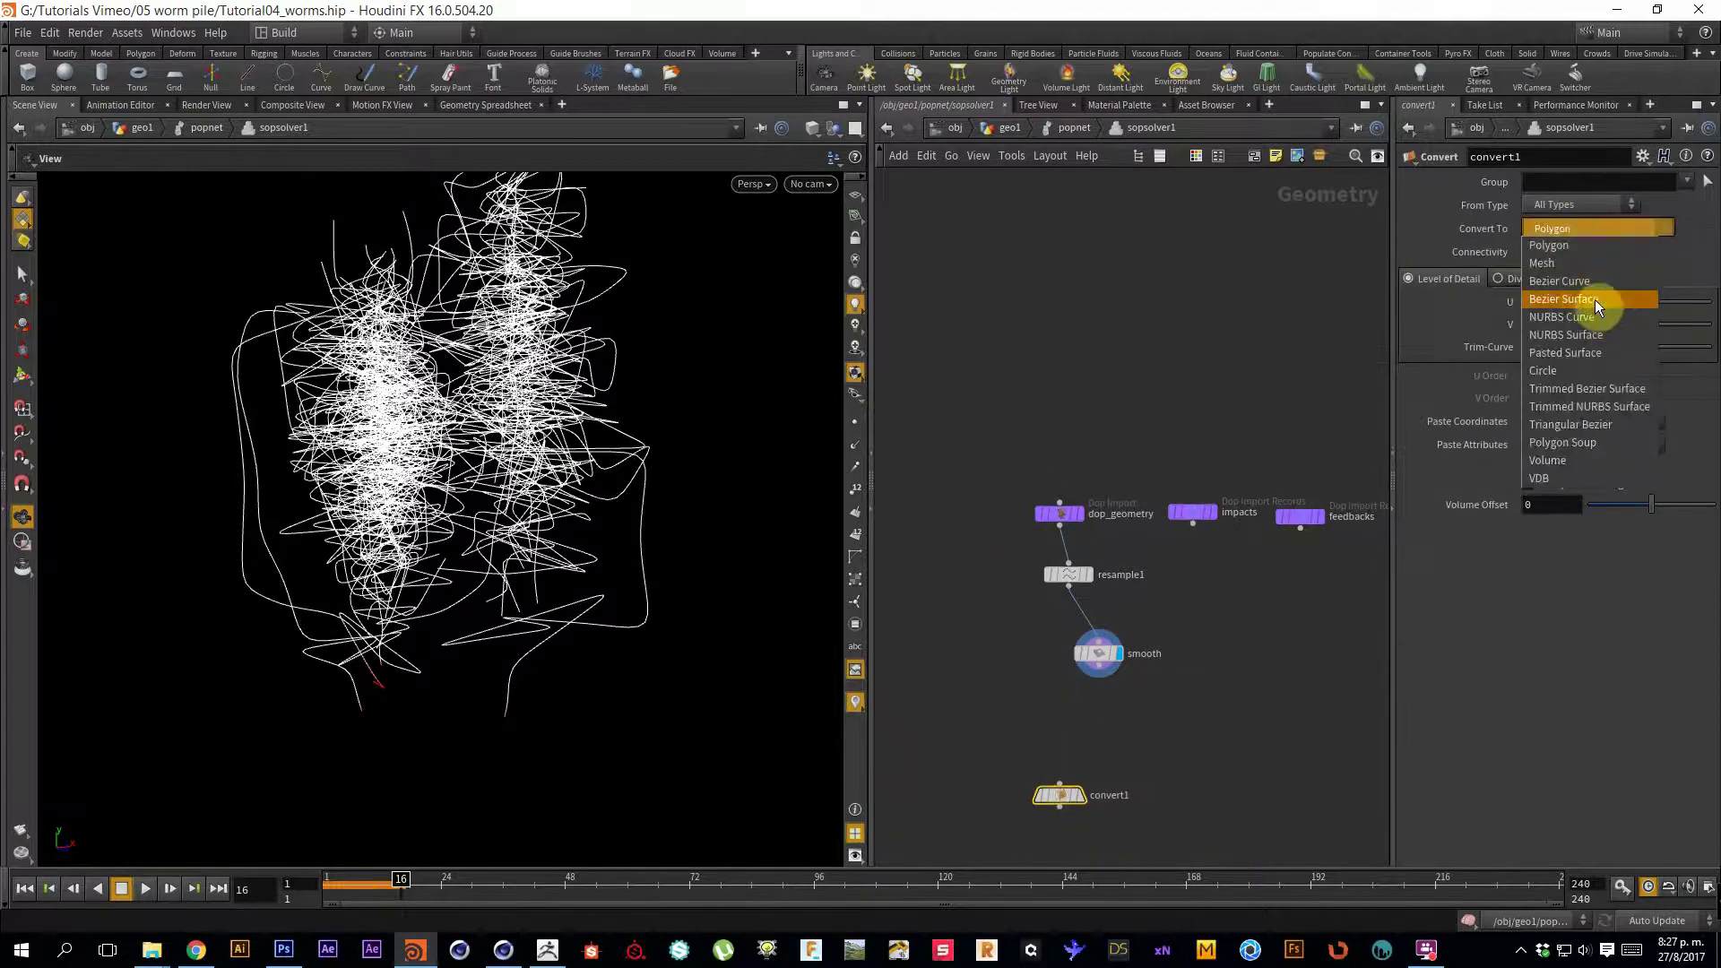
left_click(1227, 722)
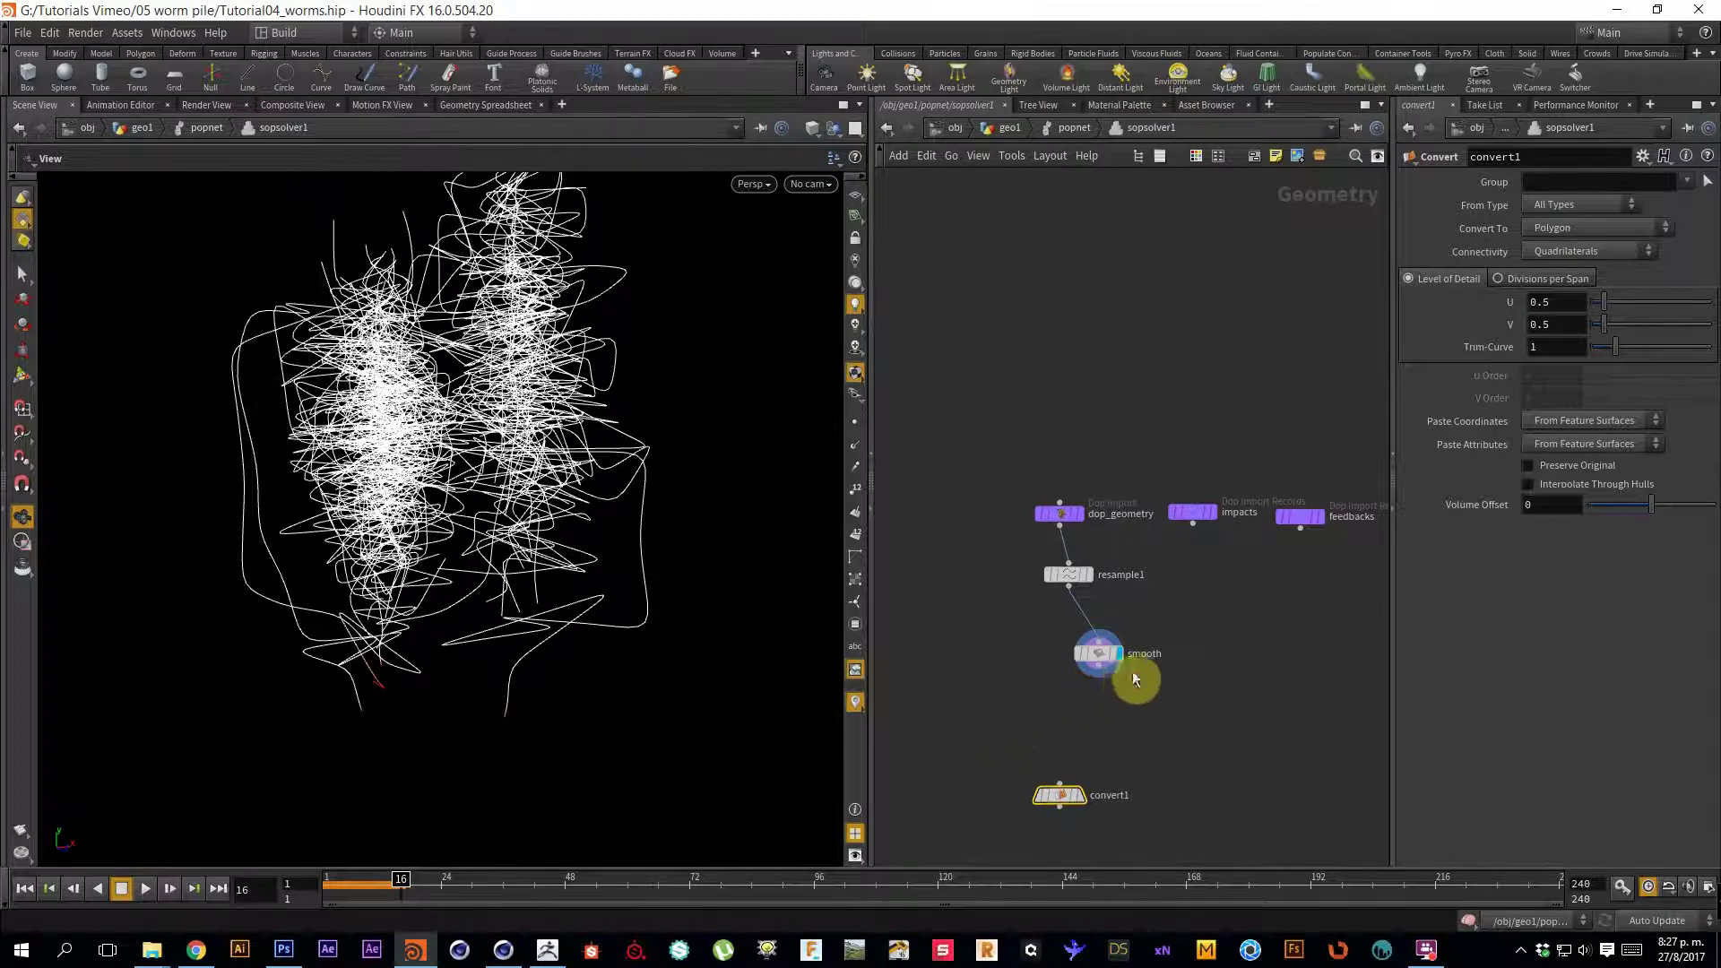
Delete the convert1 and smooth nodes from the sopsolver1 network.
key("Delete")
left_click_drag(1294, 749, 1058, 642)
key("Delete")
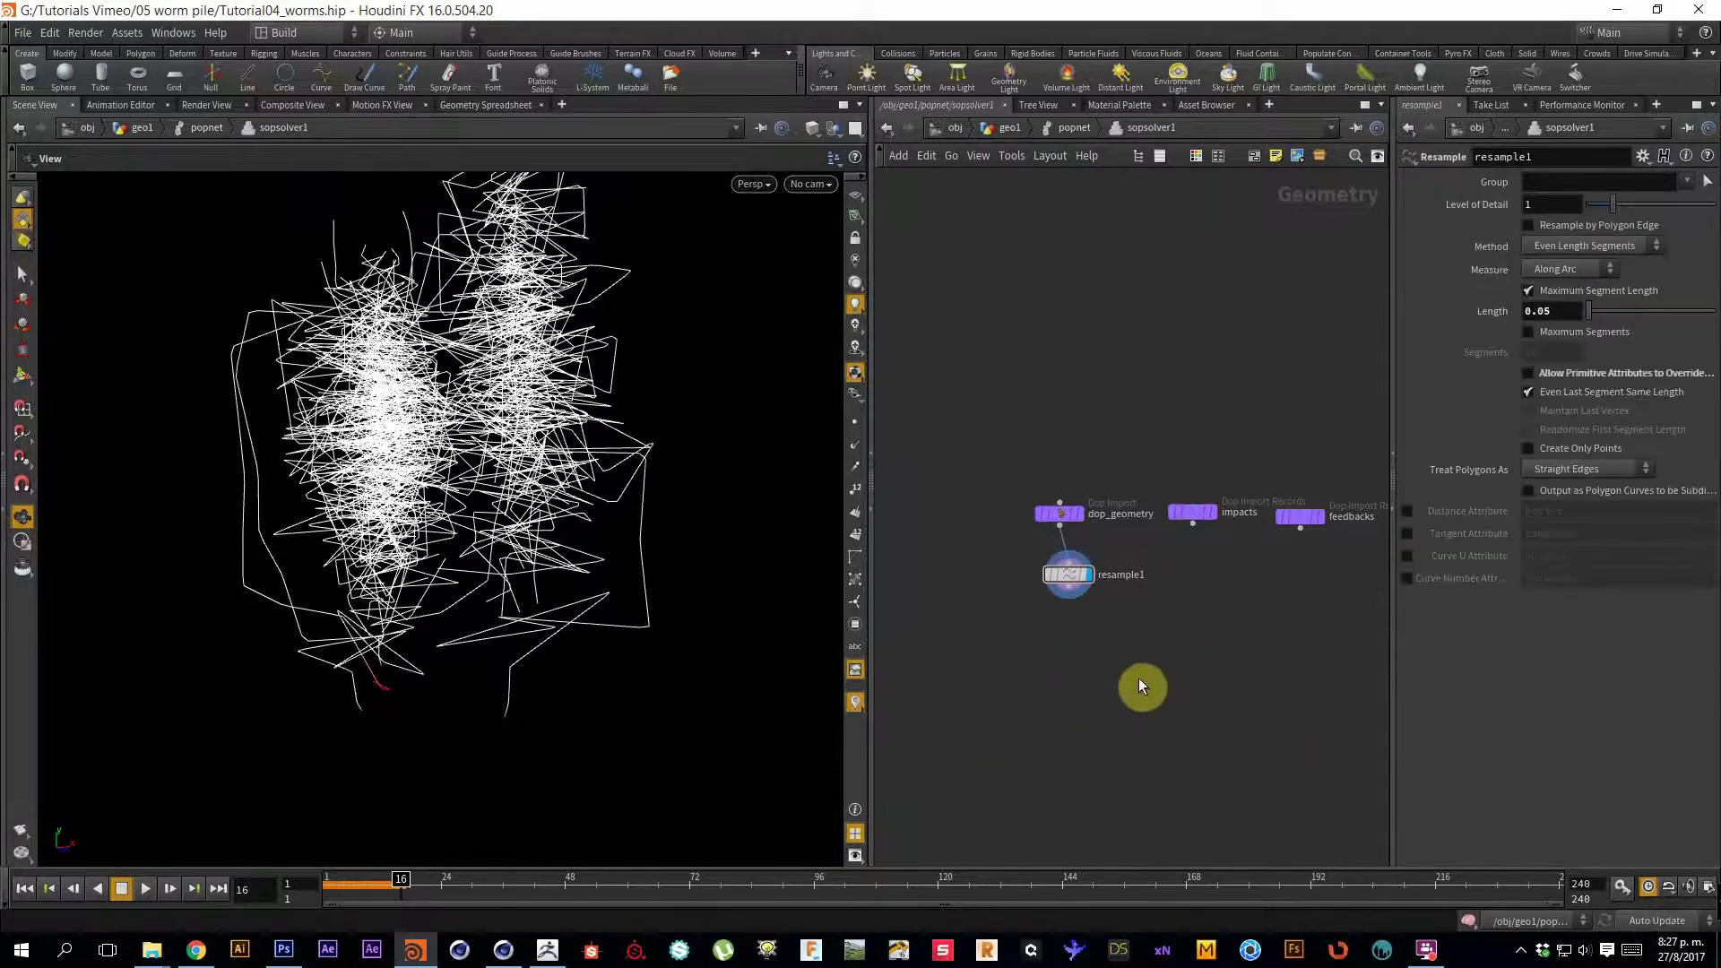
Return to the popnet level and point out the gravity1 node below popsolver.
key("u")
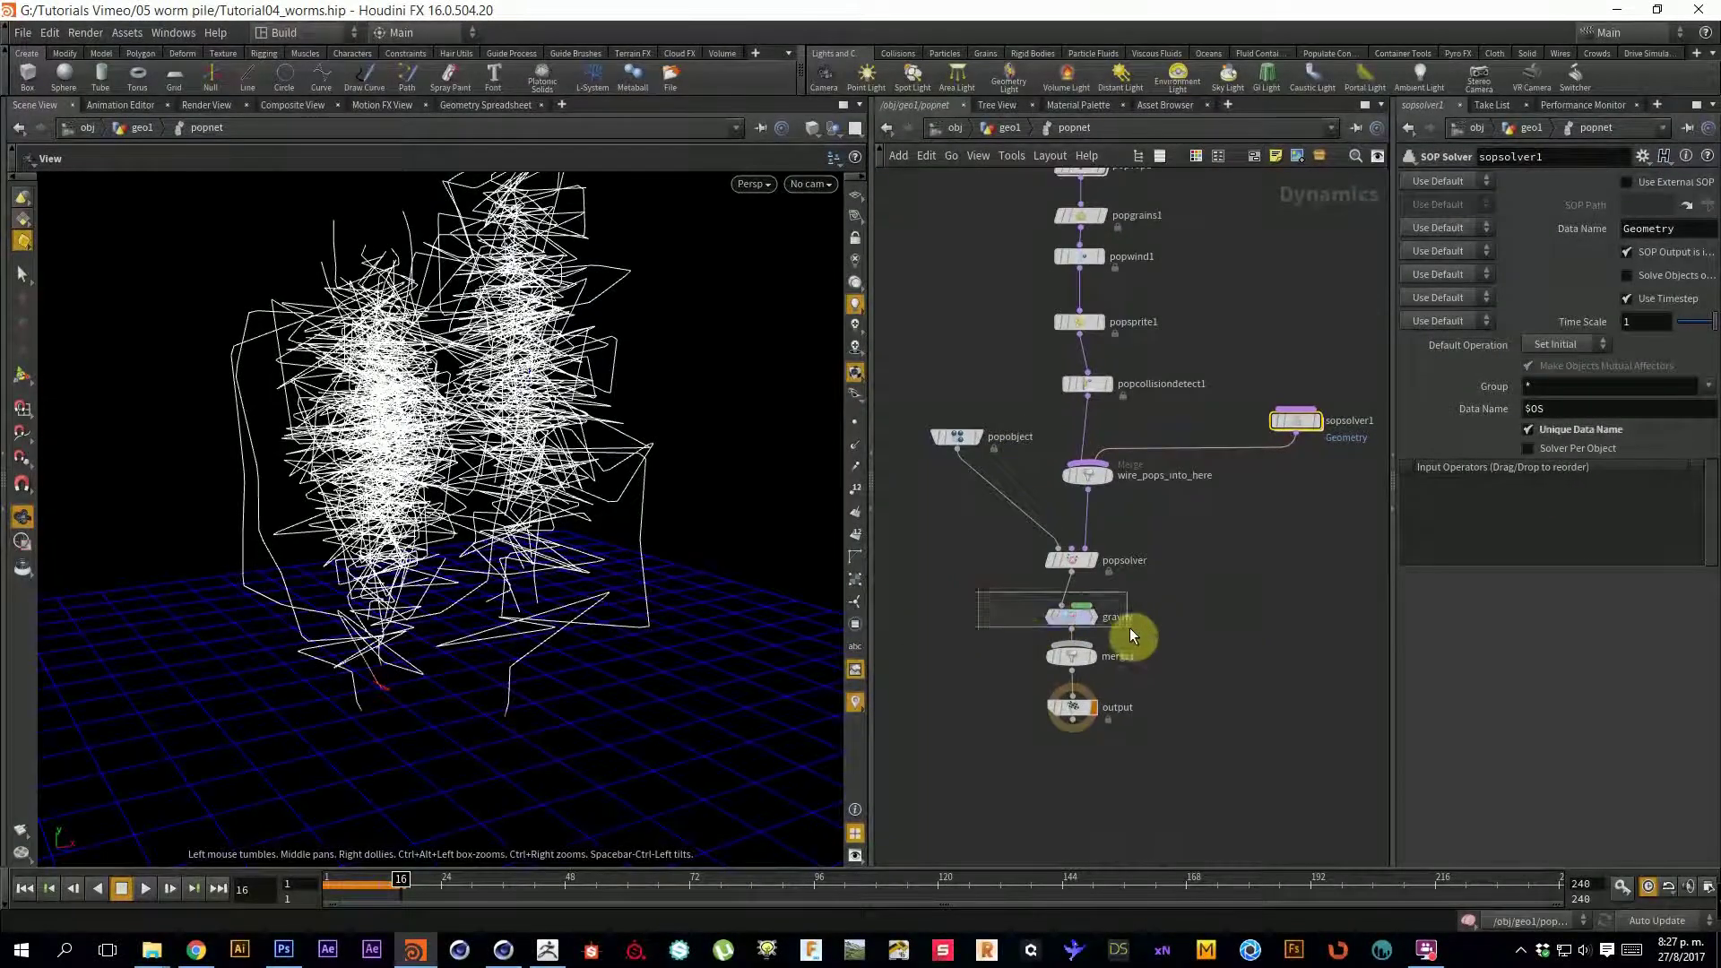
left_click_drag(1129, 628, 1131, 629)
left_click_drag(1235, 649, 1168, 651)
Go up to the geo1 level, replay the simulation from frame 1 and stop it at frame 16.
key("u")
left_click(24, 889)
left_click(145, 888)
left_click(116, 890)
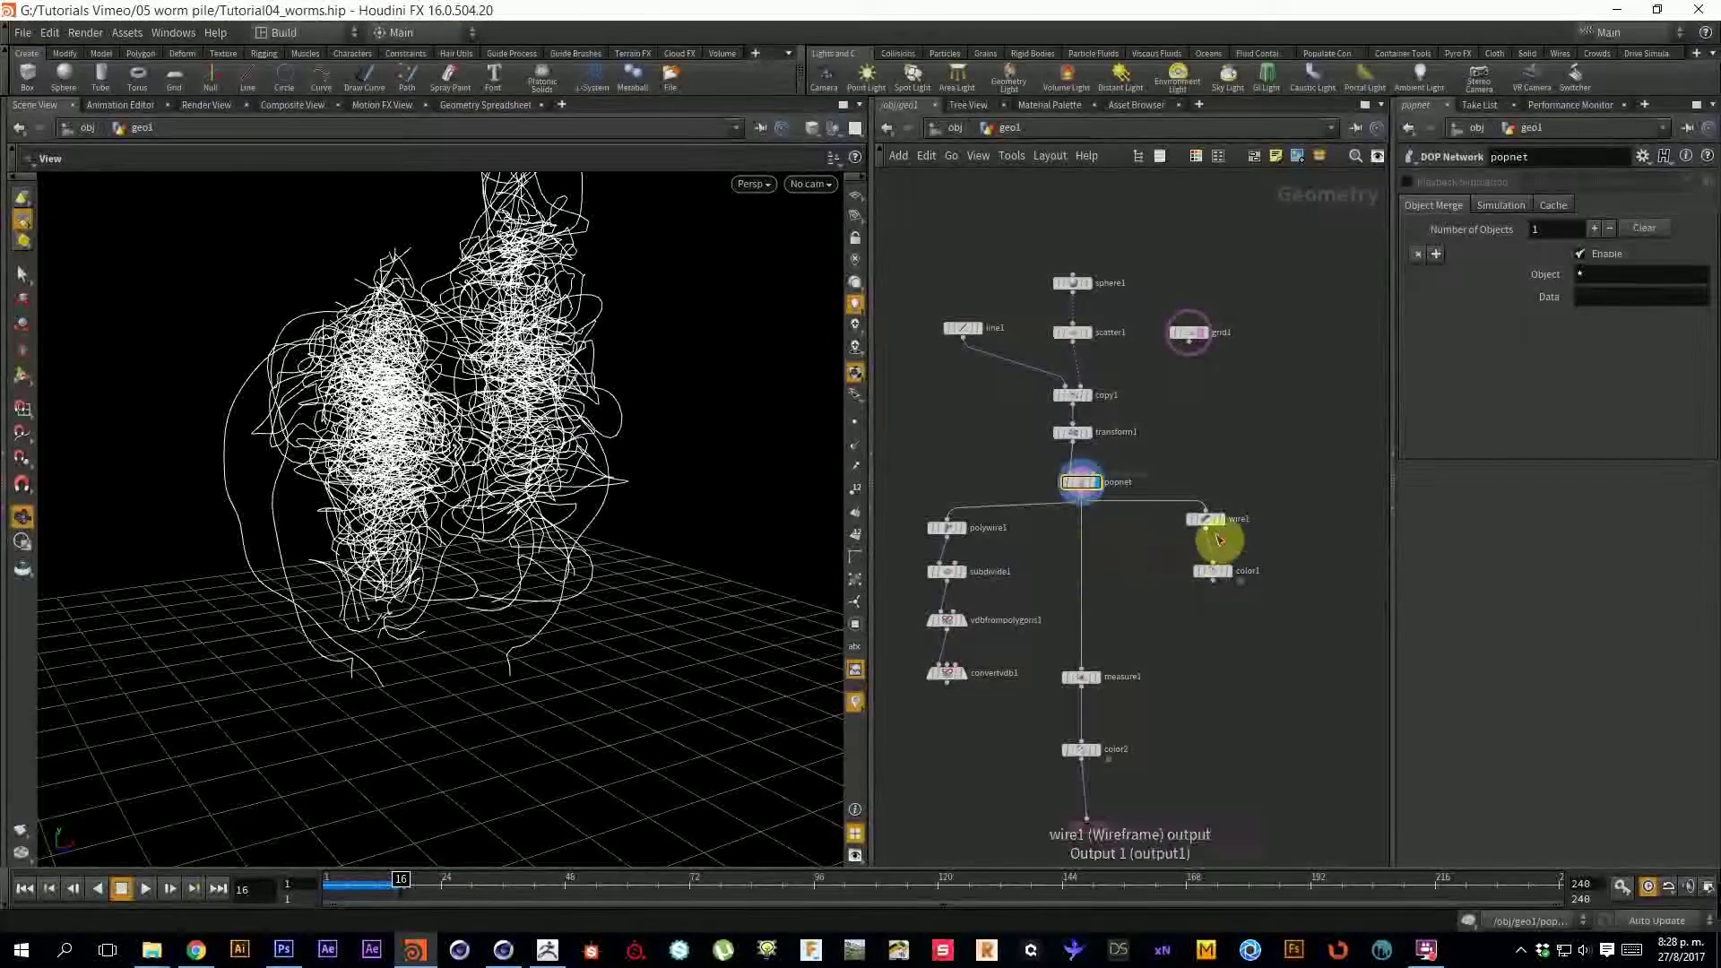
Display the wire1 node's result and set its wire radius to 0.02.
left_click_drag(1218, 539, 1213, 563)
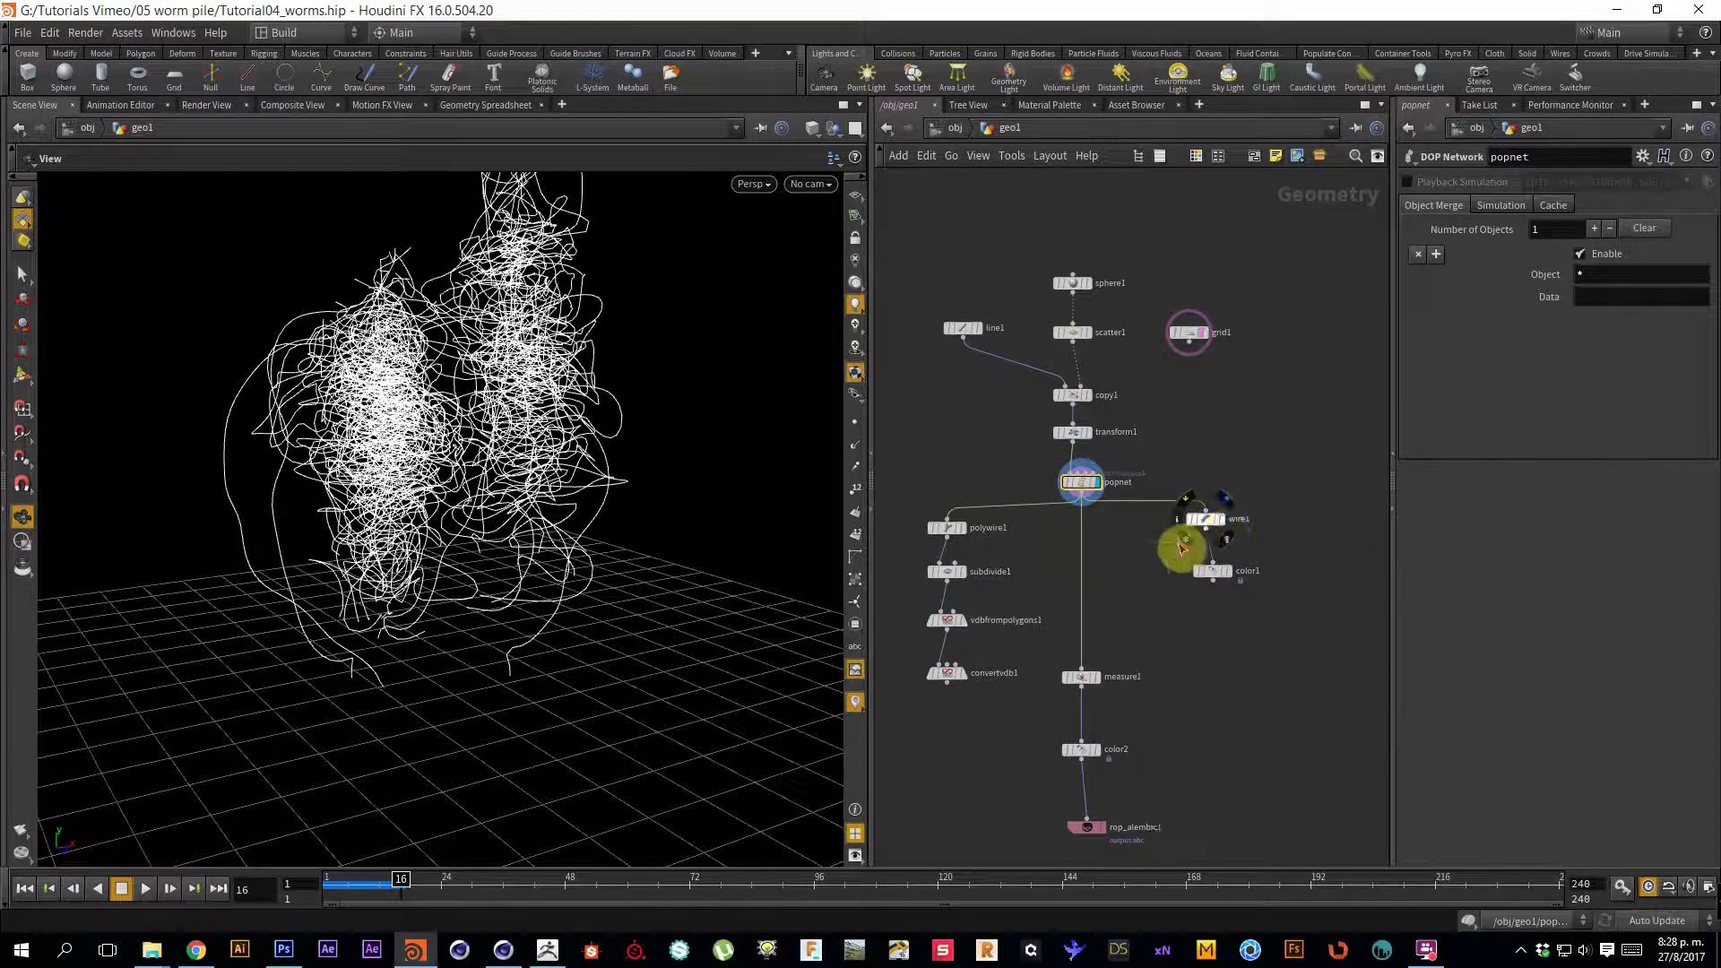
left_click(1205, 520)
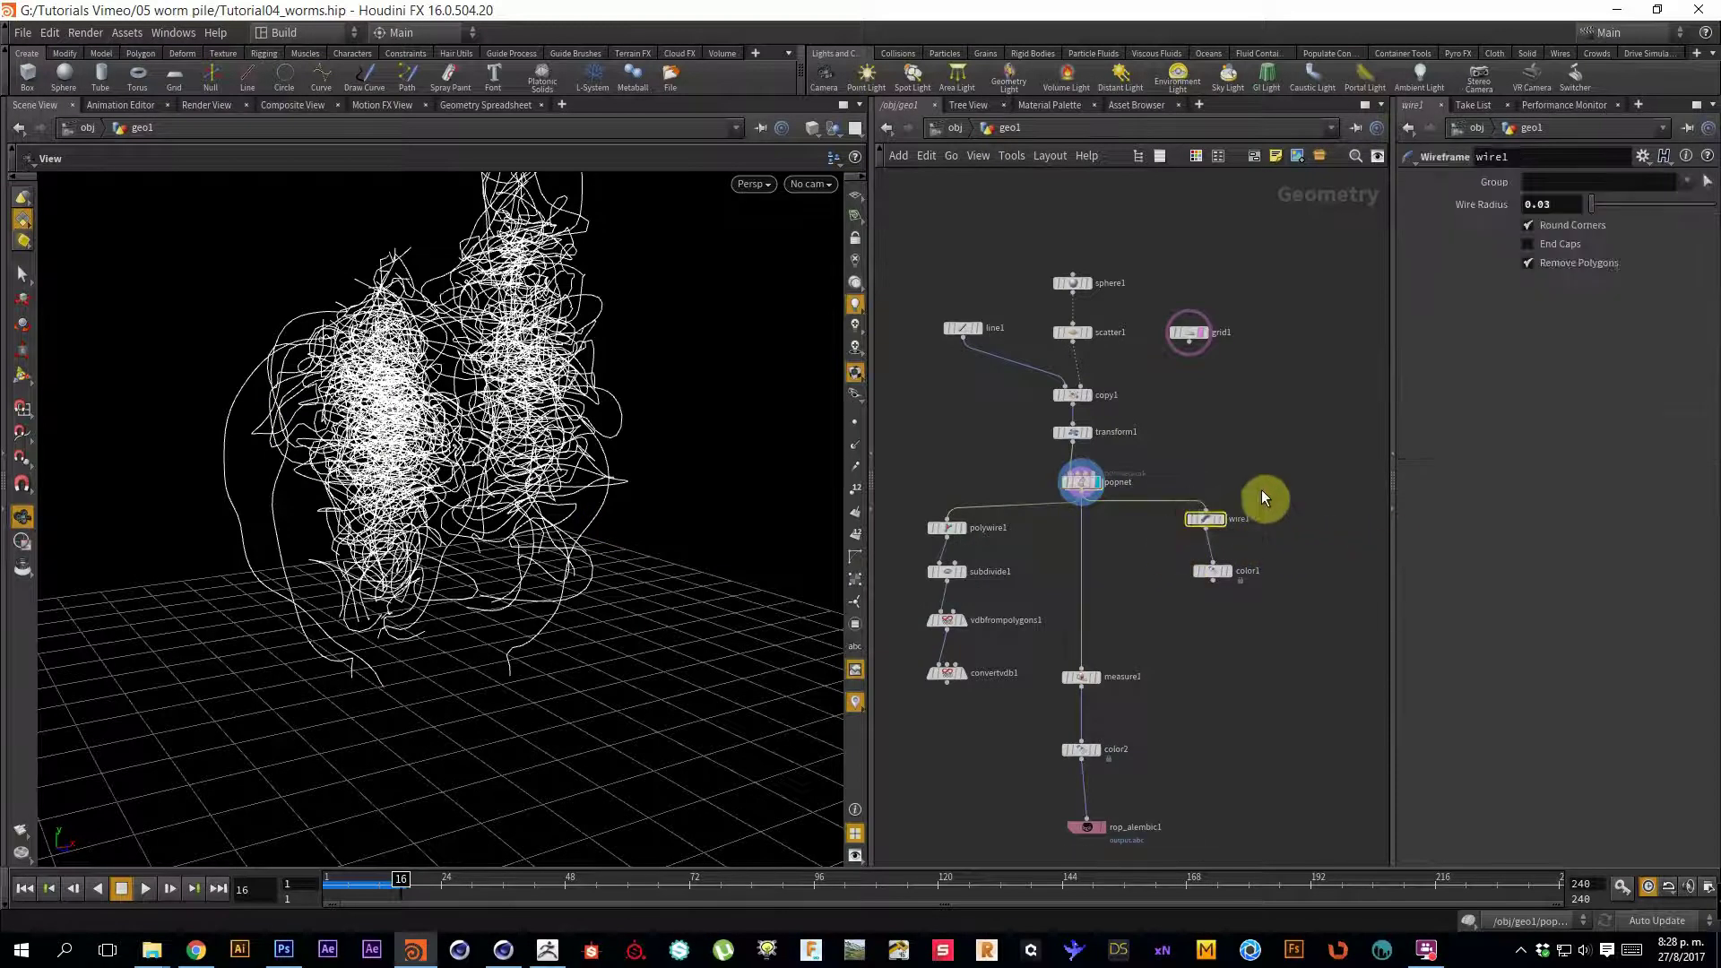
left_click(1224, 525)
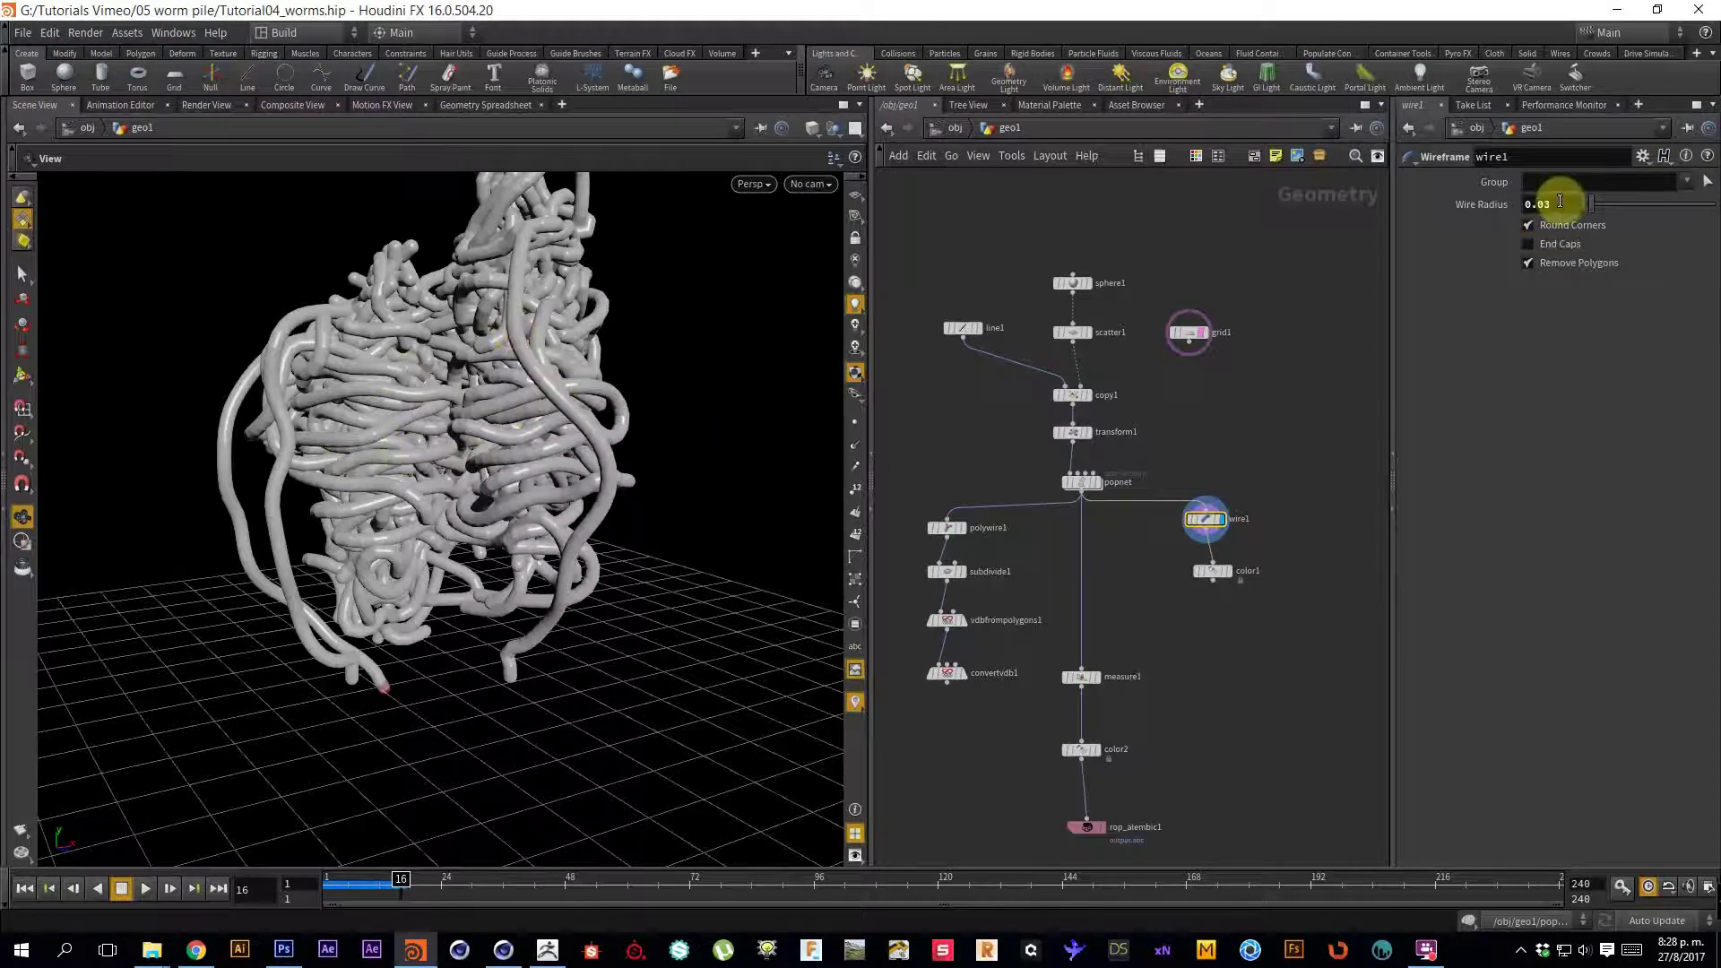
type("2")
key("Return")
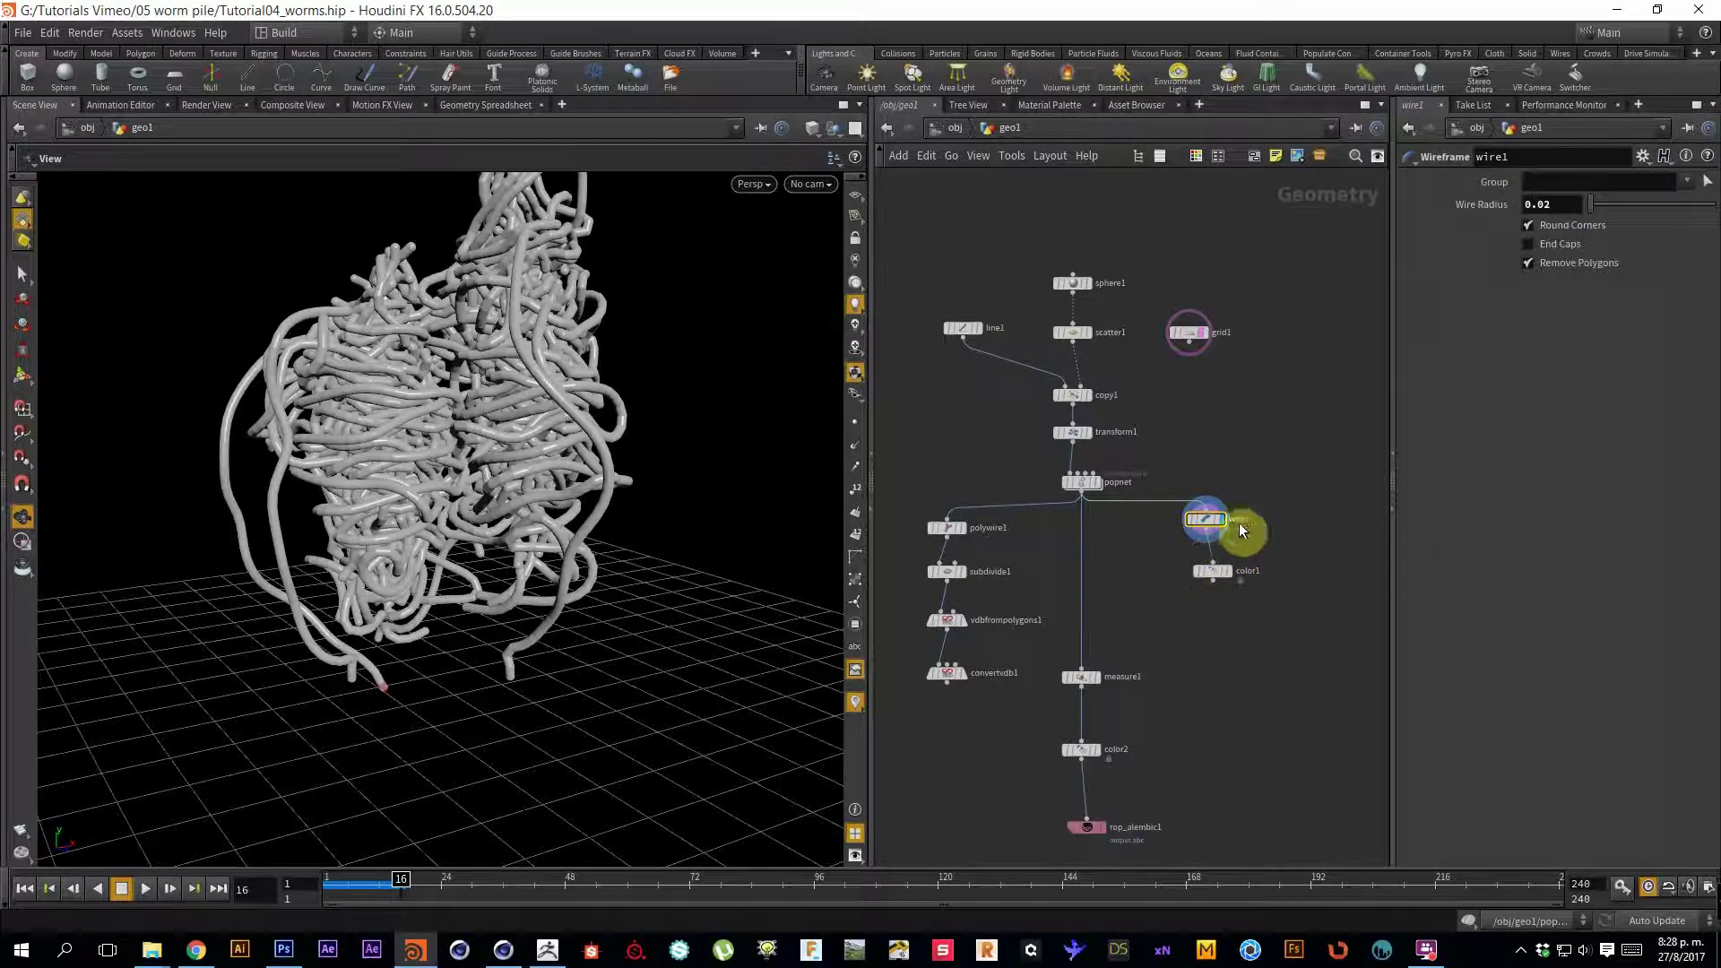
Show the option for saving wire1's geometry to a file, and display the result of the polywire1 branch.
right_click(1204, 522)
mouse_move(1240, 687)
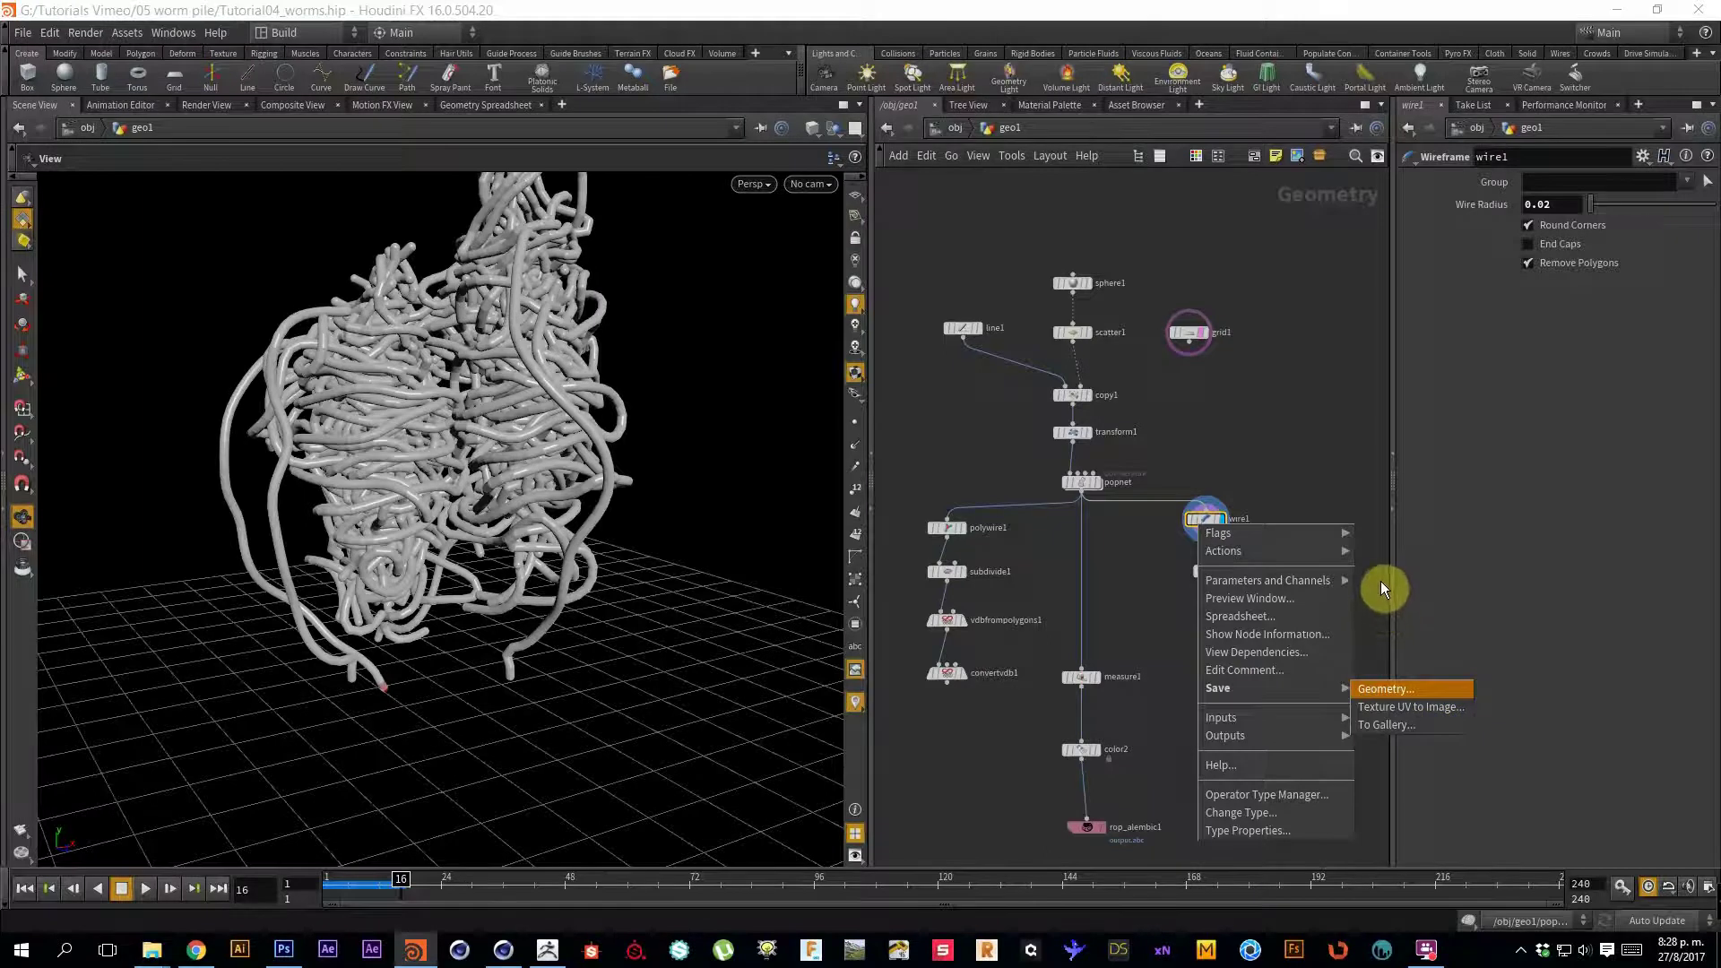
left_click(964, 533)
left_click_drag(885, 467, 967, 544)
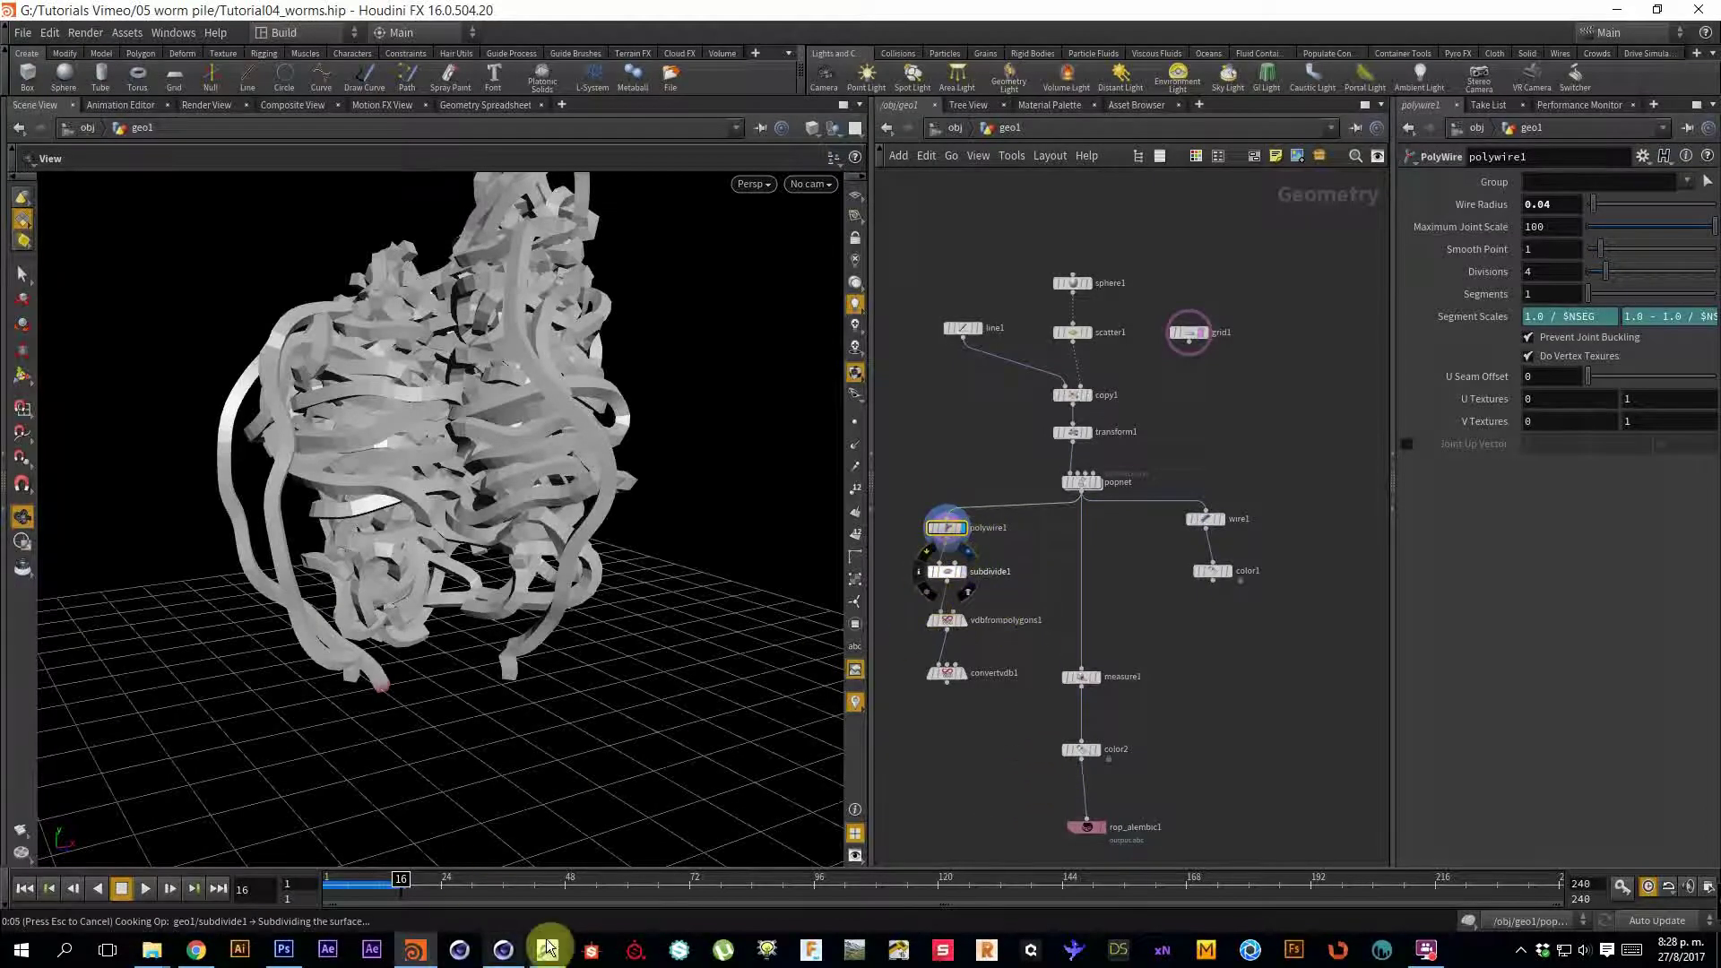
Switch to Cinema 4D to show the Sweep and Loft generators for the imported splines, and return to Houdini.
left_click(518, 958)
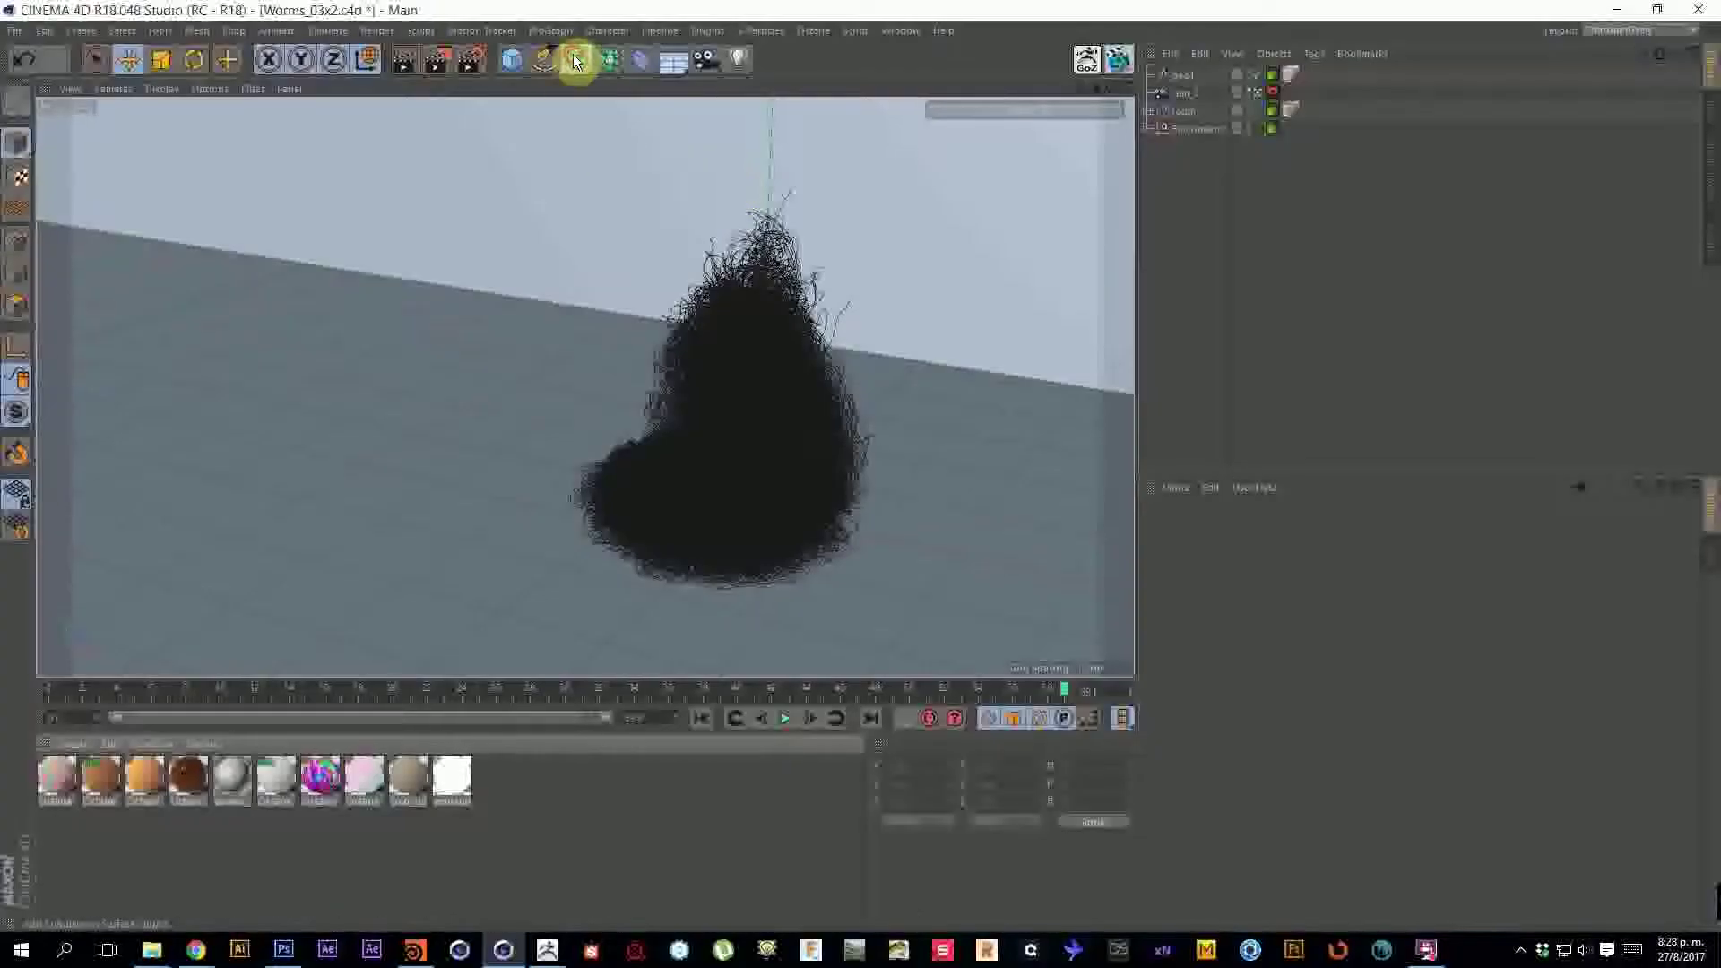
left_click(579, 58)
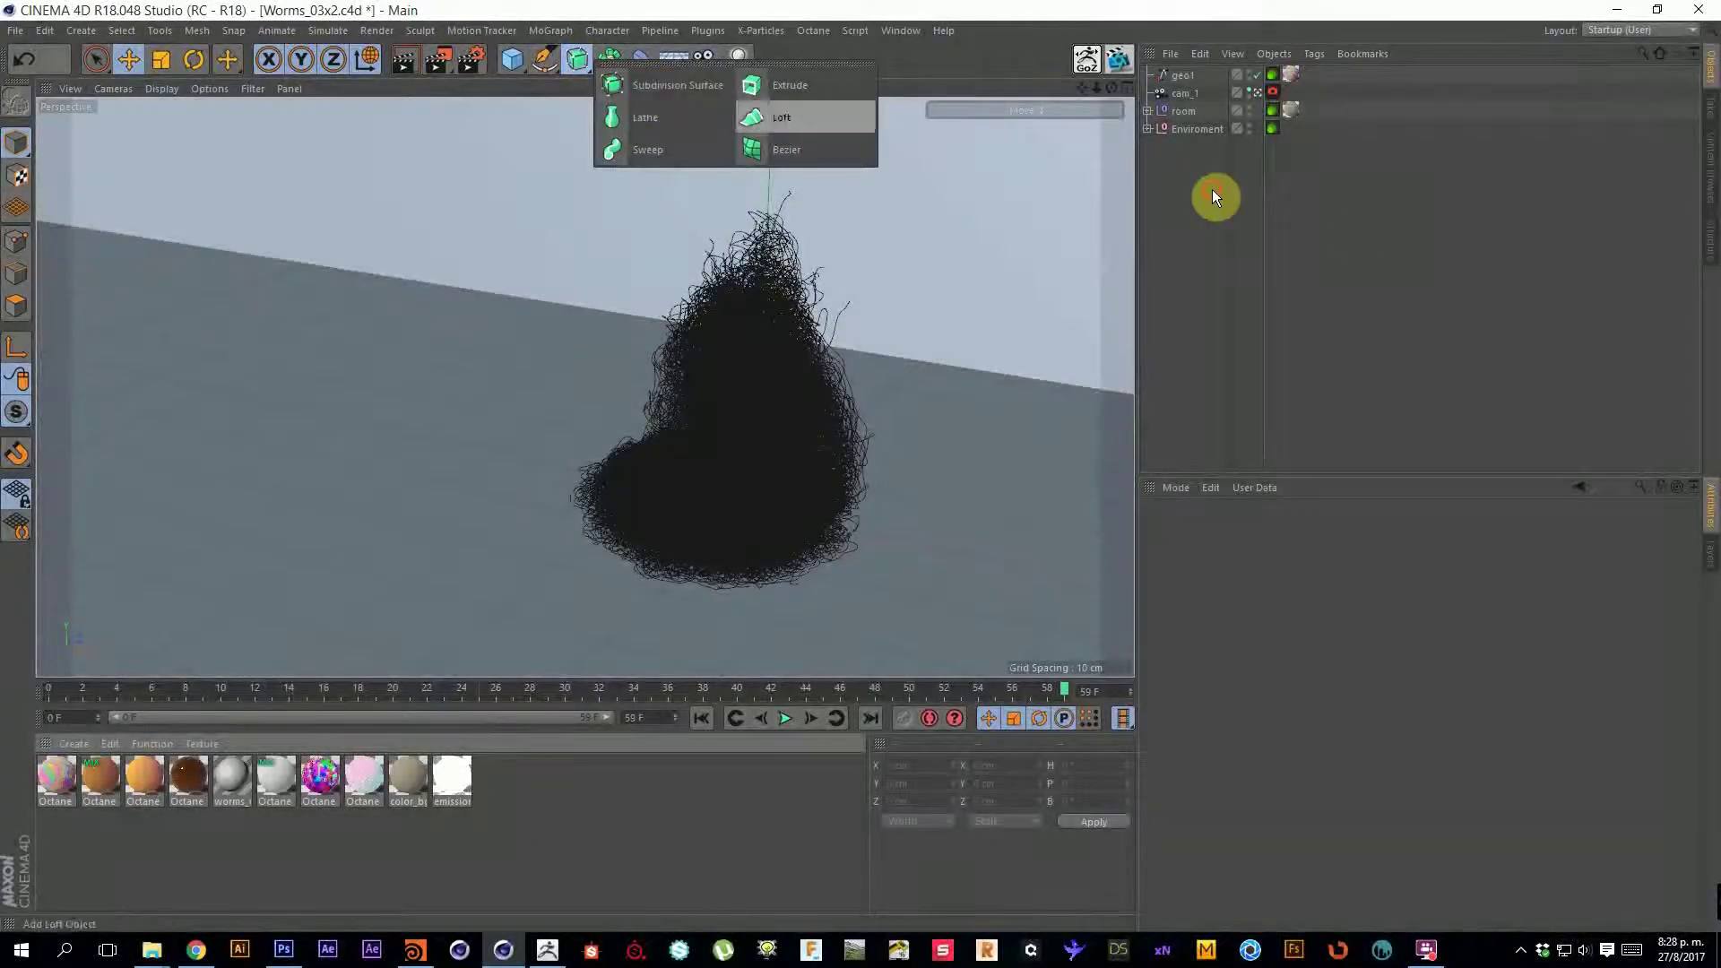
key("alt+Tab")
Inspect the subdivide1 result, display the vdbfrompolygons1 node, and select convertvdb1 to show its settings.
left_click_drag(467, 313, 984, 580)
right_click_drag(594, 394, 611, 498)
left_click_drag(614, 465, 968, 522)
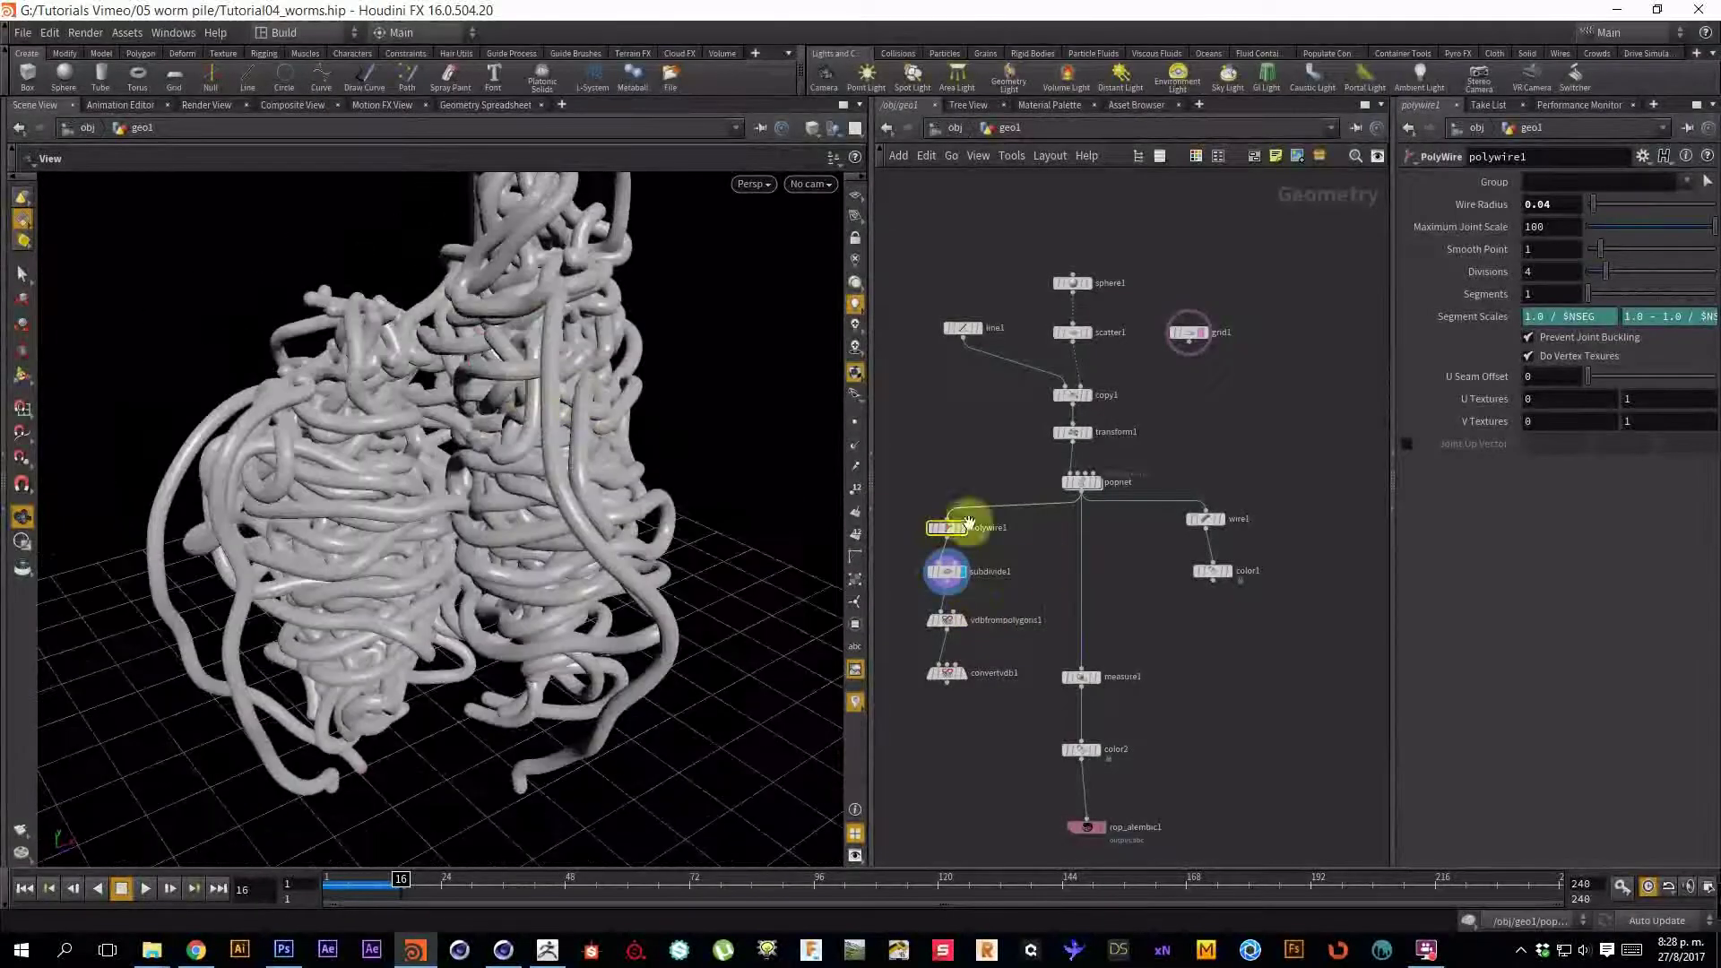
left_click(961, 621)
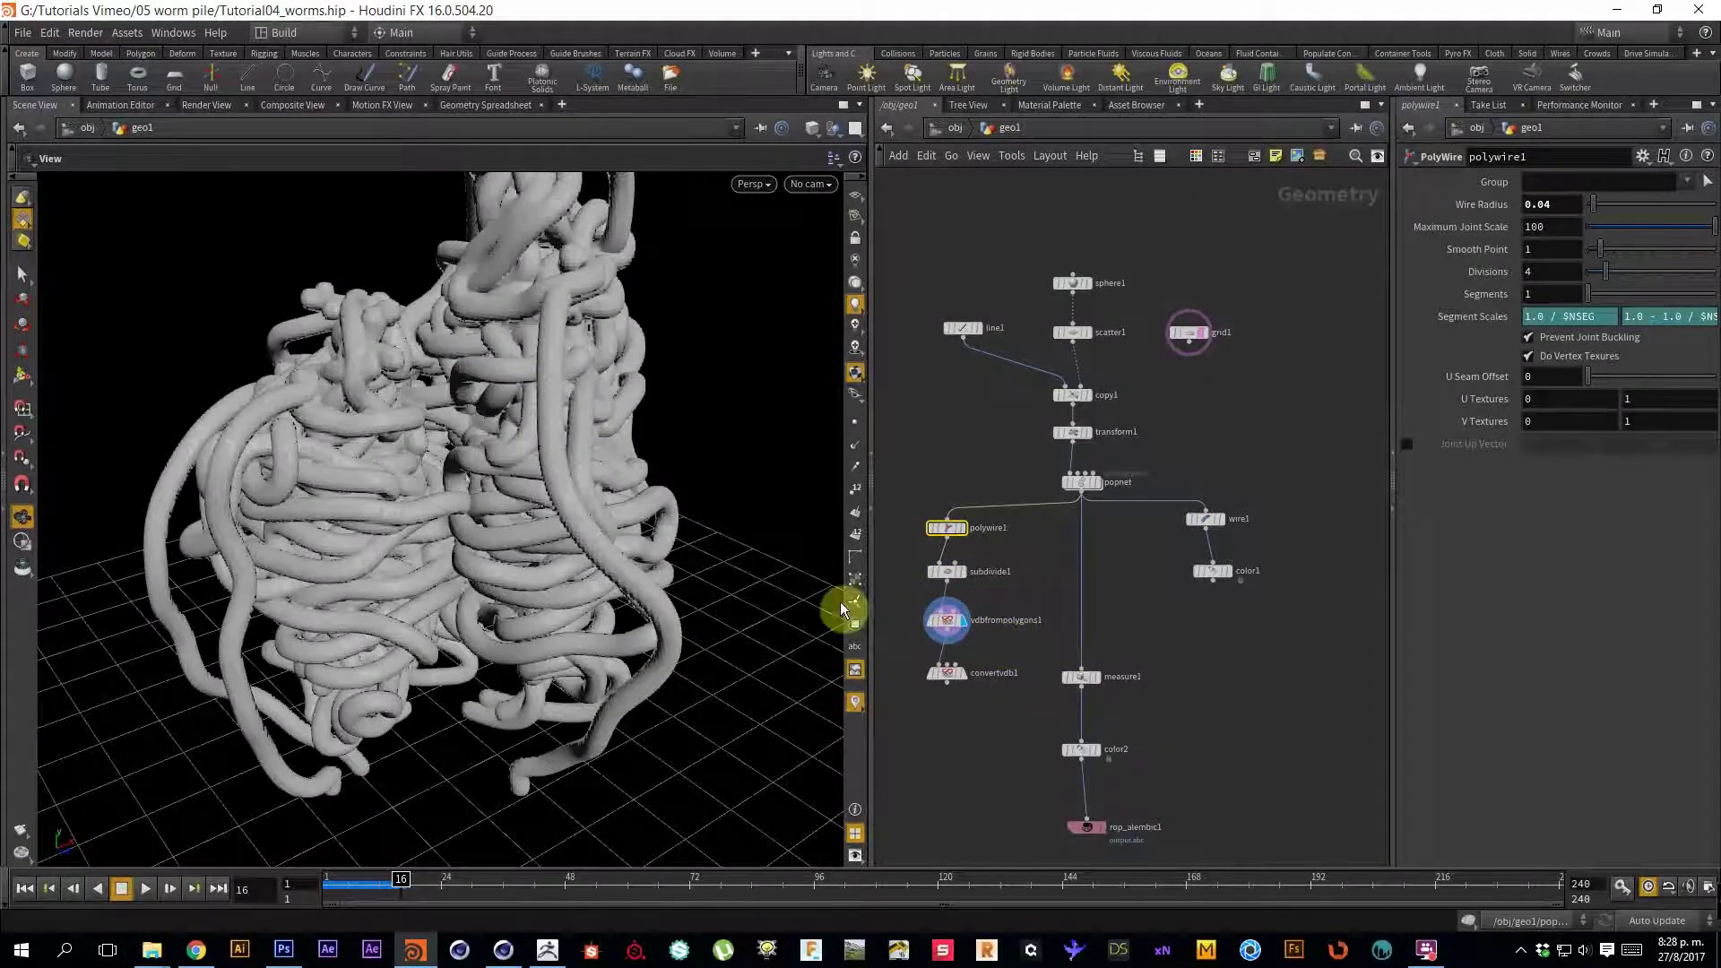
left_click(947, 673)
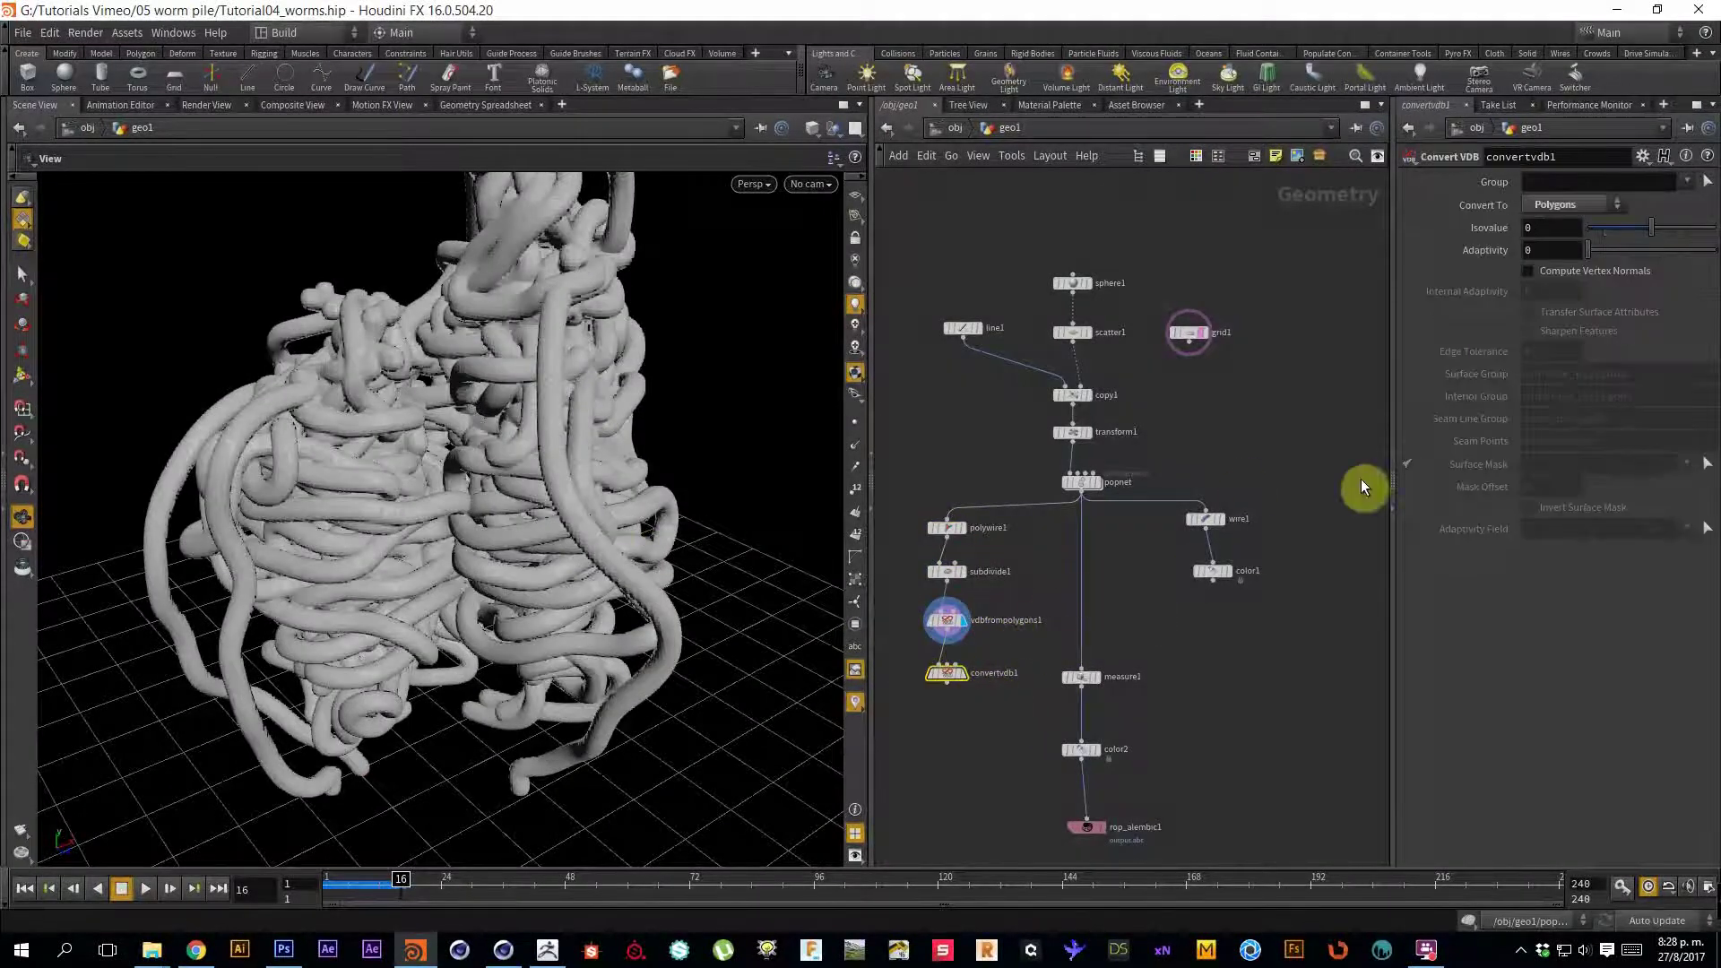
Switch to ZBrush and swell part of a worm near the top of the pile with the Inflat brush.
left_click(548, 950)
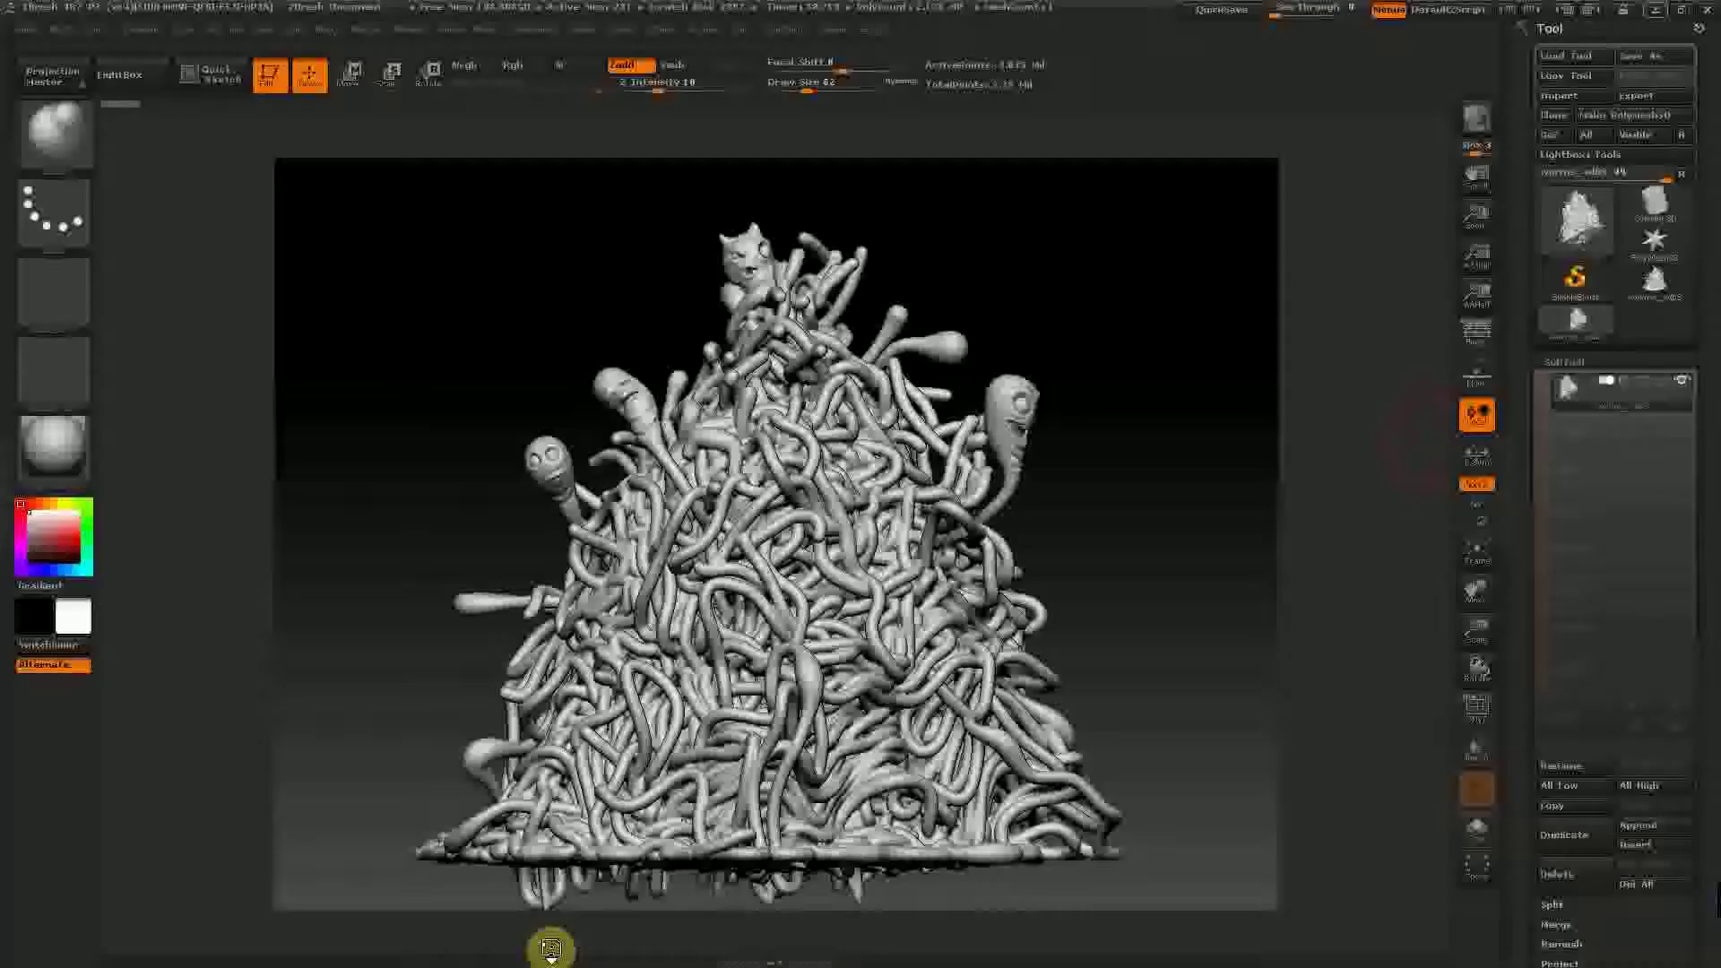
mouse_move(1152, 530)
left_mouse_down()
mouse_move(1213, 561)
mouse_move(1158, 543)
left_mouse_up()
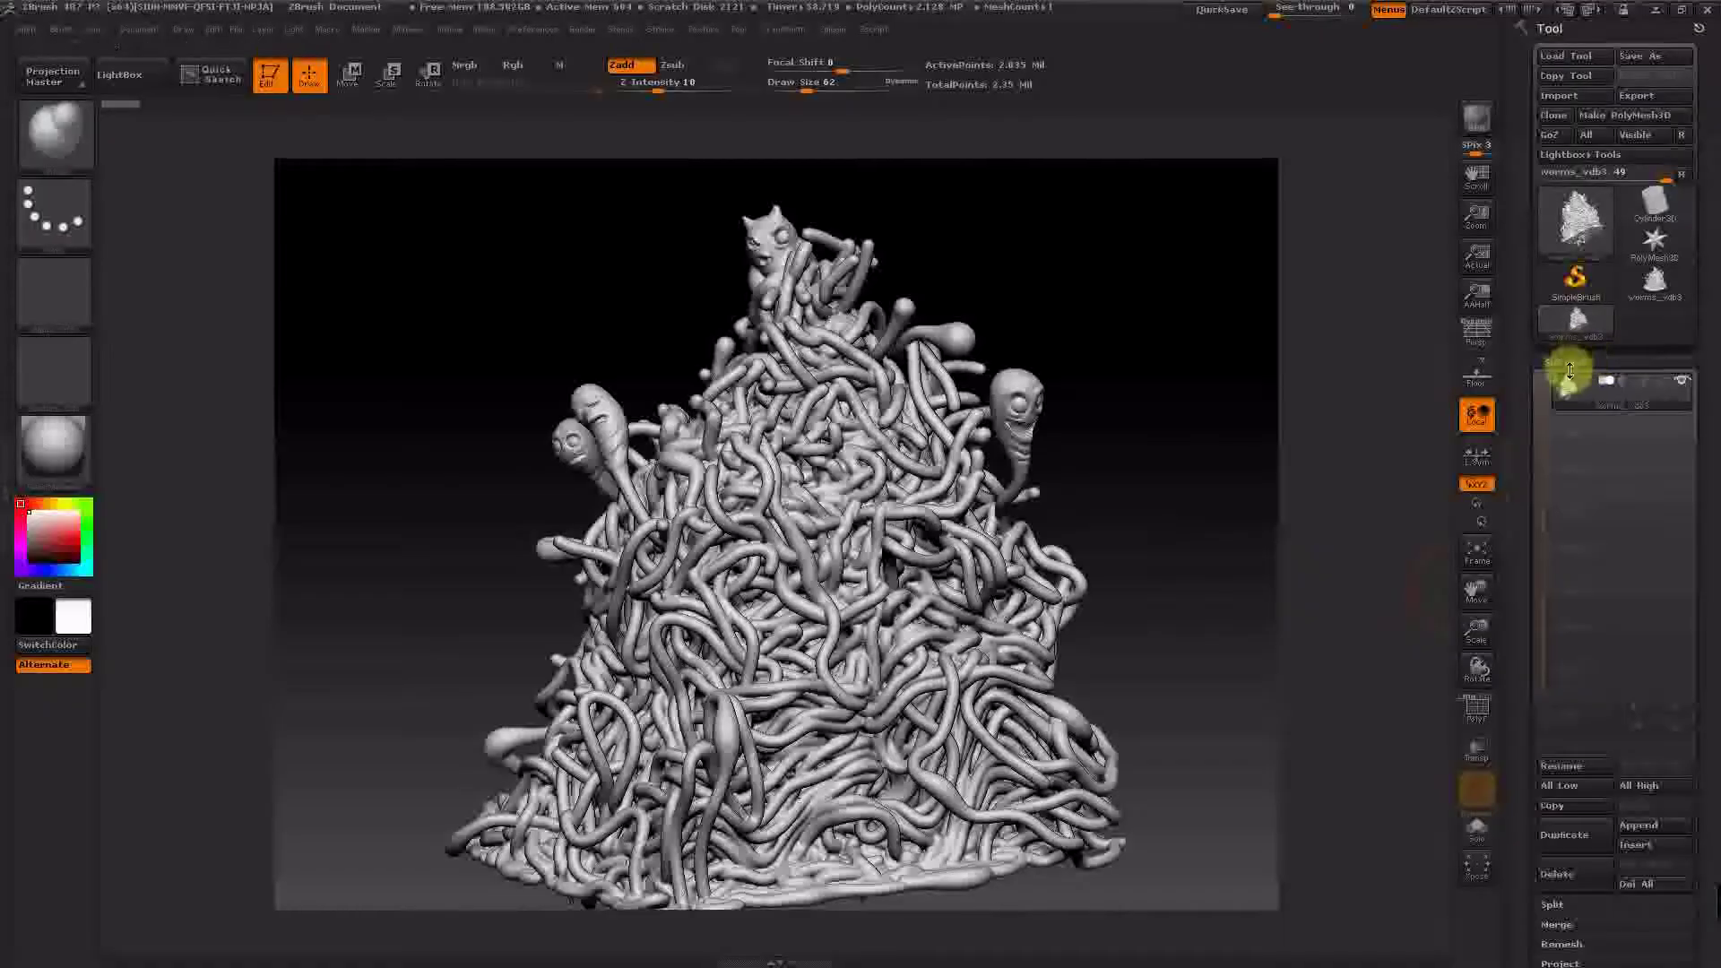
left_click(1568, 364)
key("b")
key("Escape")
key("space")
left_click_drag(472, 565, 696, 515)
left_click_drag(1114, 457, 630, 599)
Show the worm mesh's DynaMesh settings and inspect the pile from another side.
left_click(1570, 384)
left_click(1564, 319)
left_click(1562, 319)
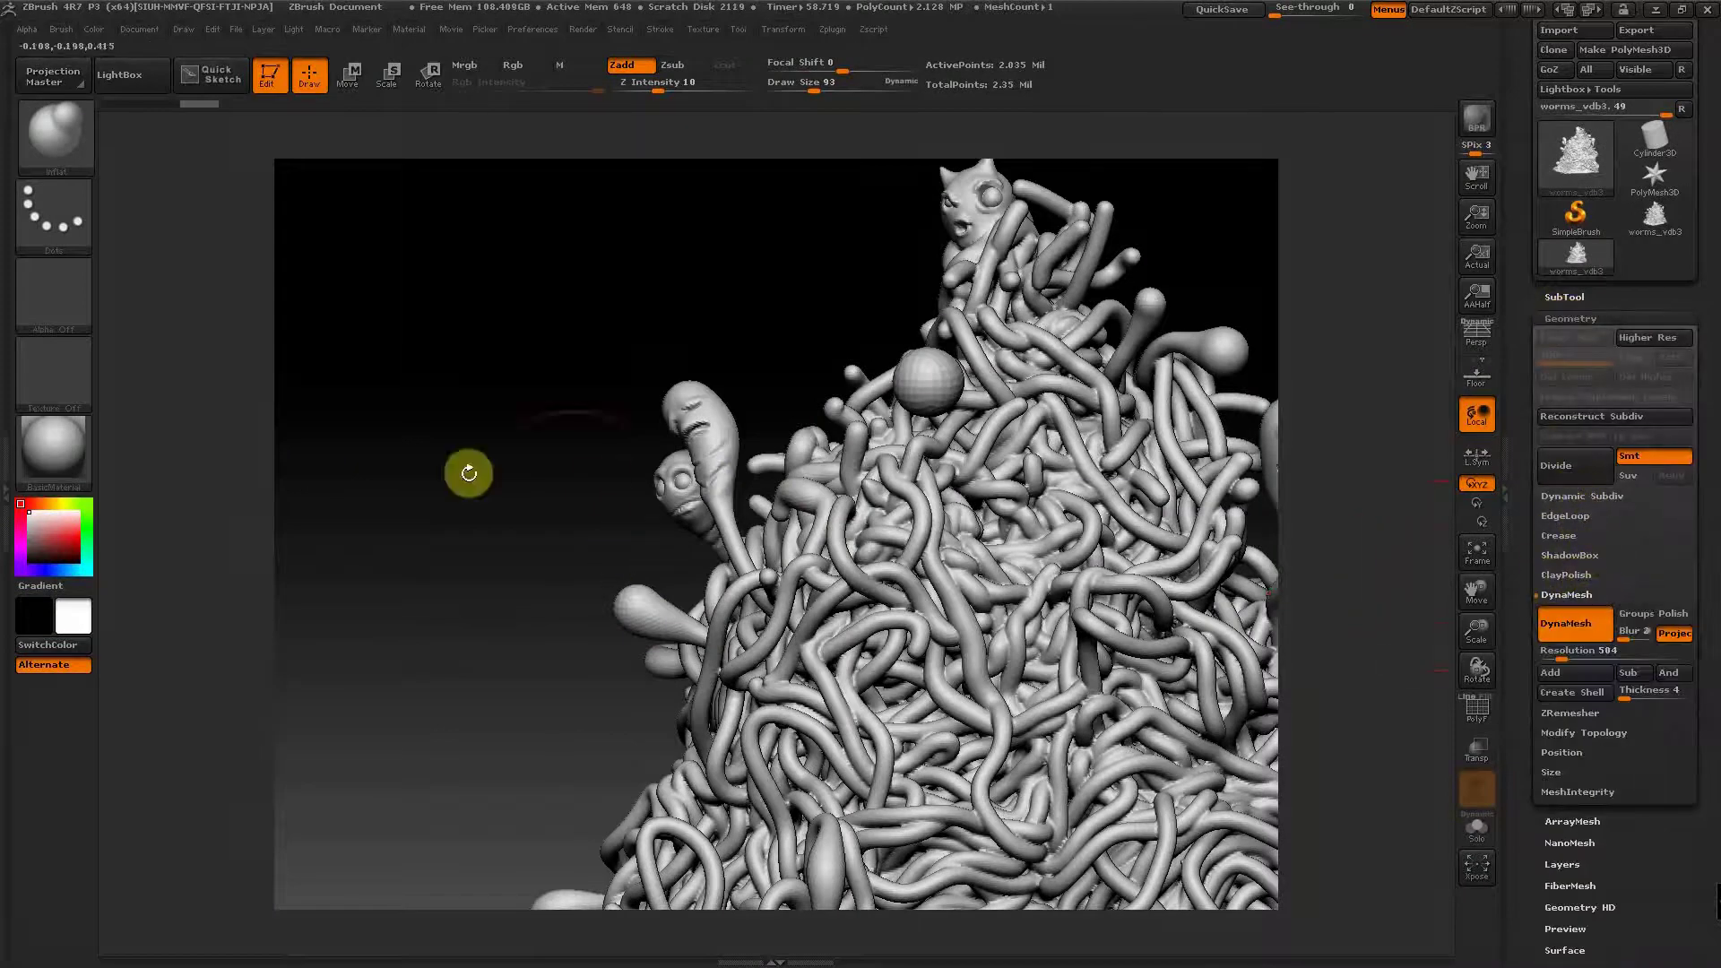
key("space")
mouse_move(472, 488)
left_mouse_down()
mouse_move(511, 495)
mouse_move(432, 464)
mouse_move(387, 508)
mouse_move(473, 388)
mouse_move(502, 380)
mouse_move(465, 377)
mouse_move(1210, 361)
mouse_move(1168, 388)
mouse_move(1018, 388)
mouse_move(1161, 437)
mouse_move(1180, 331)
mouse_move(1290, 300)
mouse_move(1195, 300)
mouse_move(1191, 449)
mouse_move(1219, 427)
mouse_move(1192, 511)
mouse_move(1221, 502)
mouse_move(1141, 526)
mouse_move(1190, 575)
mouse_move(983, 588)
mouse_move(982, 613)
left_mouse_up()
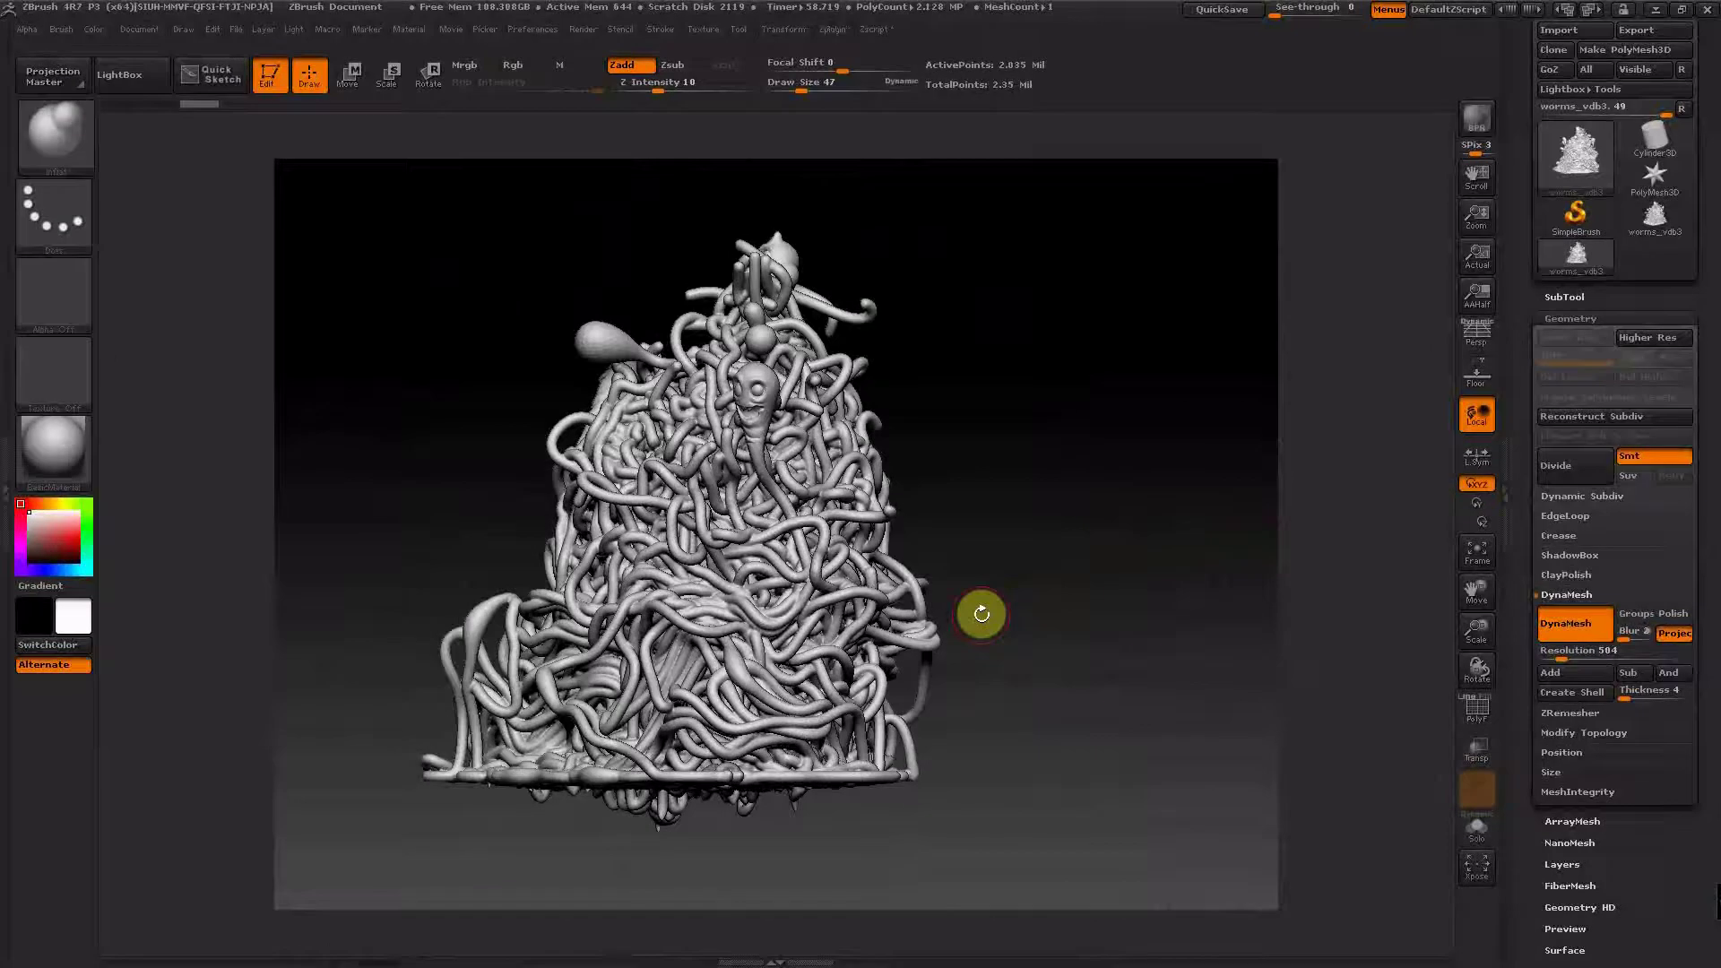
Thicken the worm hanging at the pile's lower right with the Inflat brush.
key("b")
key("Escape")
key("space")
mouse_move(995, 646)
left_mouse_down()
mouse_move(1032, 646)
mouse_move(1018, 660)
mouse_move(545, 578)
left_mouse_up()
Thicken all the worms with the Inflate Balloon deformation and inspect the result up close.
scroll(1640, 806, "down", 5)
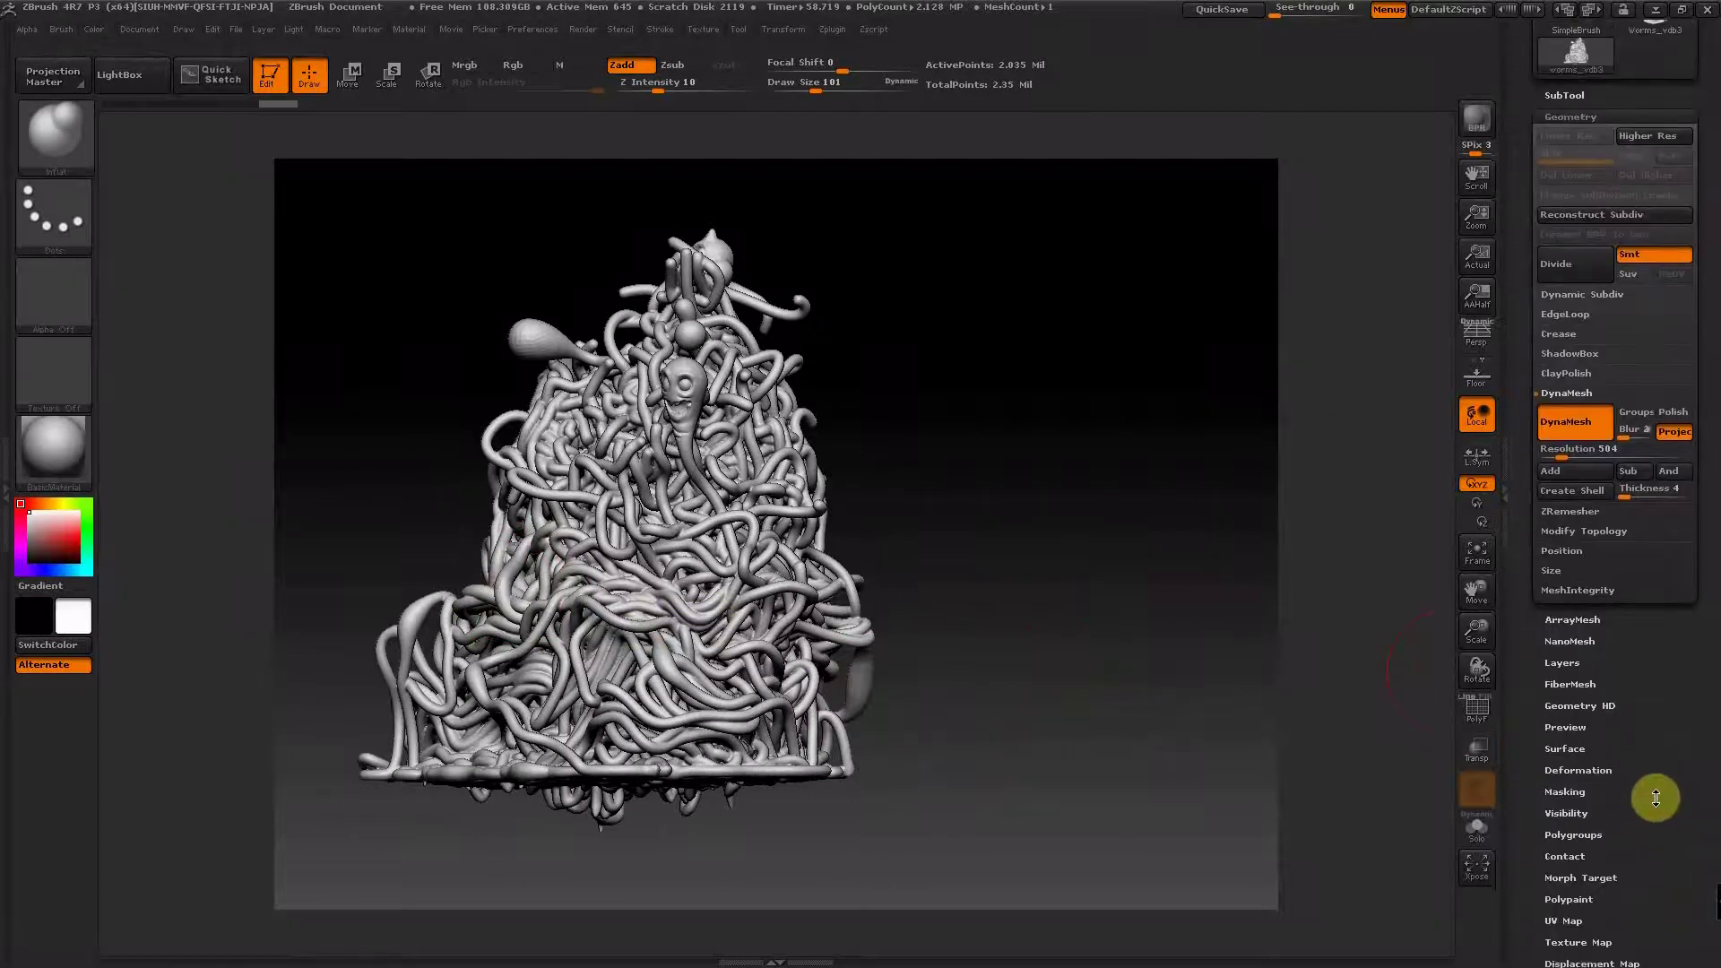
left_click(1577, 768)
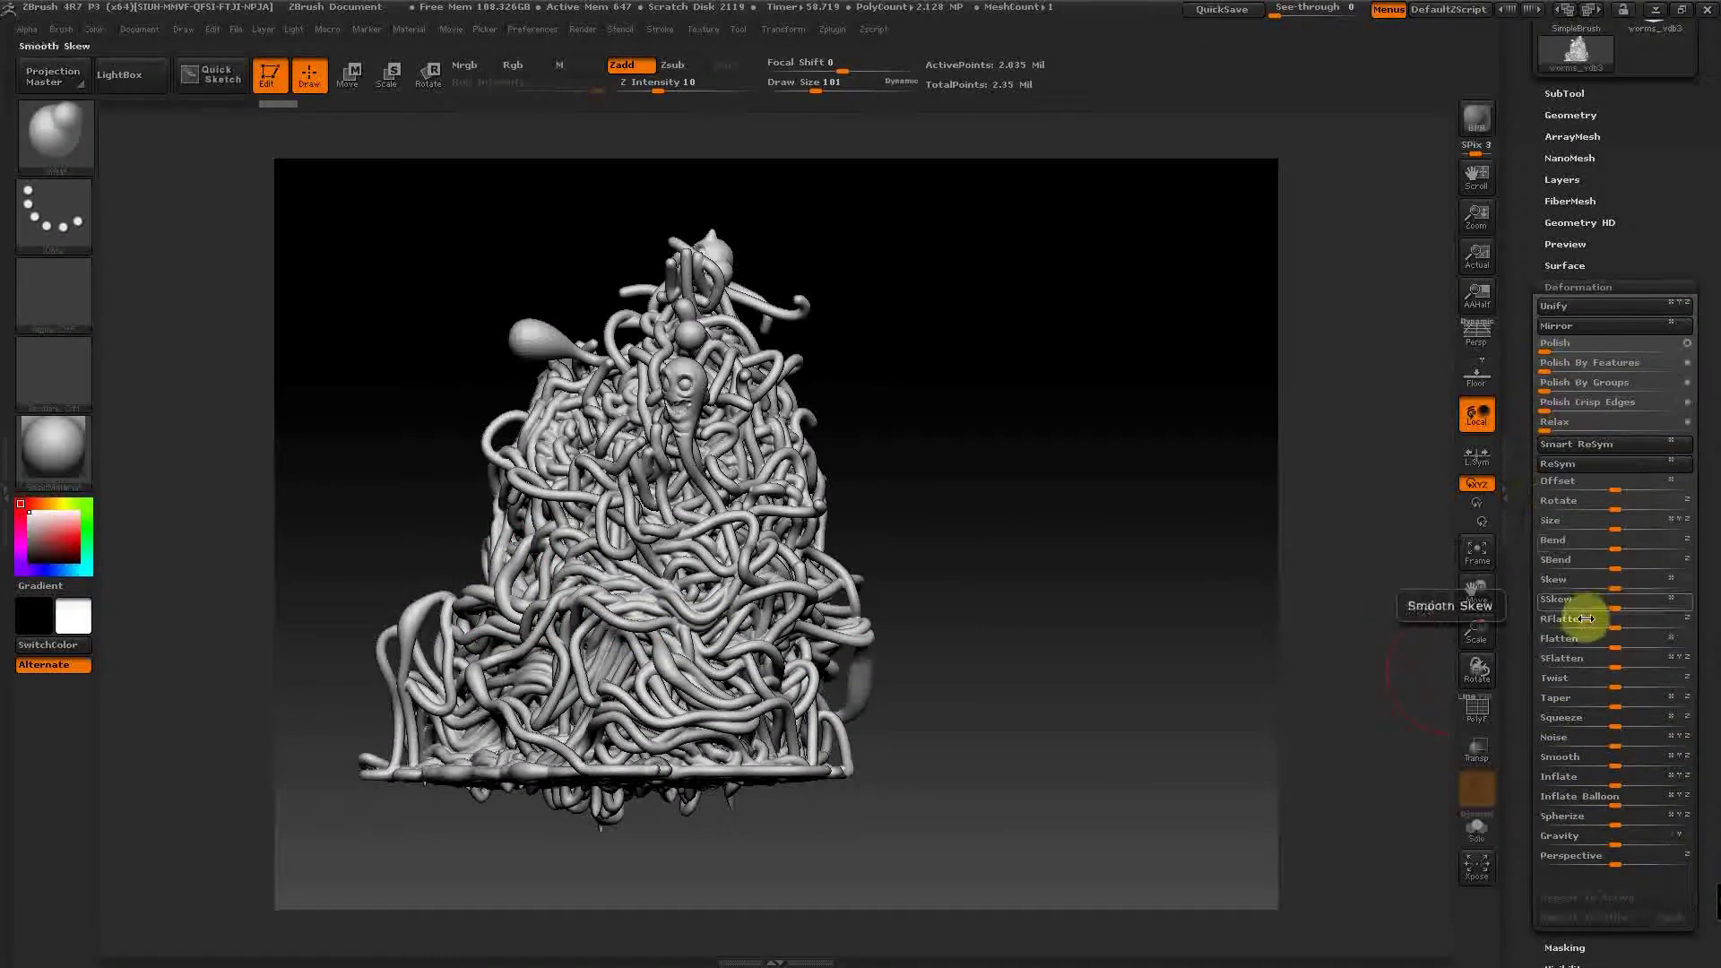
left_click(1612, 796)
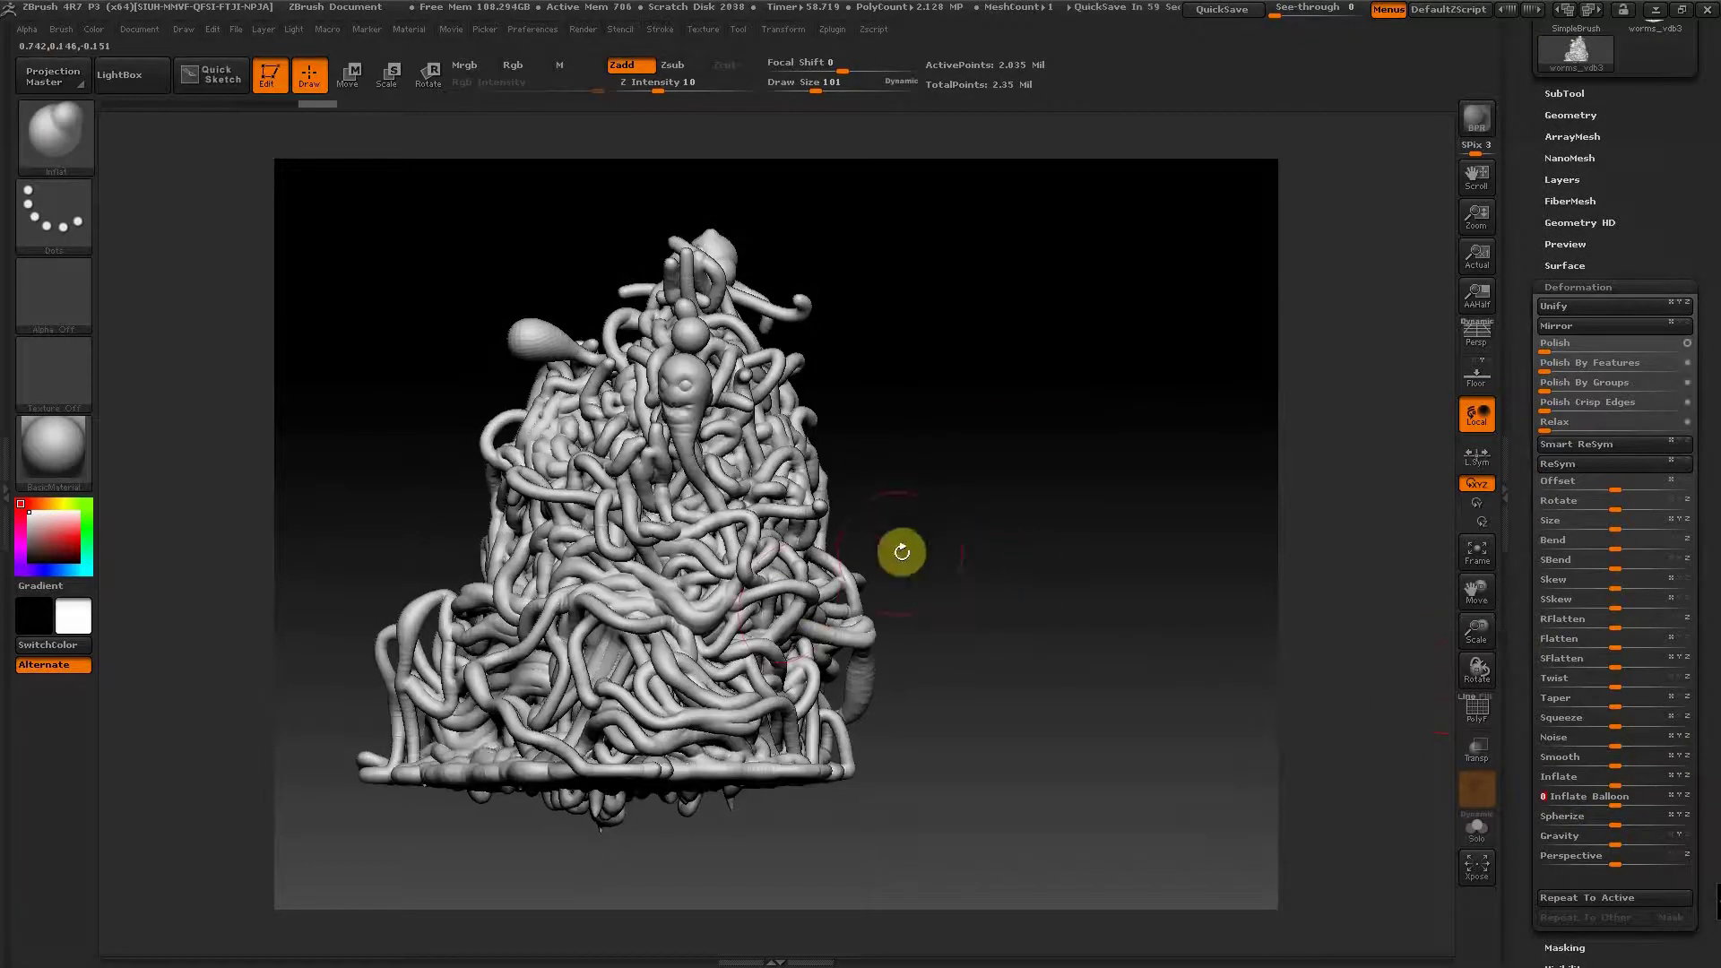
mouse_move(989, 520)
left_mouse_down("alt")
mouse_move(960, 507)
mouse_move(1037, 534)
mouse_move(532, 446)
left_mouse_up("alt")
key("space")
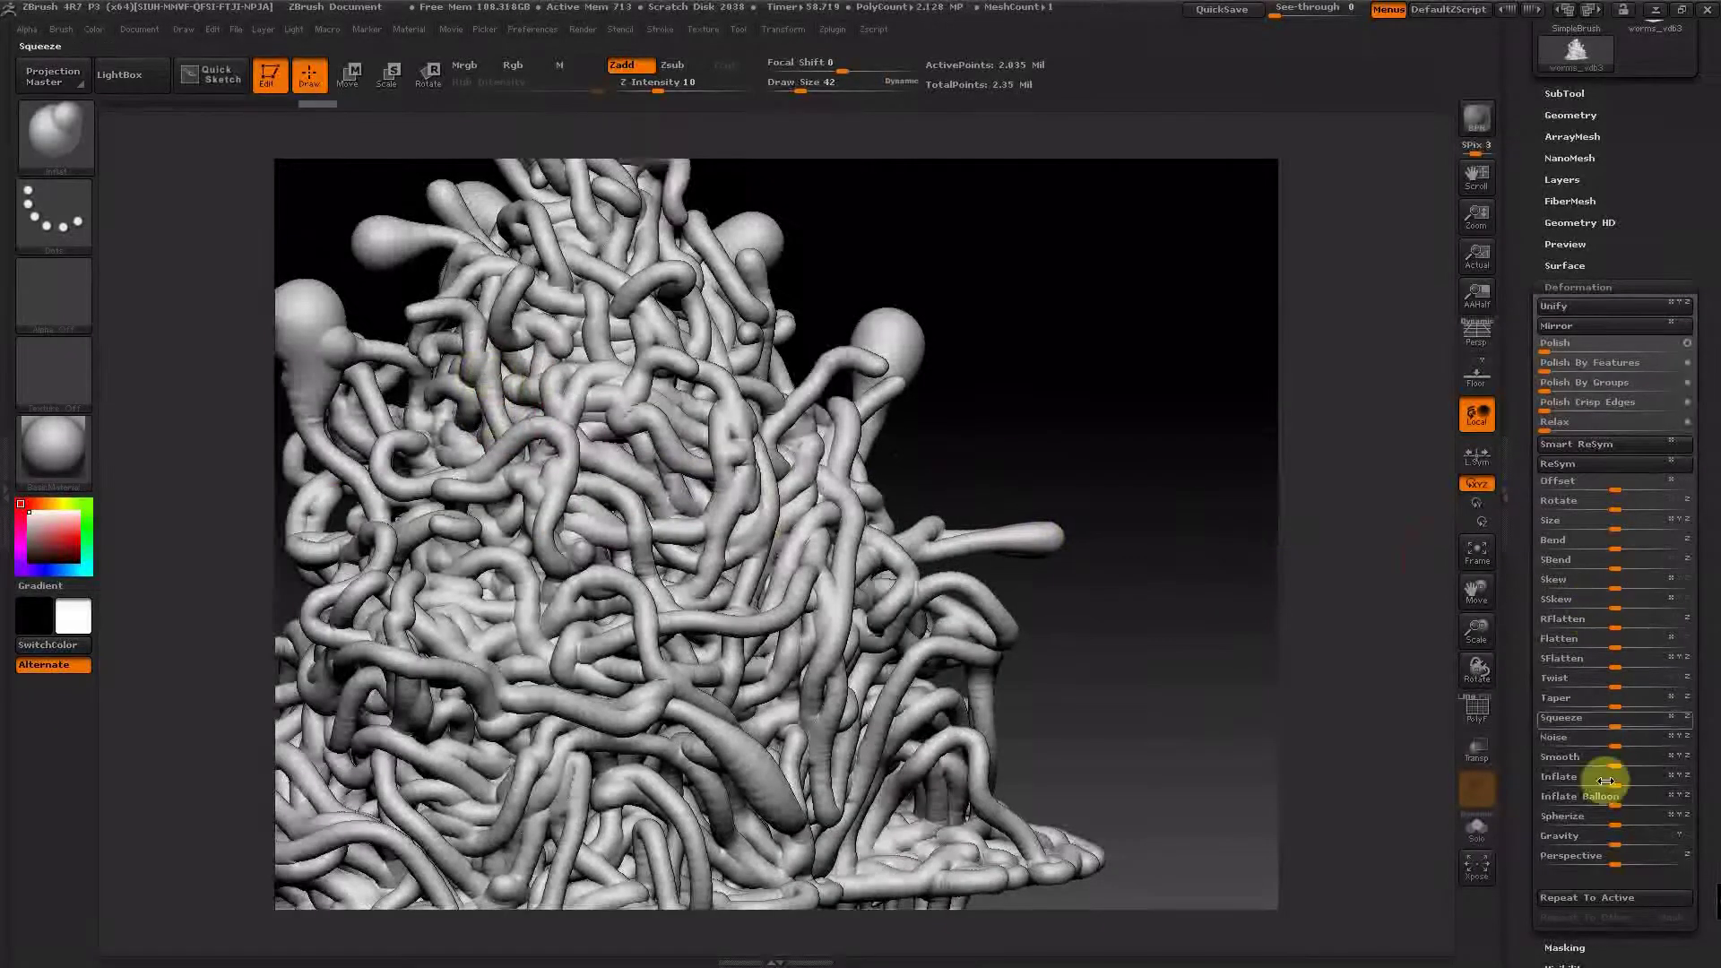
Swell the whole worm mesh further with the Inflate deformation.
left_click_drag(1607, 791, 1617, 783)
key("space")
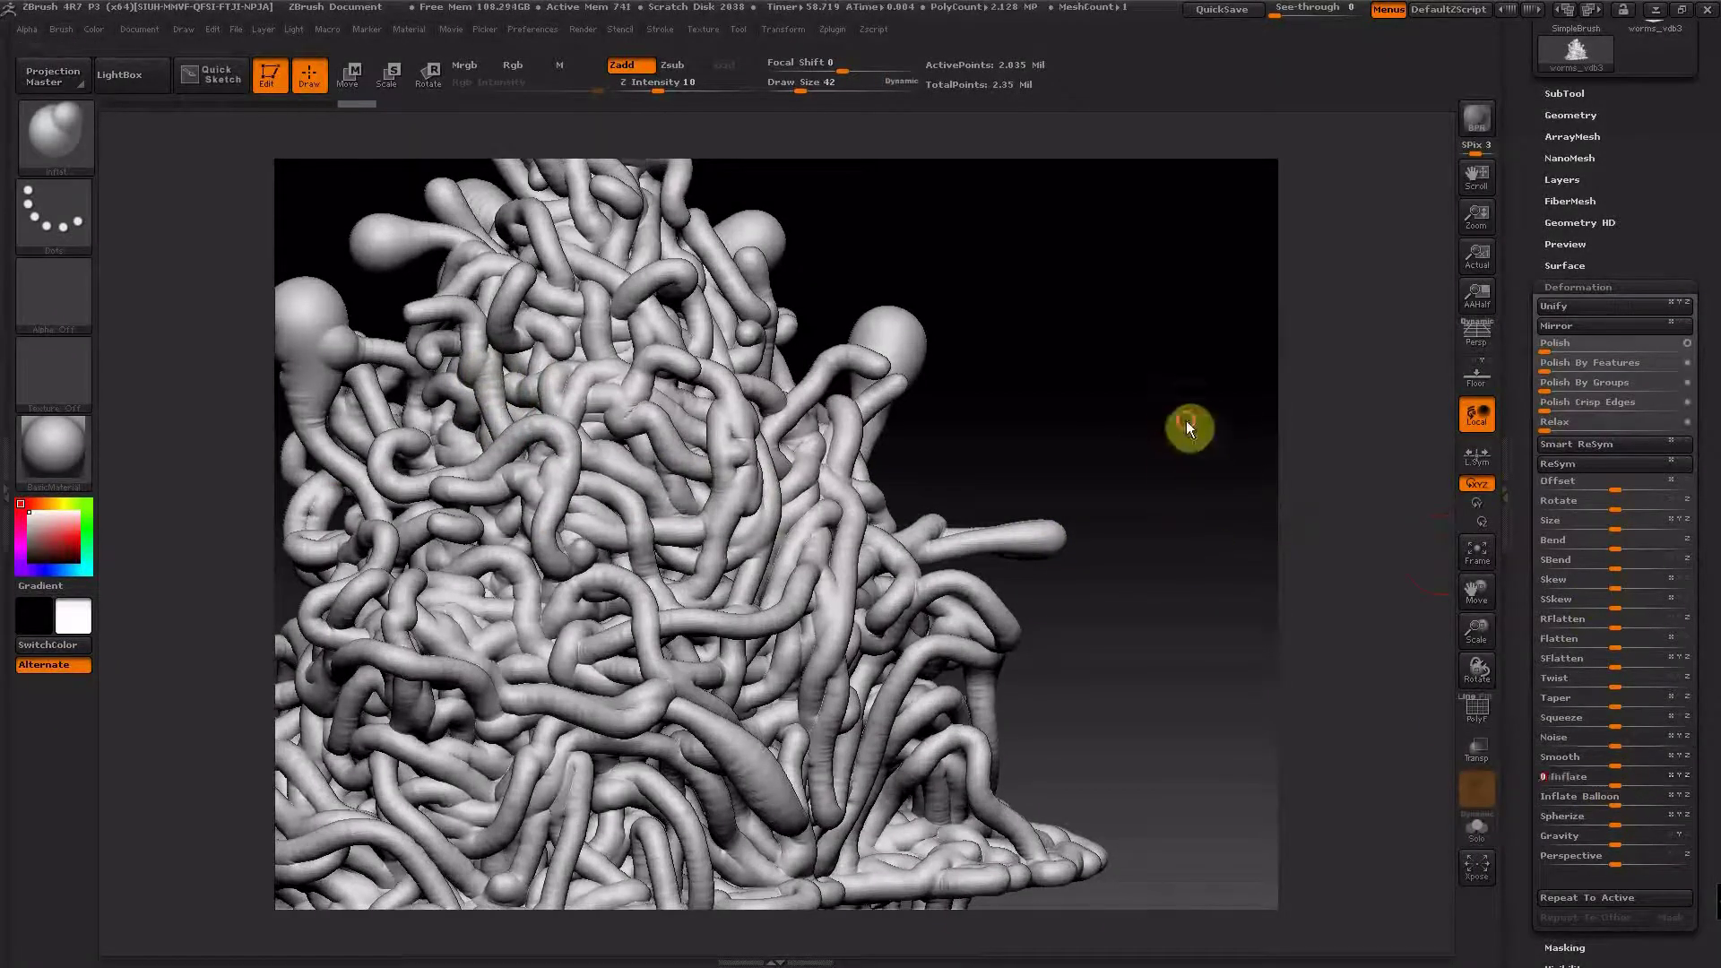
left_click_drag(1188, 421, 1165, 422)
key("ctrl+z")
key("ctrl+z")
key("ctrl+z")
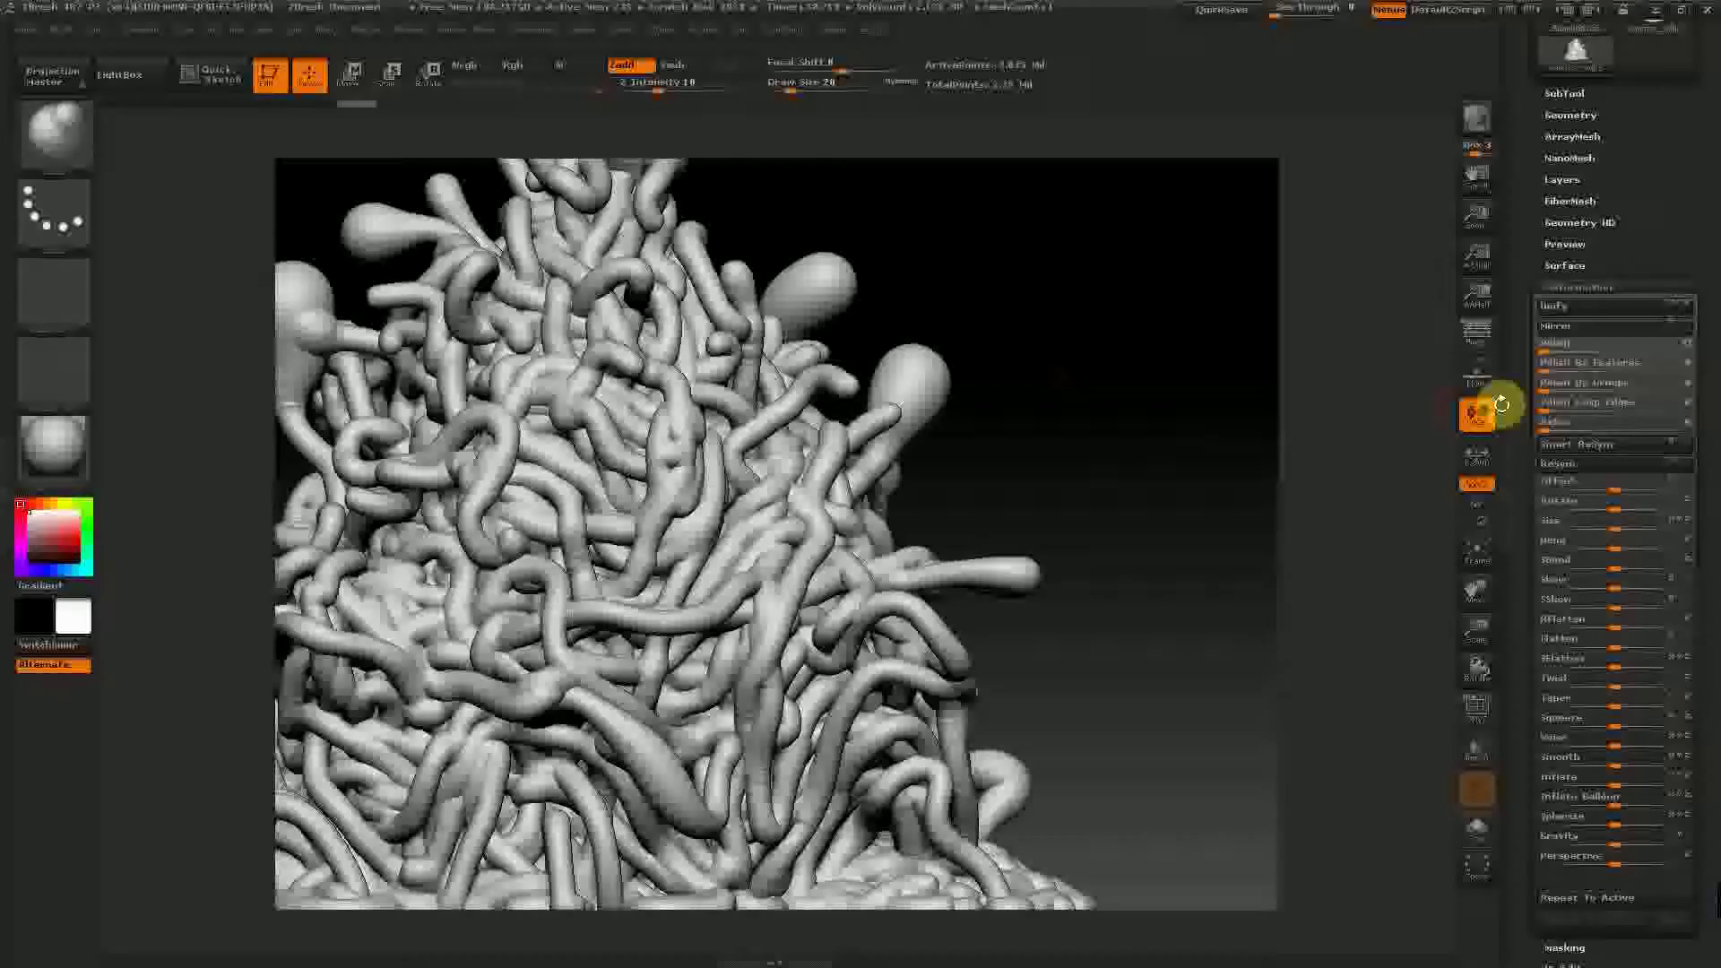
Open the masking options for the worm mesh and try Mask By Cavity.
left_click(1613, 292)
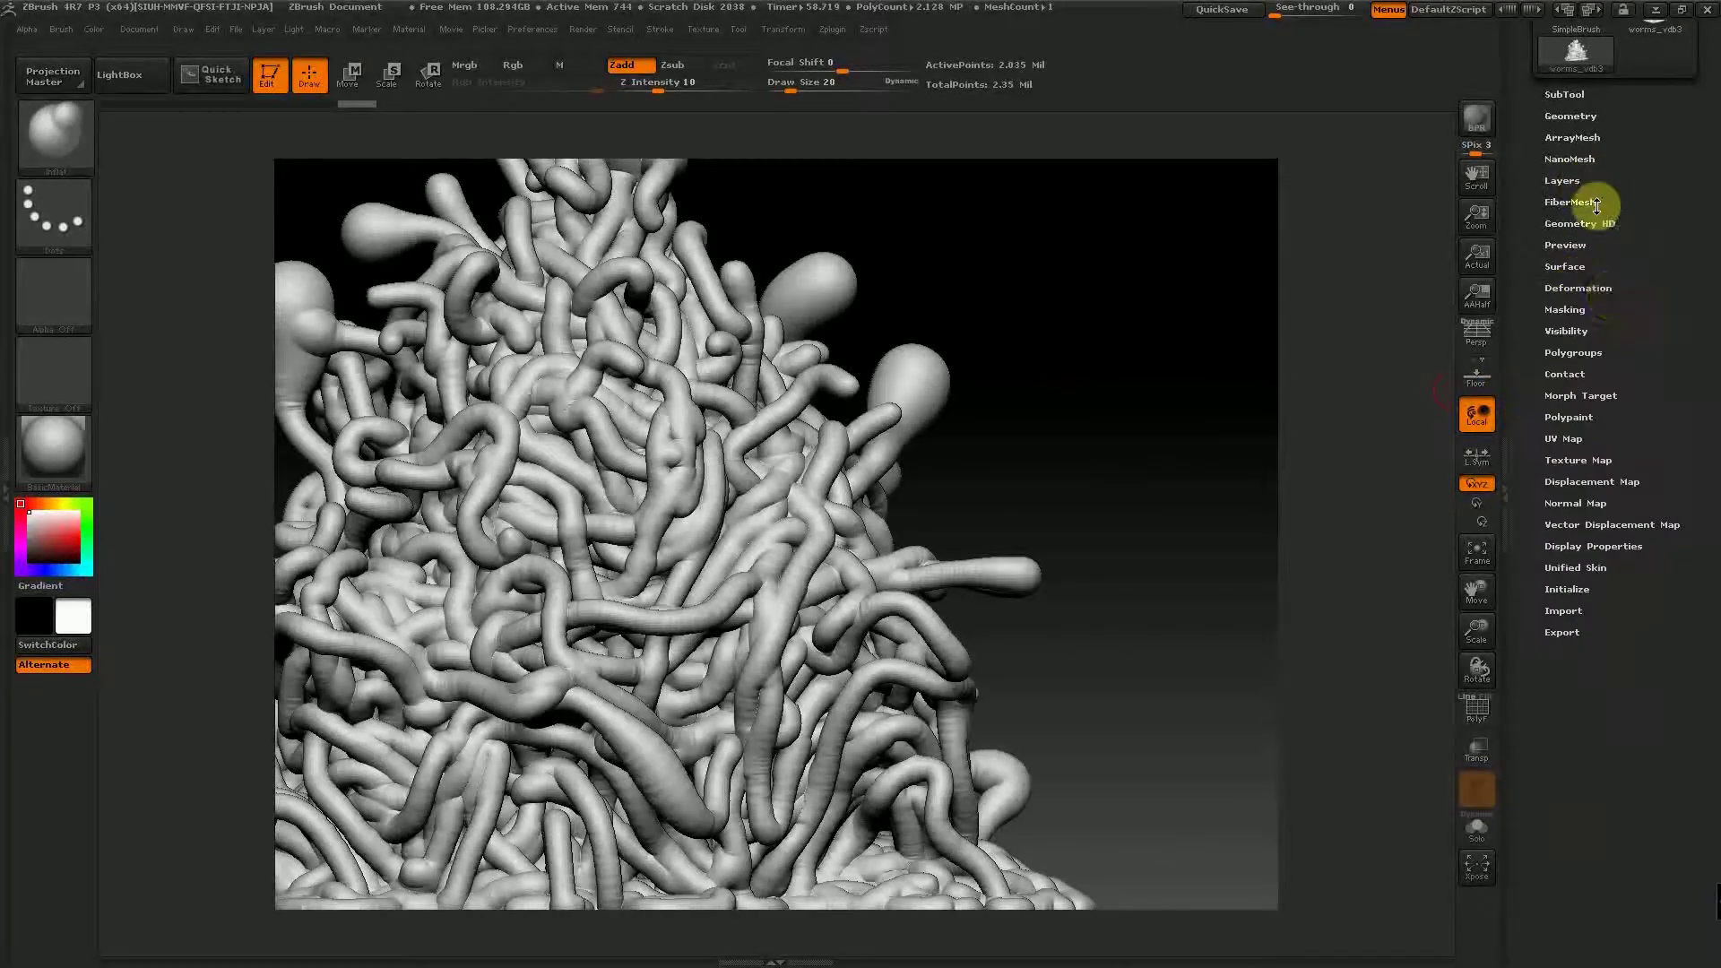
left_click(1589, 310)
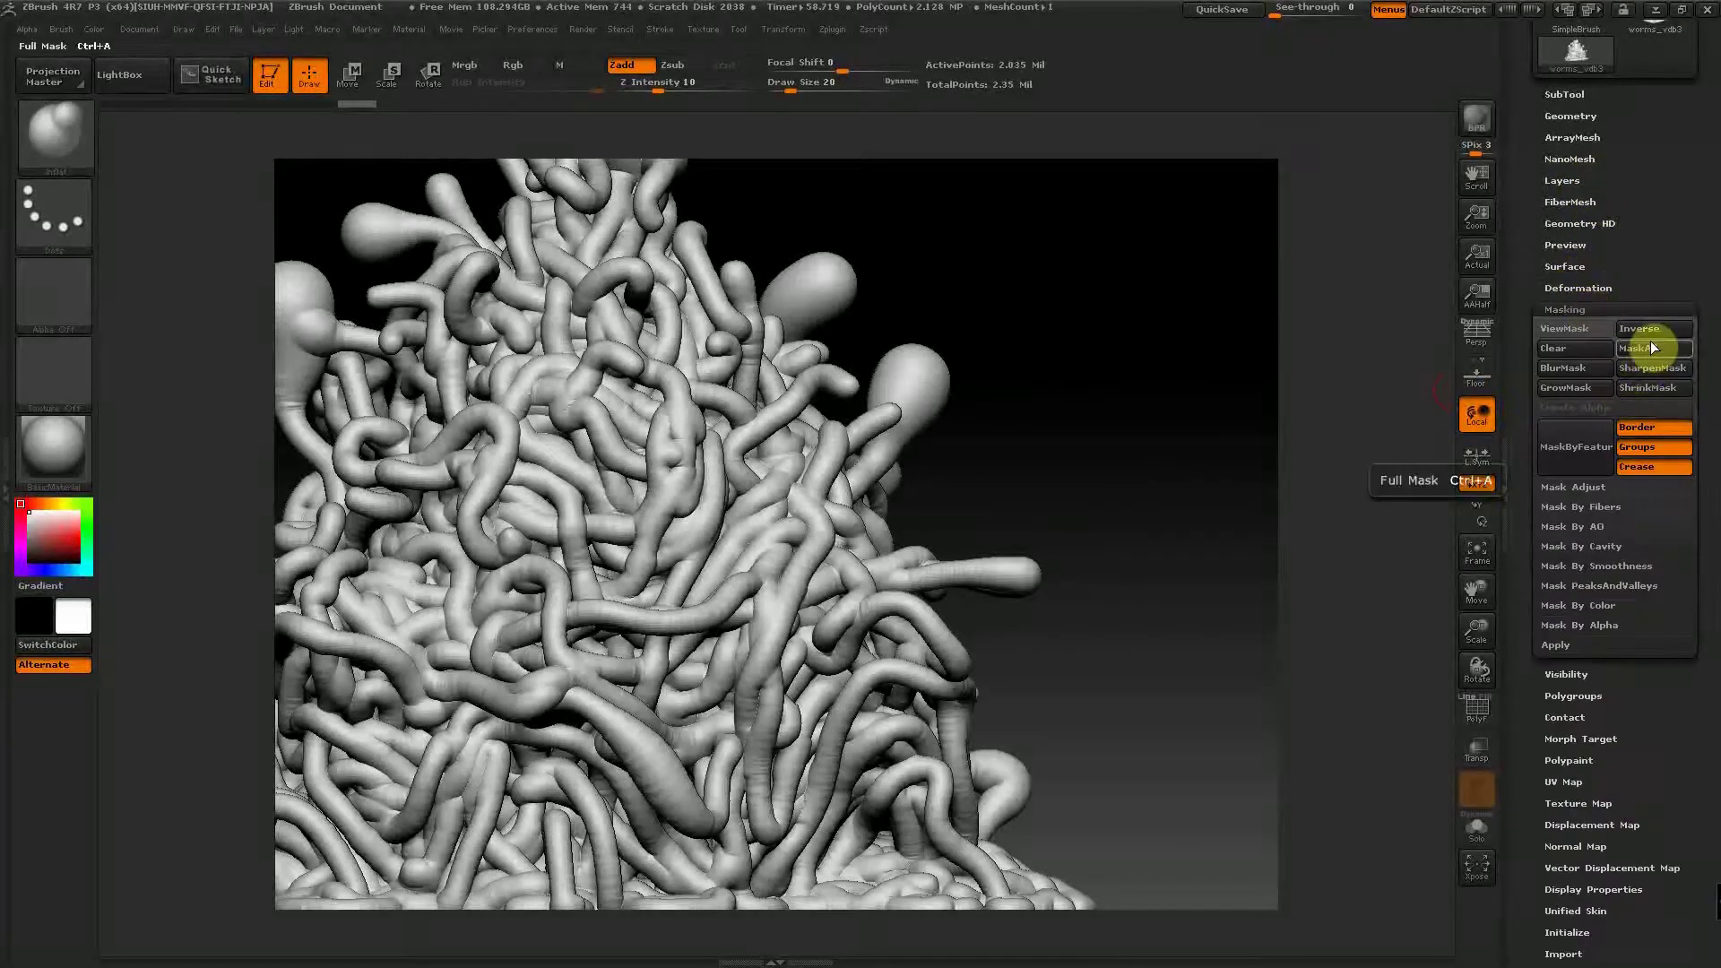
left_click(1622, 549)
left_click(1617, 567)
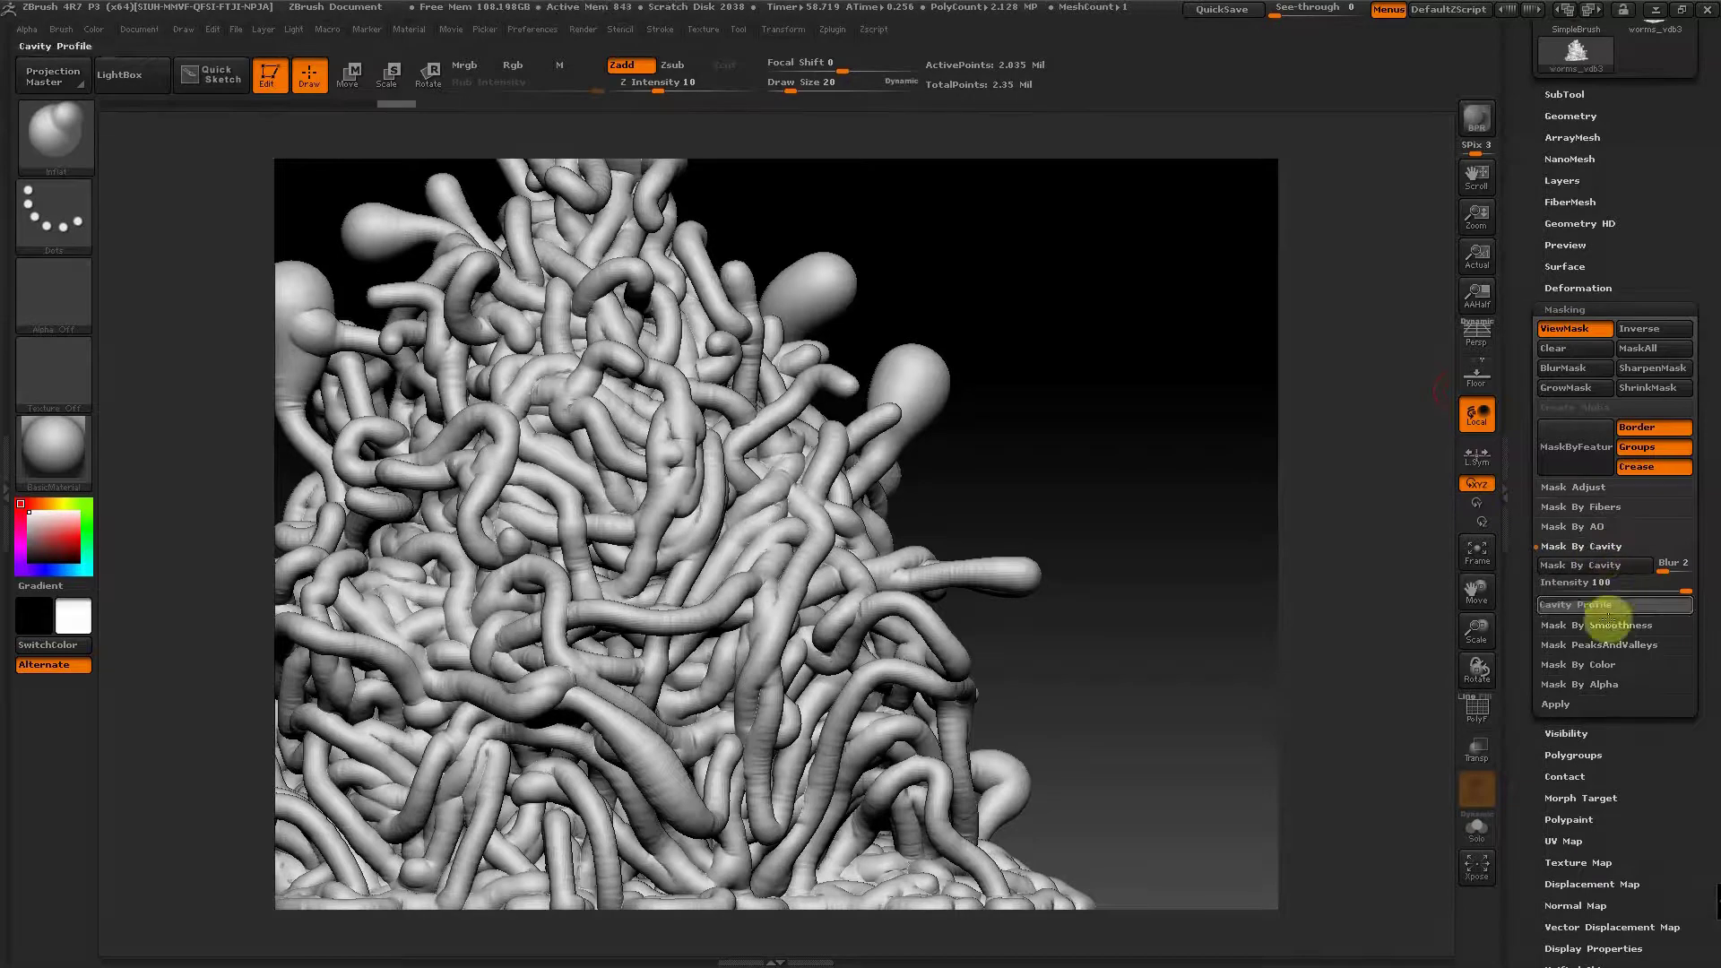
Mask the worm mesh by peaks and valleys, and reapply the mask with a lower PVRange.
left_click(1623, 645)
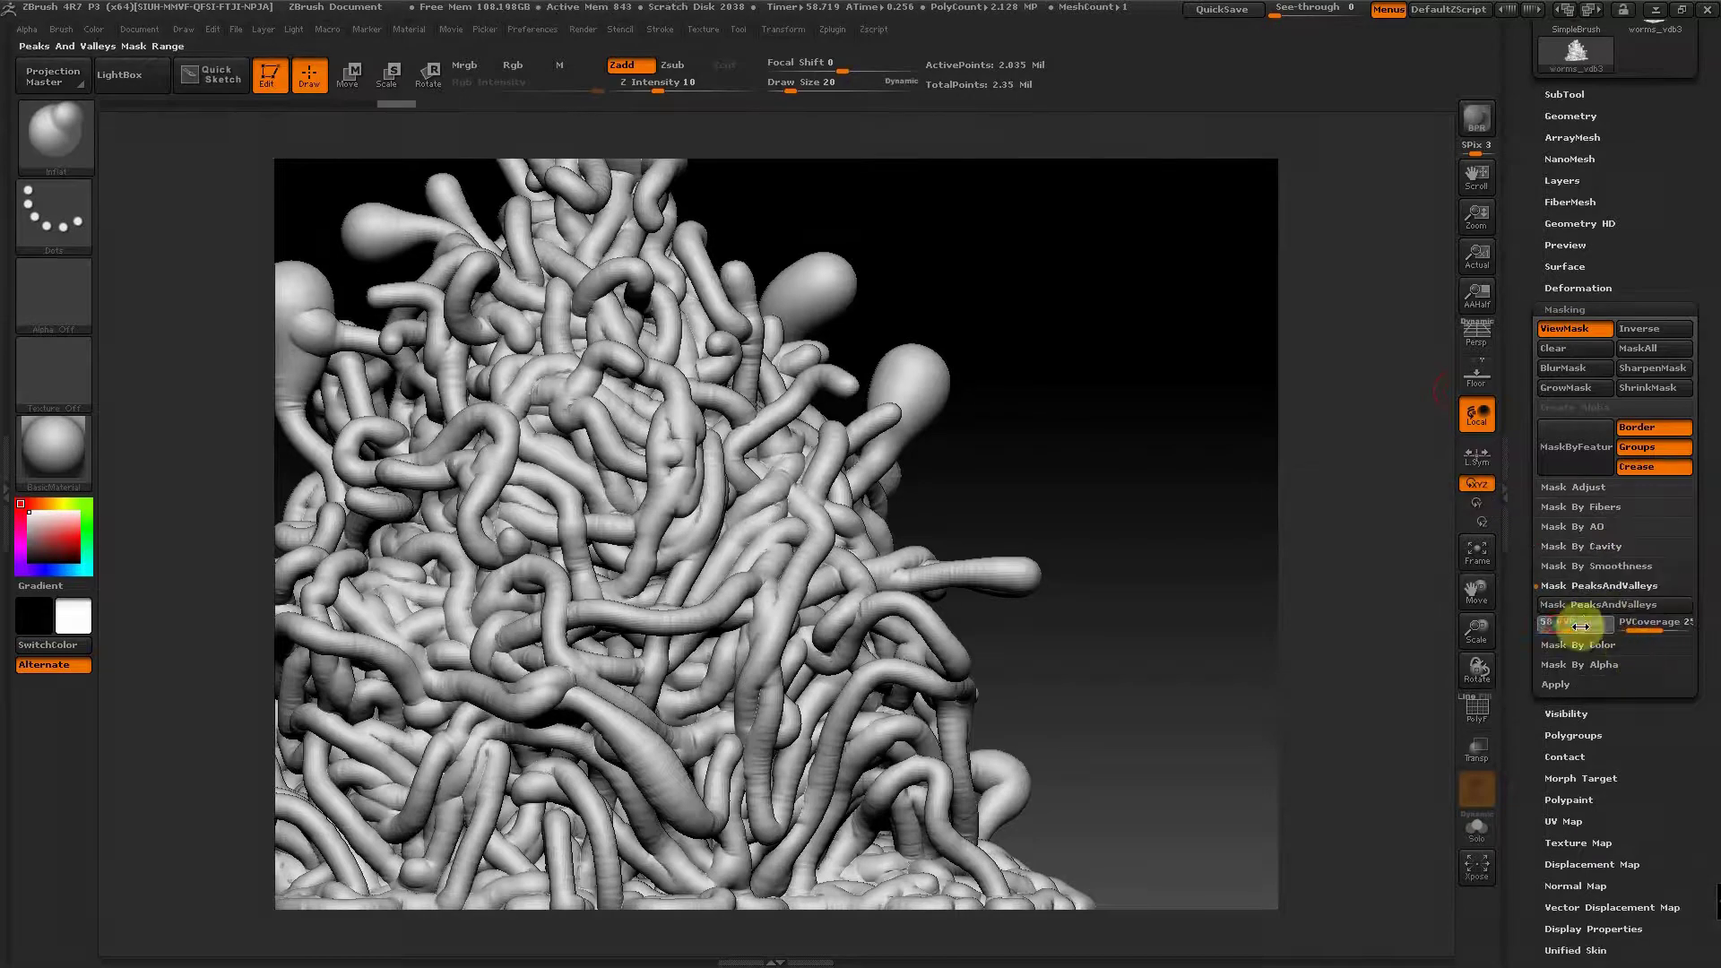
left_click(1601, 615)
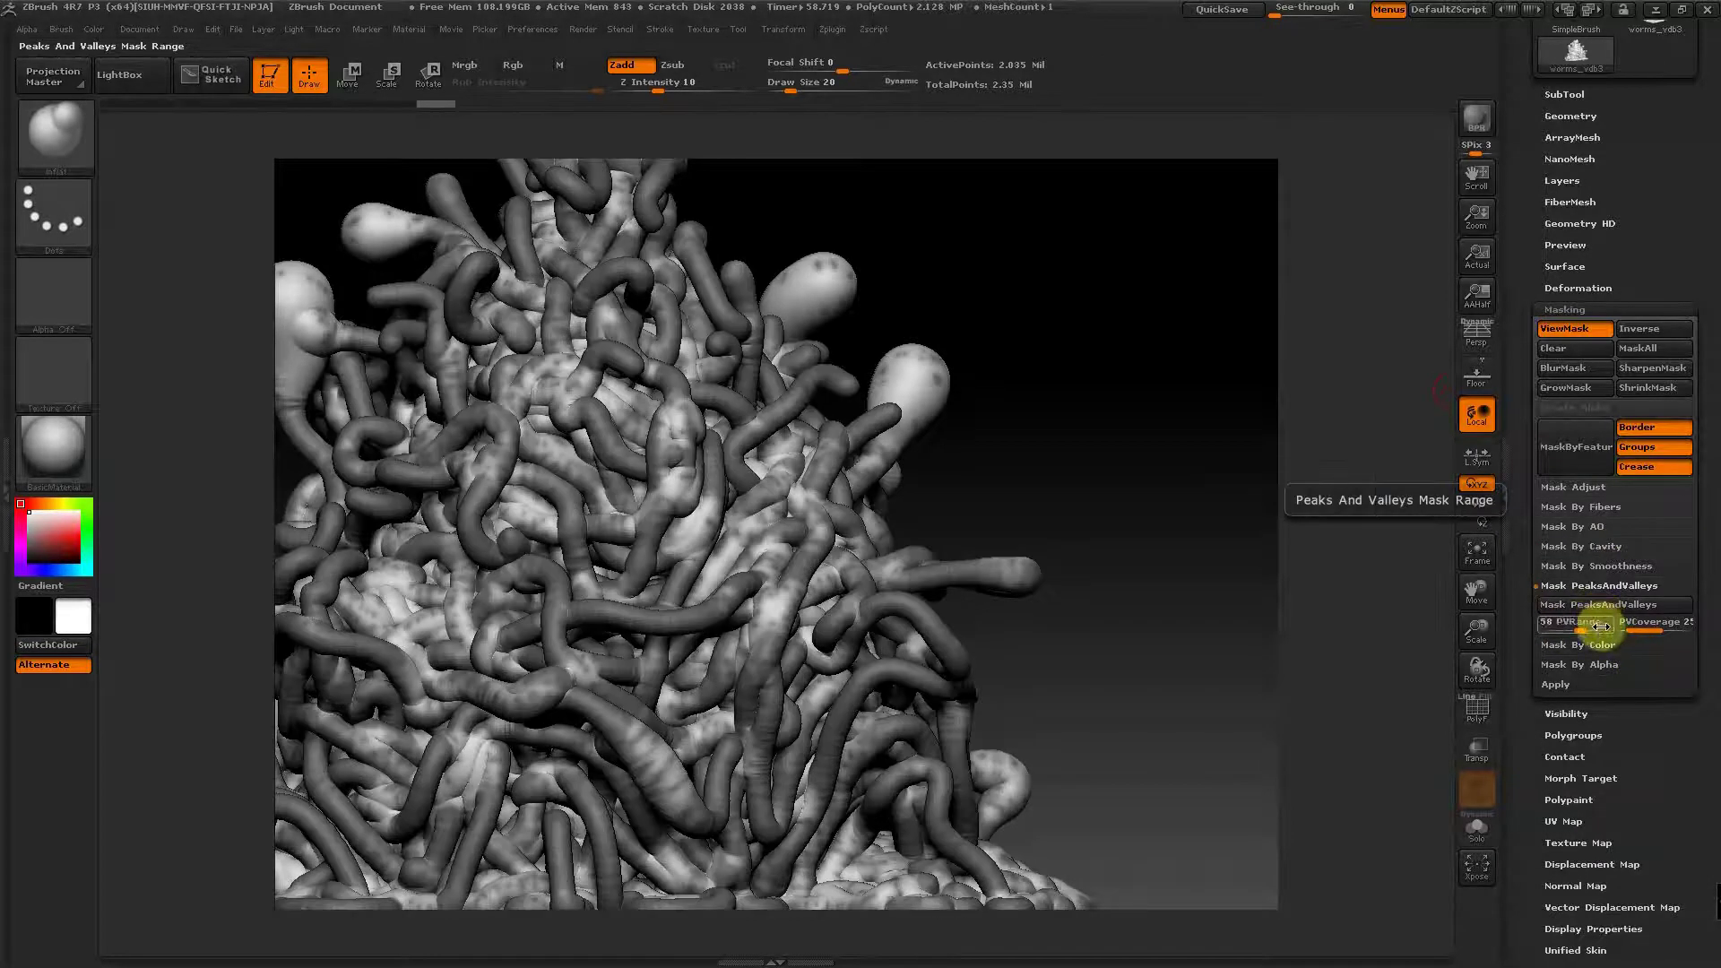
left_click_drag(1595, 623, 1568, 622)
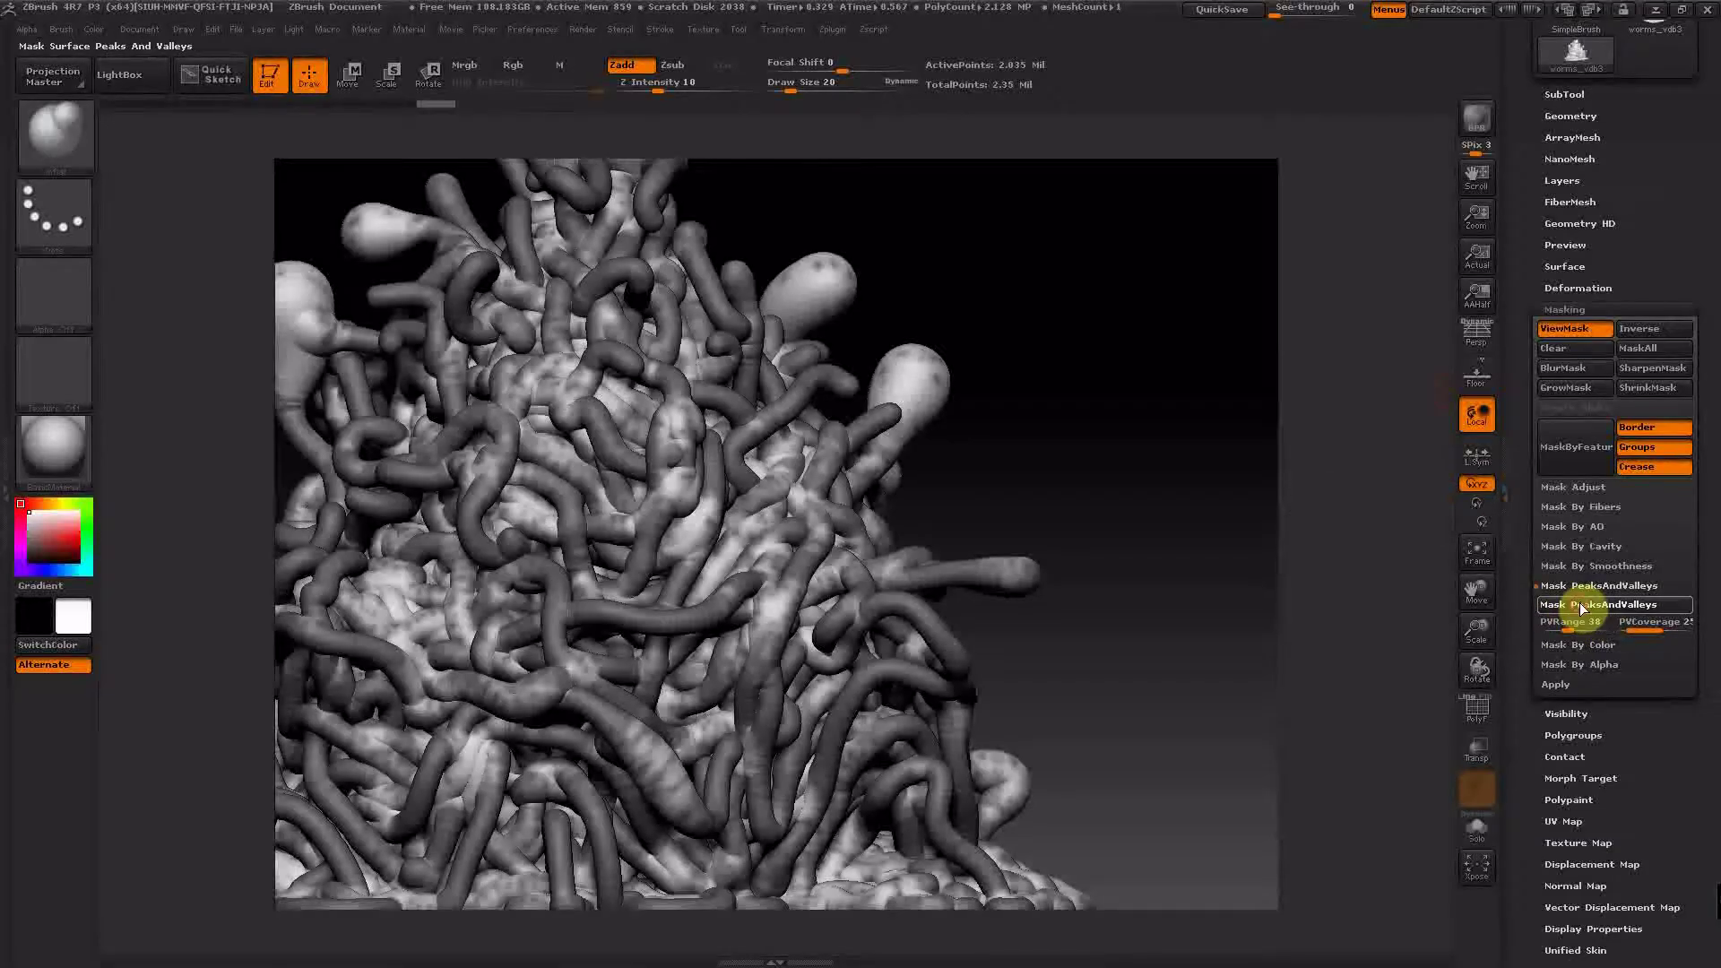
left_click(1585, 600)
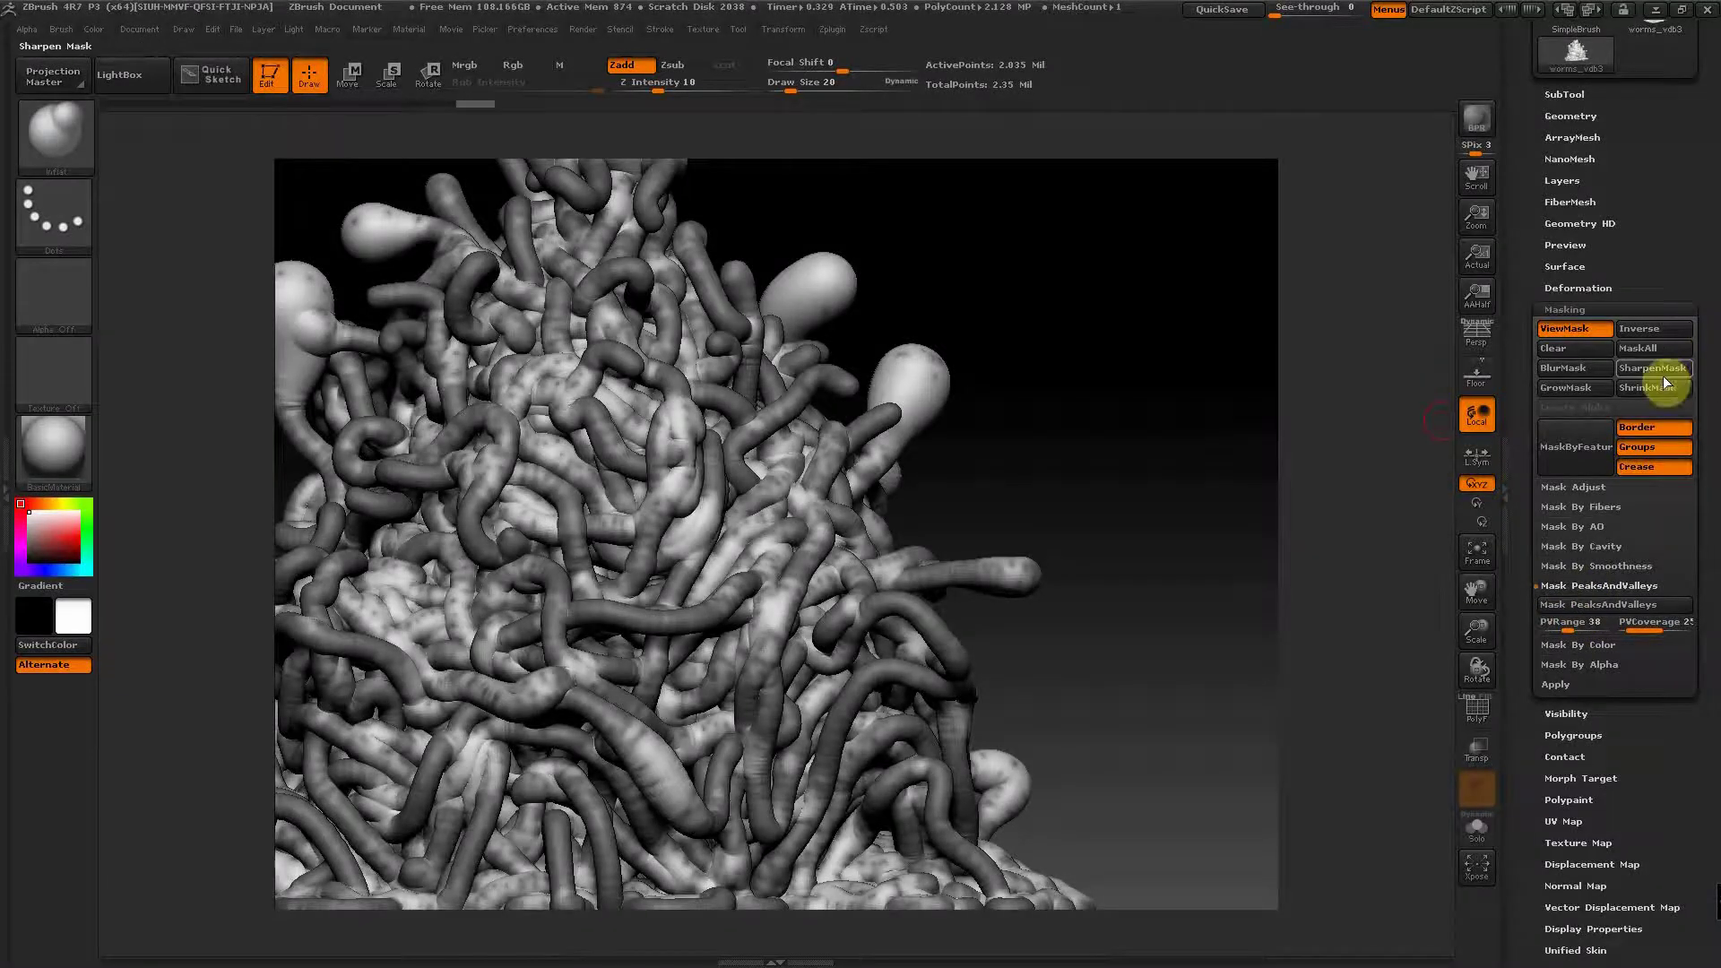
Sharpen the peaks and valleys mask and invert it on the worm mesh.
left_click(1663, 369)
key("ctrl")
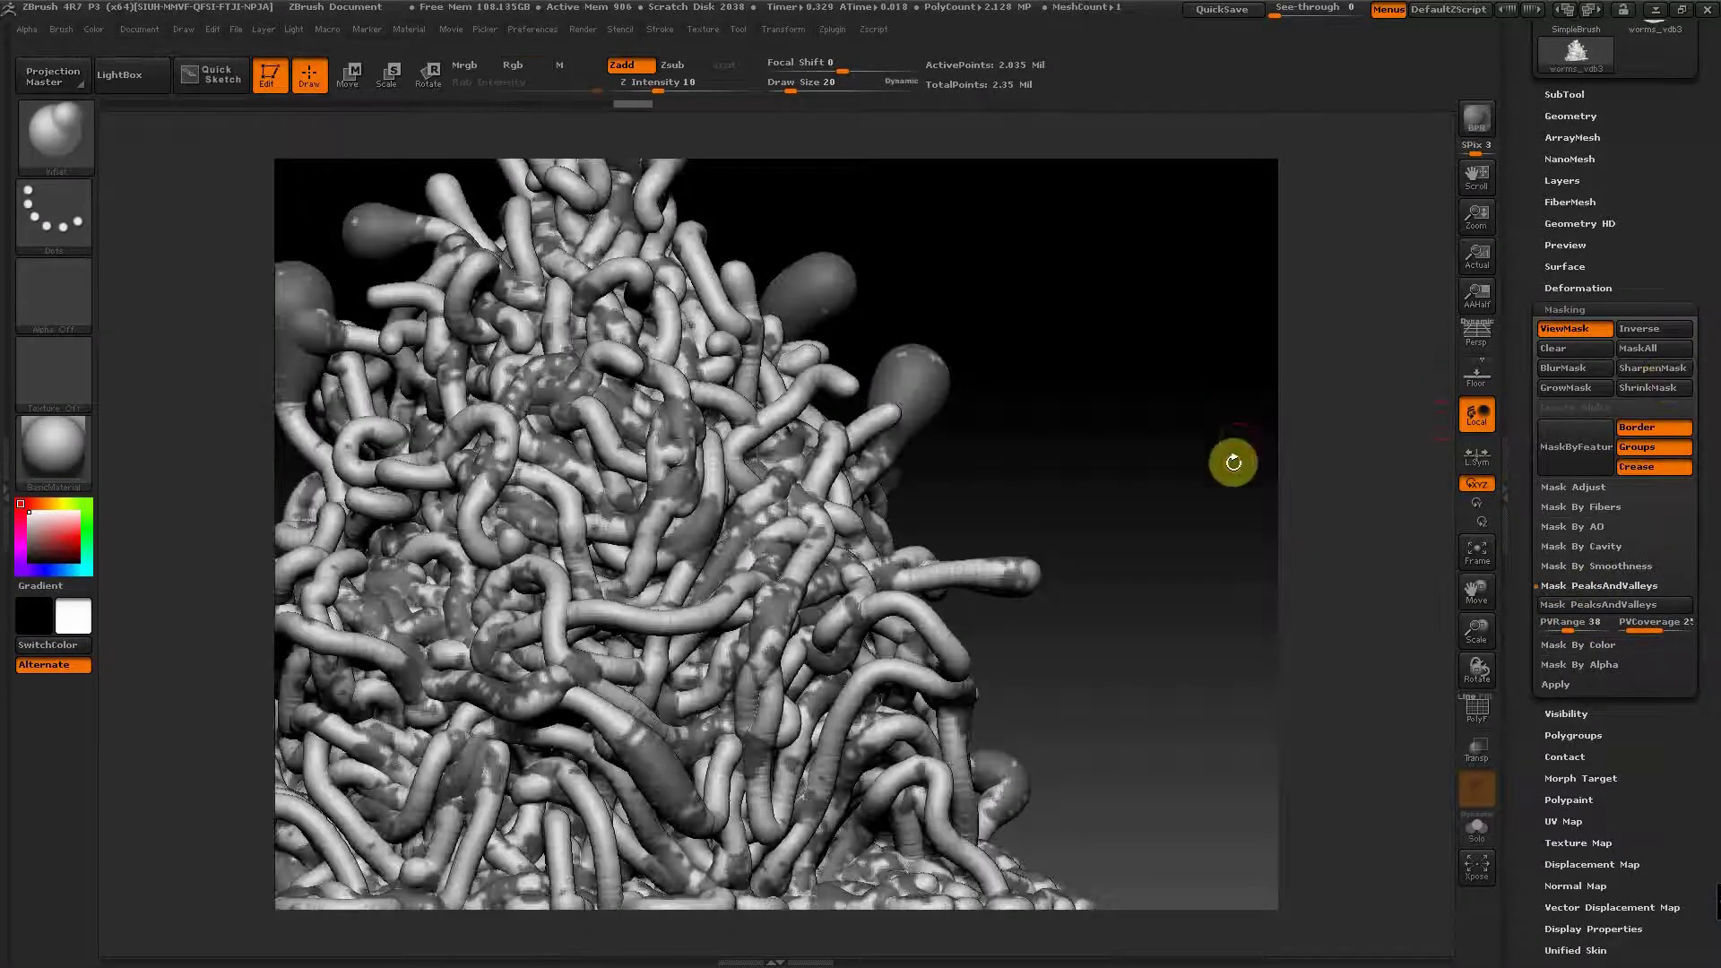
left_click_drag(1233, 462, 1126, 588, "alt")
Show the deformation options available for the masked worm pile, and switch back to Houdini.
left_click_drag(1659, 837, 1612, 766)
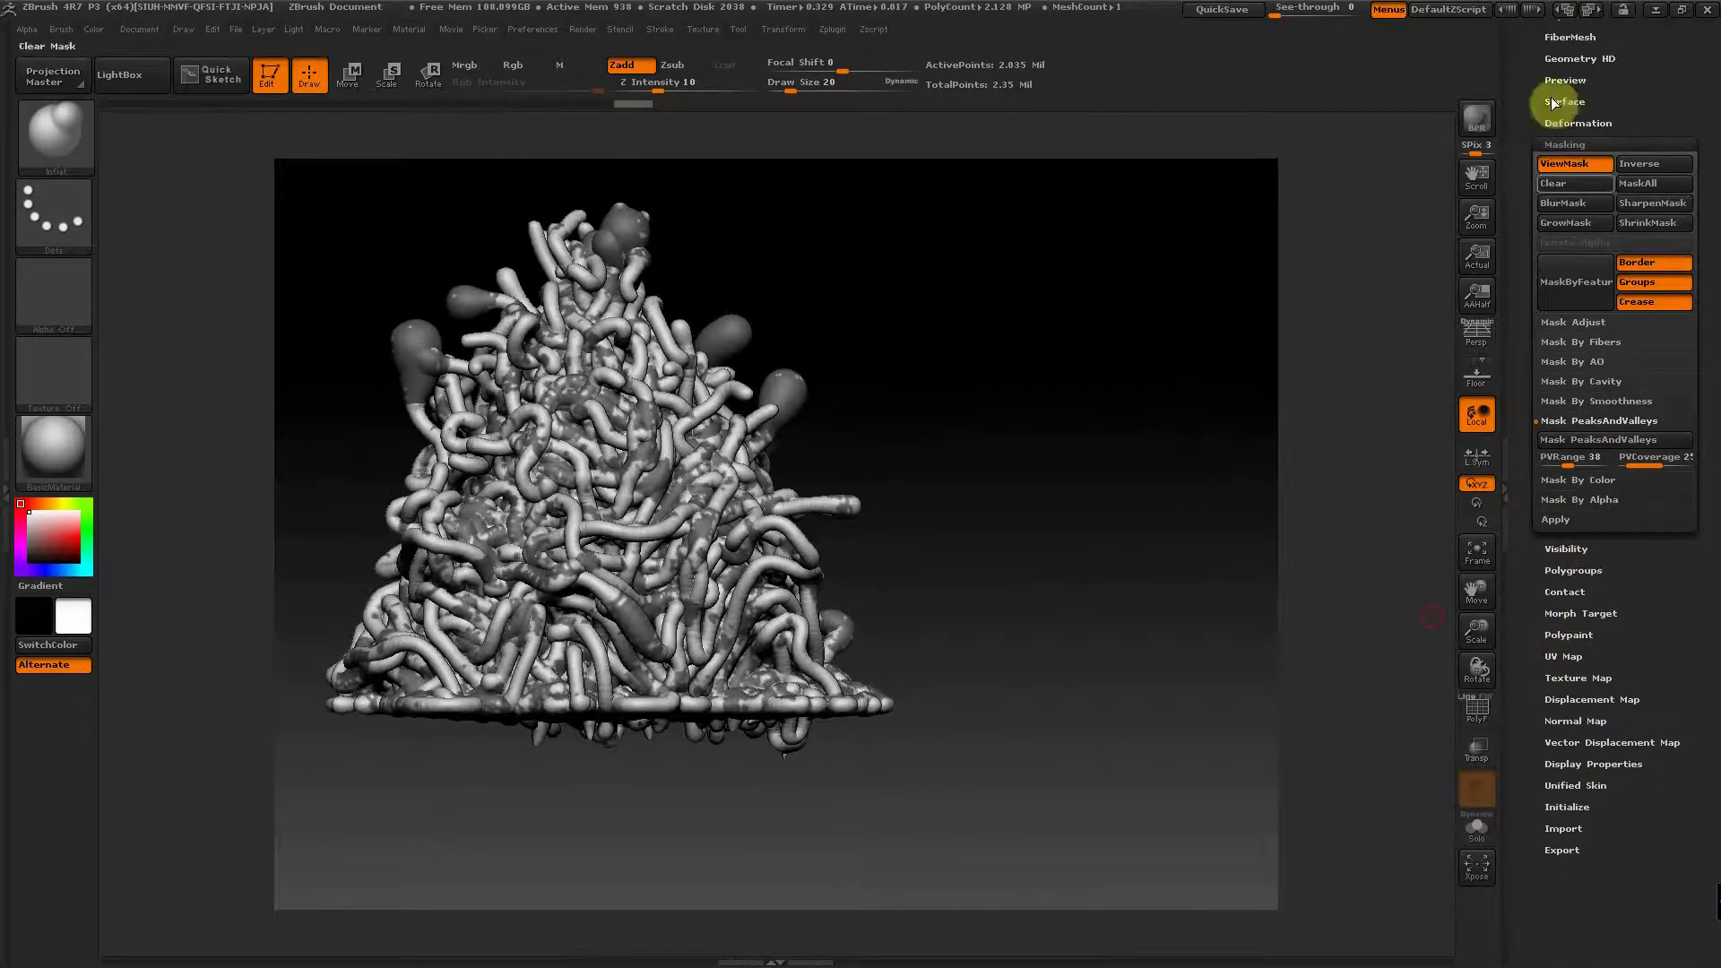
left_click(1601, 122)
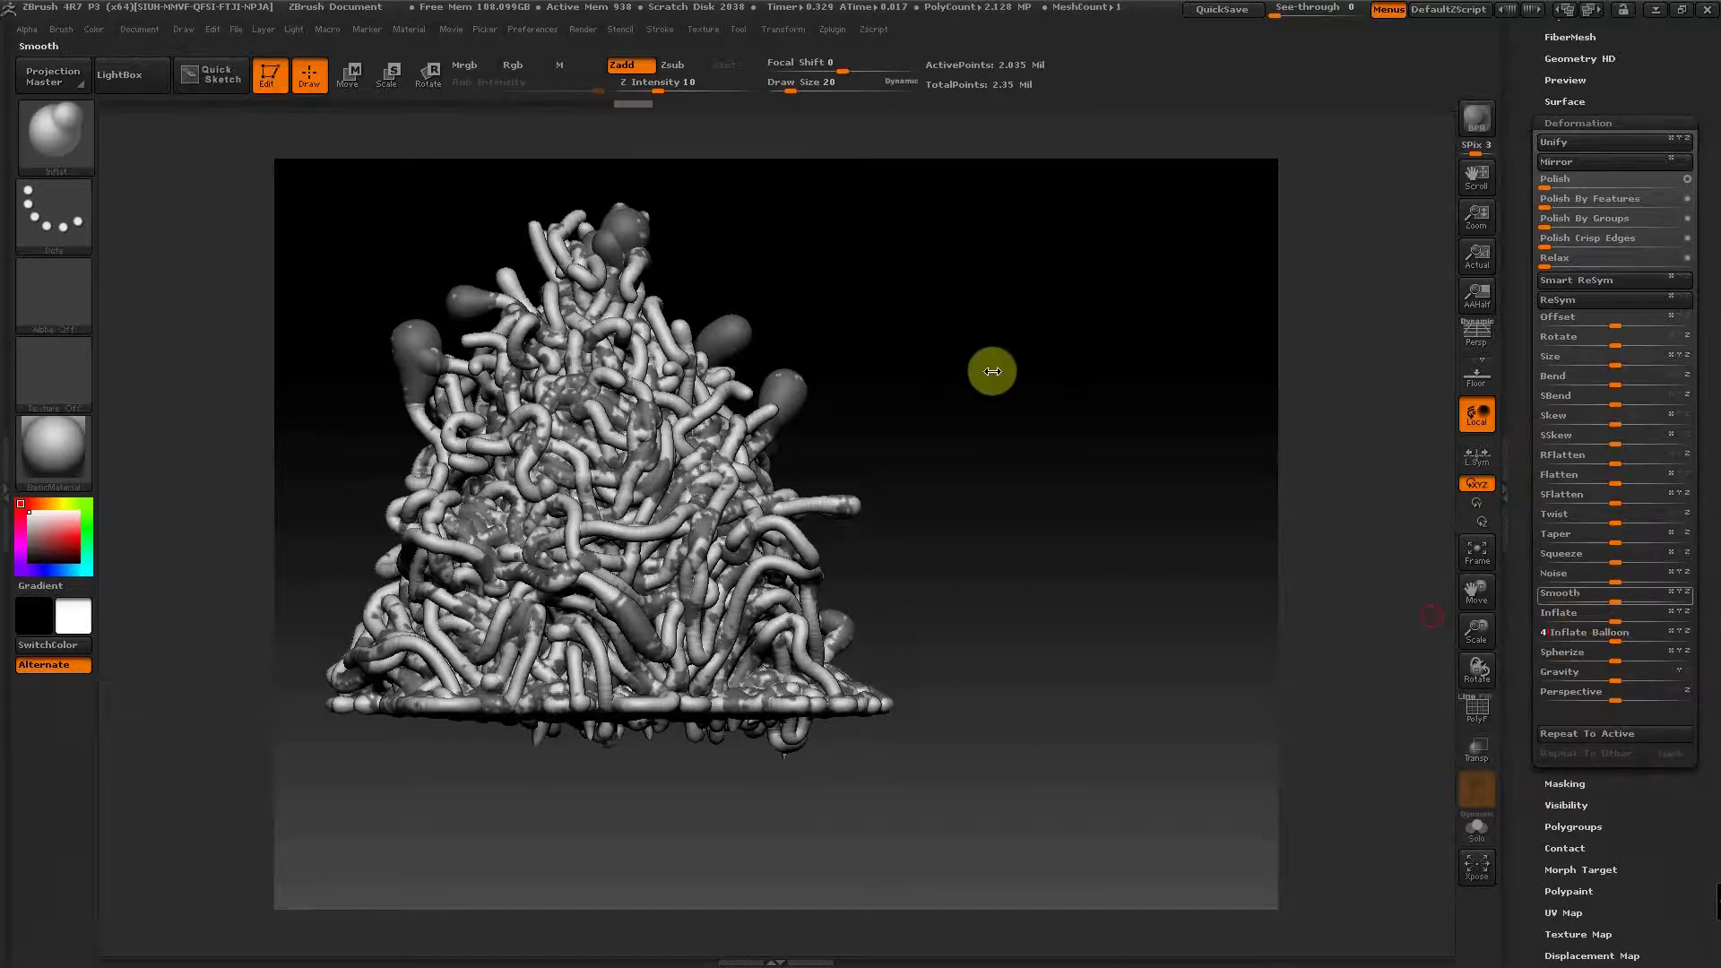
mouse_move(992, 371)
left_mouse_down()
mouse_move(1045, 499)
mouse_move(1004, 500)
mouse_move(1213, 519)
mouse_move(1068, 526)
mouse_move(1141, 522)
mouse_move(1062, 502)
left_mouse_up()
key("alt+Tab")
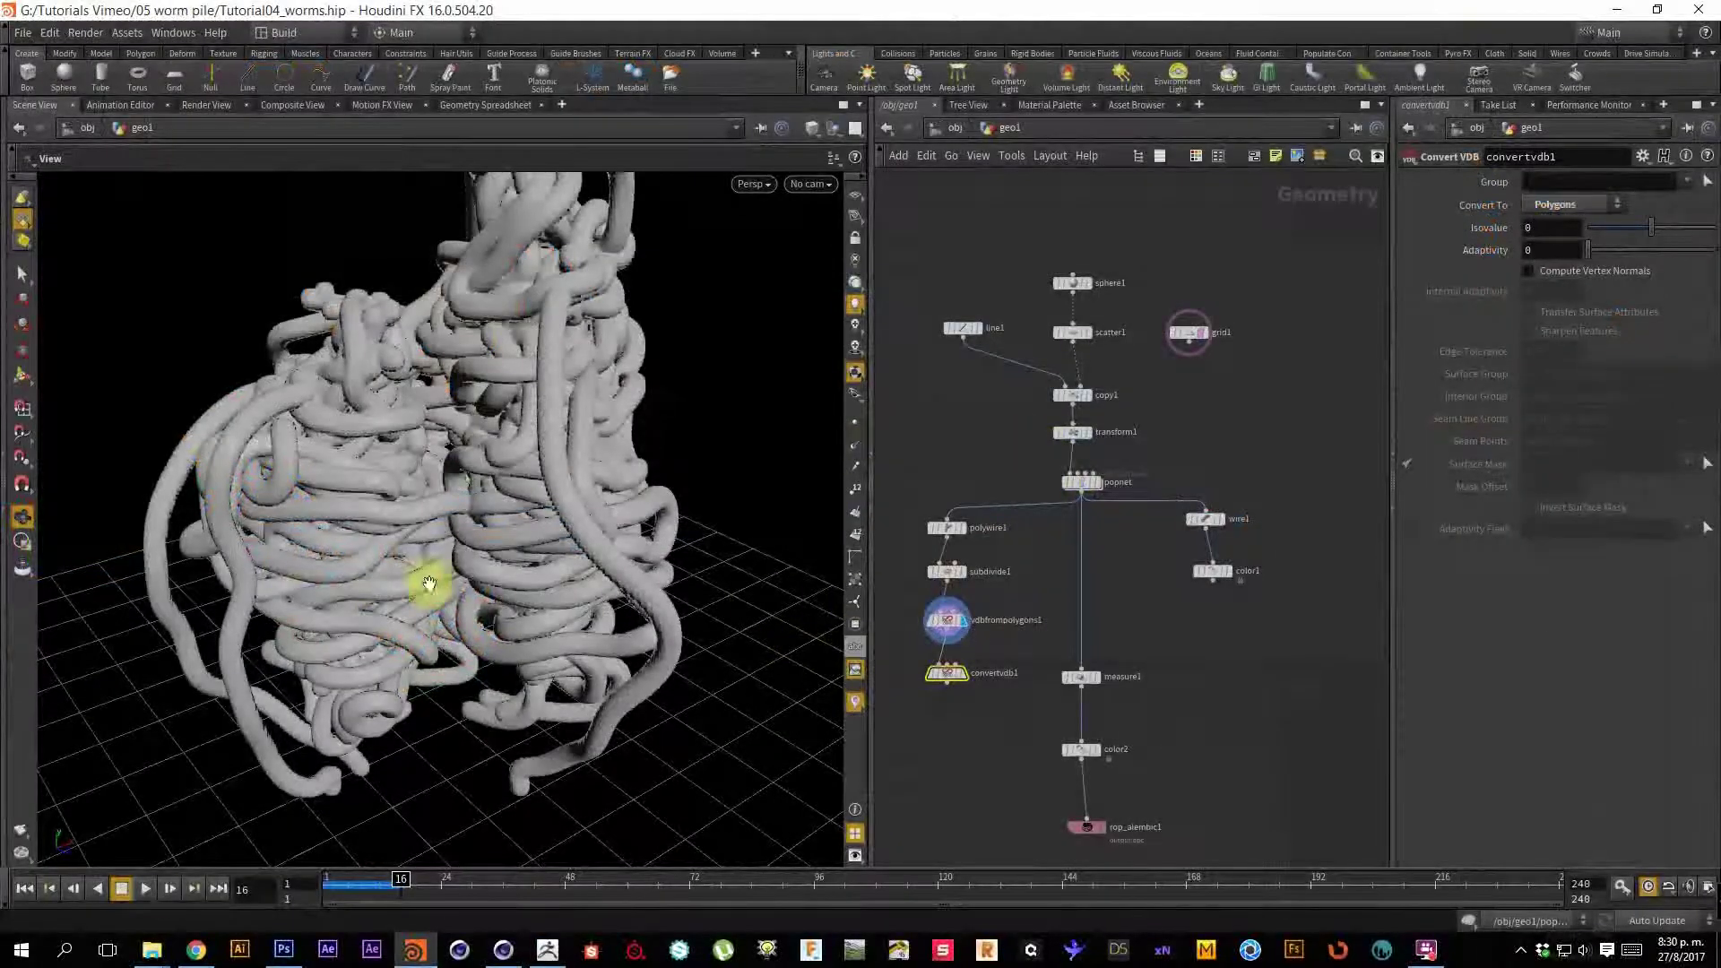
Switch to Photoshop and review the worm pile renders 1.png, 2.png, 3.png and 2017-08-27_18-03-33.jpg in turn.
left_click(293, 952)
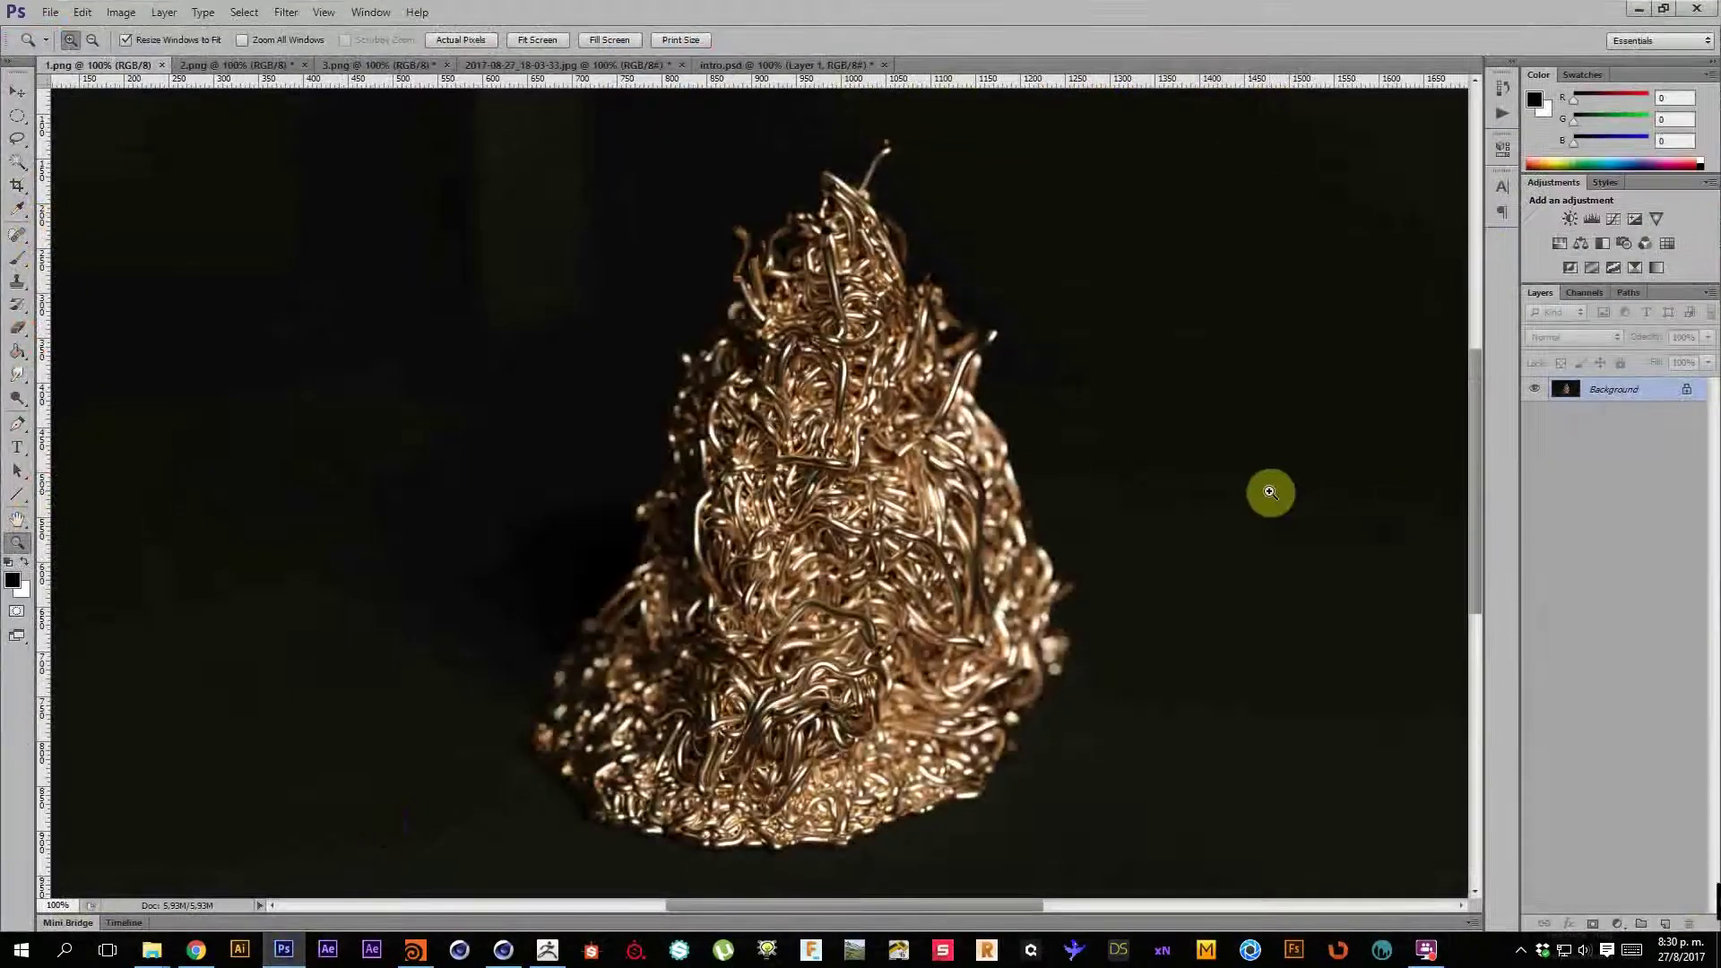
scroll(1160, 541, "up", 2)
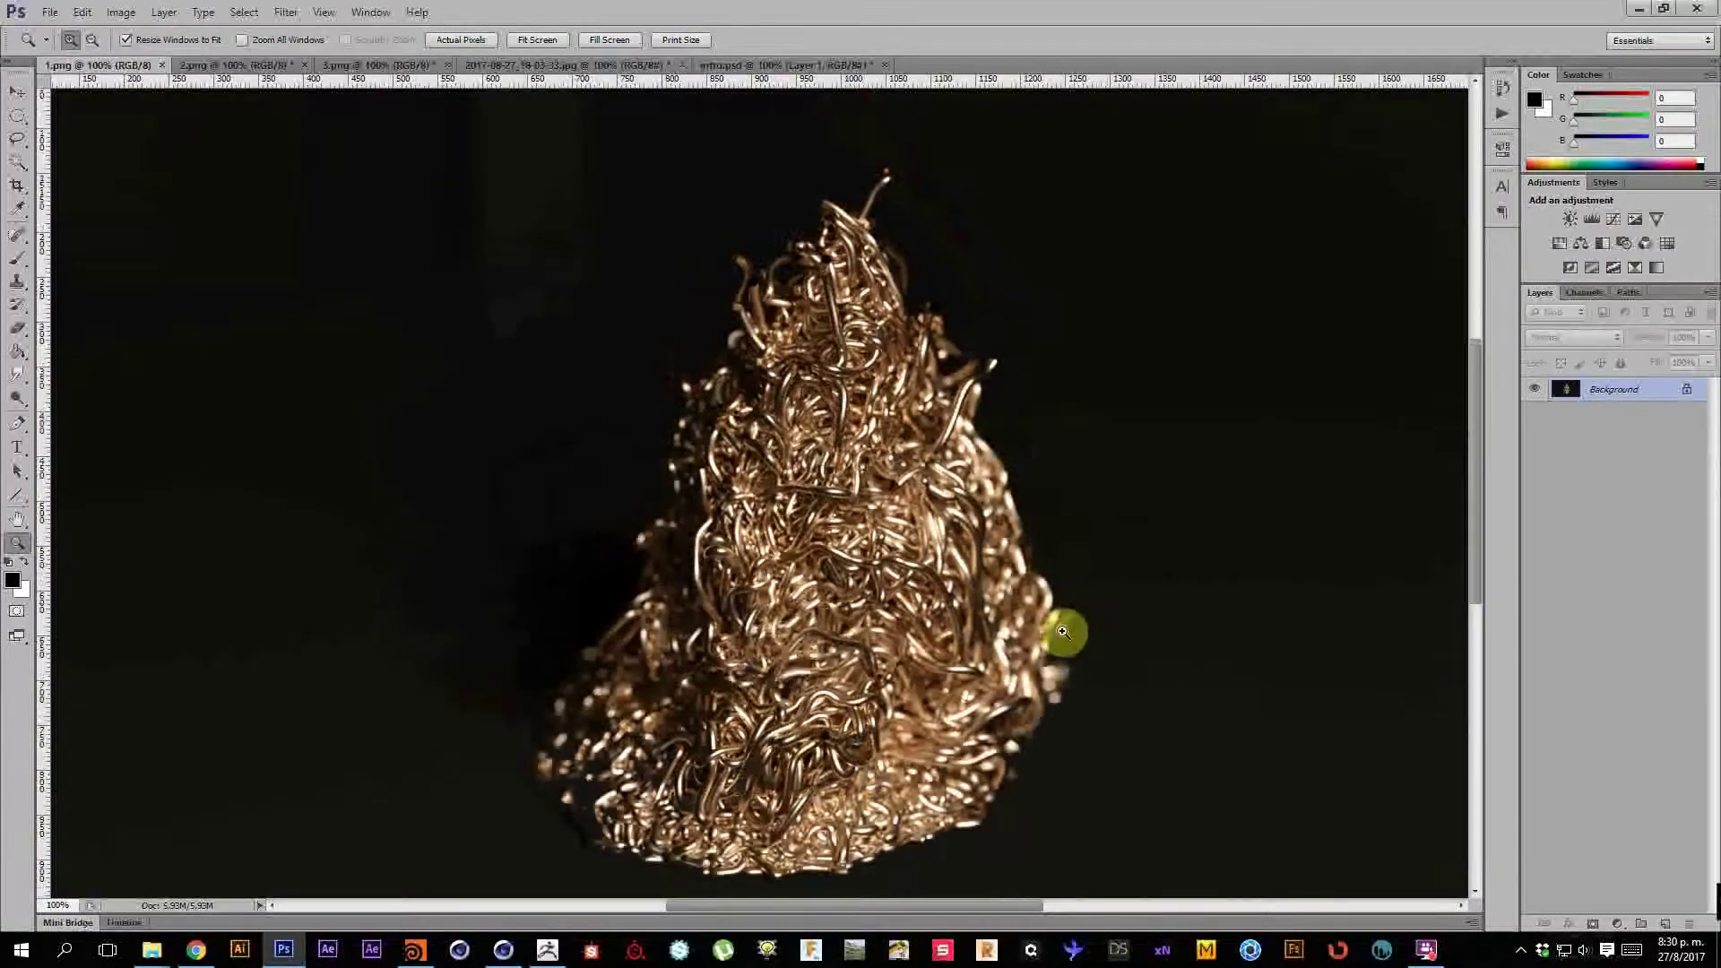
scroll(855, 513, "down", 2)
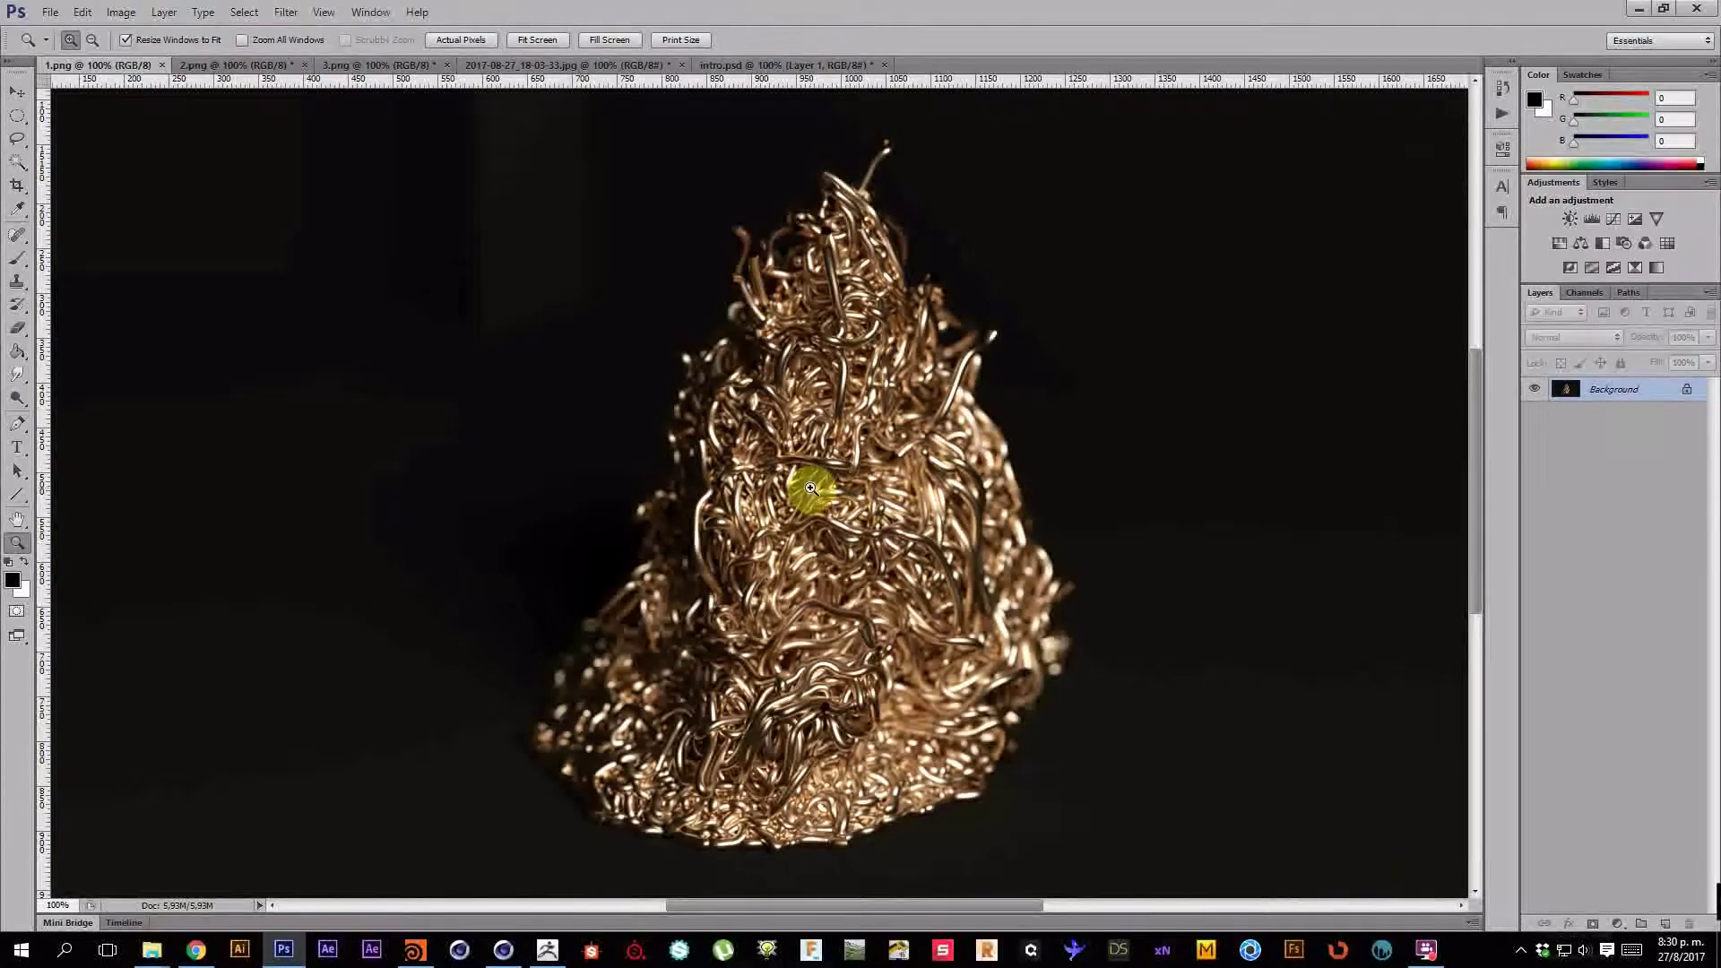
left_click(209, 68)
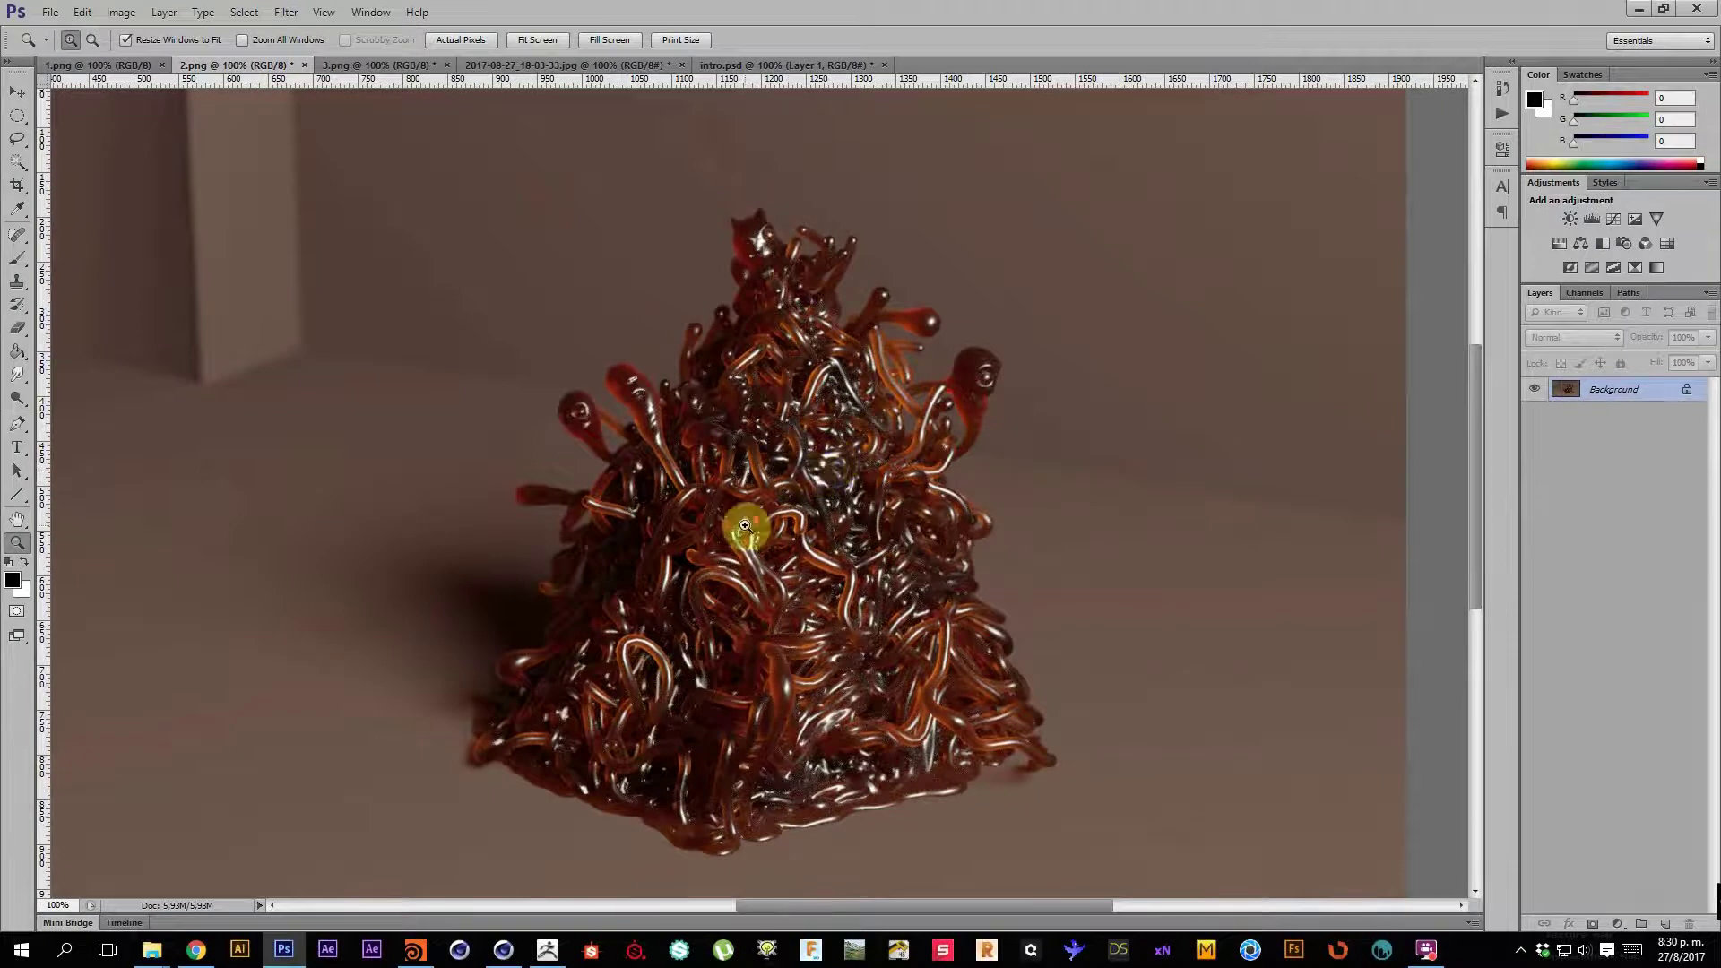
scroll(745, 527, "down", 1)
left_click(367, 68)
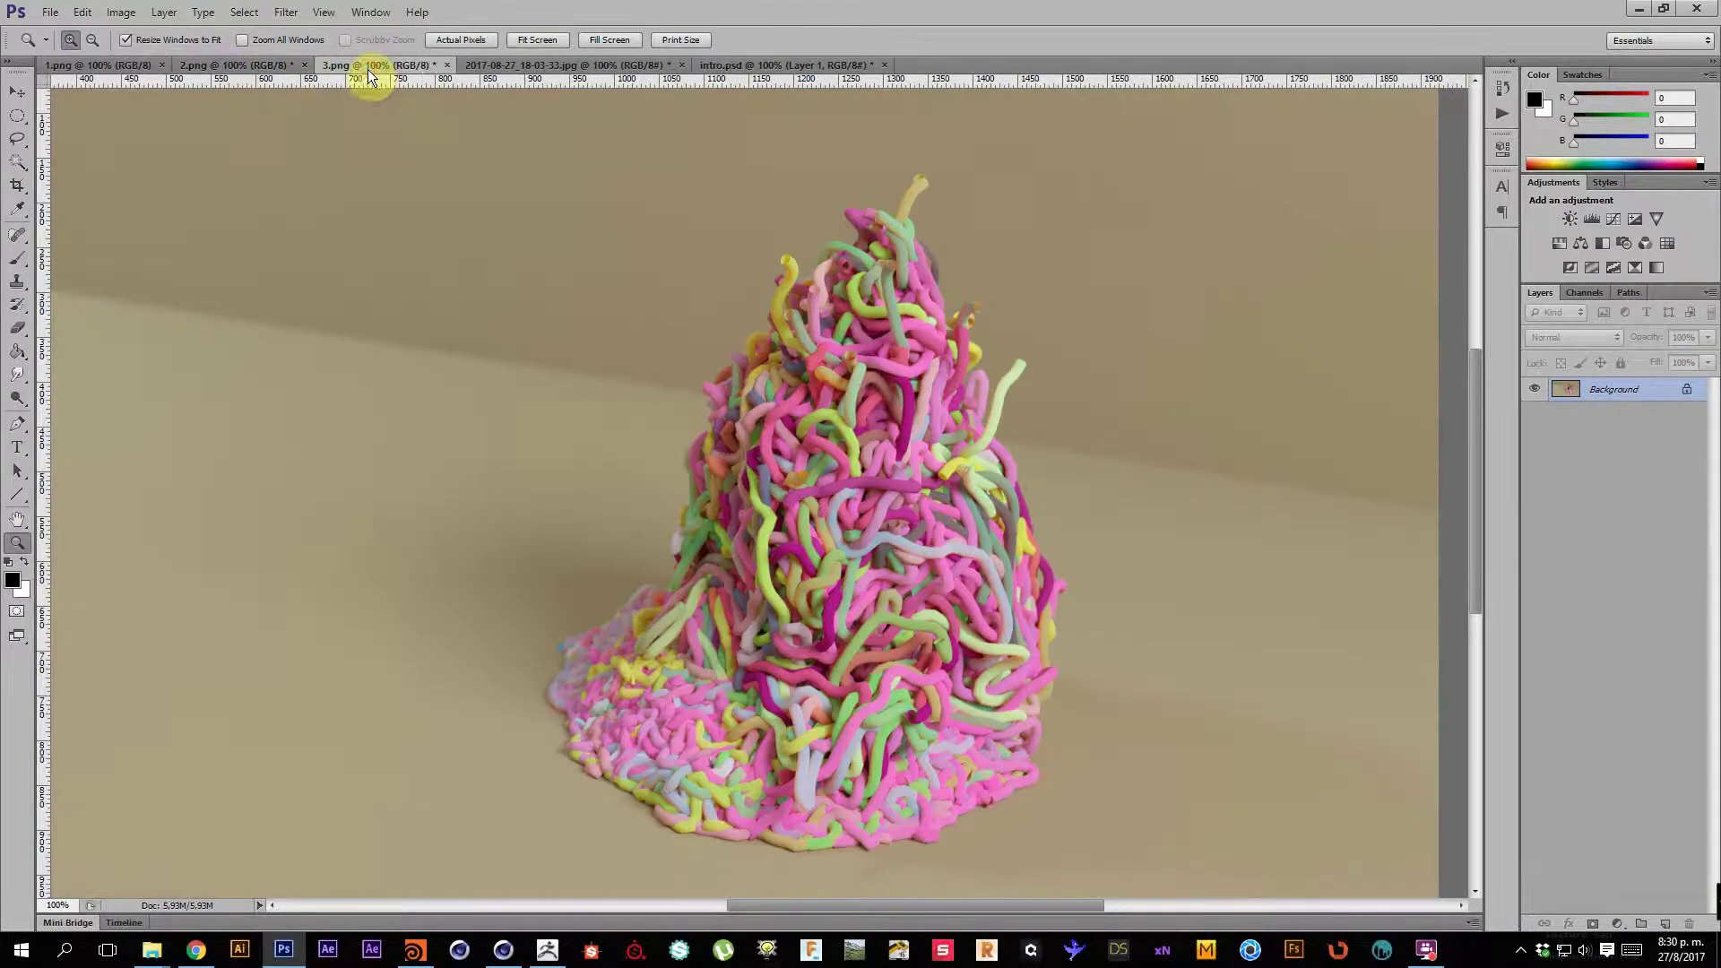
scroll(940, 373, "down", 2)
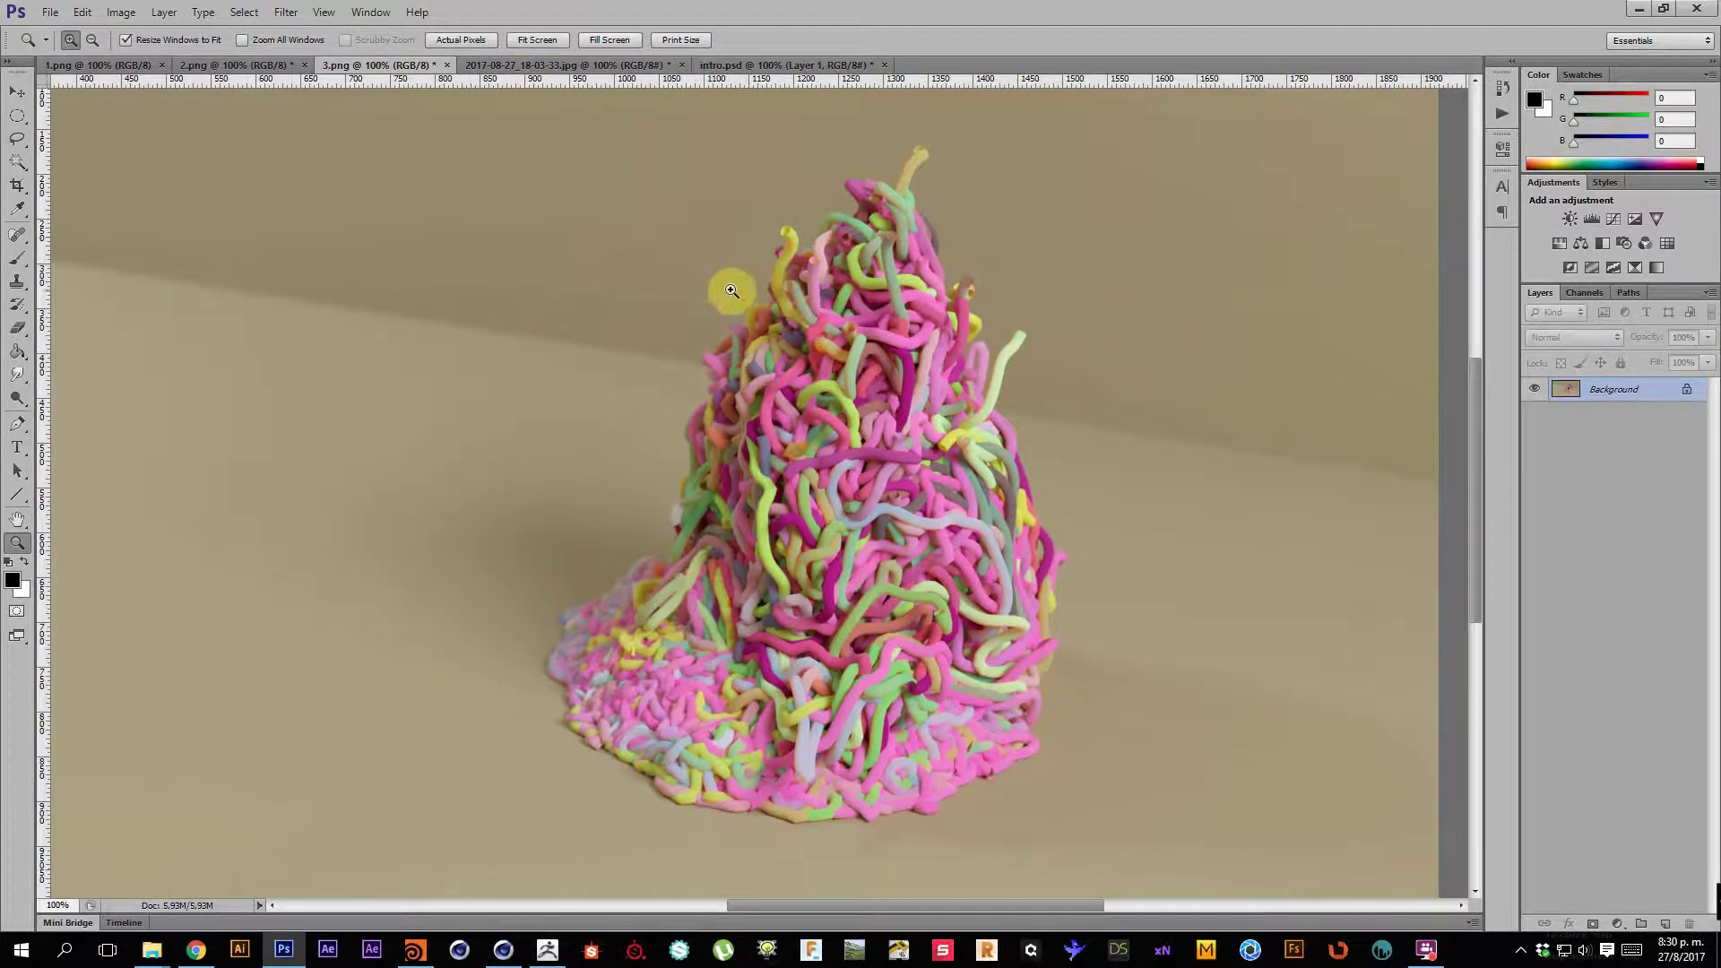
left_click(507, 64)
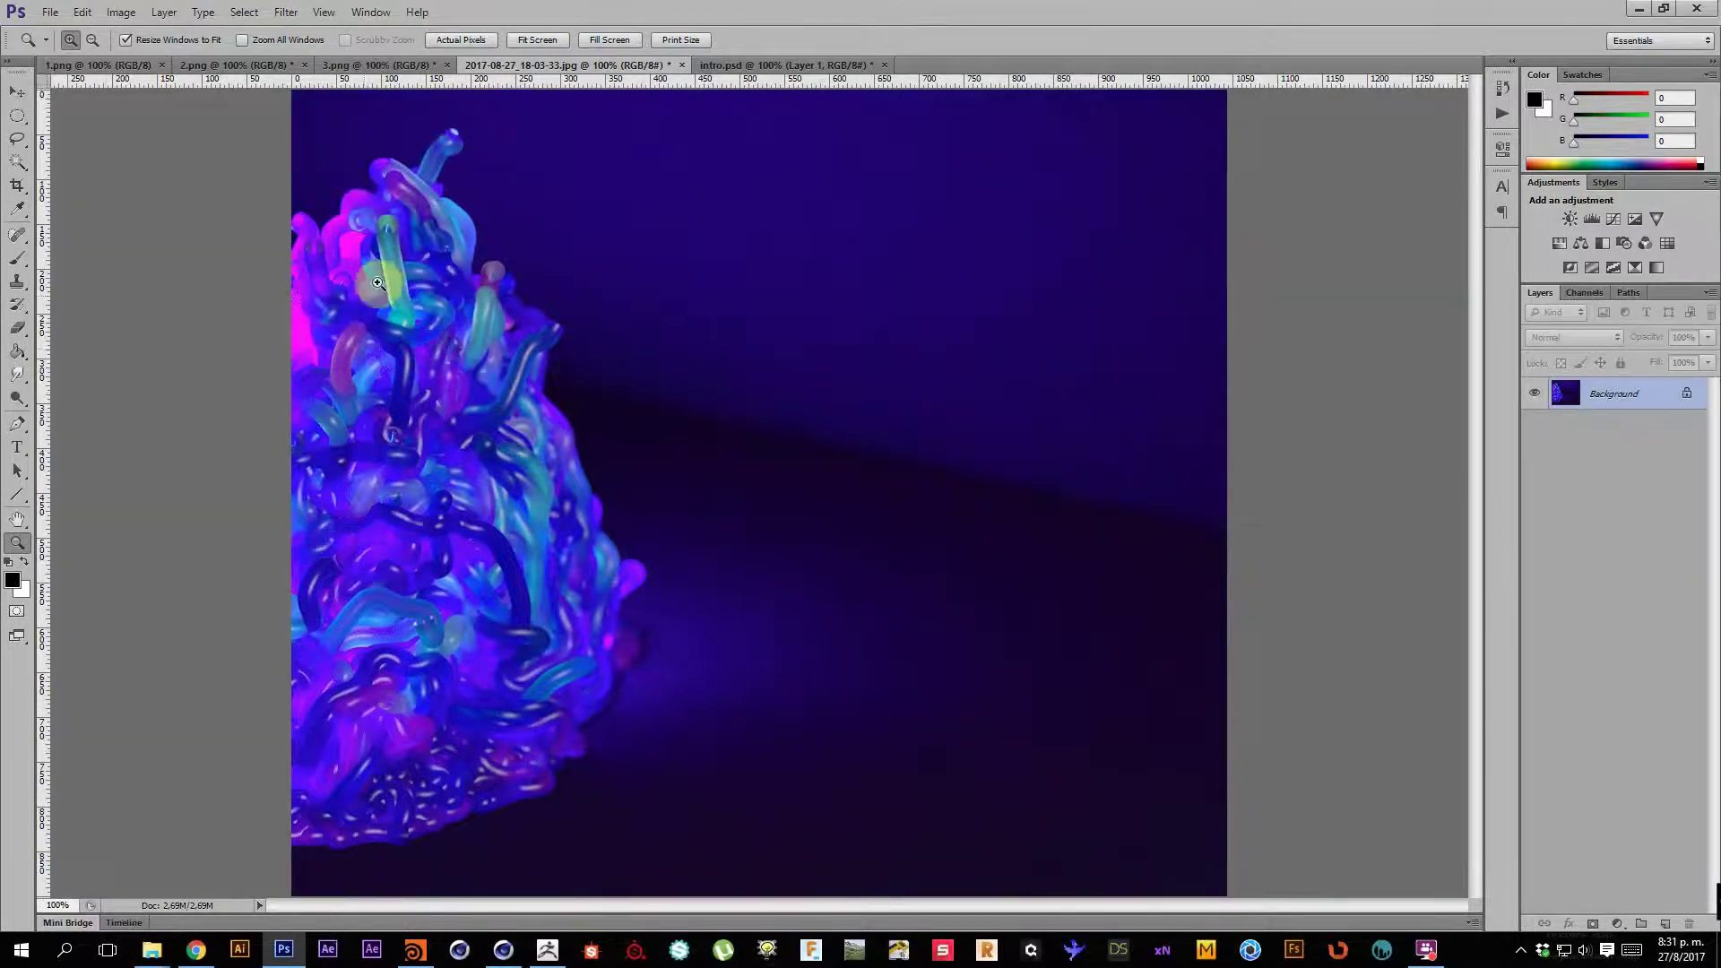
Review the worms title image intro.psd, and switch back to Houdini.
left_click(761, 65)
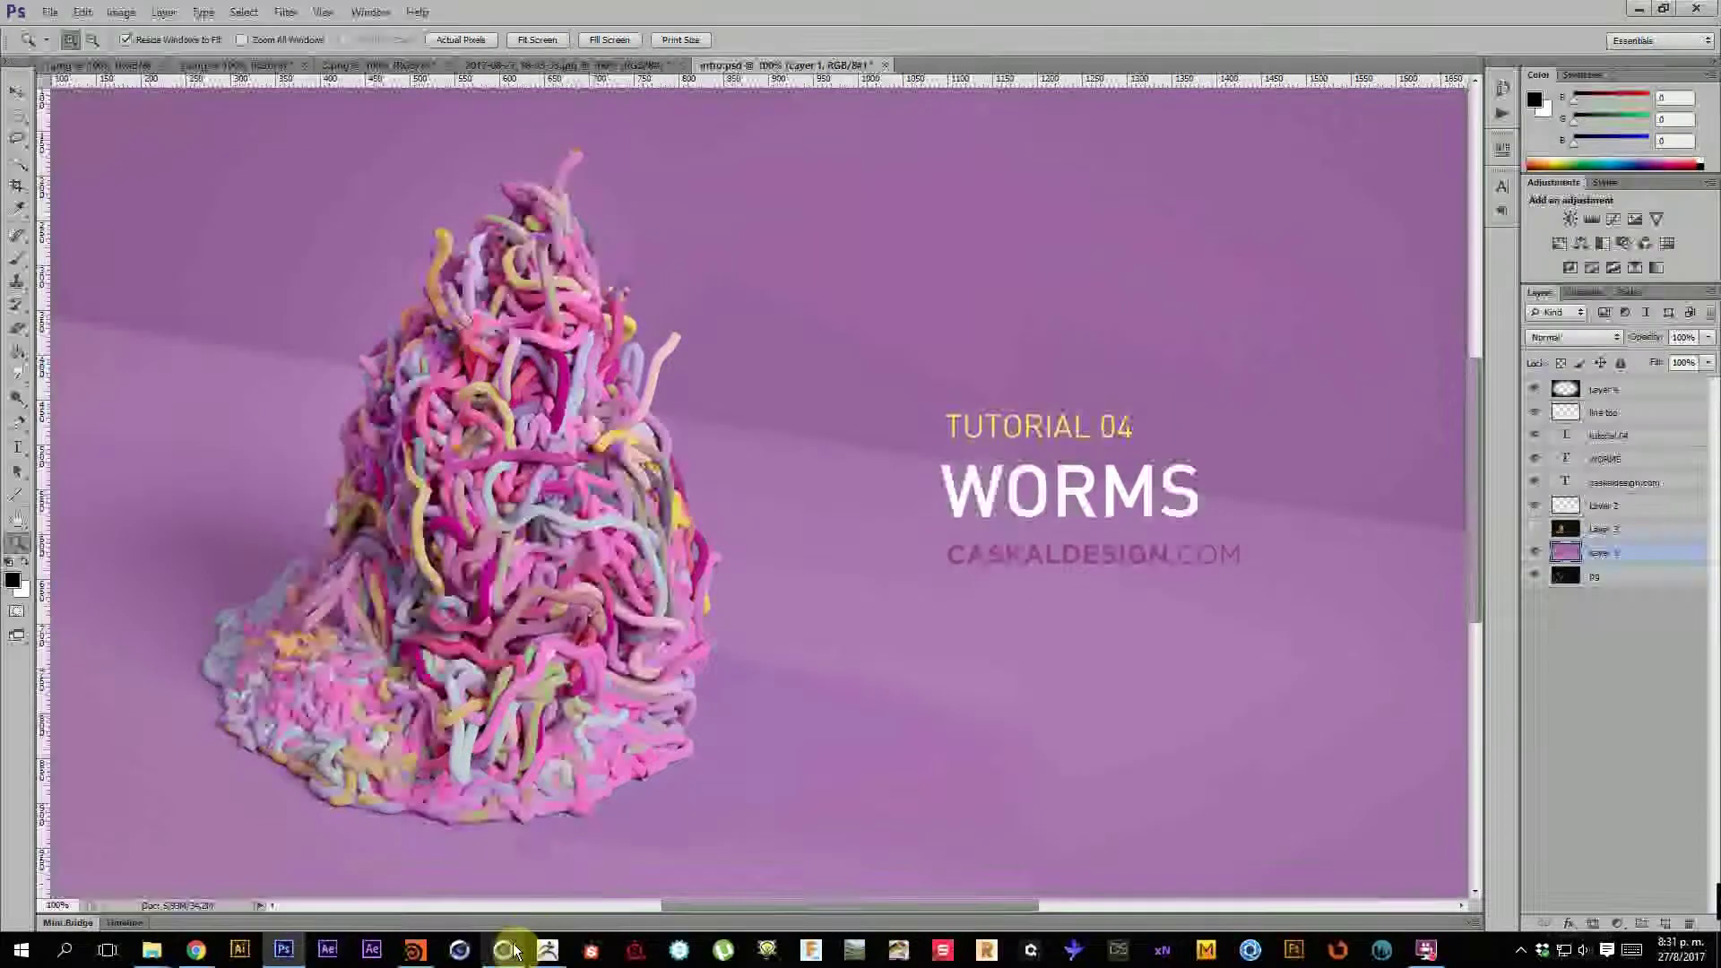
mouse_move(415, 948)
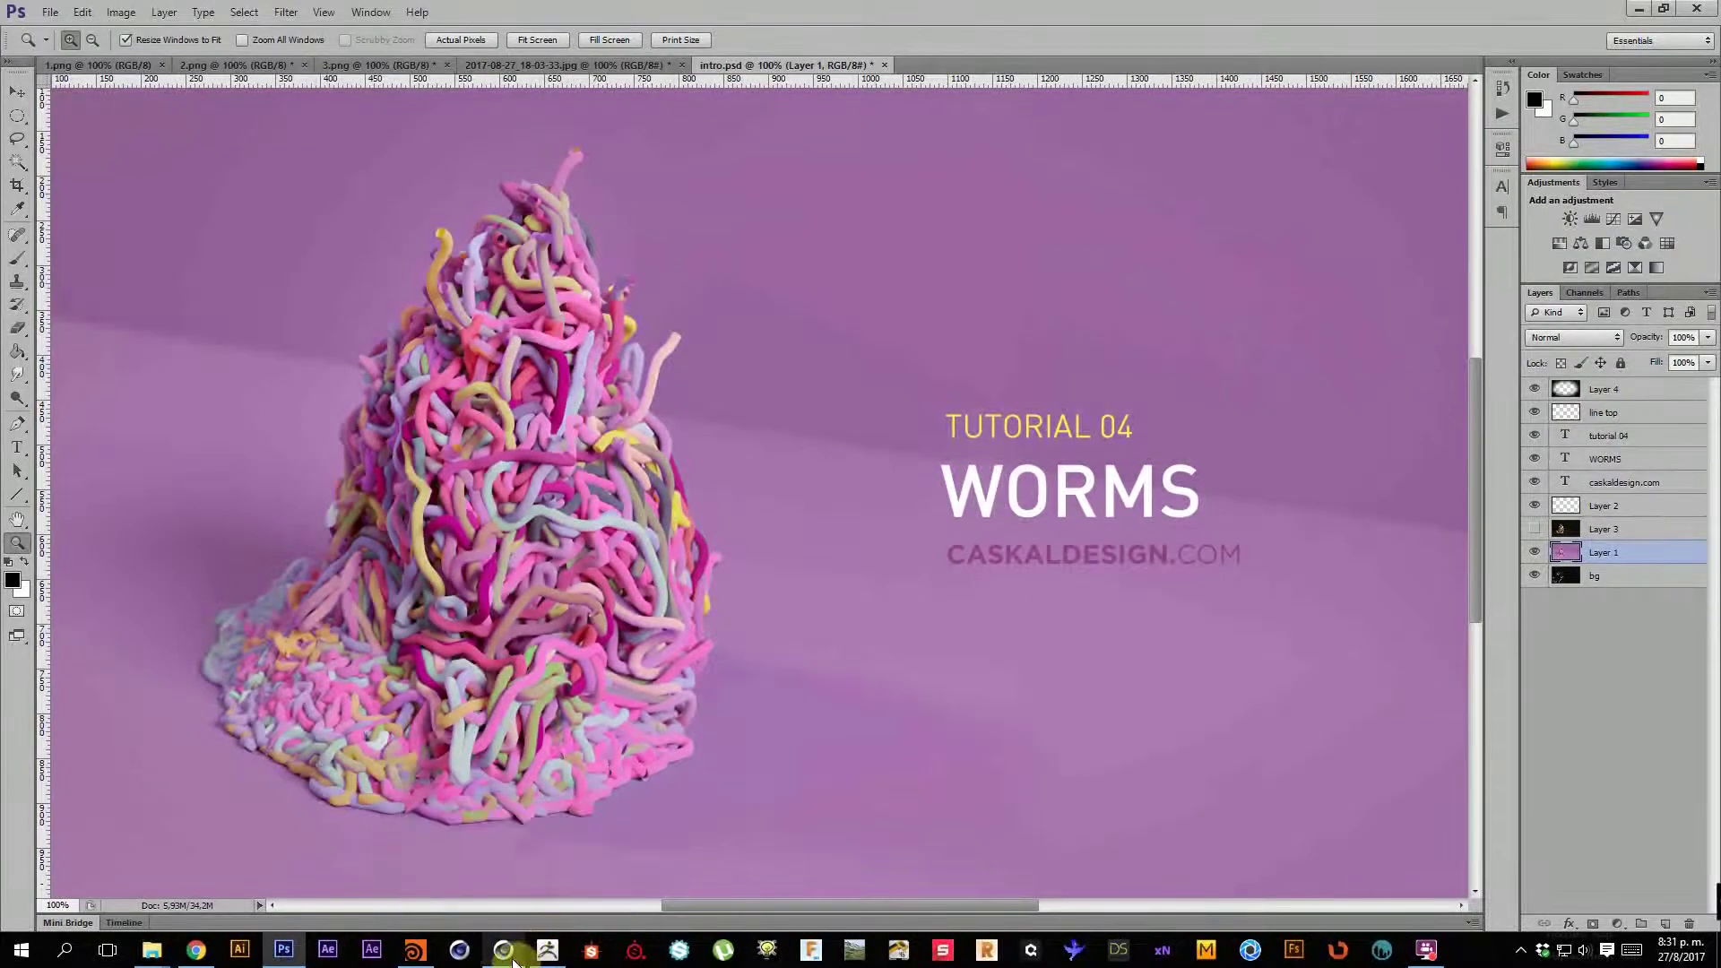
left_click_drag(508, 961, 437, 955)
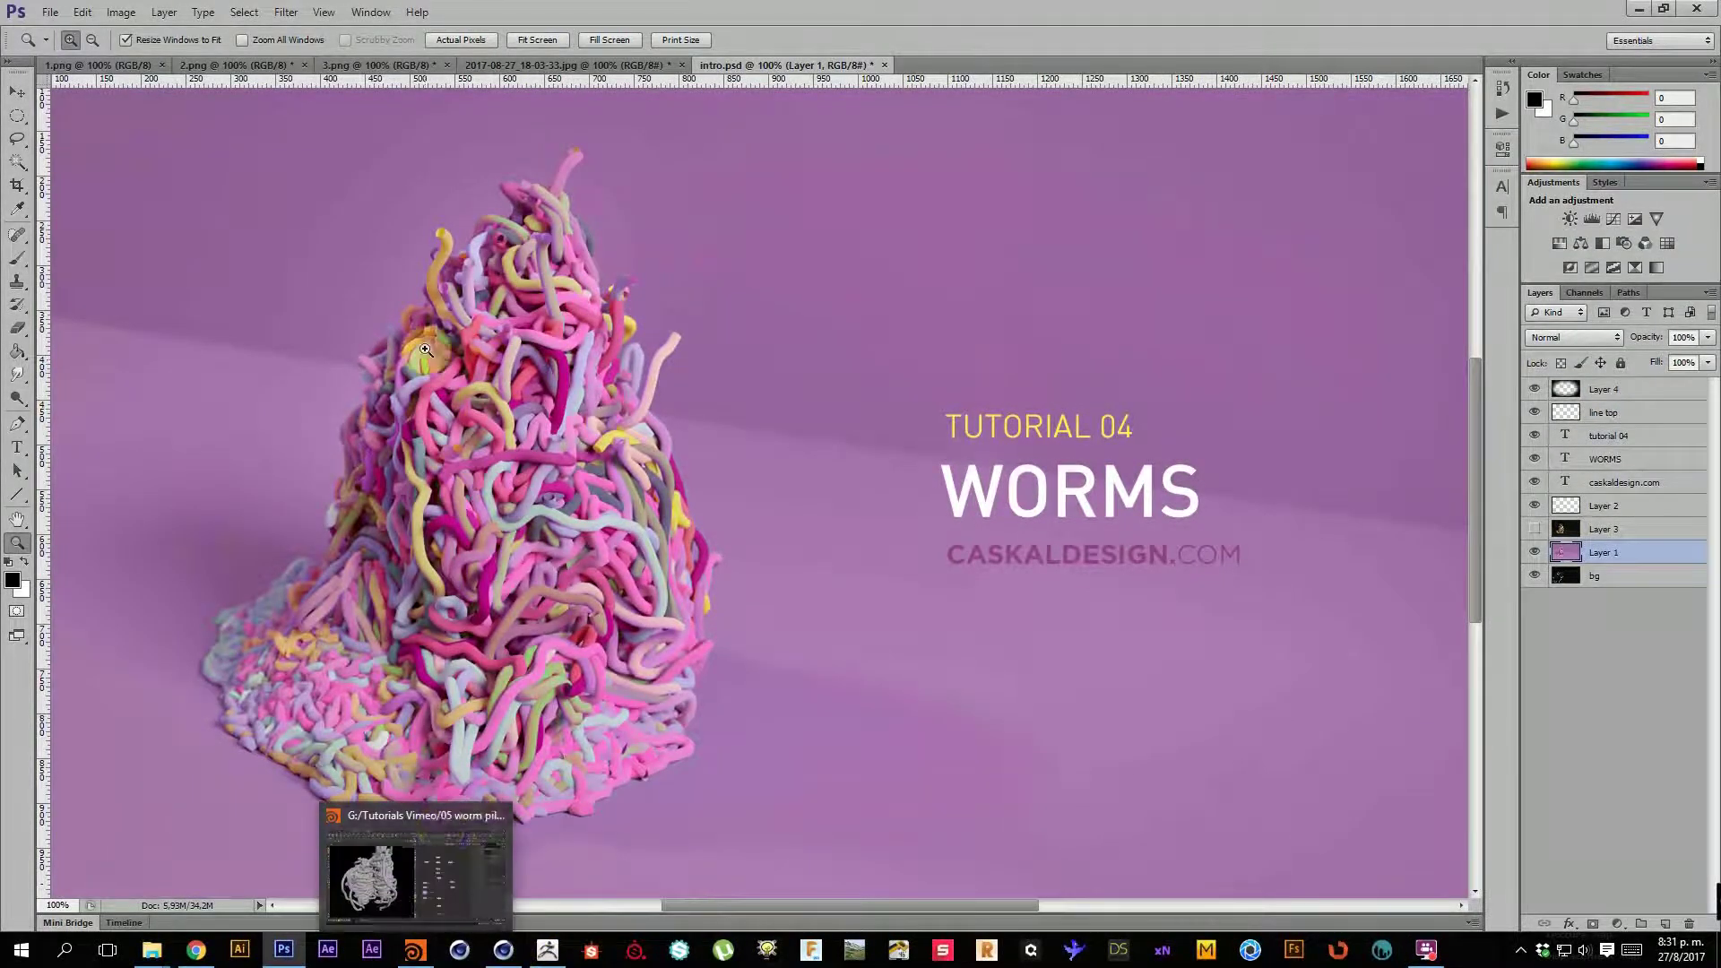
left_click(417, 952)
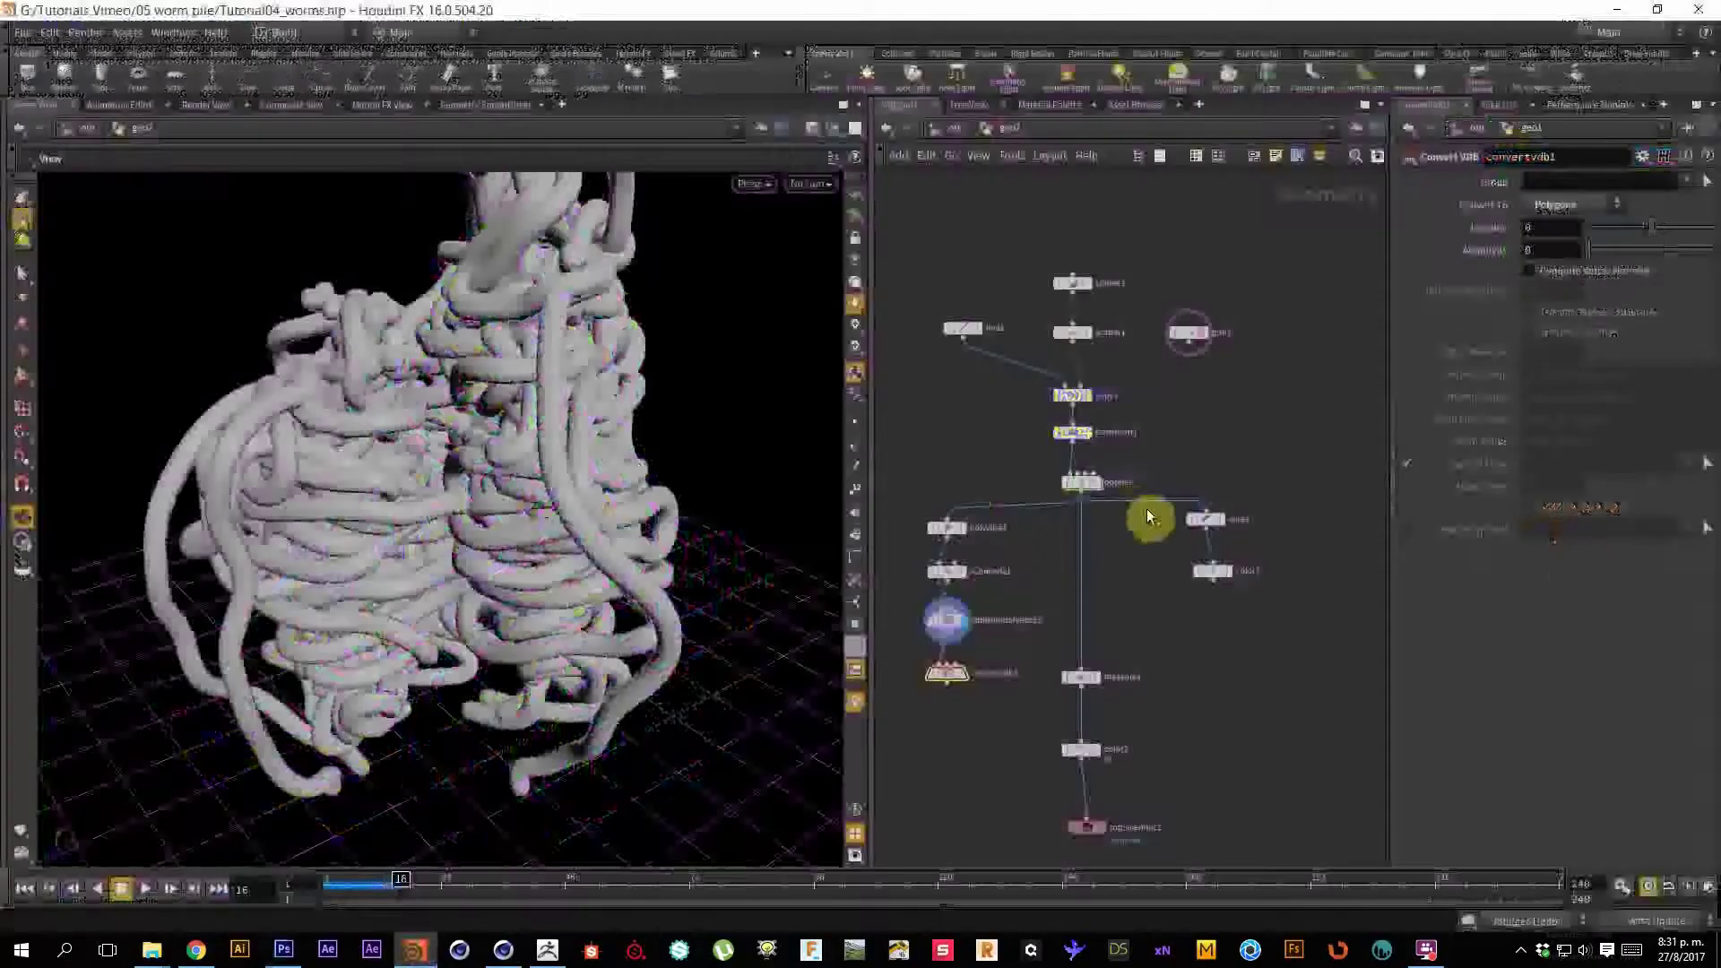
Display the color2 node's coloured worm curves and play the simulation from the first frame.
left_click(1098, 749)
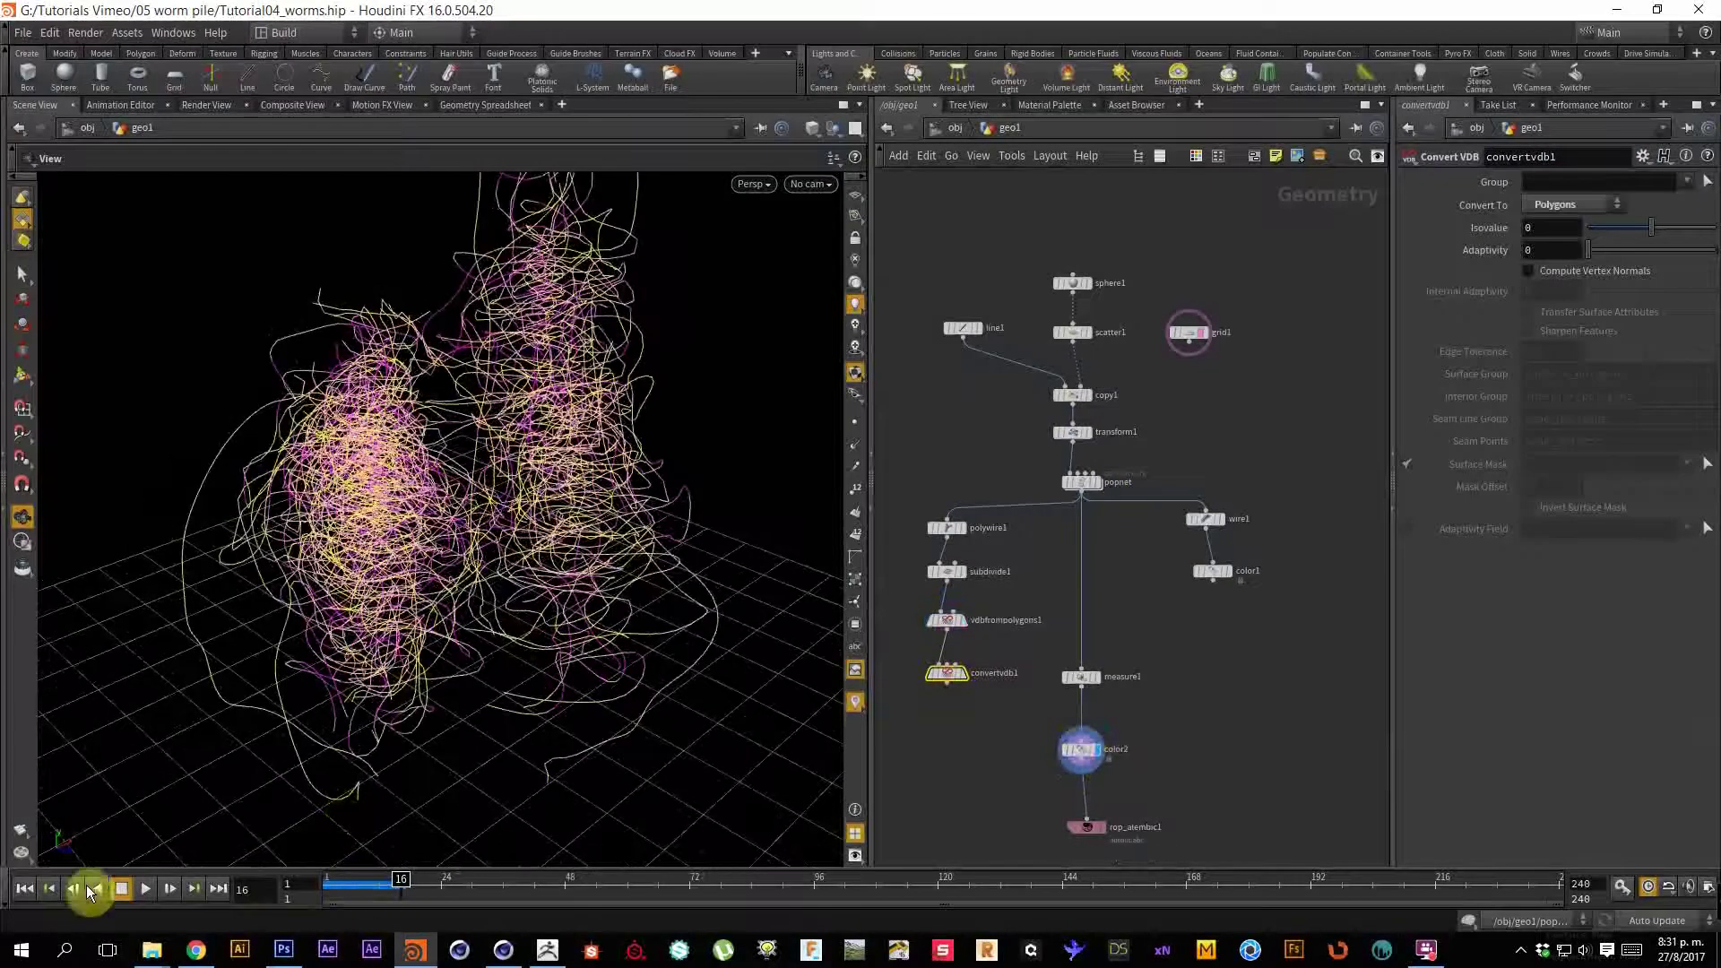
left_click(22, 896)
left_click(145, 888)
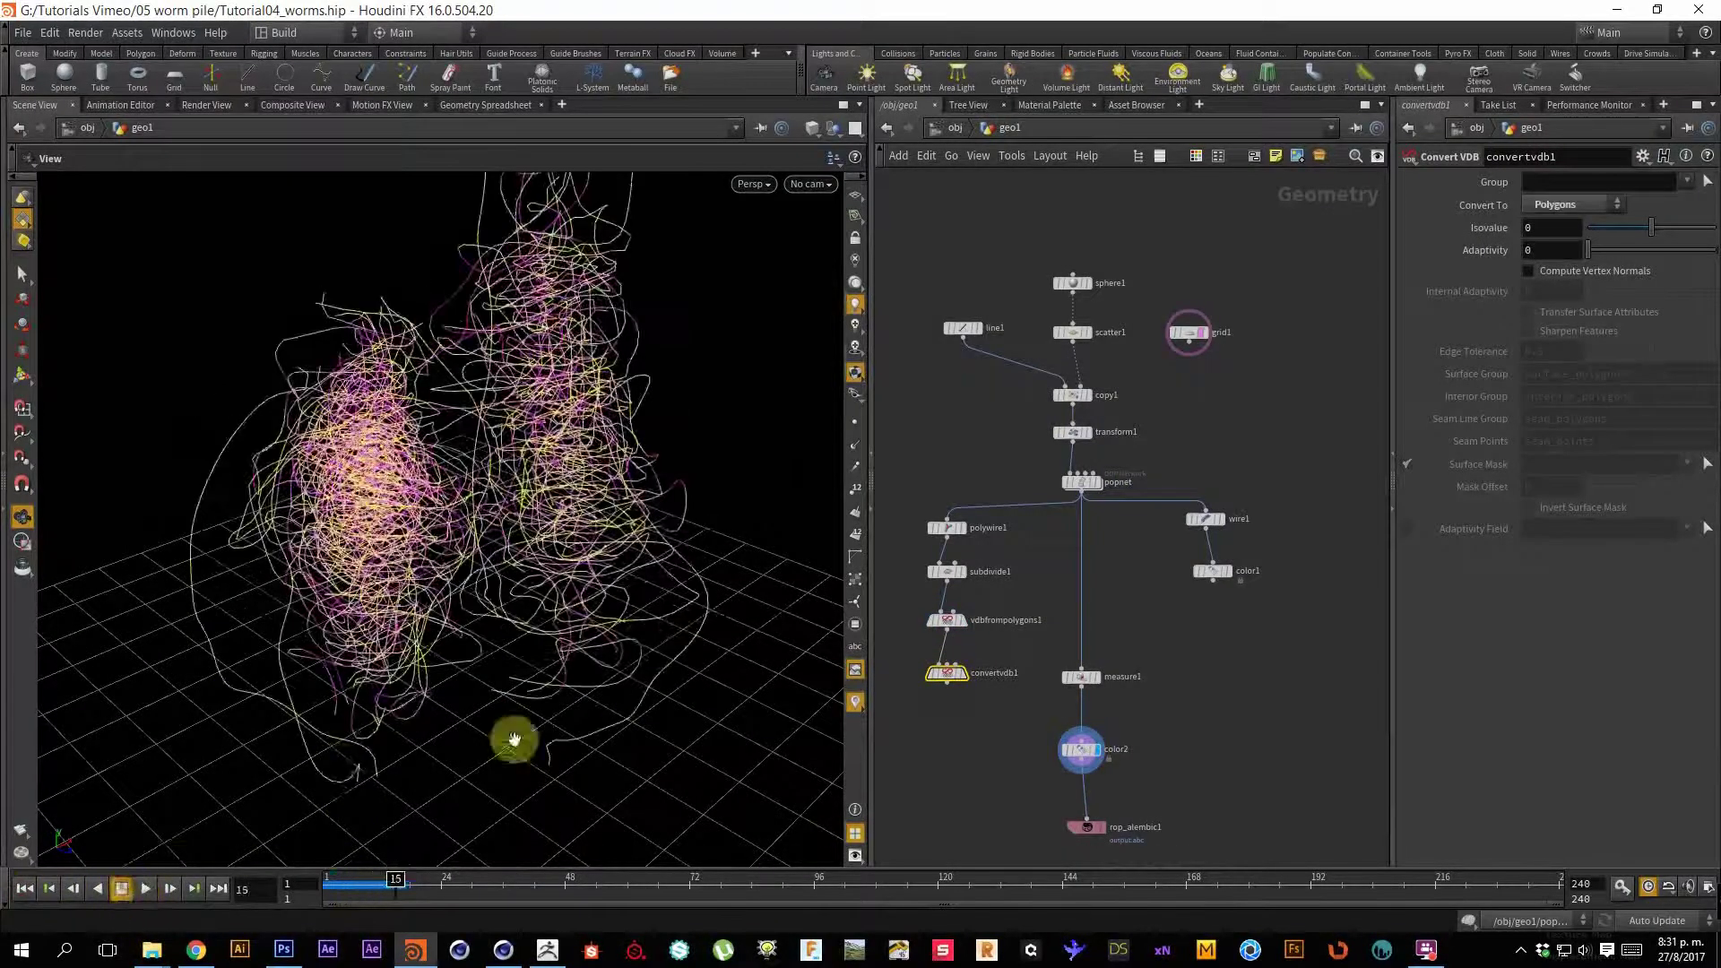
Switch to the Worms_03x2.c4d scene in Cinema 4D and play the imported worm curve animation, stopping at frame 21.
left_click(458, 950)
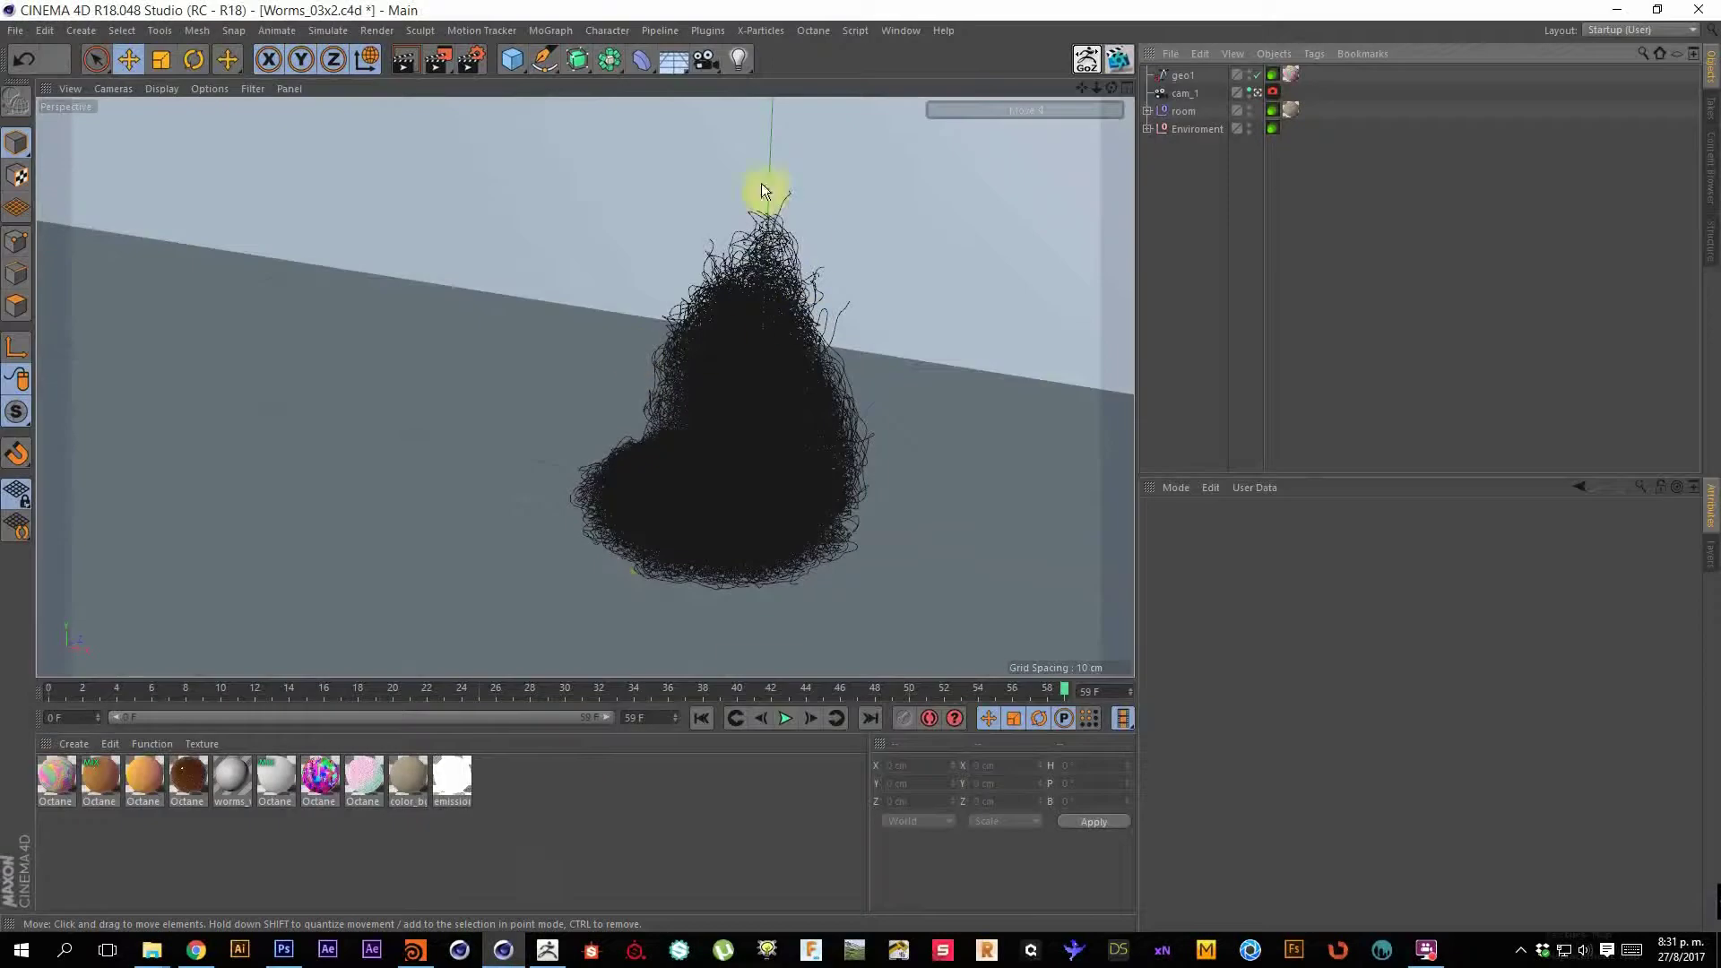
left_click(785, 718)
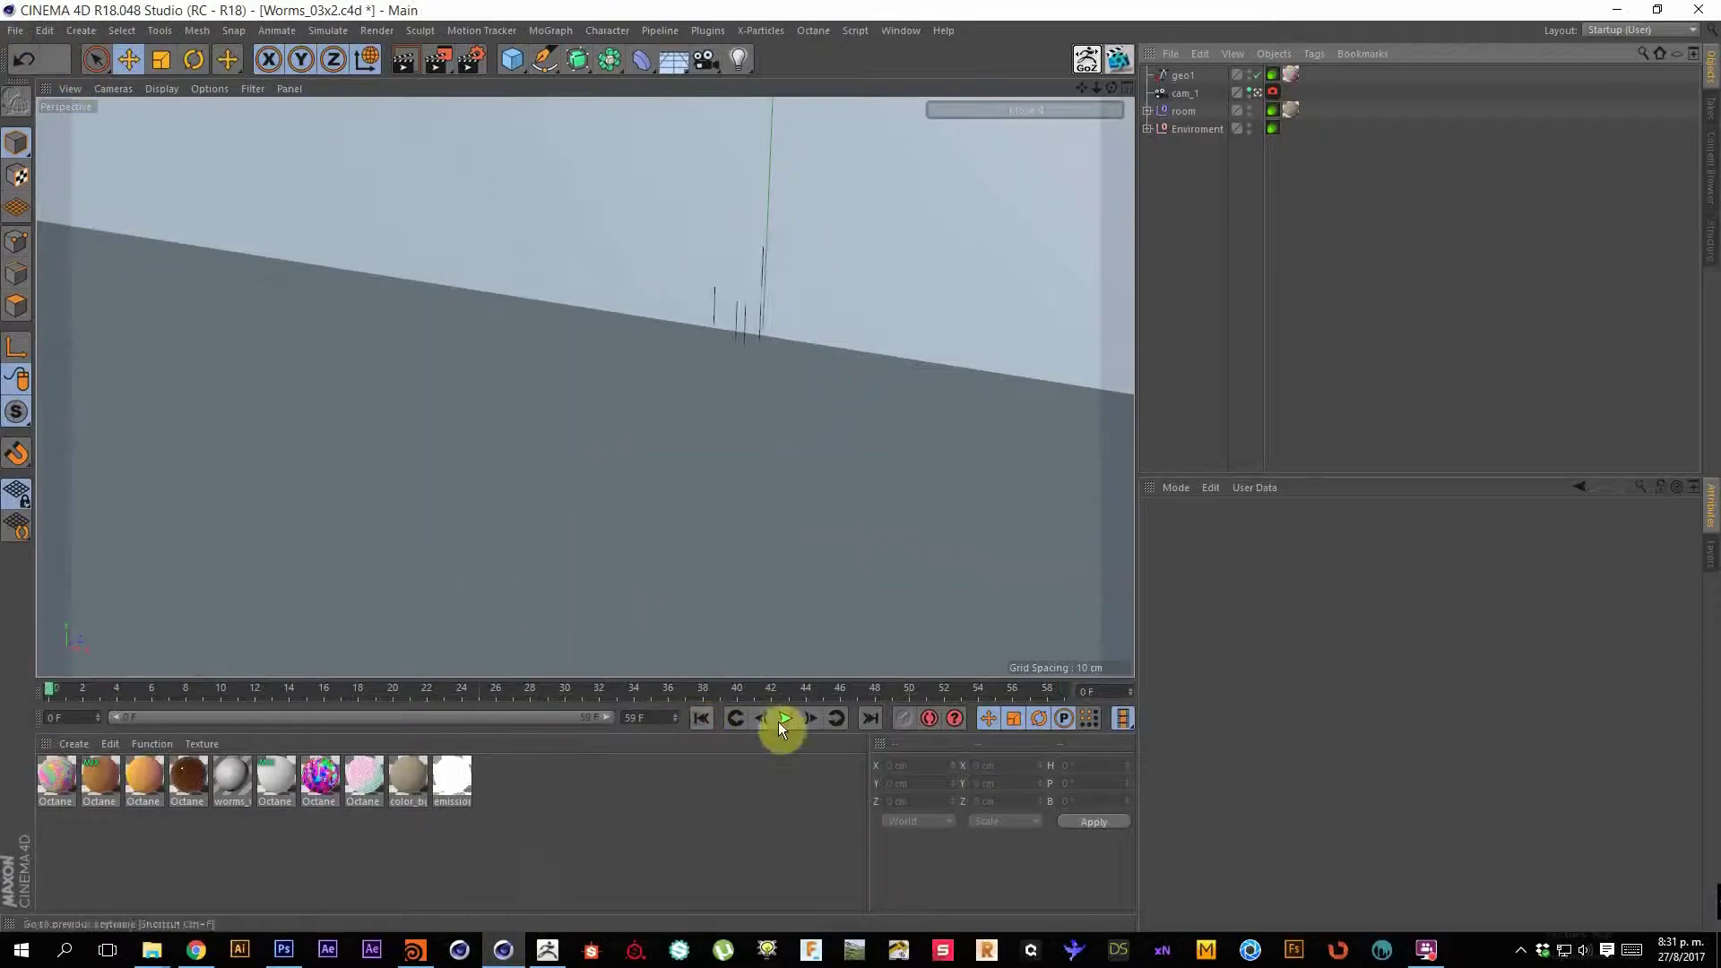
left_click(794, 723)
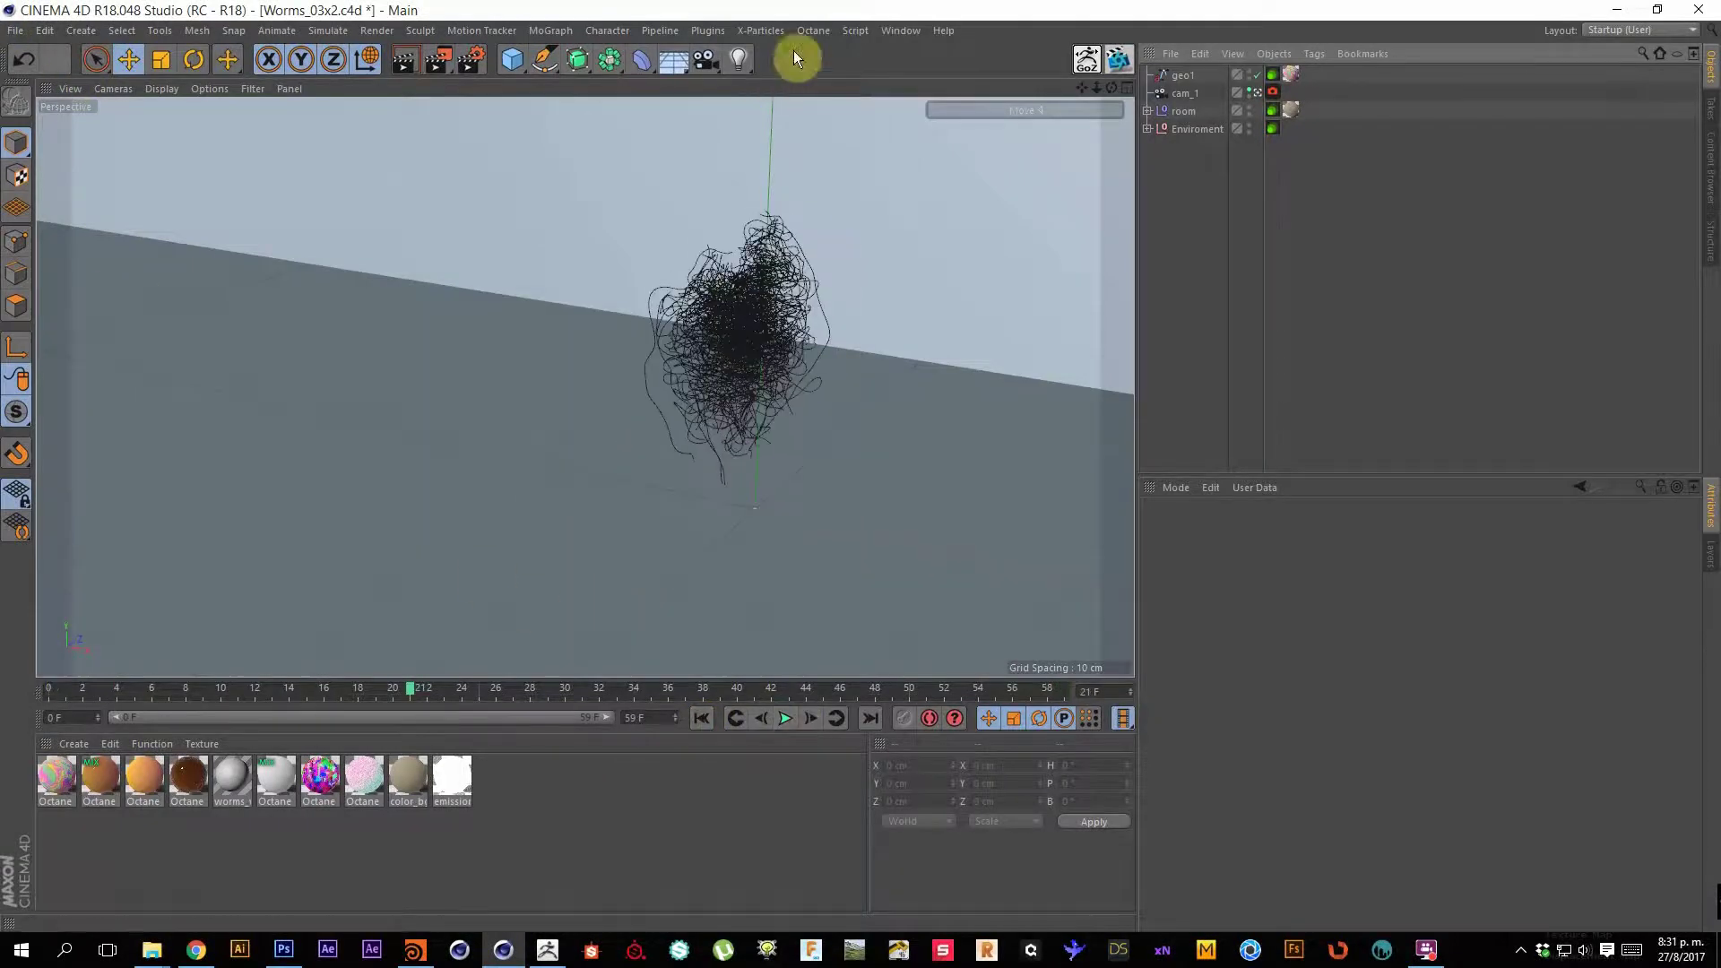
Open the Octane Live Viewer and start a live render of the worm scene.
left_click(1117, 58)
left_click_drag(676, 197, 1018, 200)
left_click(717, 248)
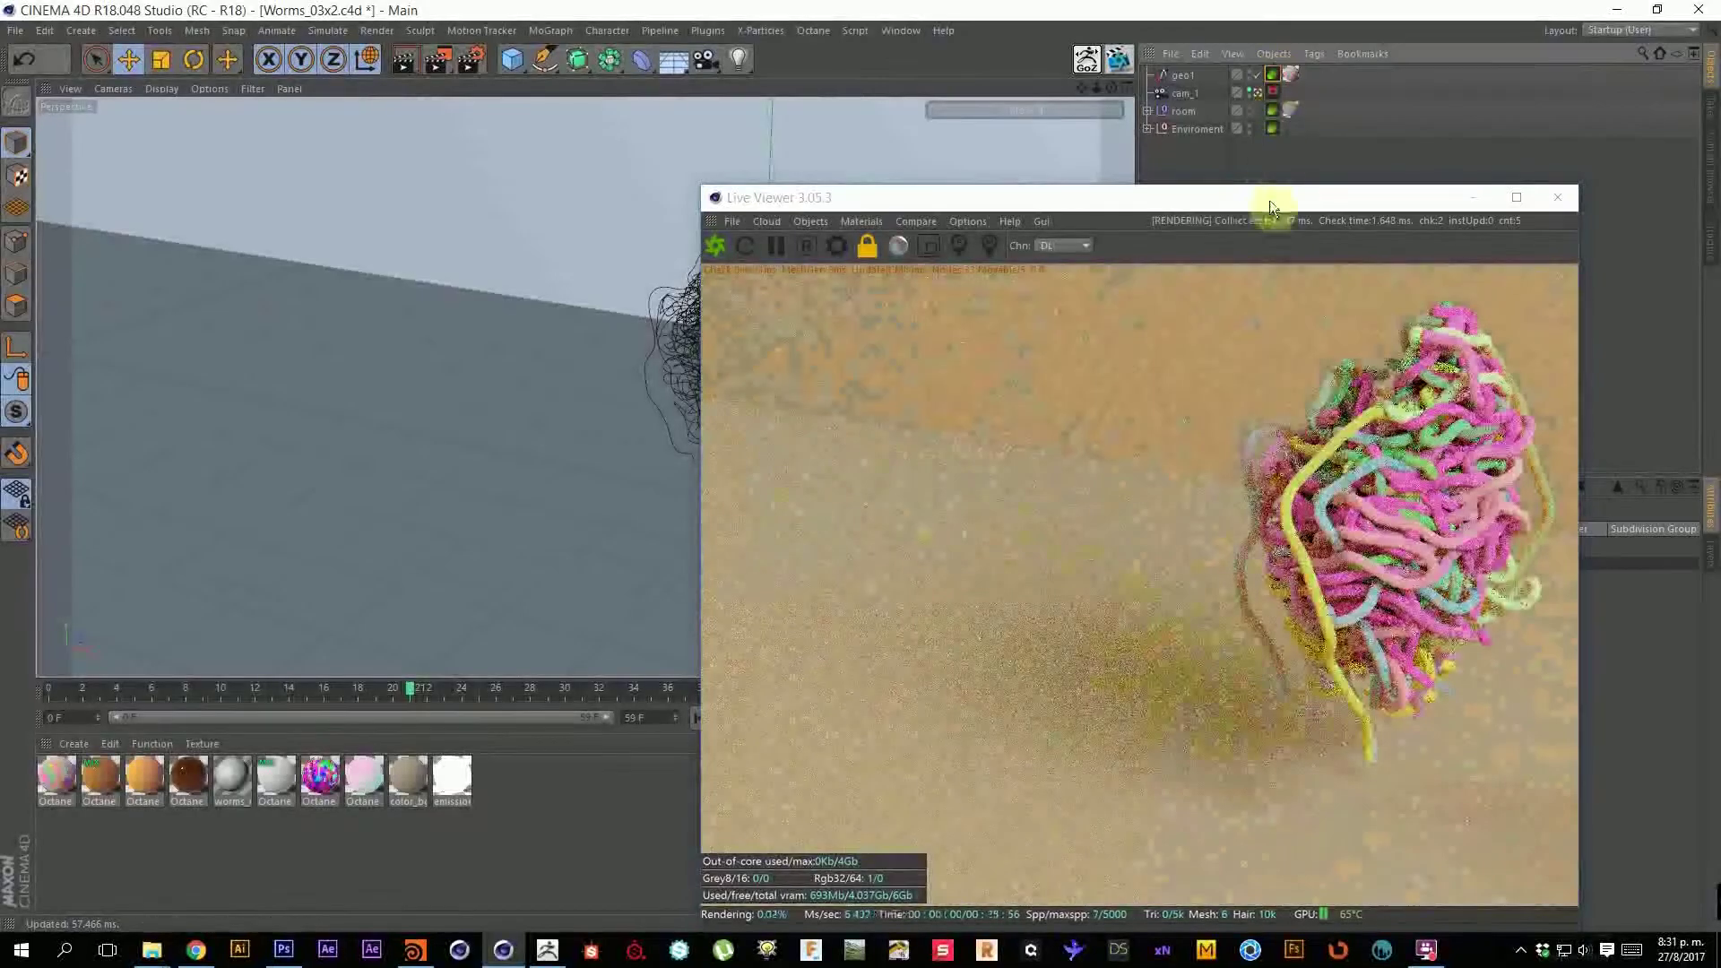
Show the hair settings of the Octane object tag on geo1, and move the Live Viewer clear of the materials.
left_click_drag(1196, 204, 575, 82)
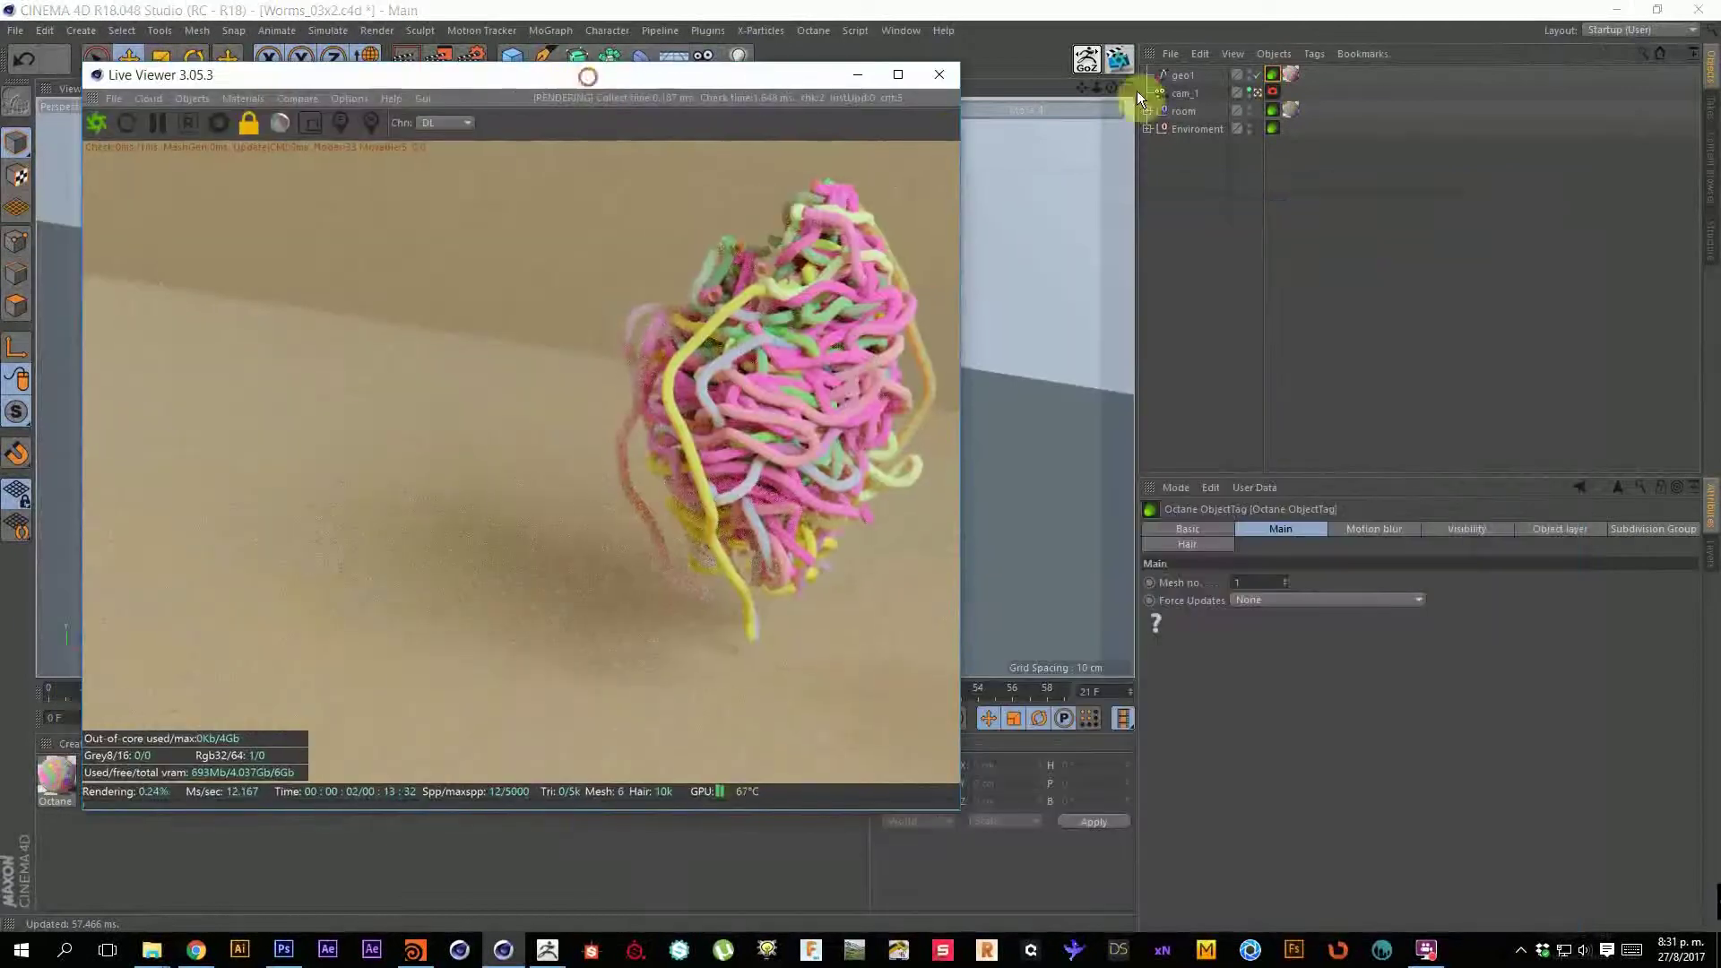
left_click(1203, 546)
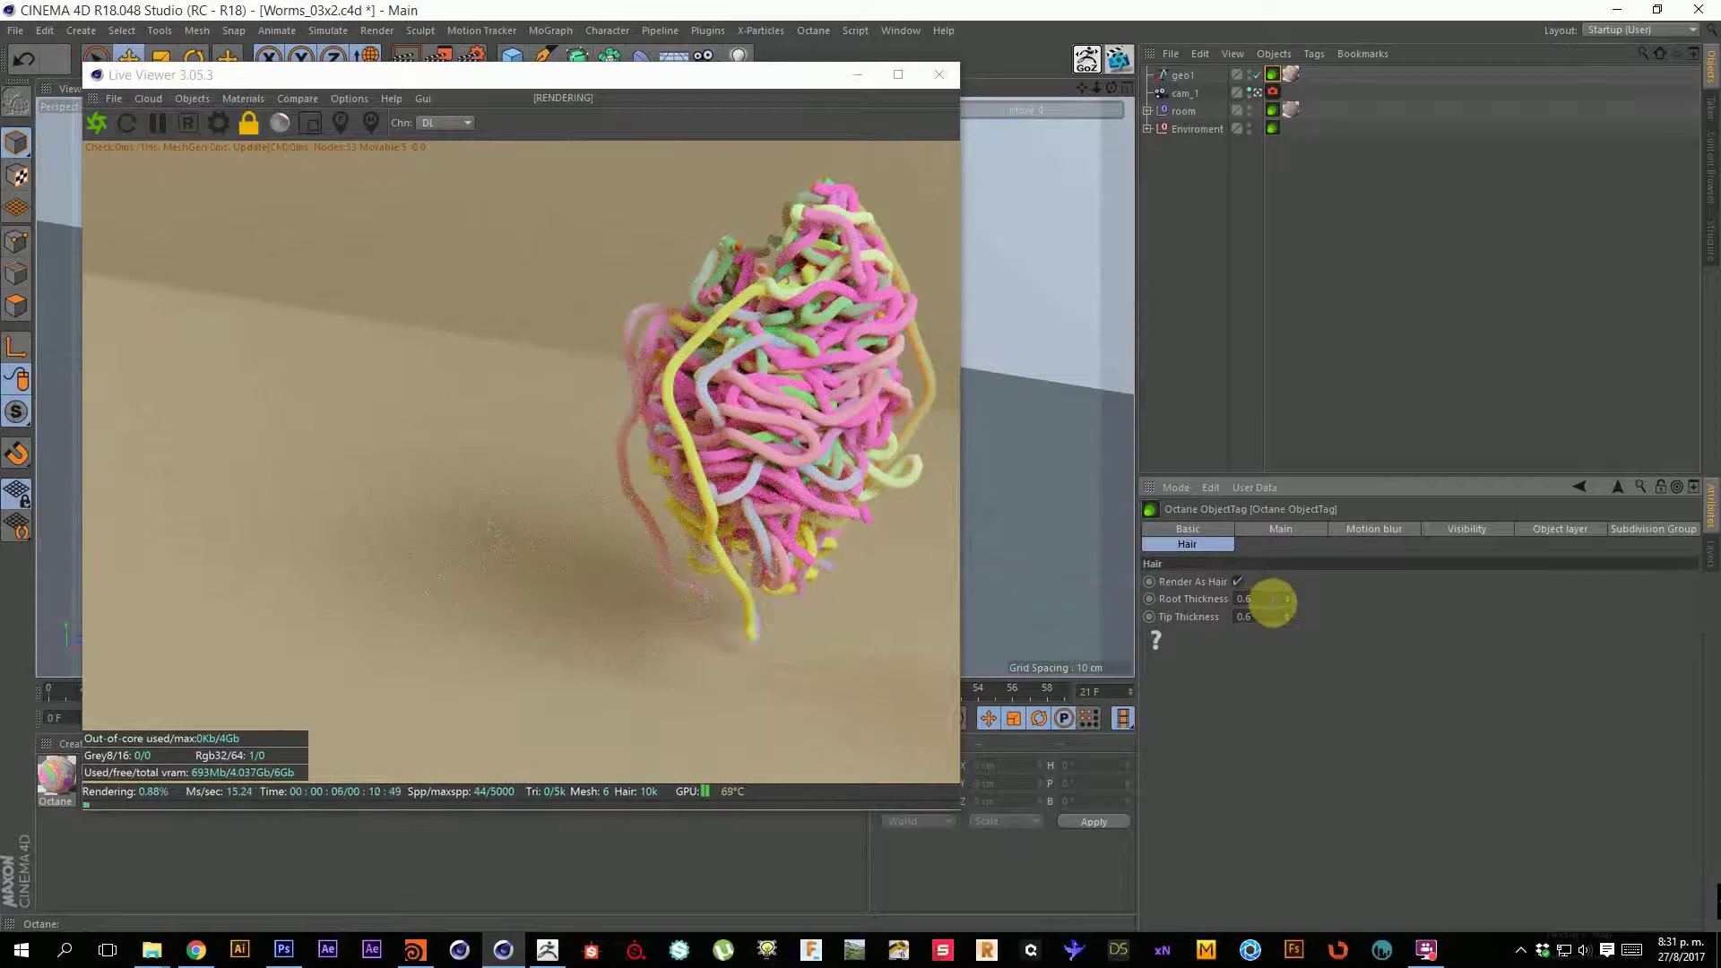
left_click_drag(738, 79, 851, 79)
left_click_drag(610, 79, 1031, 111)
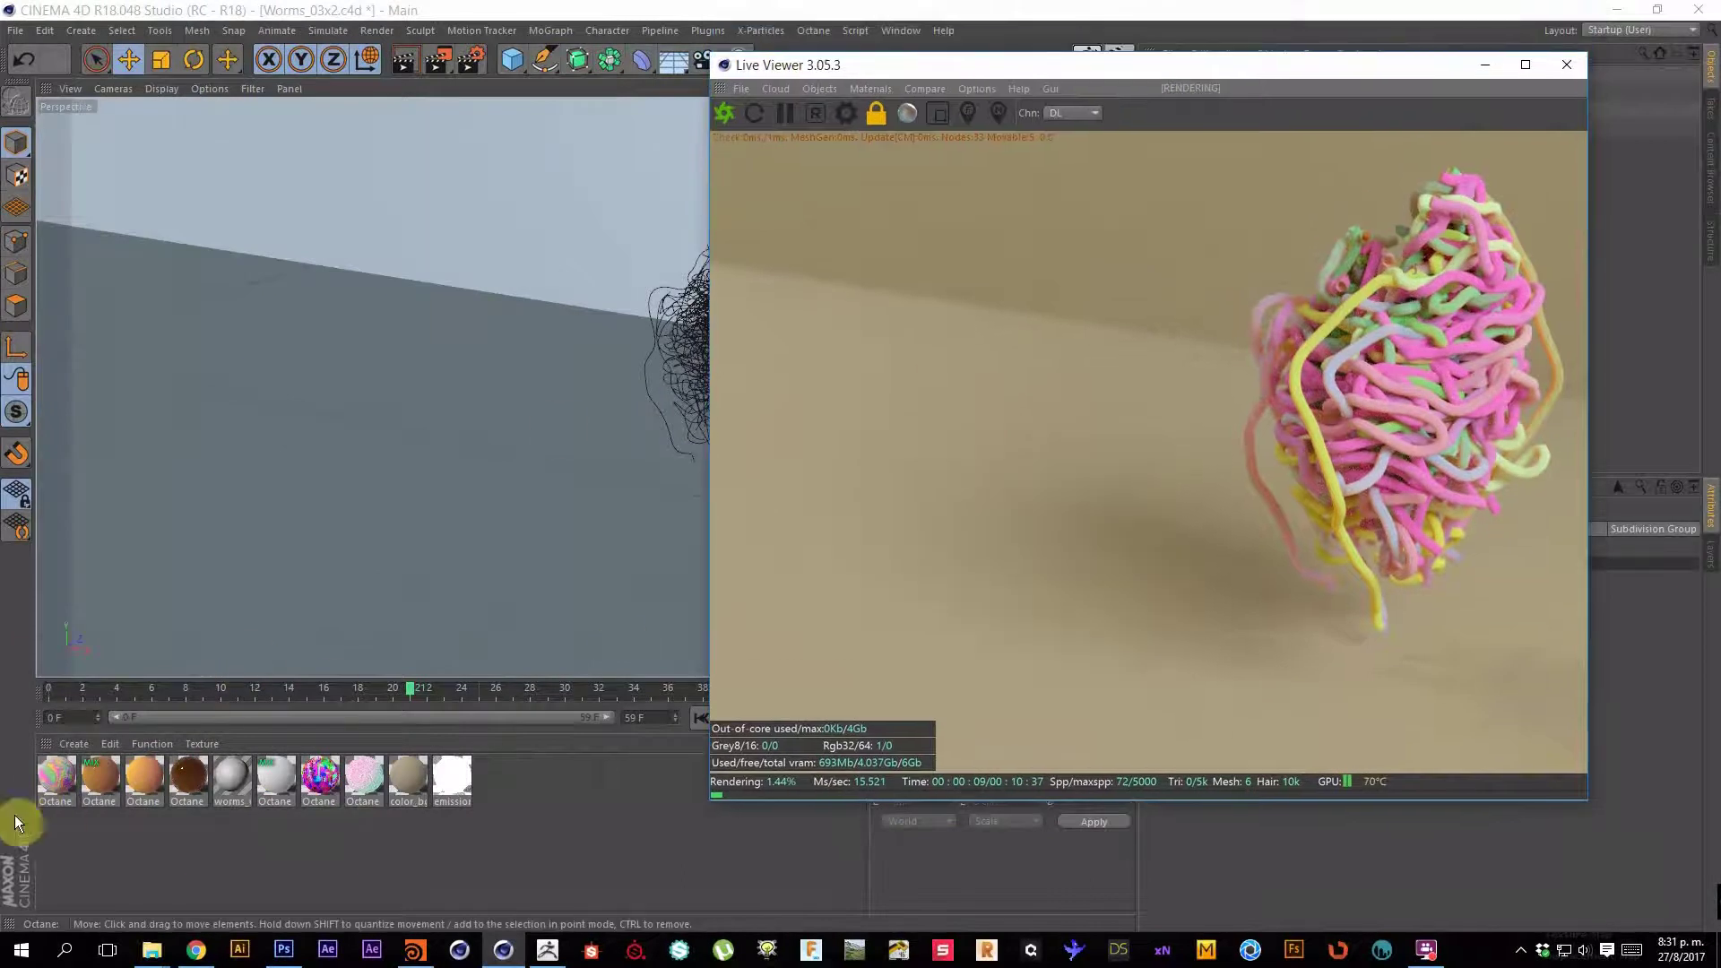
Inspect the diffuse image texture of the worms' multicoloured Octane material, and close the material editor.
left_click(52, 776)
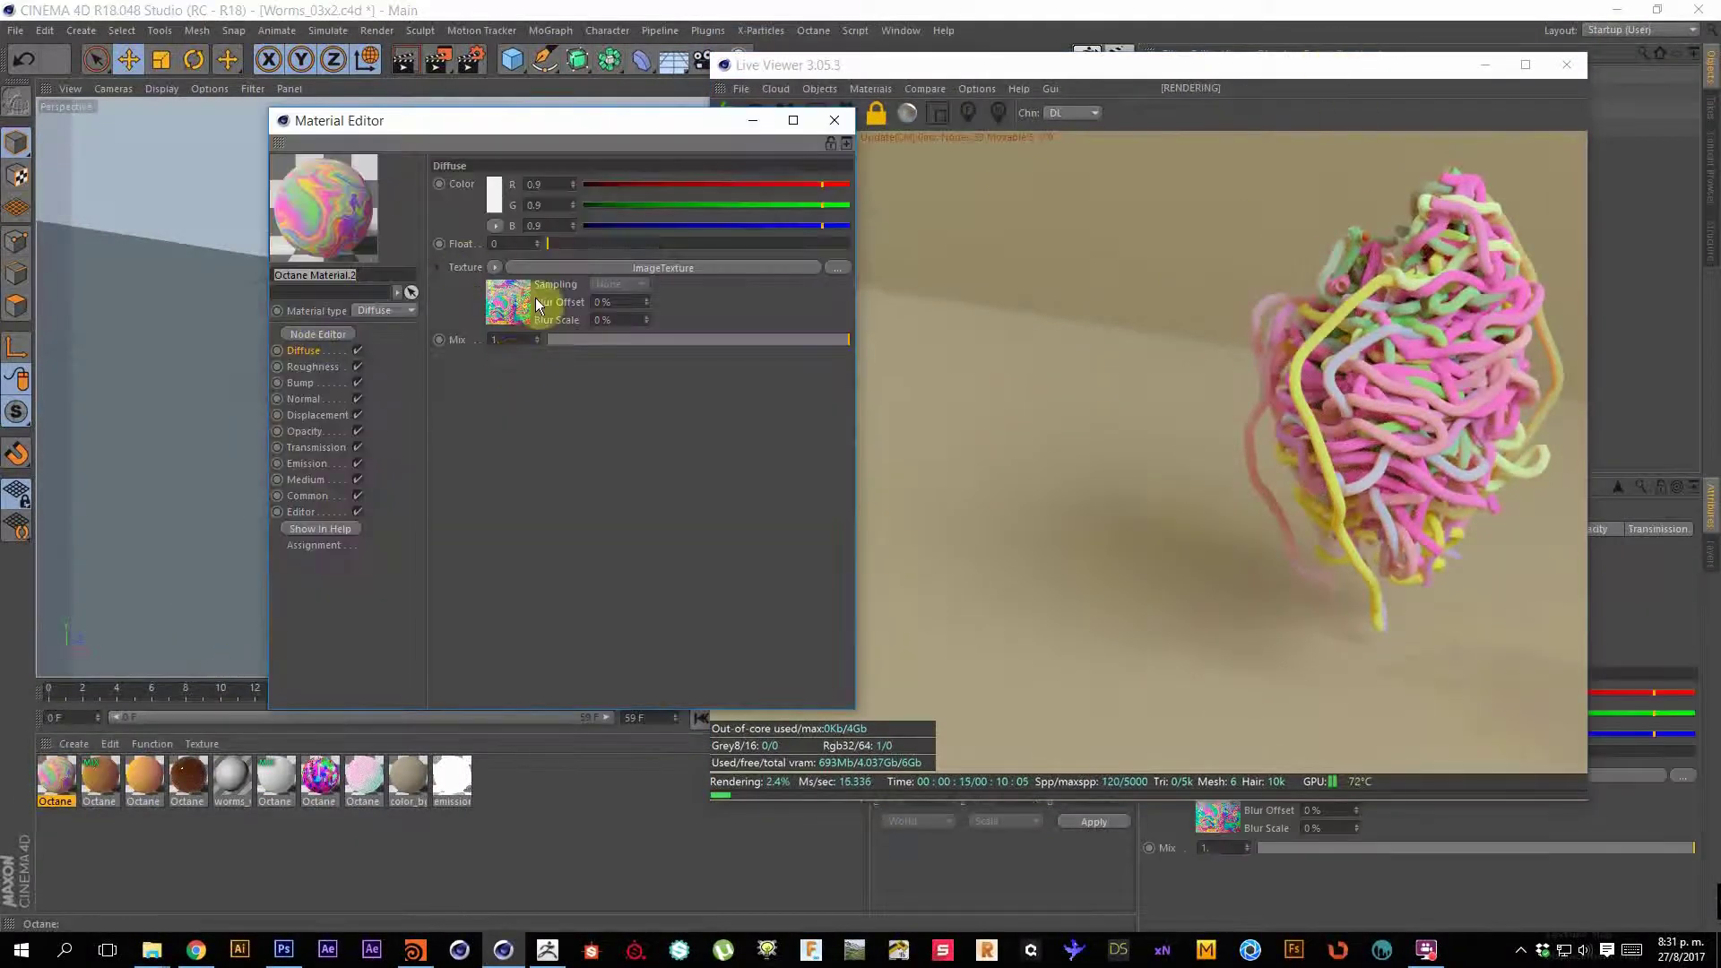
left_click(510, 308)
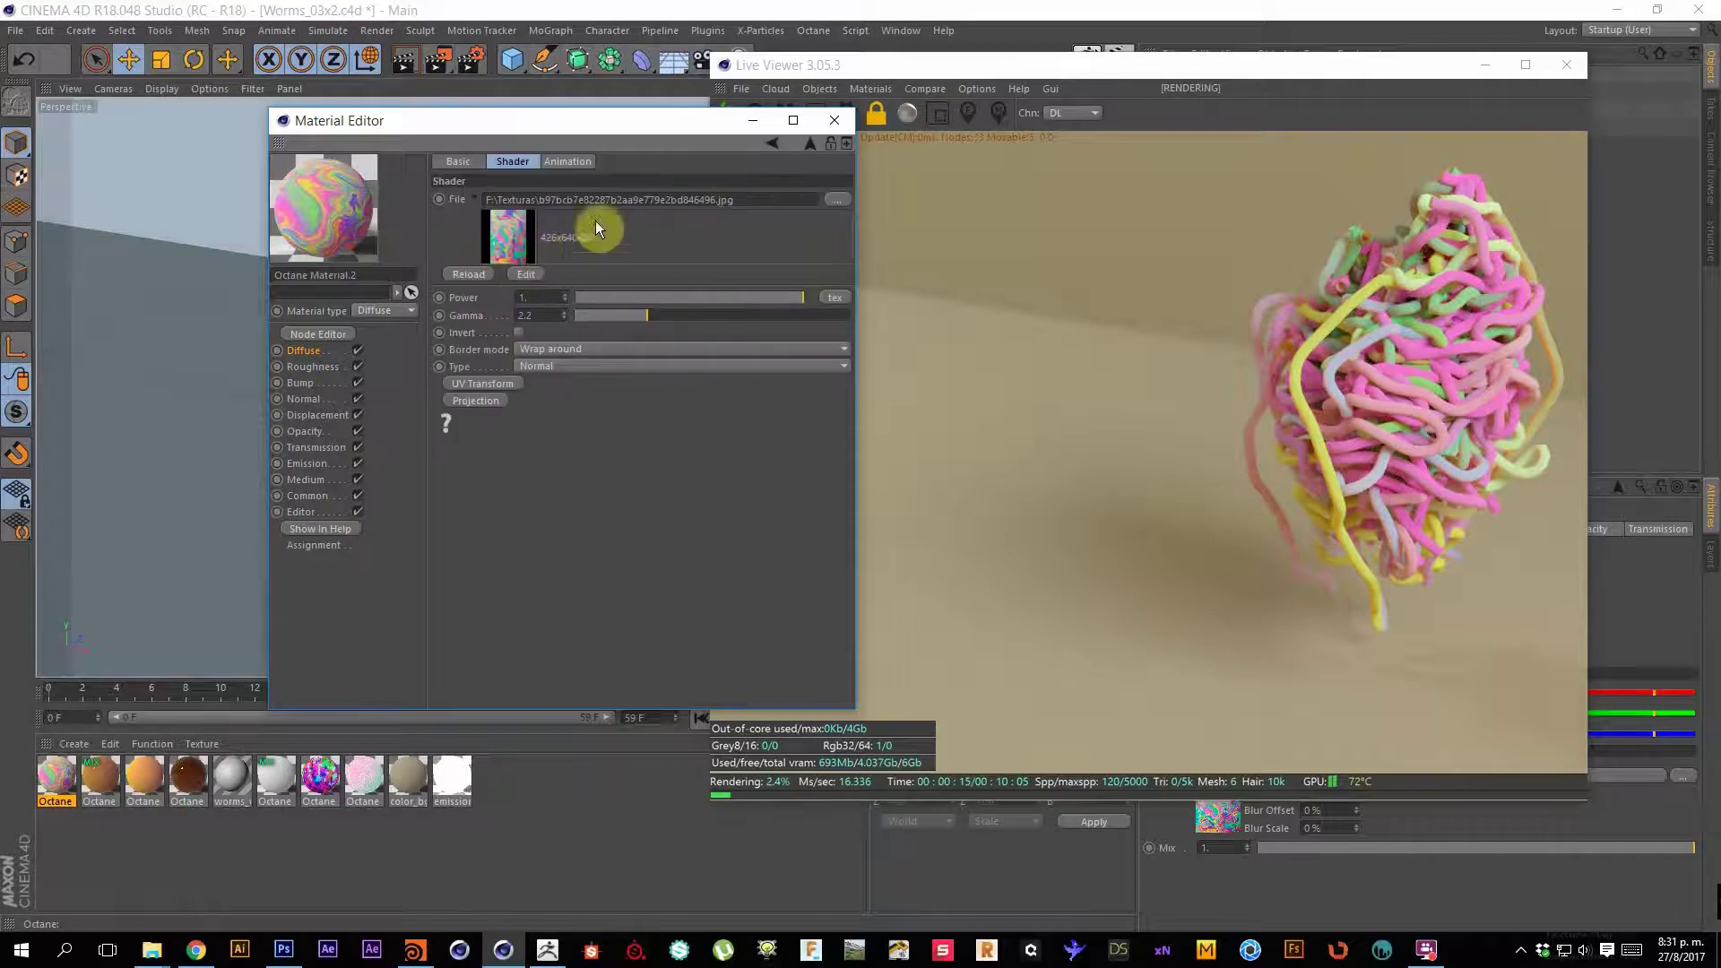
left_click(842, 117)
Play the worm animation while the Octane live render updates, keeping the Live Viewer in view.
left_click_drag(889, 77, 1024, 382)
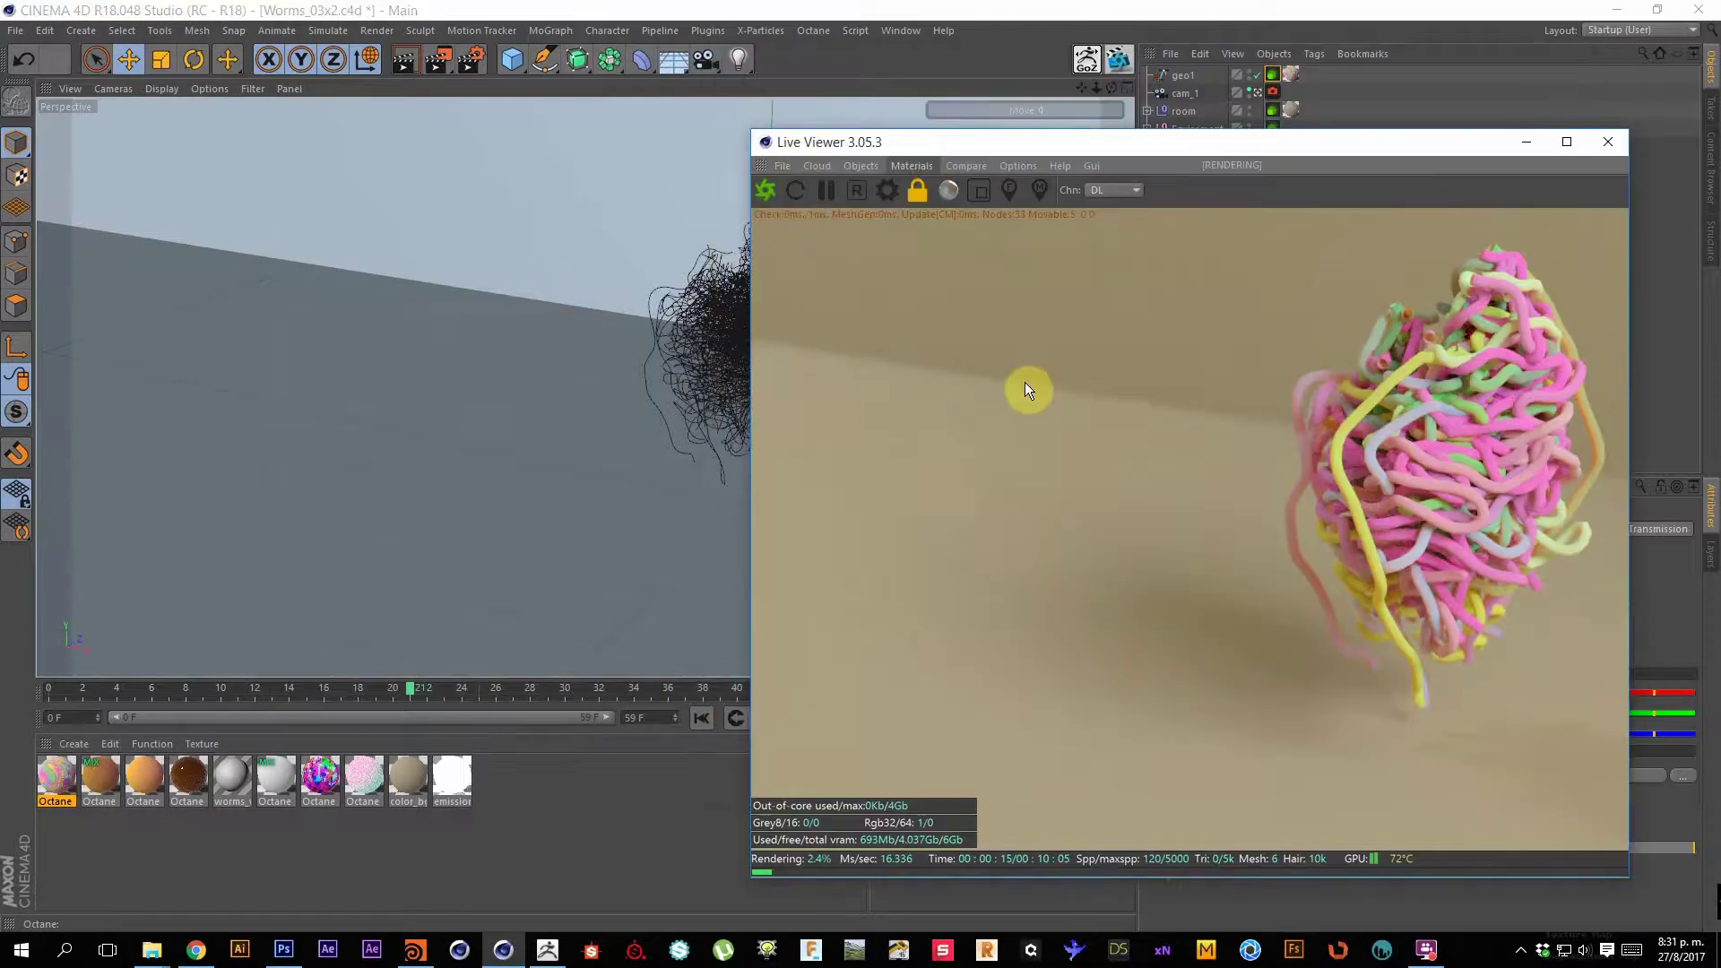
left_click(786, 718)
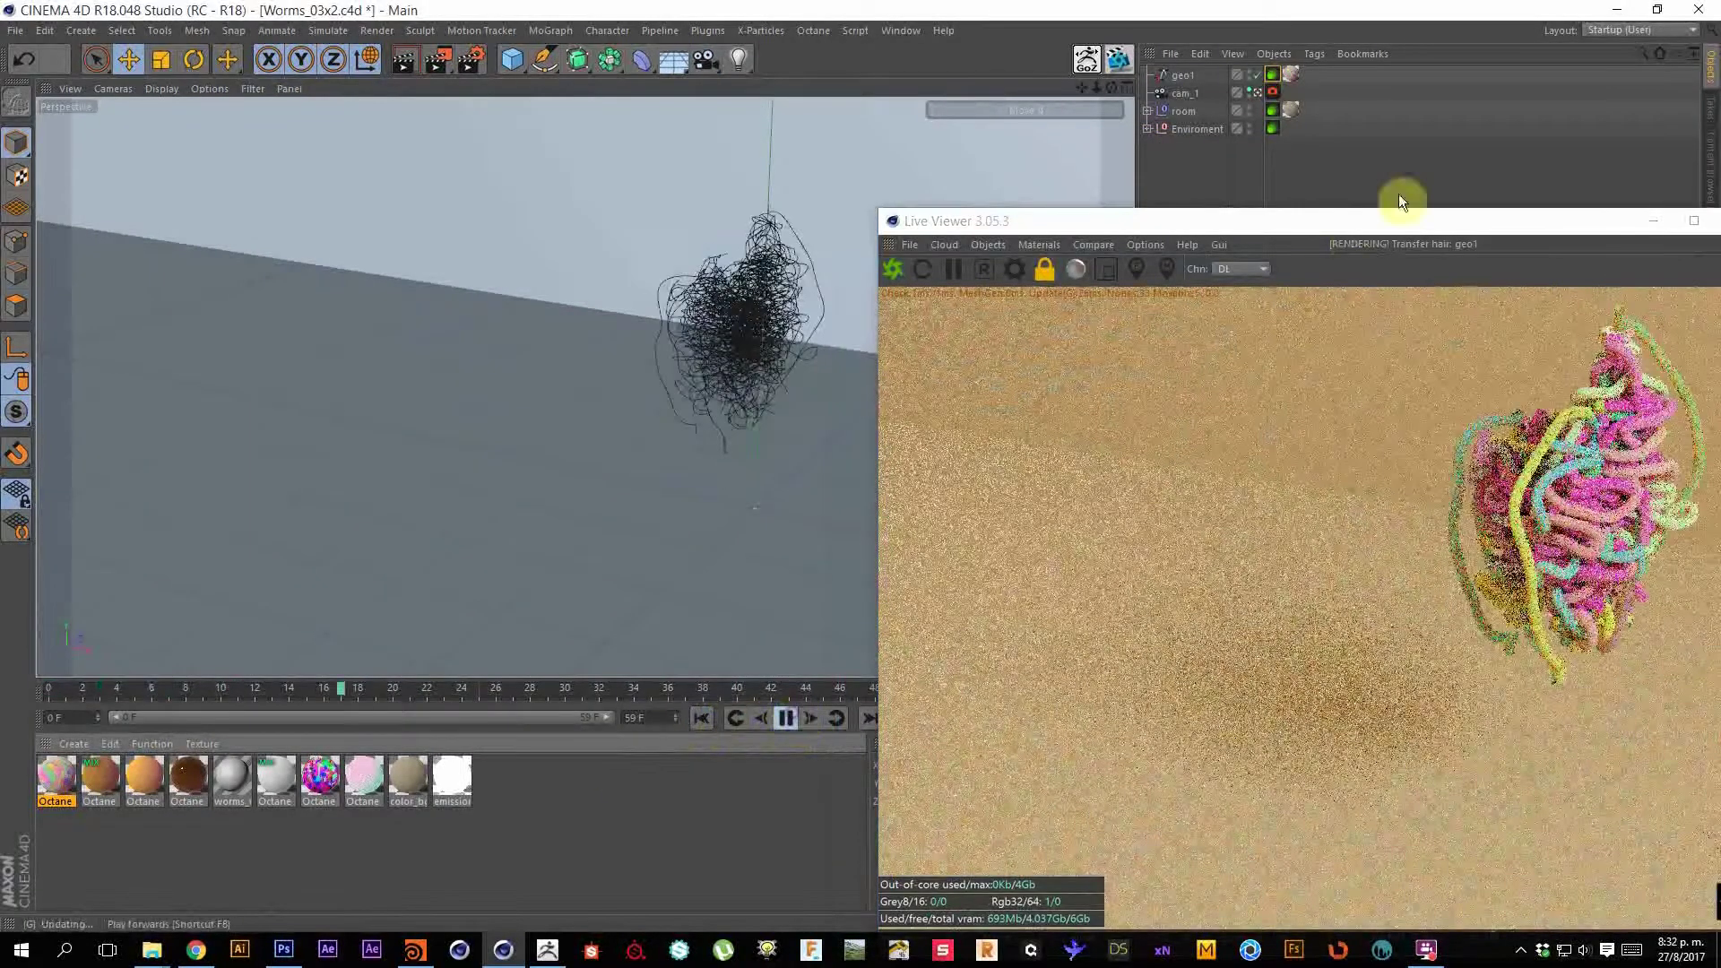
left_click_drag(1368, 218, 852, 200)
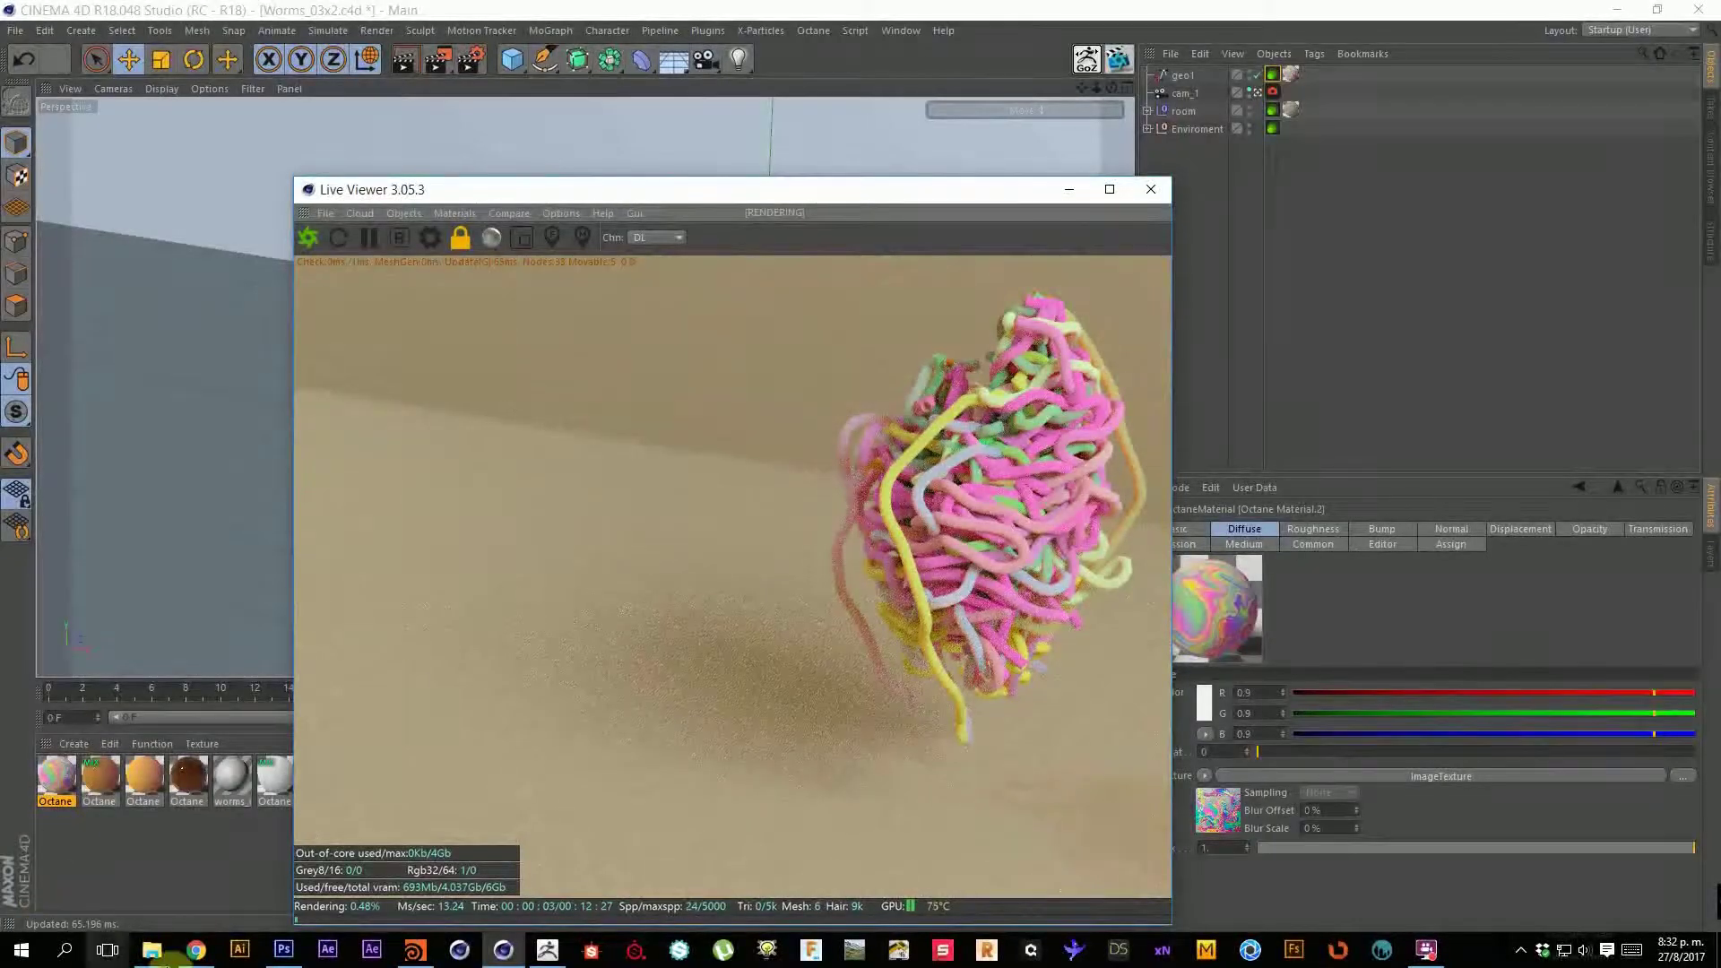
Switch to the rds folder of the worm pile project in File Explorer and show its GIF files as large thumbnails.
left_click(154, 948)
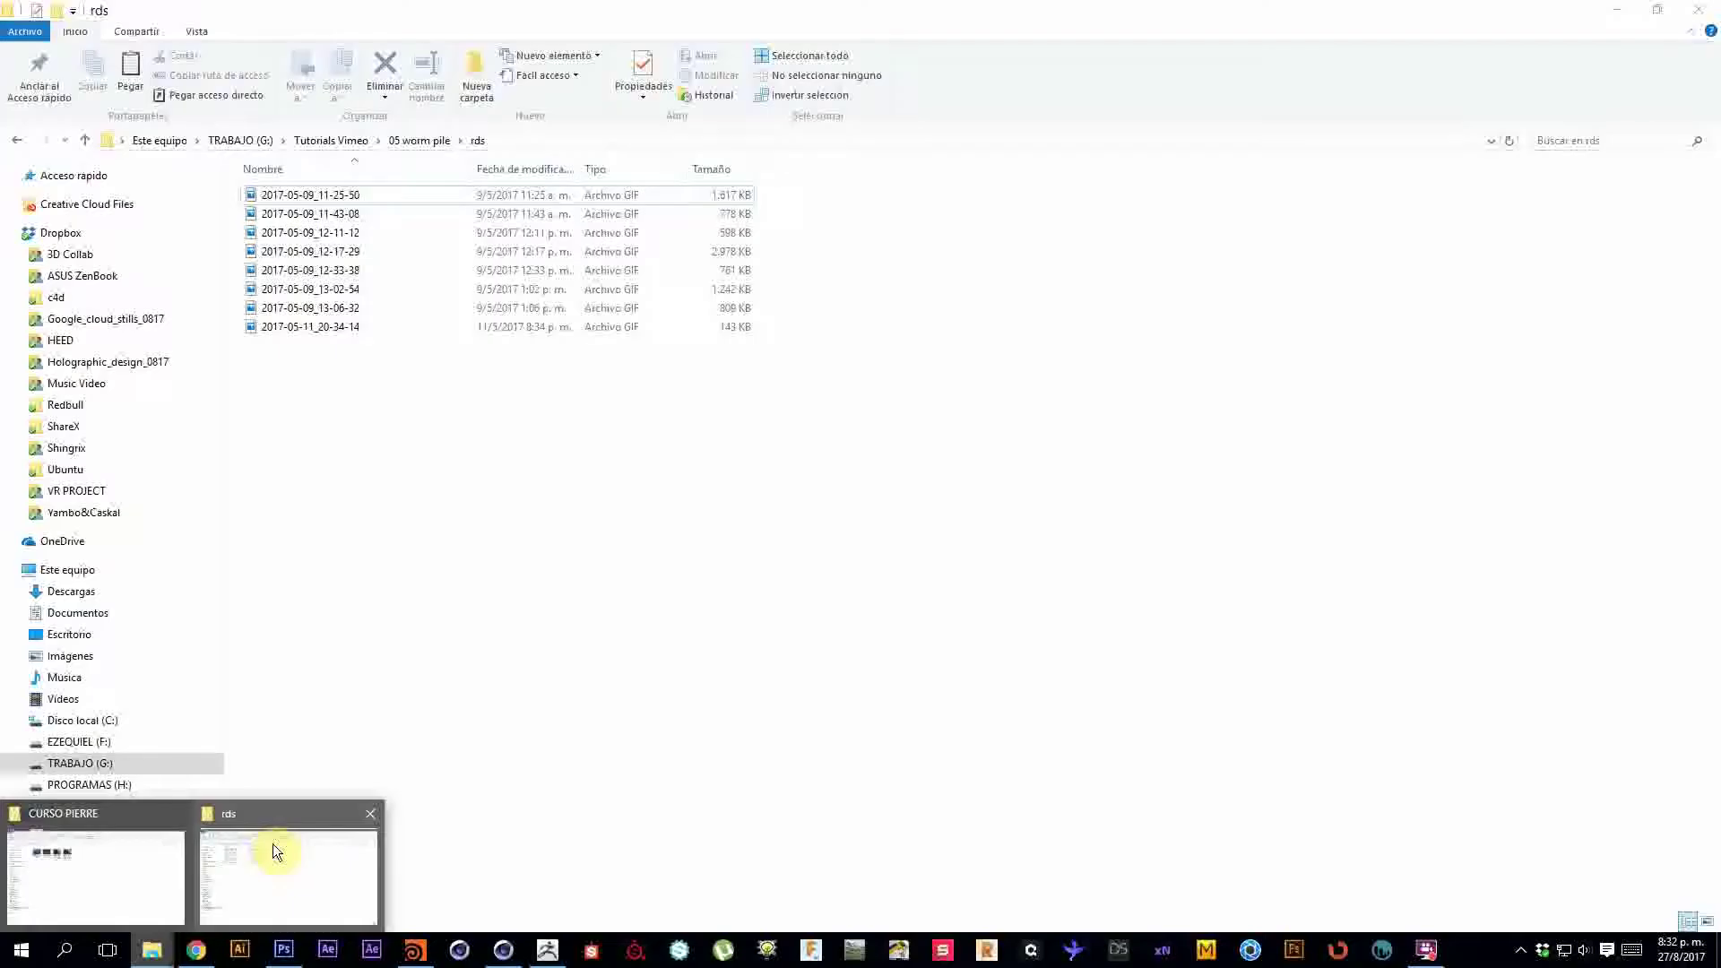
left_click(273, 843)
right_click(749, 449)
mouse_move(660, 455)
left_click(459, 461)
Open 2017-05-09_11-25-50.gif and view the animated test renders one after another through 2017-05-11_20-34-14.gif.
left_click(312, 272)
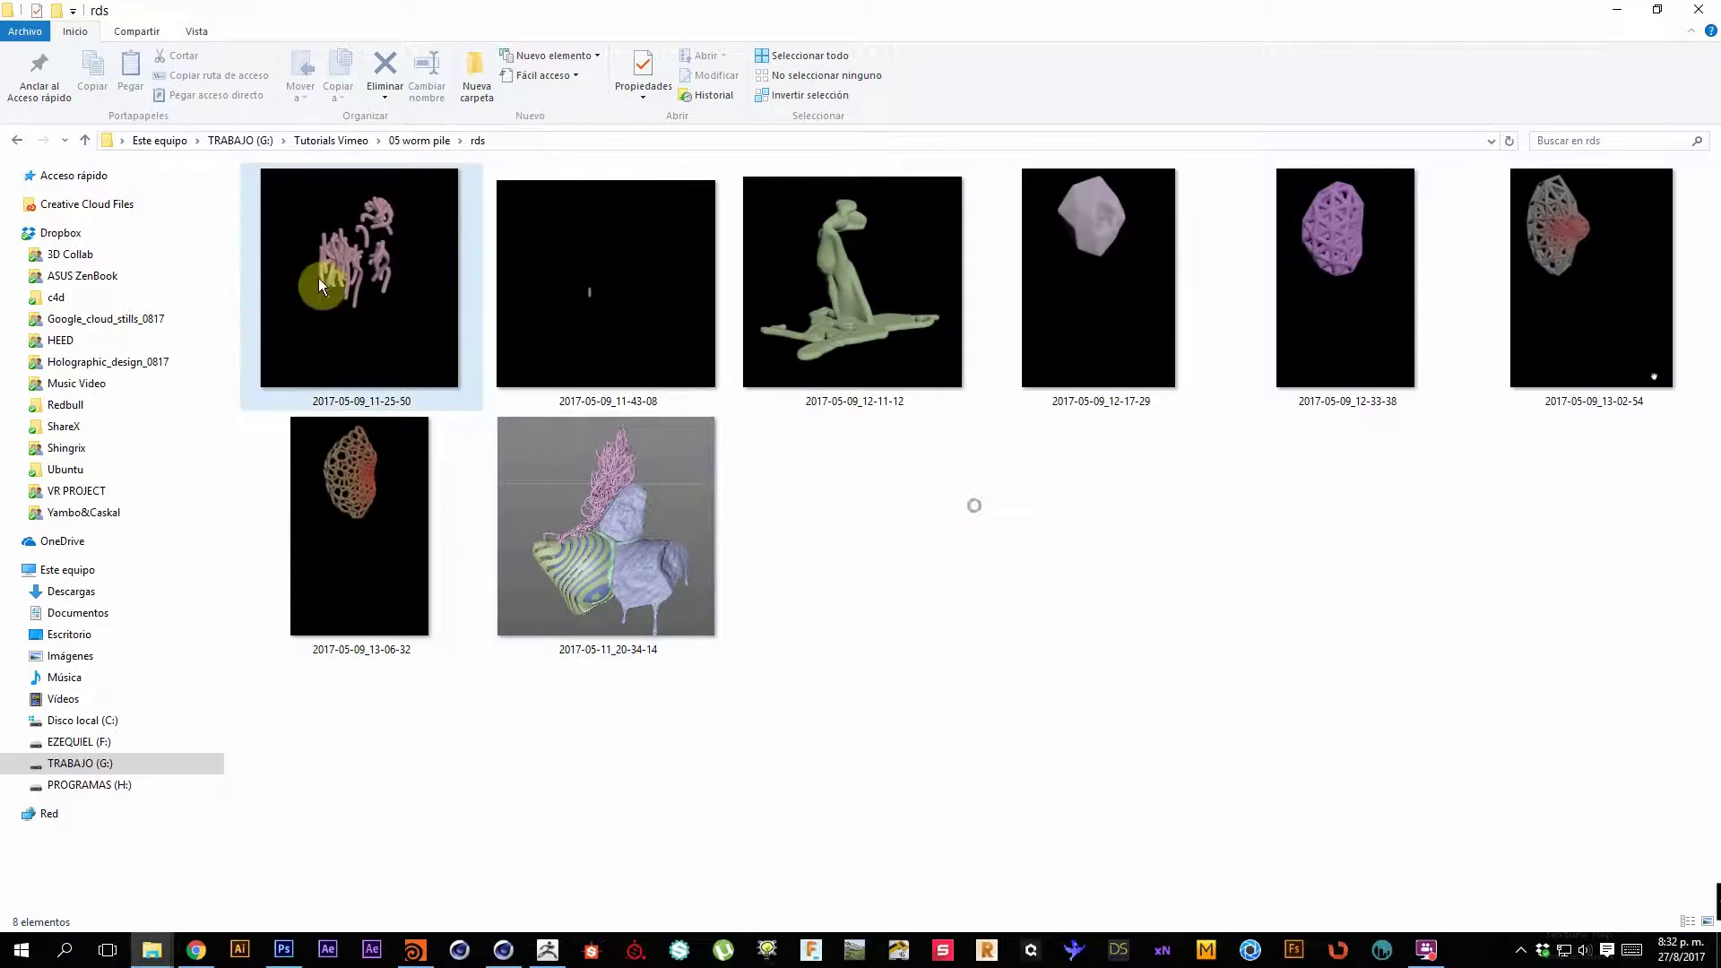
double_click(312, 271)
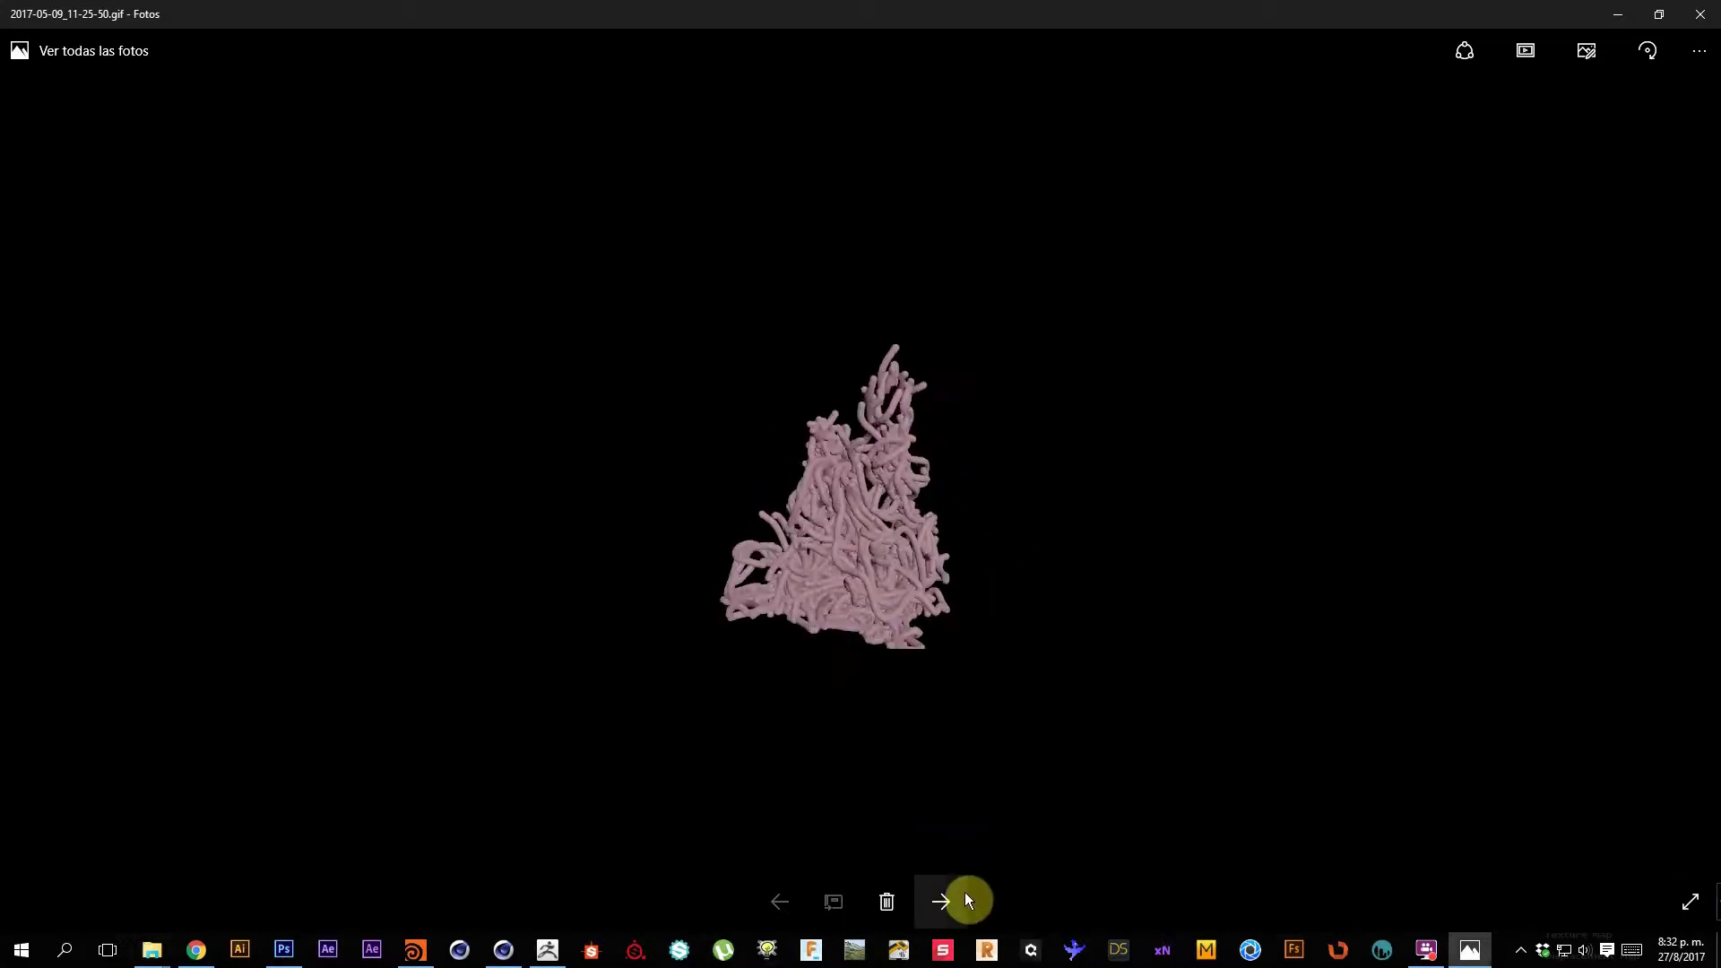
left_click(941, 901)
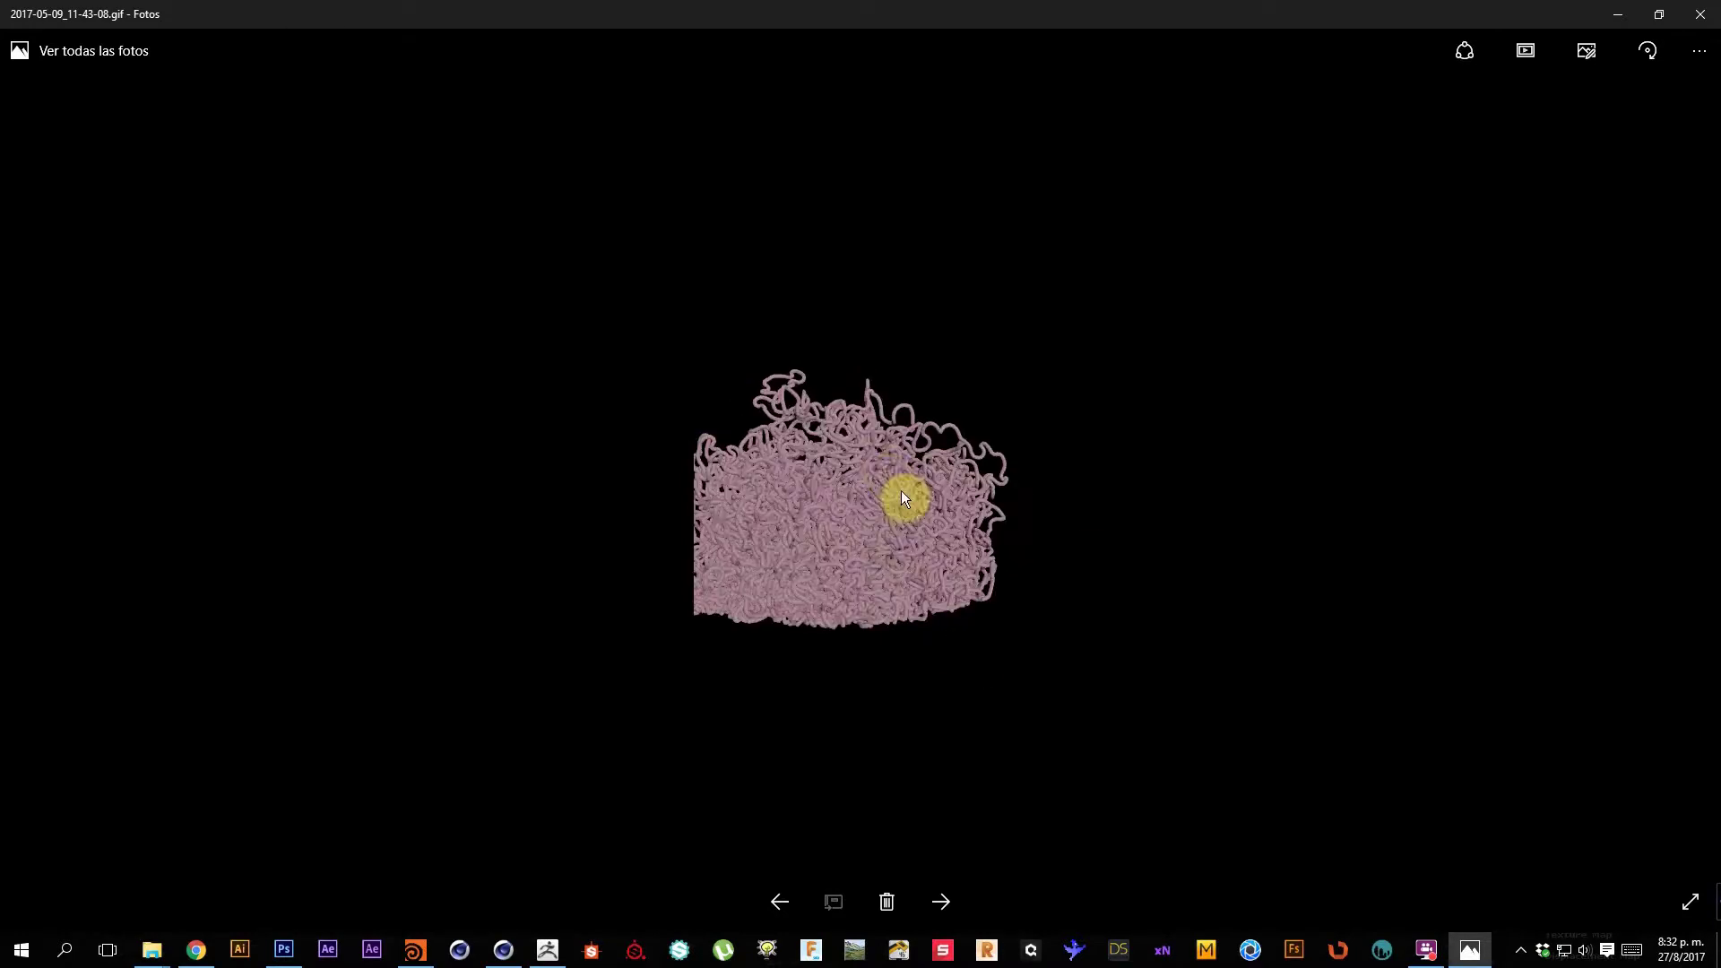
left_click(950, 899)
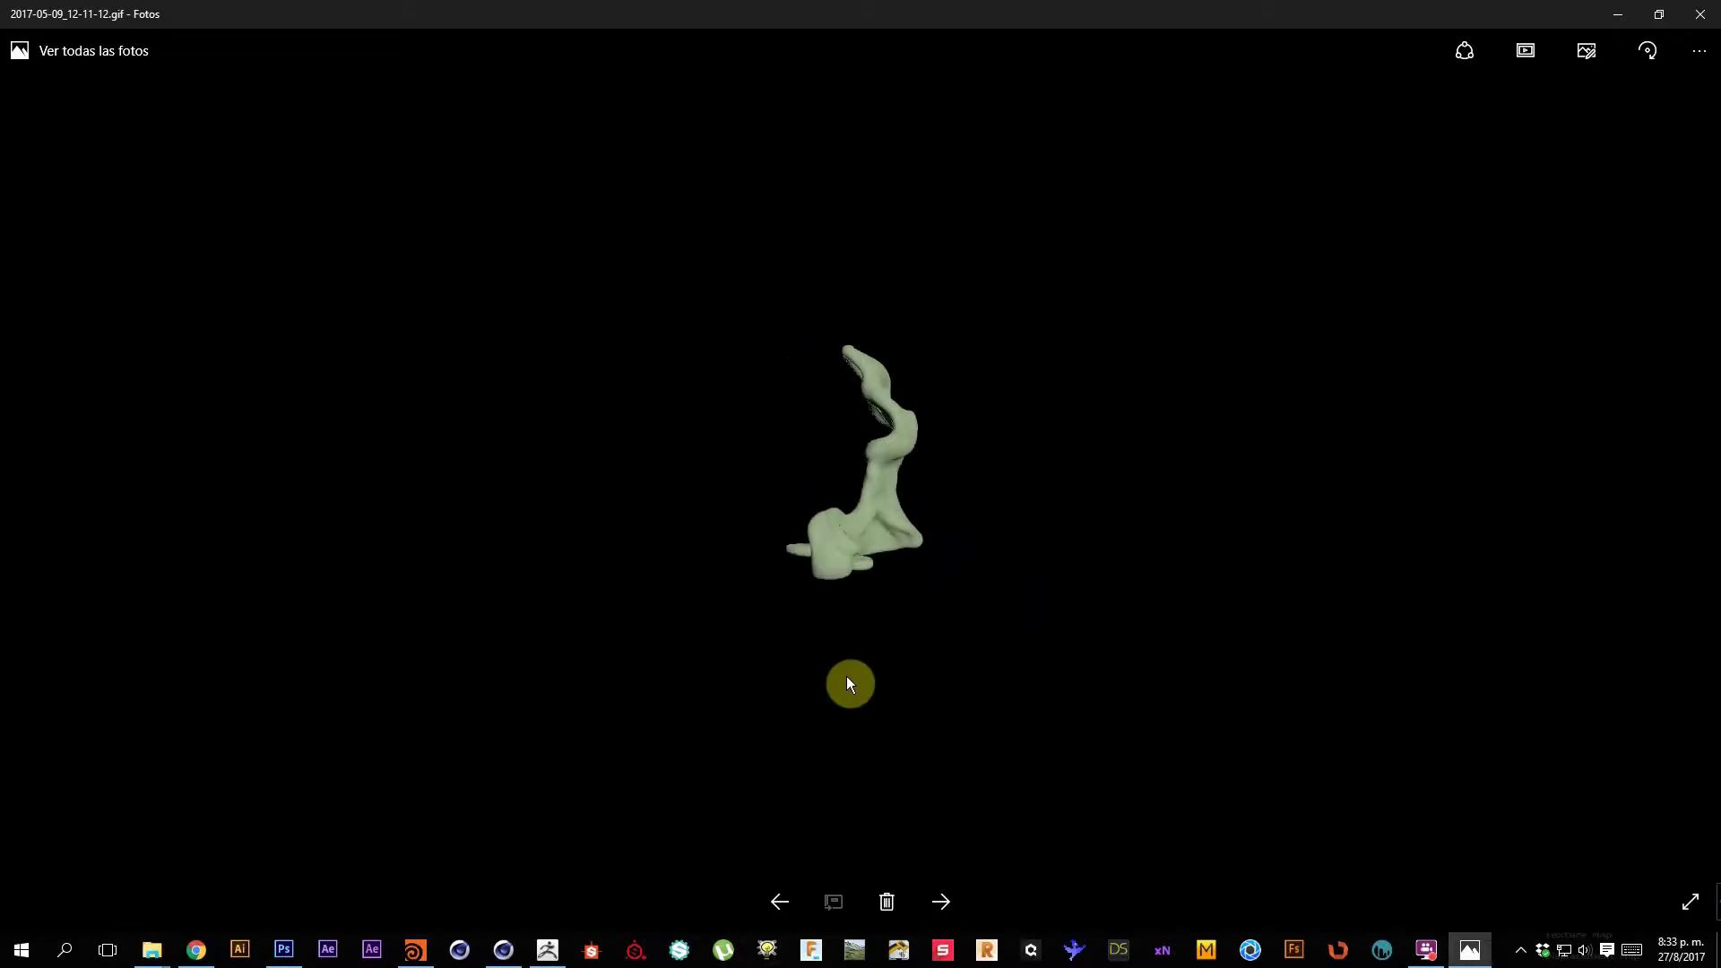
left_click(956, 902)
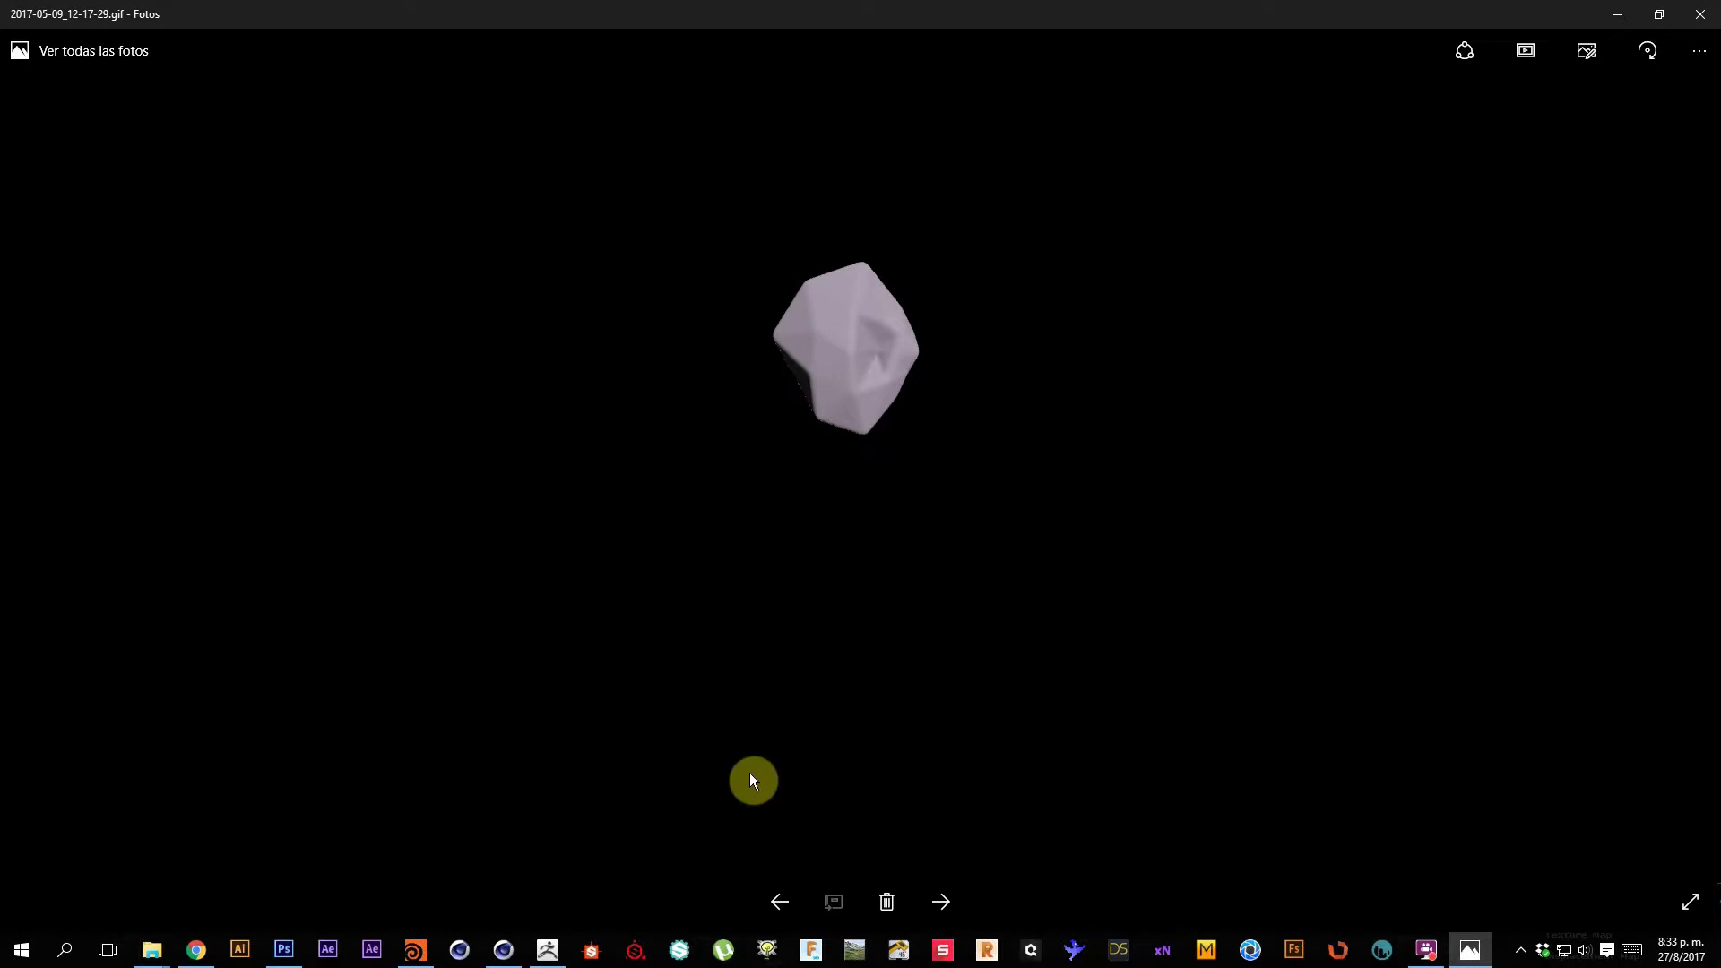
left_click(945, 911)
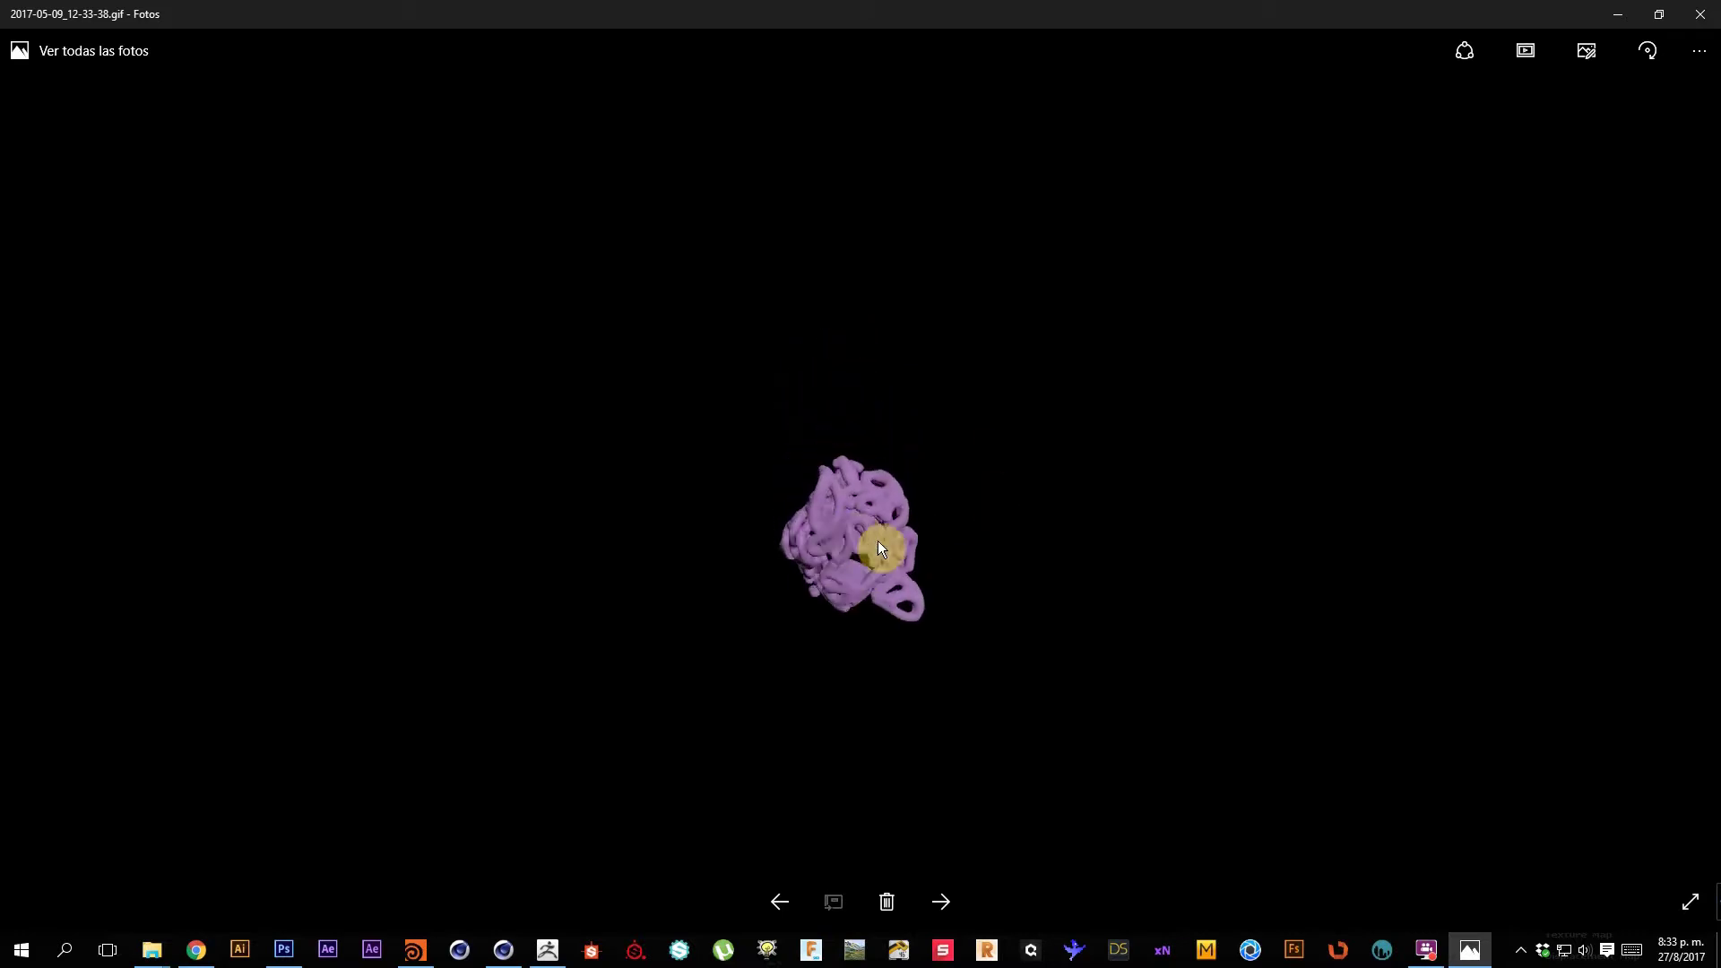
left_click(951, 901)
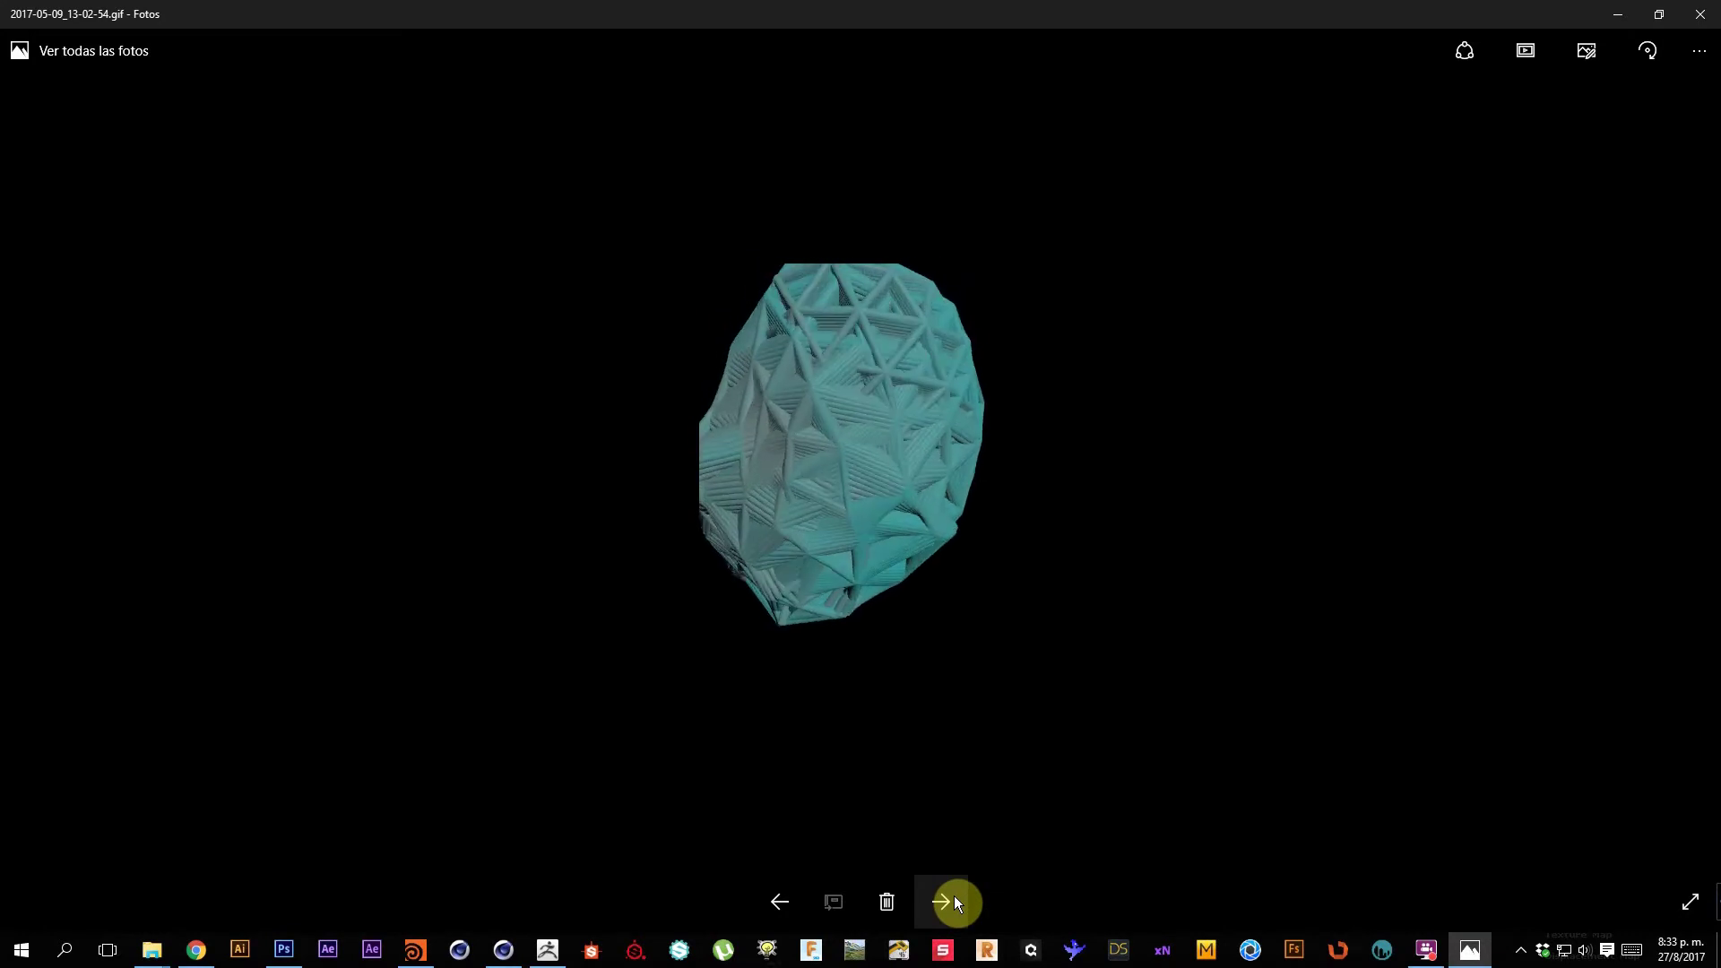
left_click(948, 897)
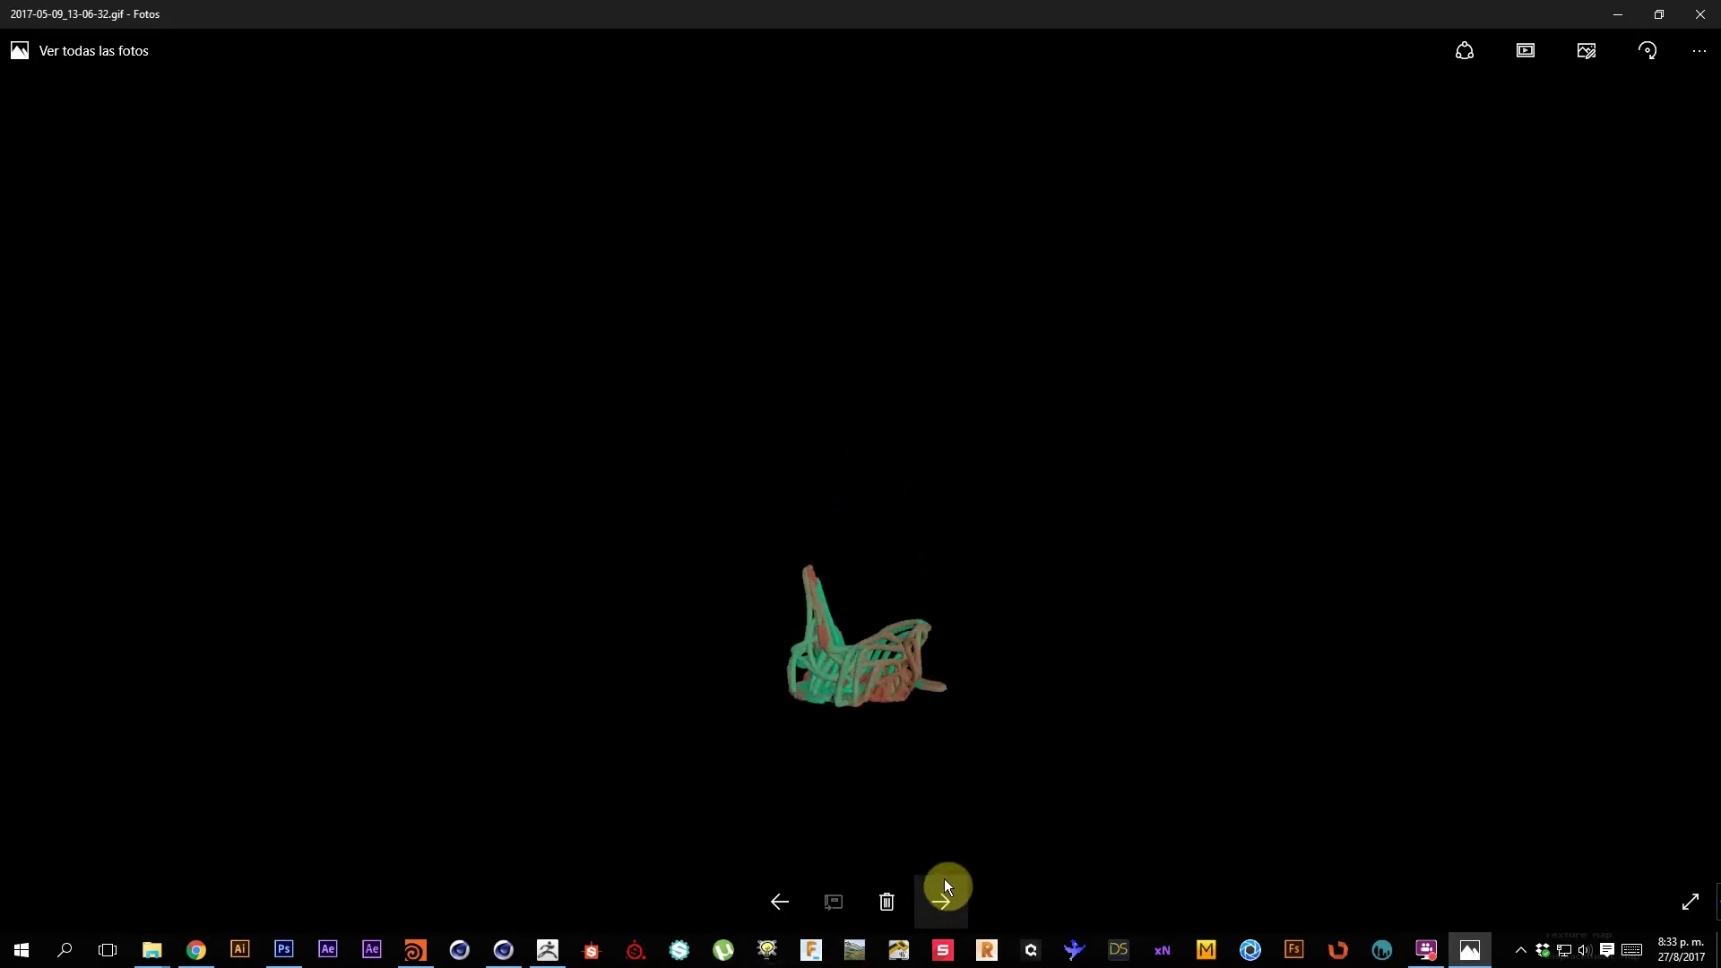
left_click(943, 906)
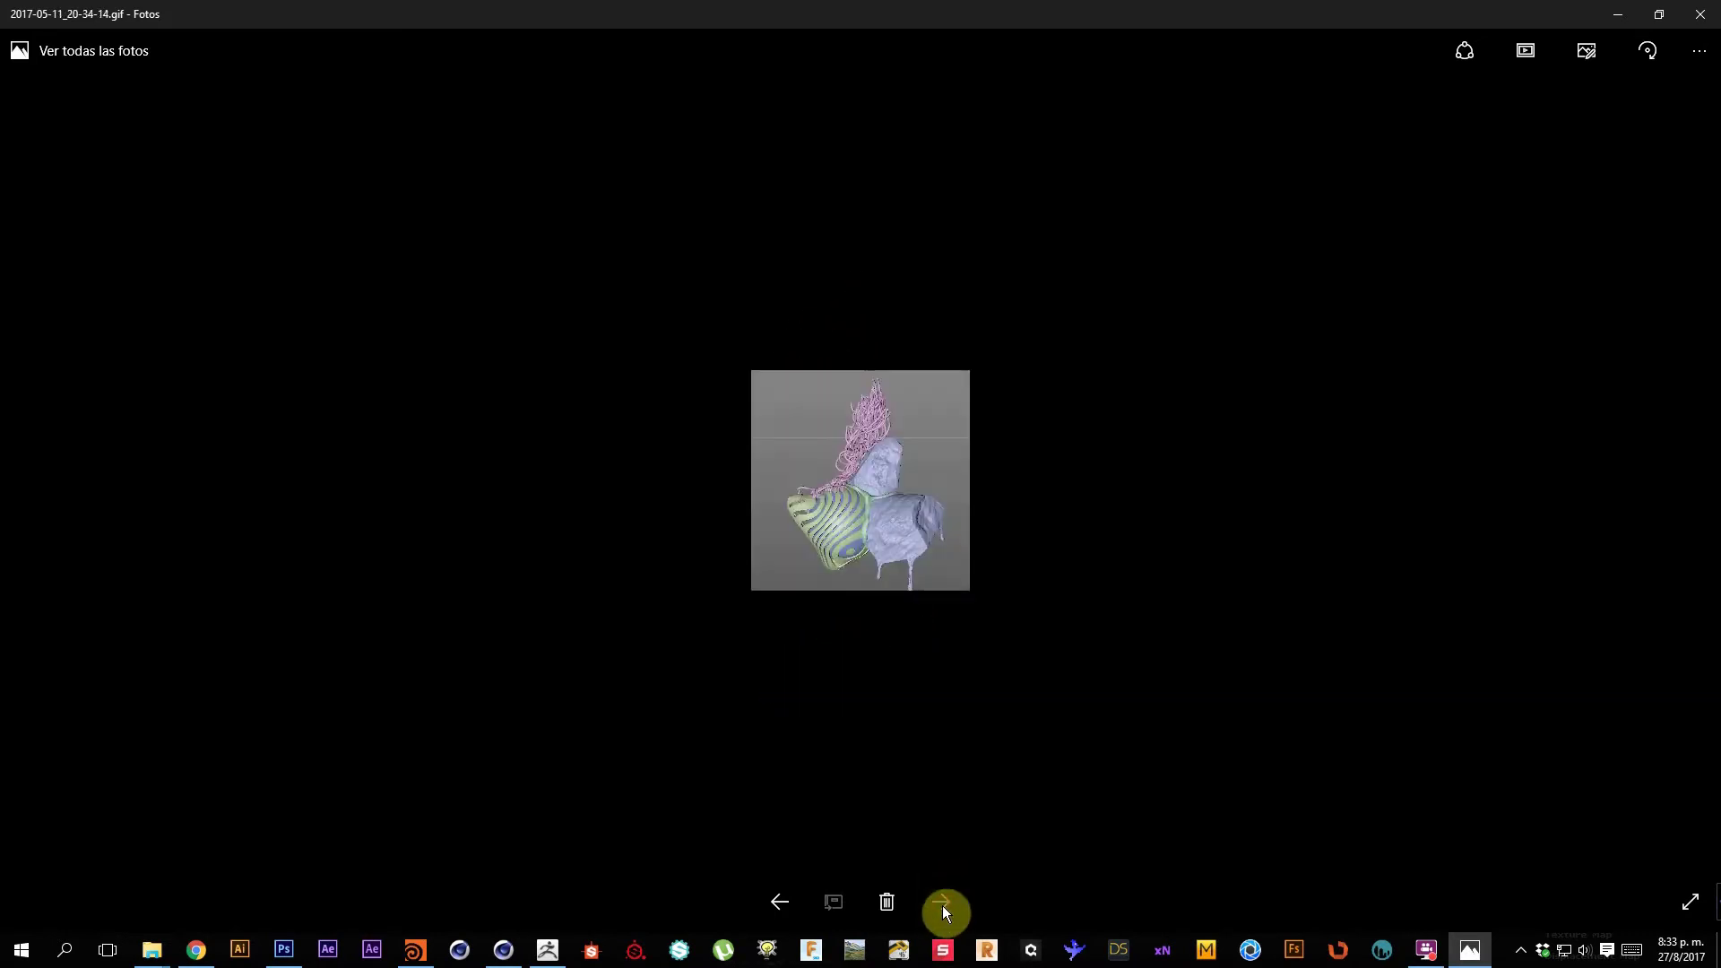